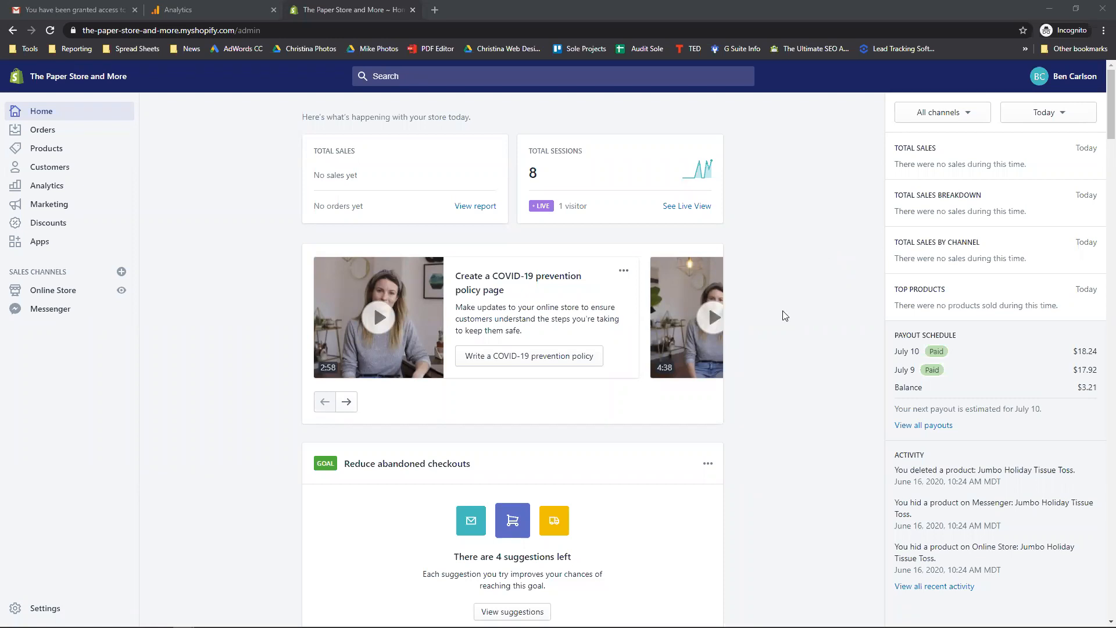
Review the store's Analytics dashboard, then go to Online Store Themes with Debut live
{"action": "left_click", "coordinate": [72, 191]}
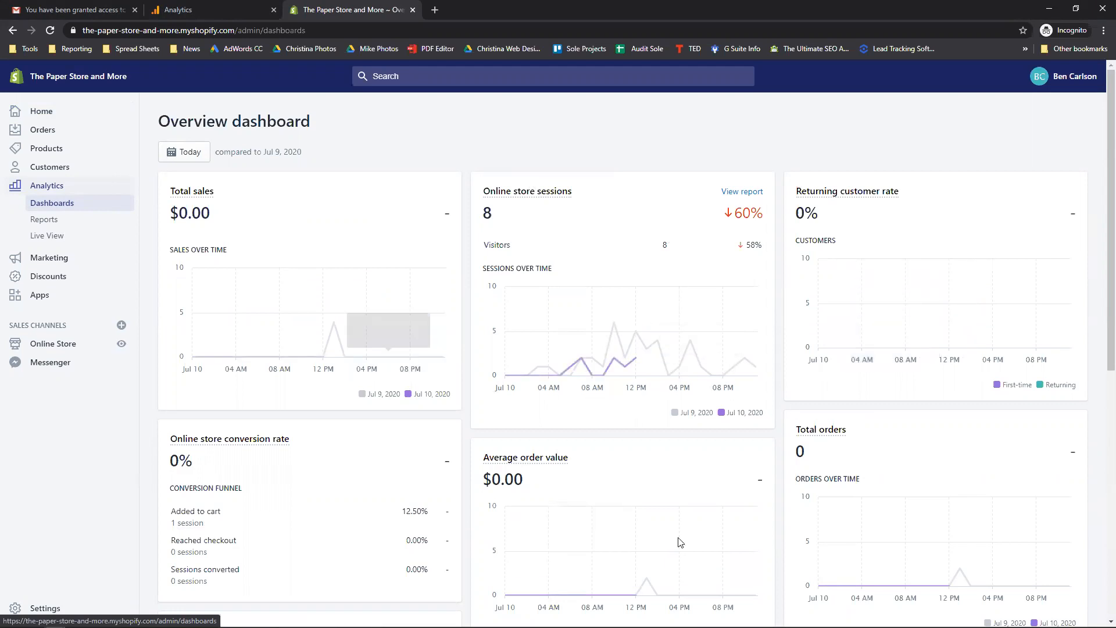
{"action": "scroll", "coordinate": [651, 463], "scroll_direction": "down", "scroll_amount": 1}
{"action": "scroll", "coordinate": [651, 463], "scroll_direction": "down", "scroll_amount": 8}
{"action": "scroll", "coordinate": [686, 488], "scroll_direction": "up", "scroll_amount": 2}
{"action": "scroll", "coordinate": [787, 533], "scroll_direction": "up", "scroll_amount": 6}
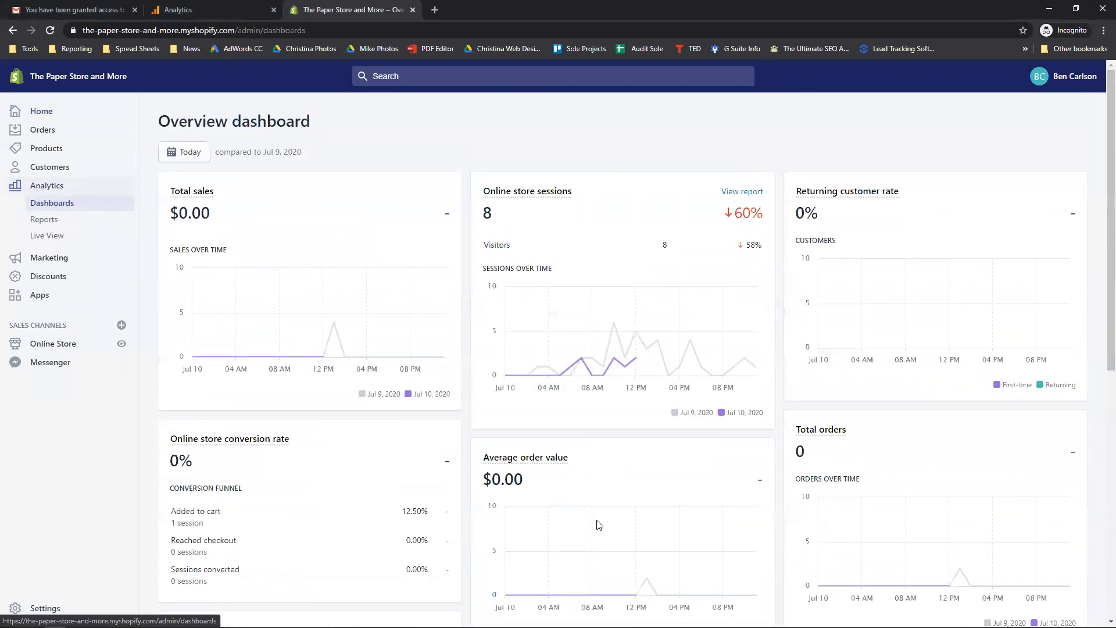
{"action": "left_click", "coordinate": [80, 344]}
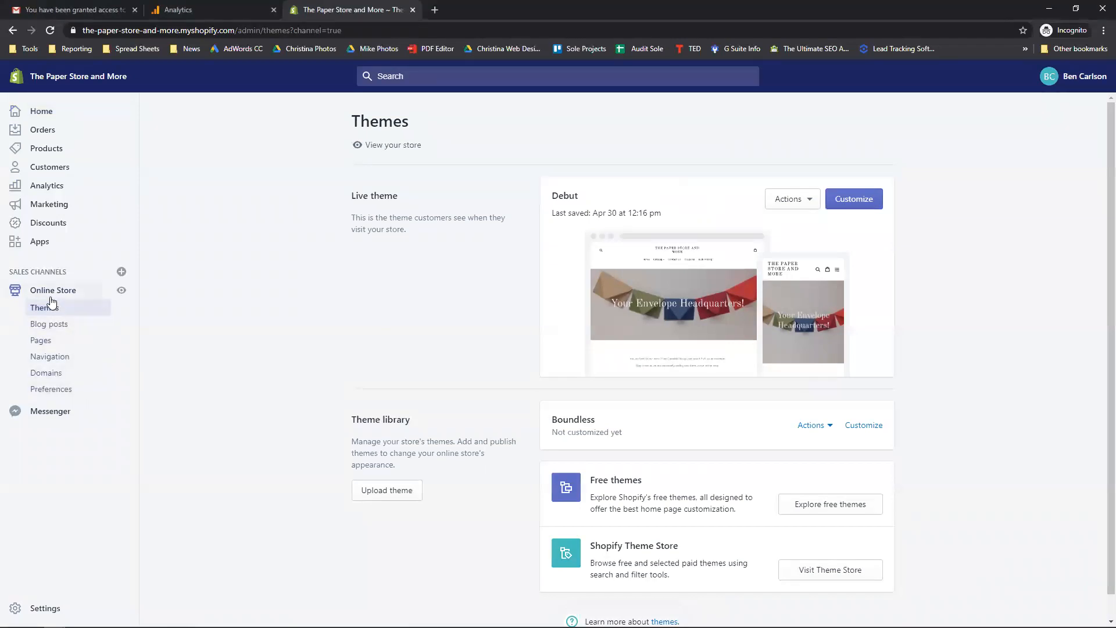
Open the Debut theme's code editor and load the theme.liquid layout file
{"action": "left_click", "coordinate": [816, 206]}
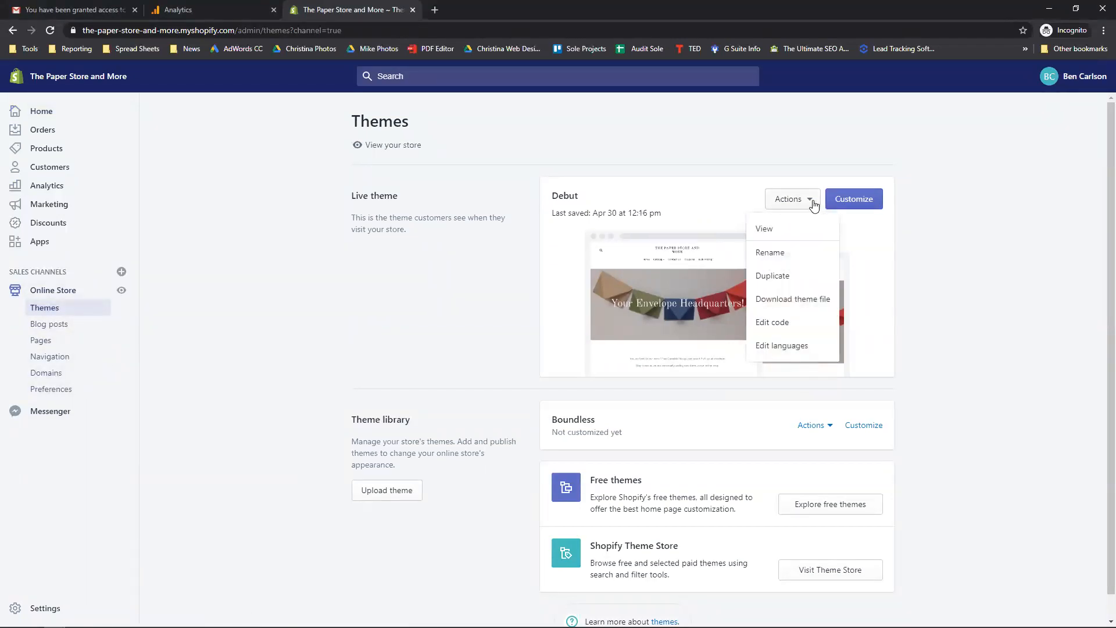
{"action": "left_click", "coordinate": [794, 322]}
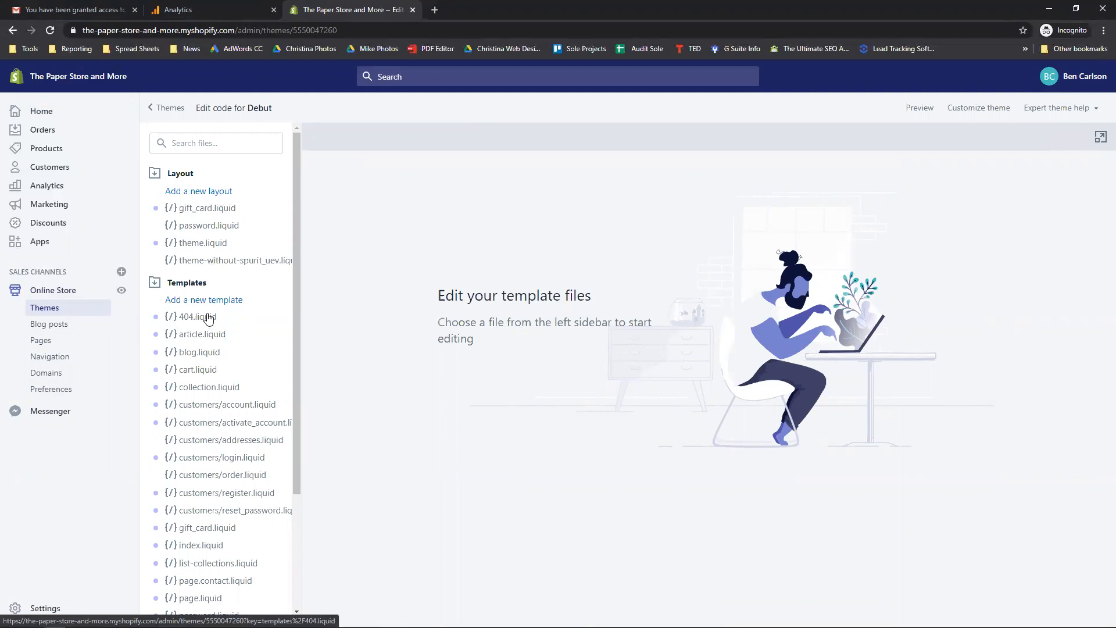
{"action": "left_click", "coordinate": [207, 316]}
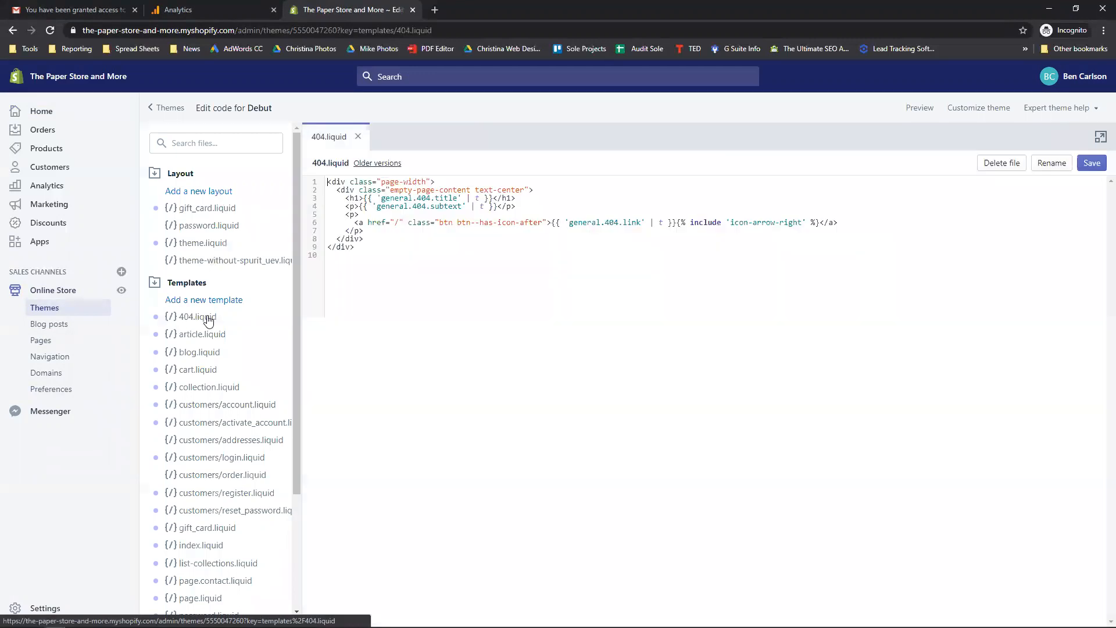
{"action": "left_click", "coordinate": [220, 244]}
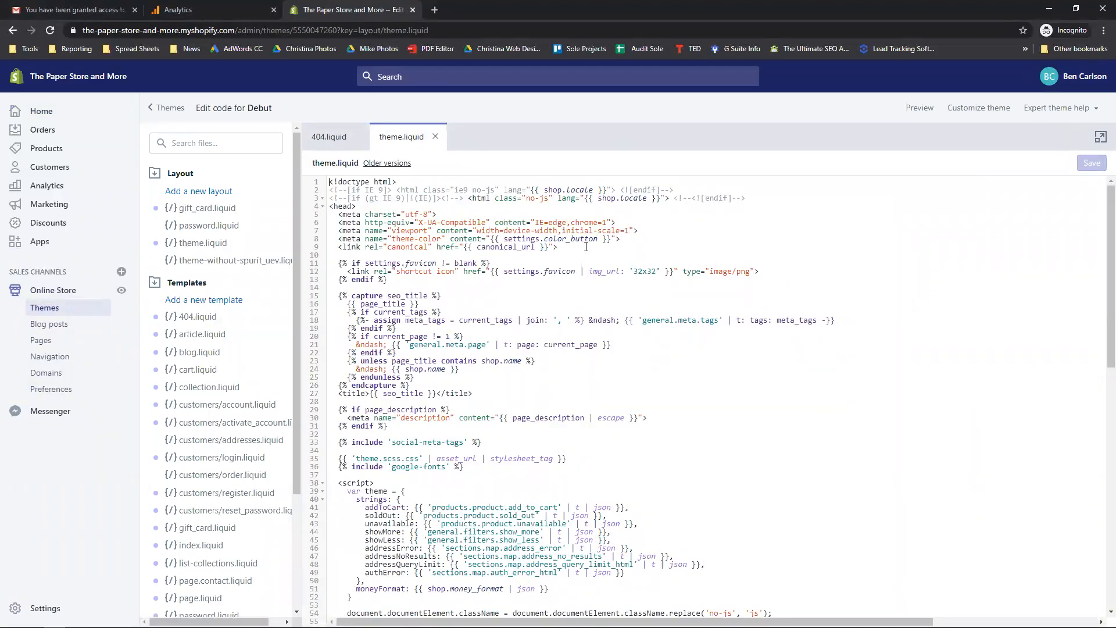
Insert blank lines after {{ content_for_header }} in the head of theme.liquid
{"action": "left_click", "coordinate": [630, 239]}
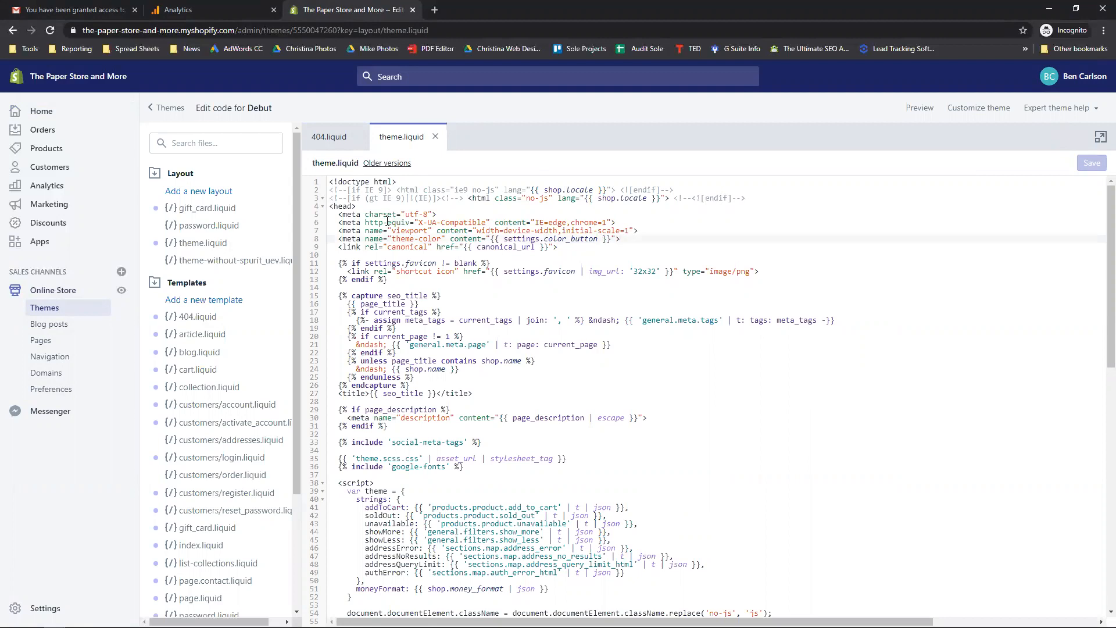
{"action": "scroll", "coordinate": [376, 256], "scroll_direction": "down", "scroll_amount": 4}
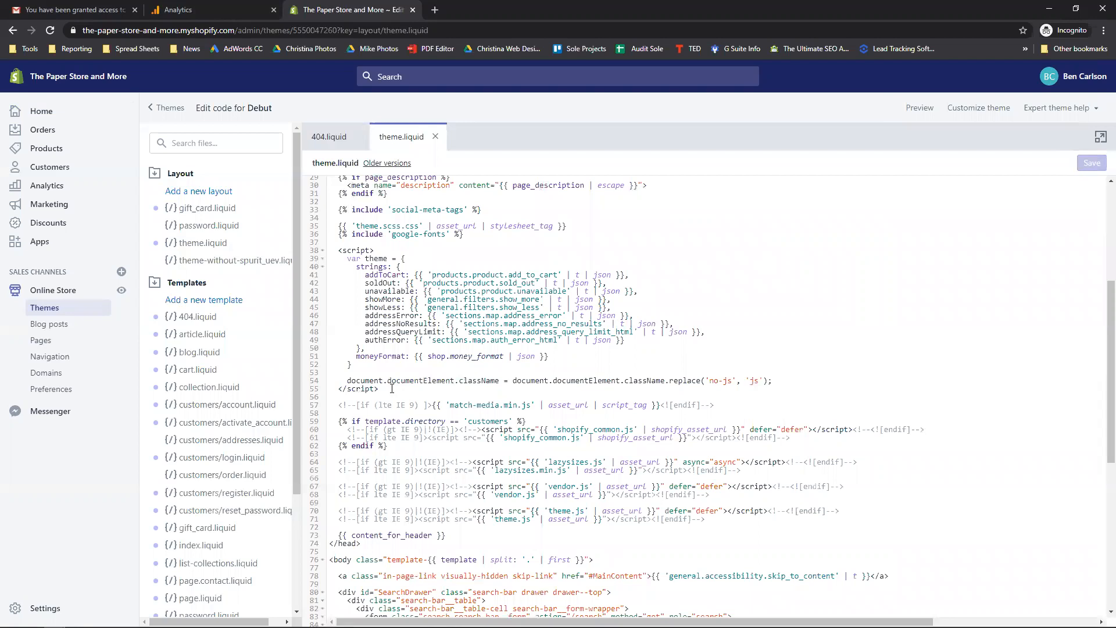
{"action": "left_click", "coordinate": [462, 532]}
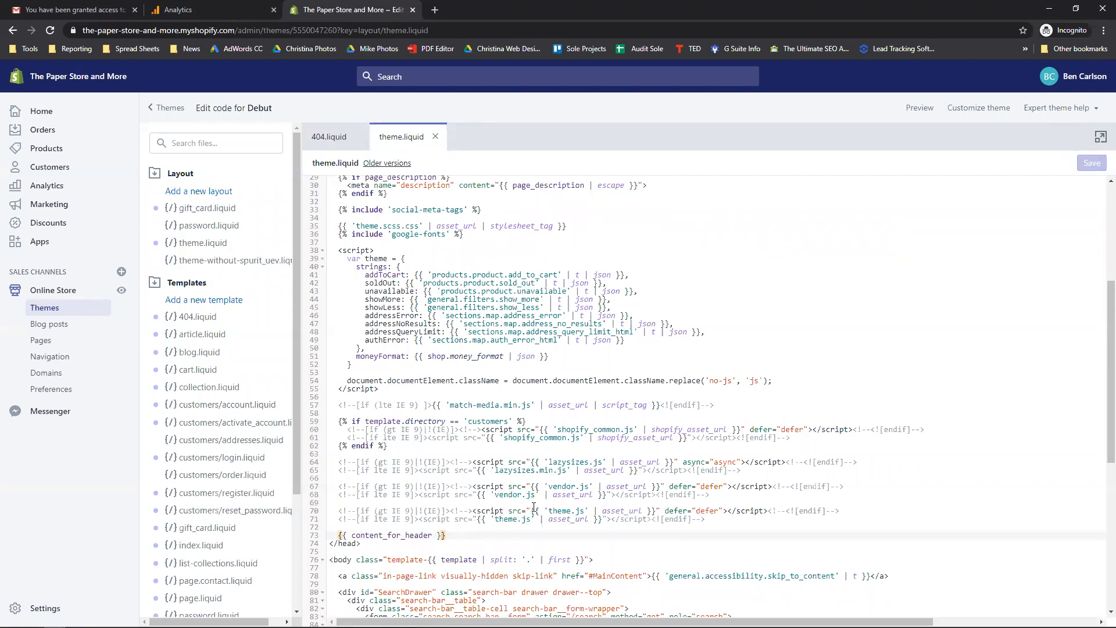
{"action": "key", "text": "Return"}
{"action": "key", "text": "Return"}
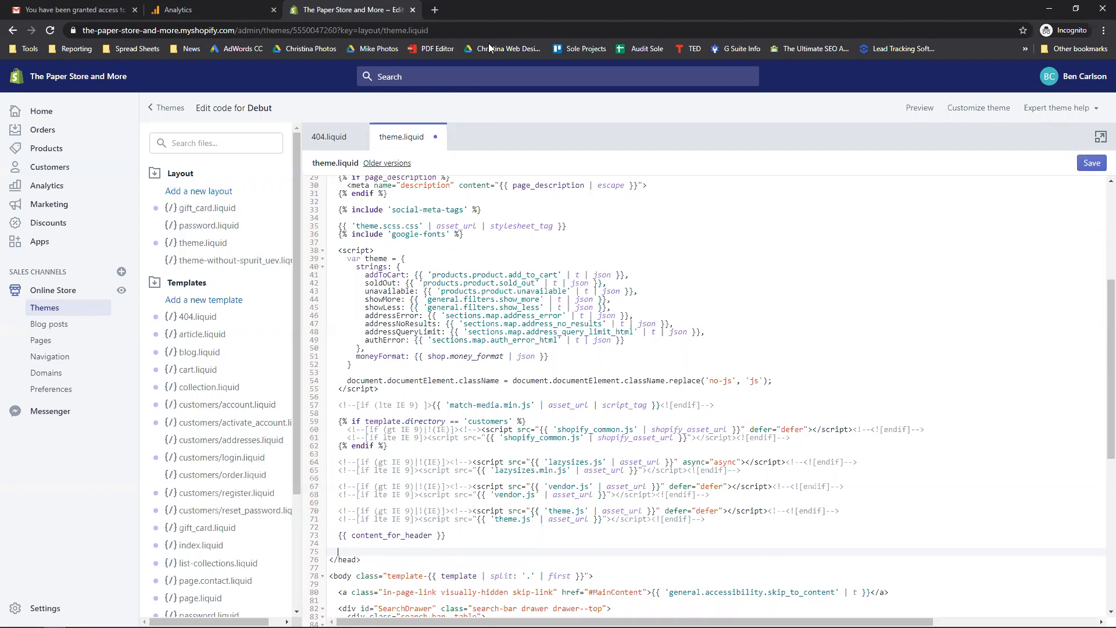
{"action": "key", "text": "ctrl+shift+Tab"}
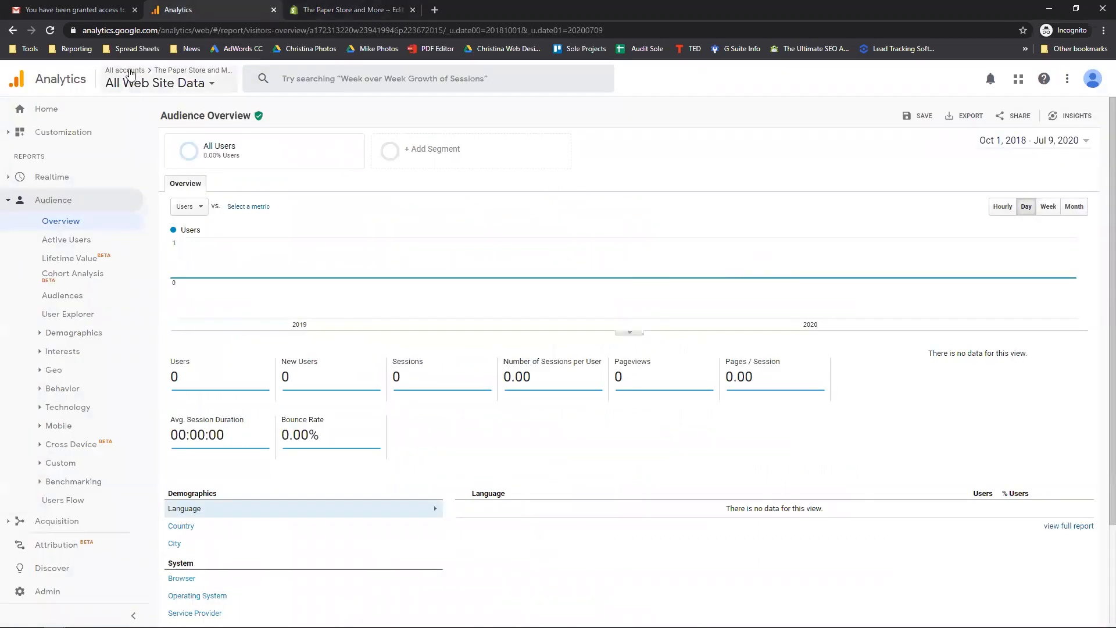
Open Google Analytics Admin and switch the account to Custom Industries
{"action": "left_click", "coordinate": [49, 110]}
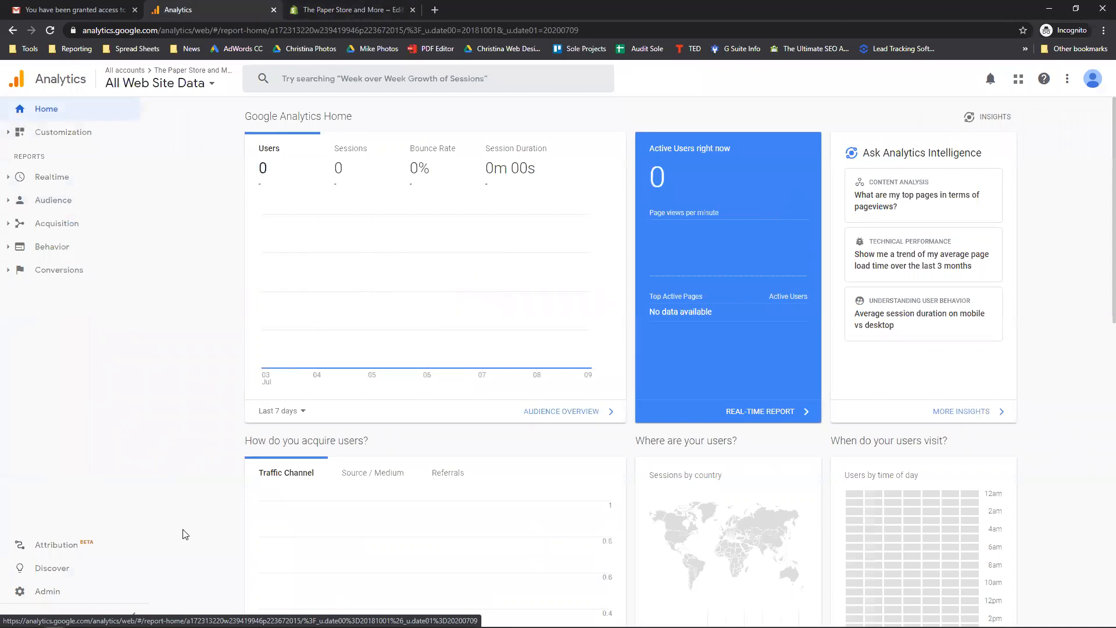
{"action": "left_click", "coordinate": [76, 593]}
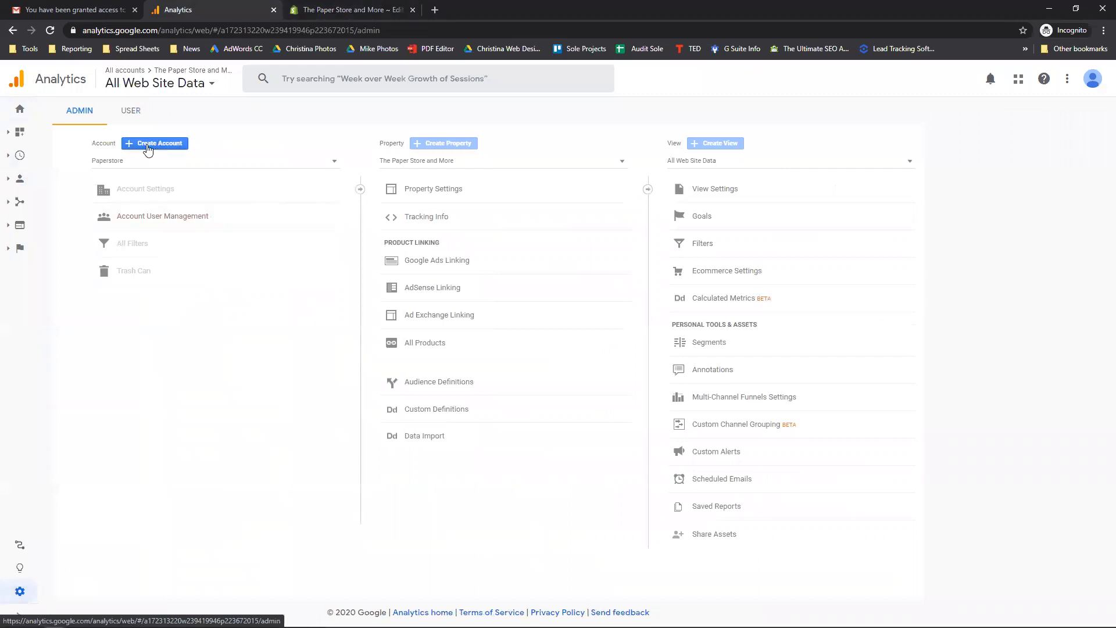
{"action": "left_click", "coordinate": [226, 163]}
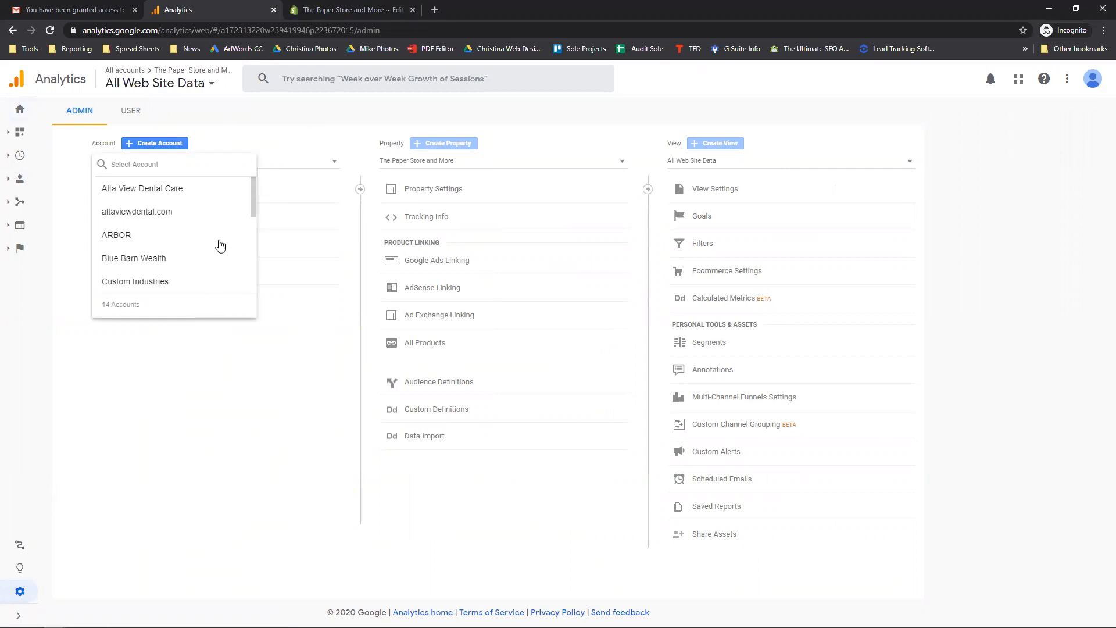
{"action": "left_click", "coordinate": [471, 115]}
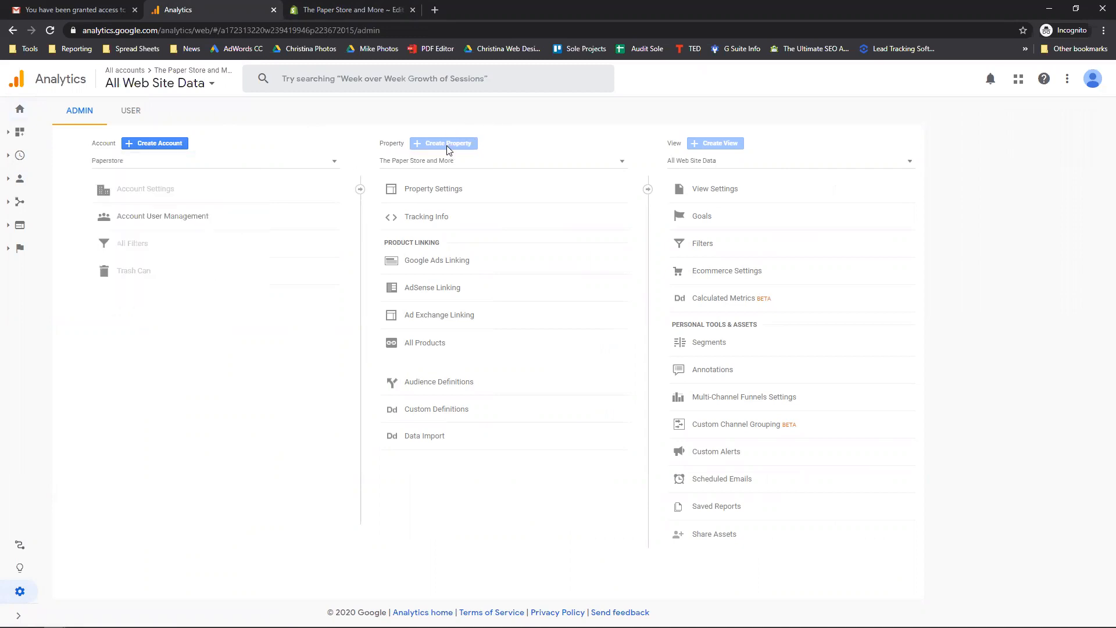
{"action": "left_click", "coordinate": [248, 161]}
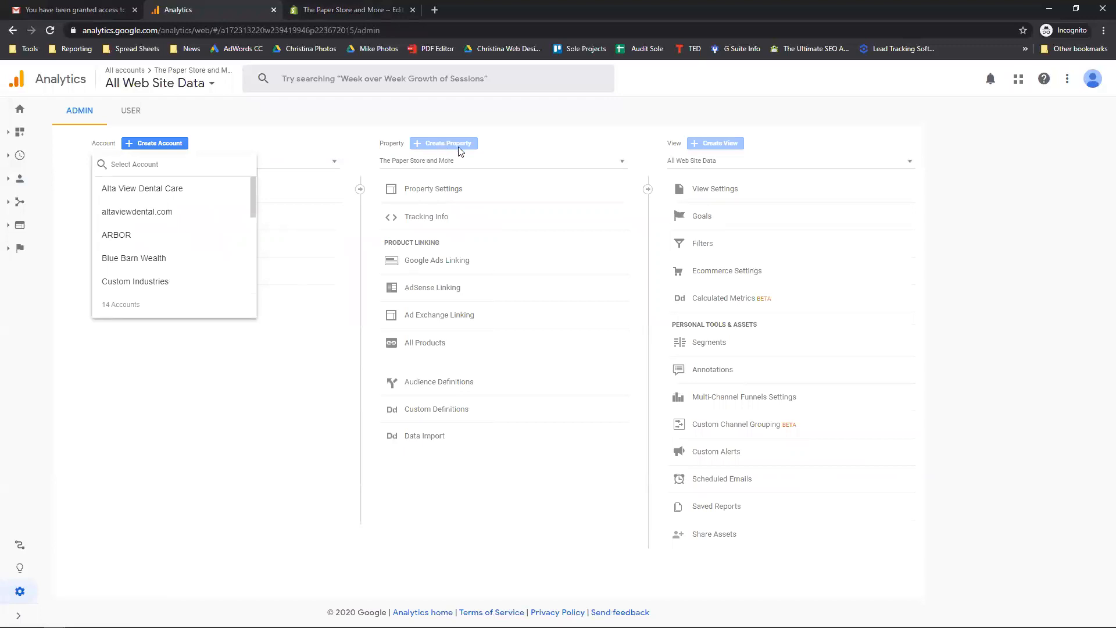
{"action": "scroll", "coordinate": [150, 215], "scroll_direction": "down", "scroll_amount": 4}
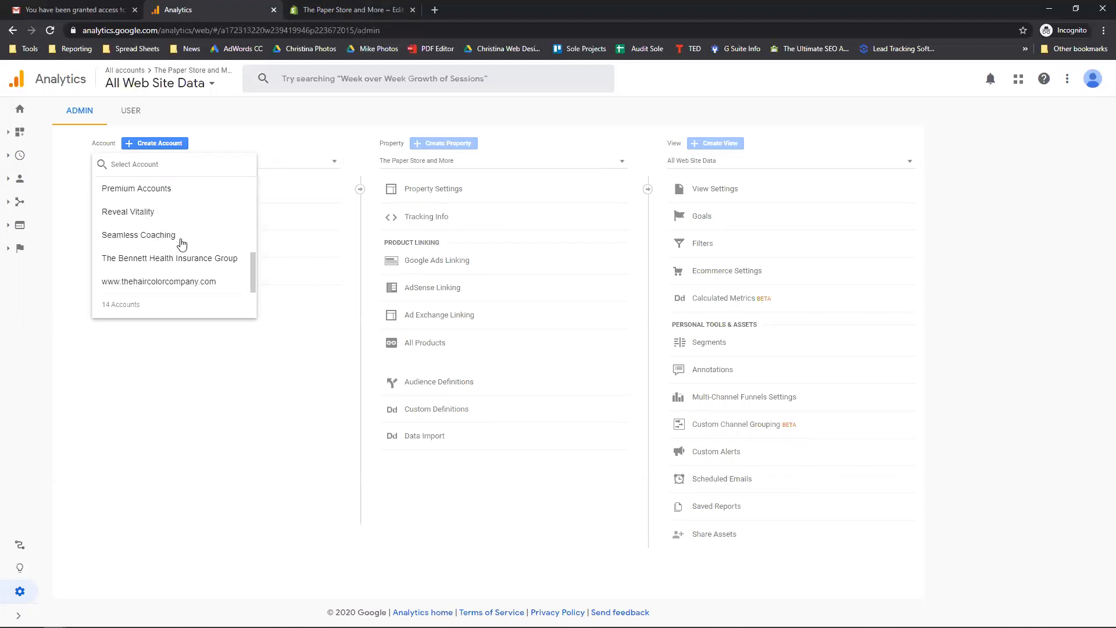
{"action": "scroll", "coordinate": [182, 244], "scroll_direction": "up", "scroll_amount": 5}
{"action": "scroll", "coordinate": [174, 242], "scroll_direction": "down", "scroll_amount": 2}
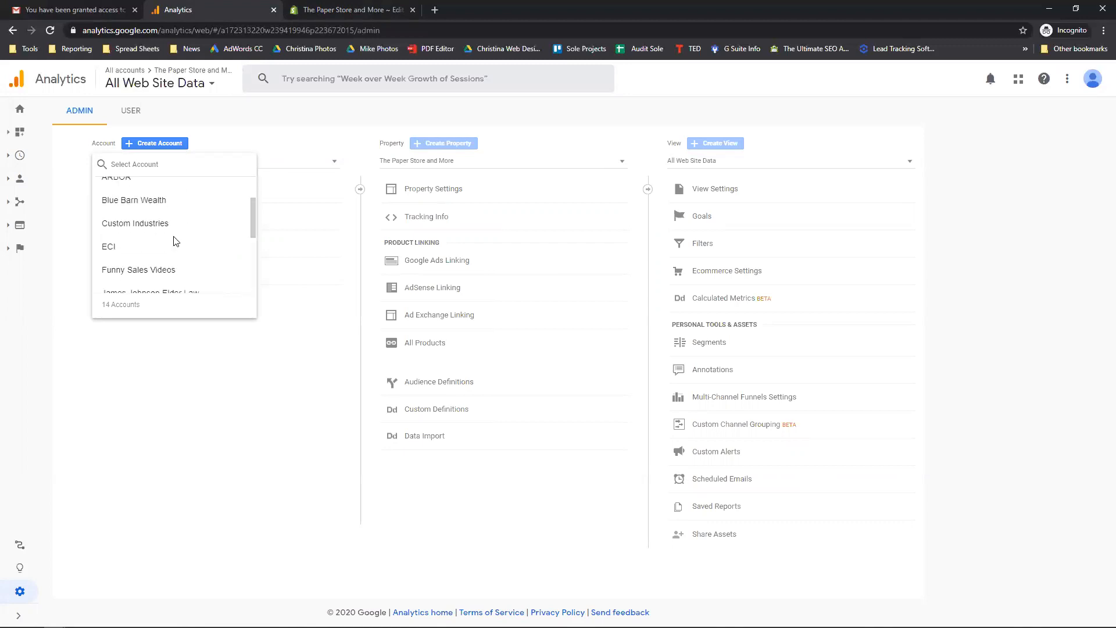
{"action": "left_click", "coordinate": [175, 228]}
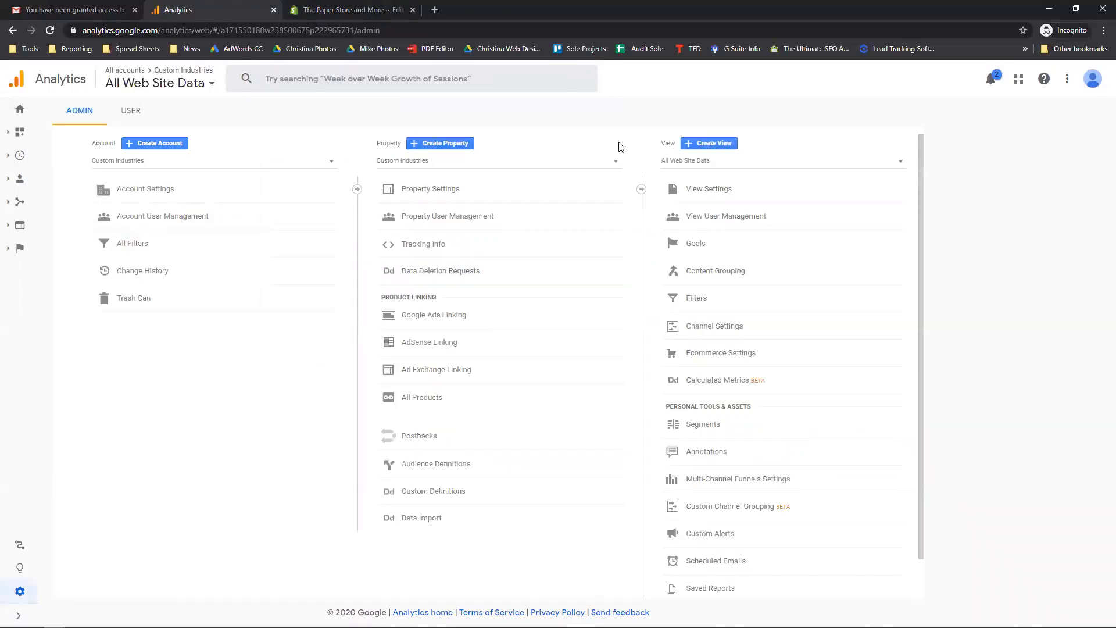
Switch back to Paperstore and open The Paper Store and More property's tracking code
{"action": "left_click", "coordinate": [291, 166]}
{"action": "scroll", "coordinate": [198, 218], "scroll_direction": "down", "scroll_amount": 2}
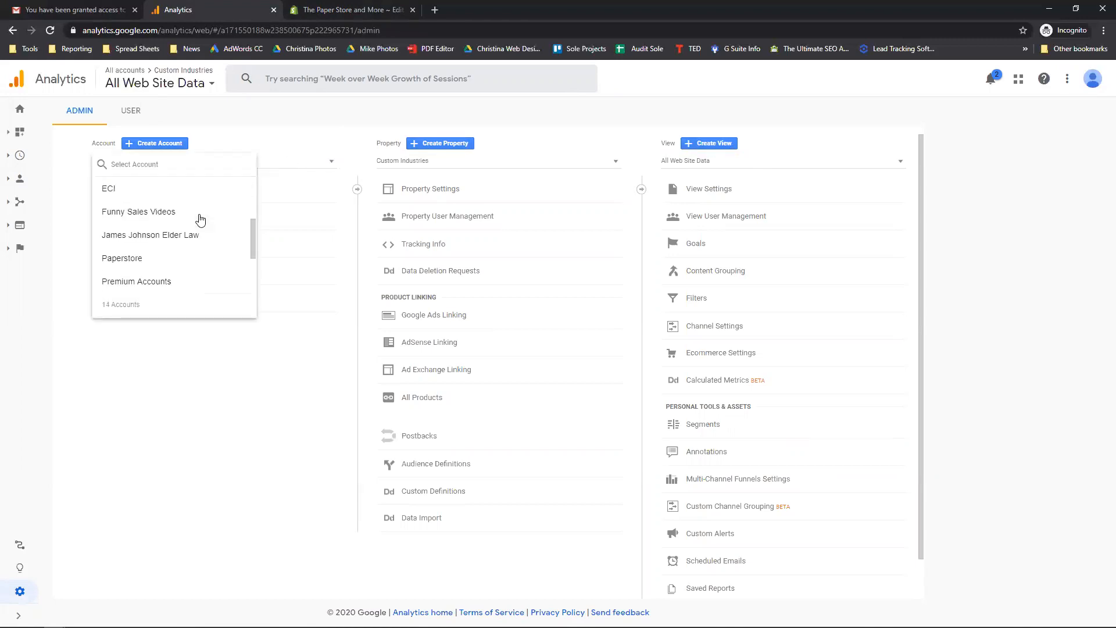
{"action": "left_click", "coordinate": [163, 257]}
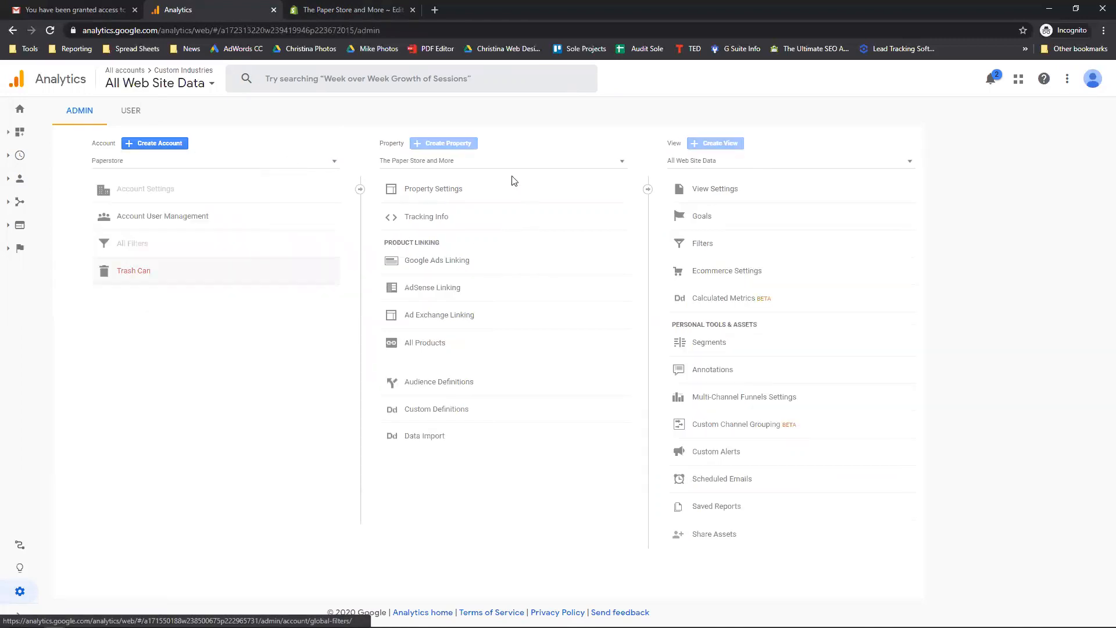
{"action": "left_click", "coordinate": [439, 219]}
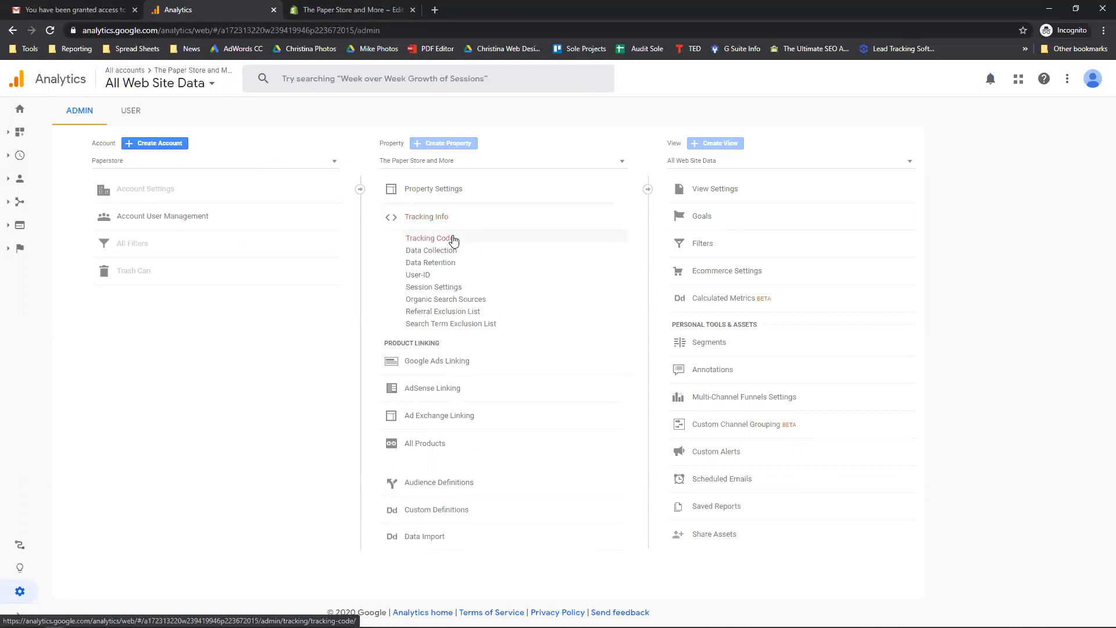
{"action": "left_click", "coordinate": [452, 238]}
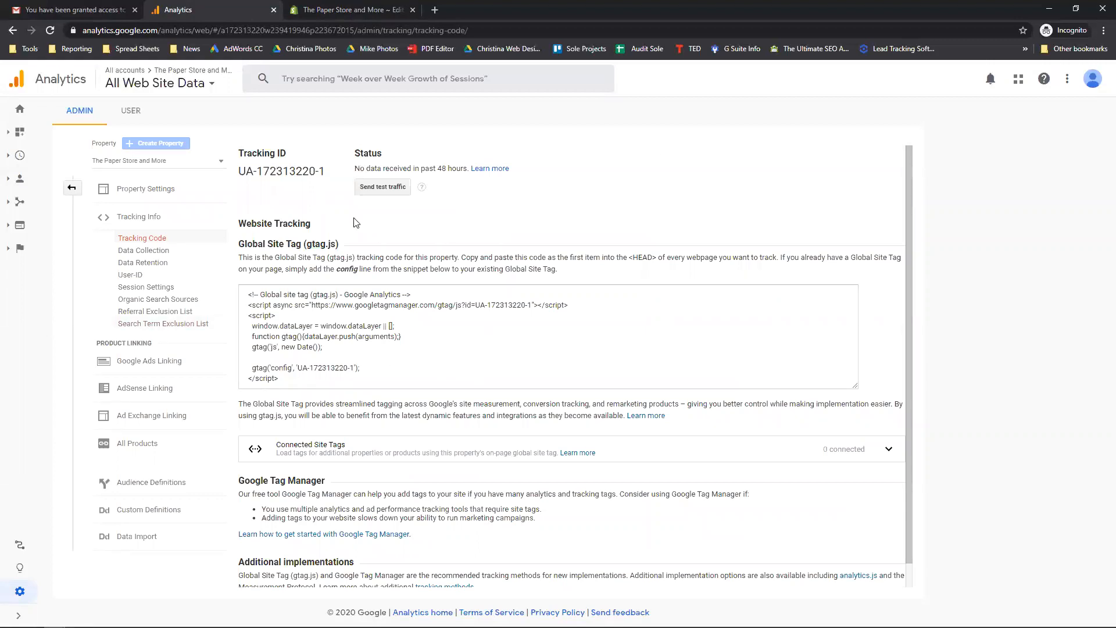
Select the tracking ID and copy the property's Global Site Tag snippet
{"action": "left_click_drag", "start_coordinate": [324, 171], "coordinate": [241, 173]}
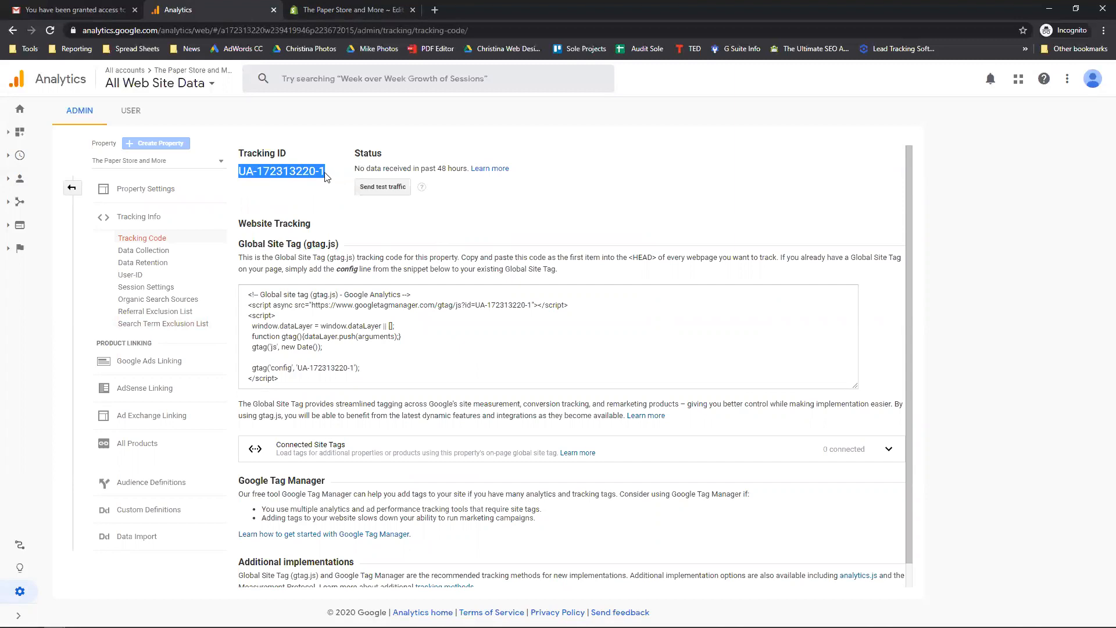
{"action": "left_click", "coordinate": [384, 345]}
{"action": "key", "text": "ctrl+c"}
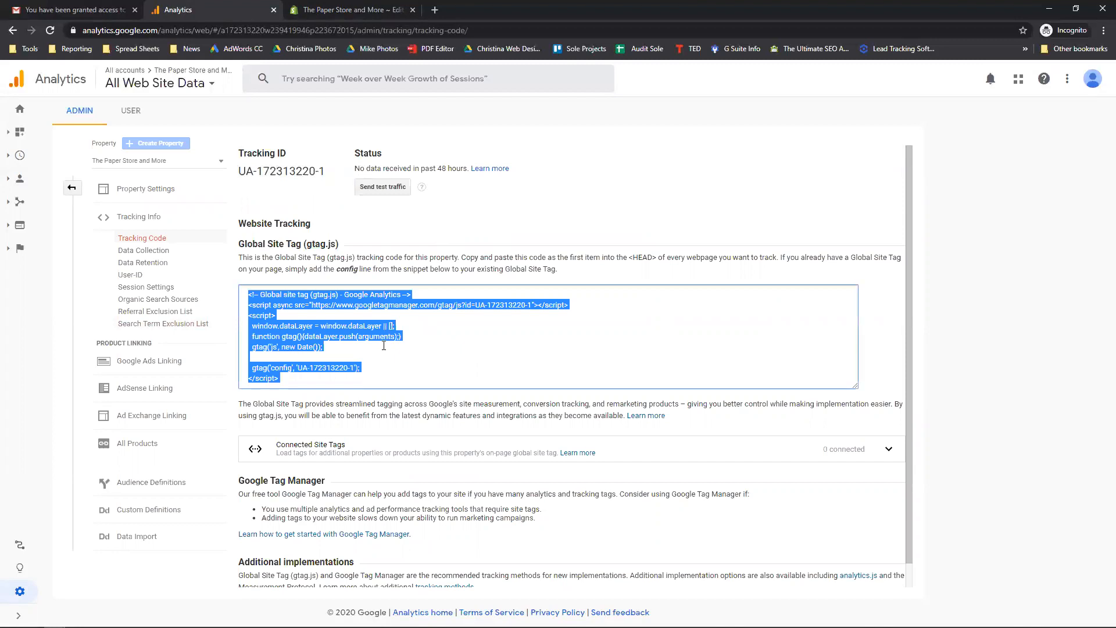
{"action": "key", "text": "ctrl+Tab"}
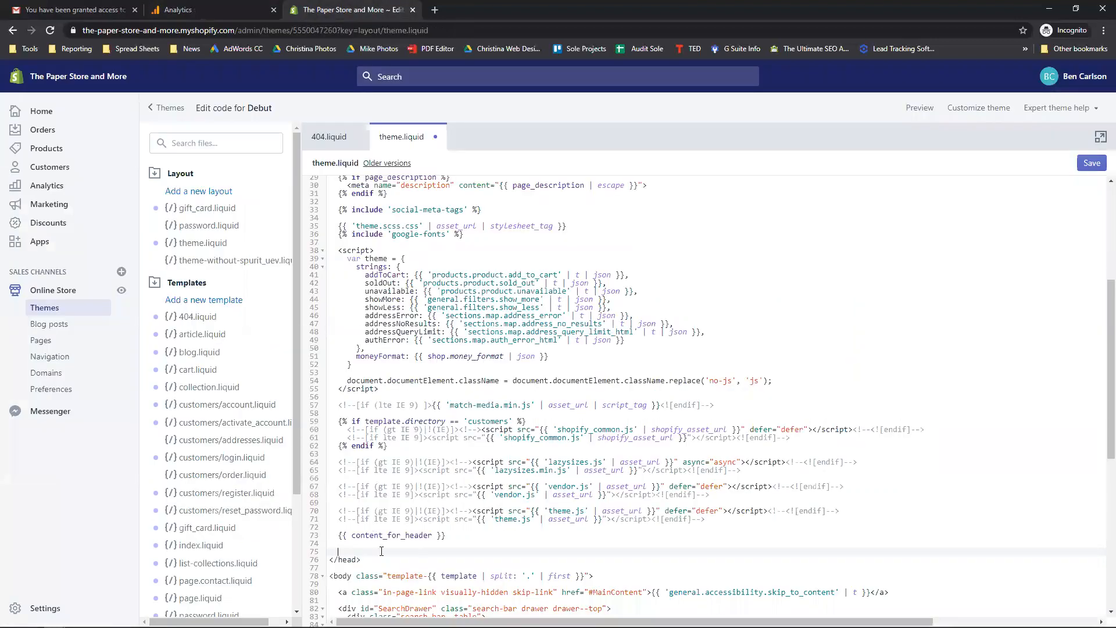
Paste the global site tag after {{ content_for_header }} in theme.liquid and save it
{"action": "key", "text": "ctrl+v"}
{"action": "scroll", "coordinate": [430, 509], "scroll_direction": "down", "scroll_amount": 3}
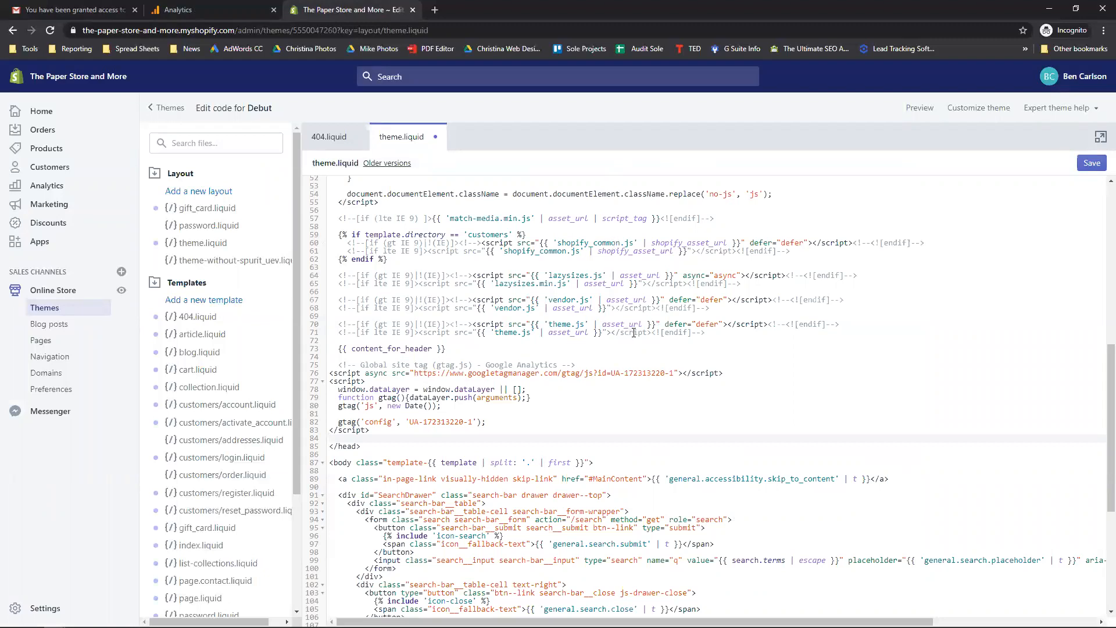
{"action": "left_click", "coordinate": [1093, 163]}
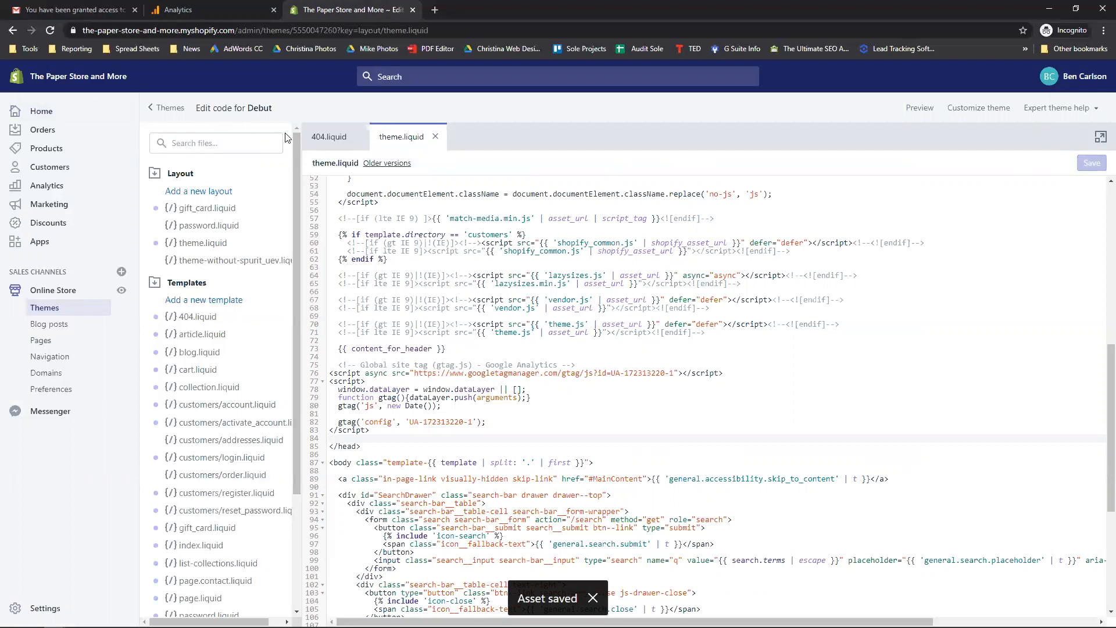
{"action": "left_click", "coordinate": [243, 7]}
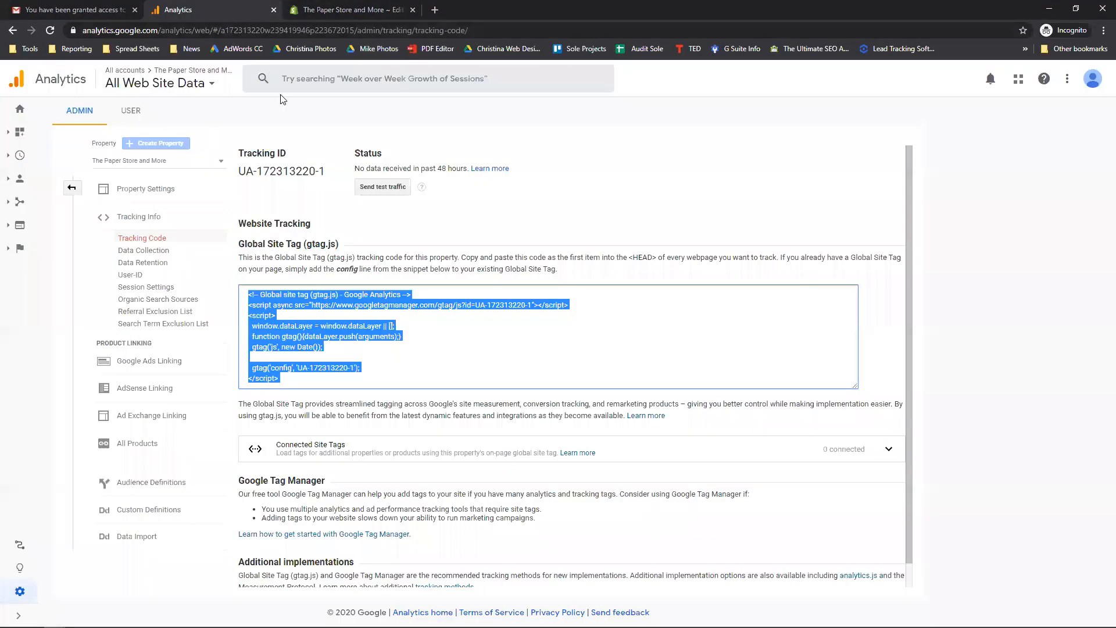
Send test traffic and confirm Realtime Overview shows 1 active user on the site
{"action": "left_click", "coordinate": [384, 186]}
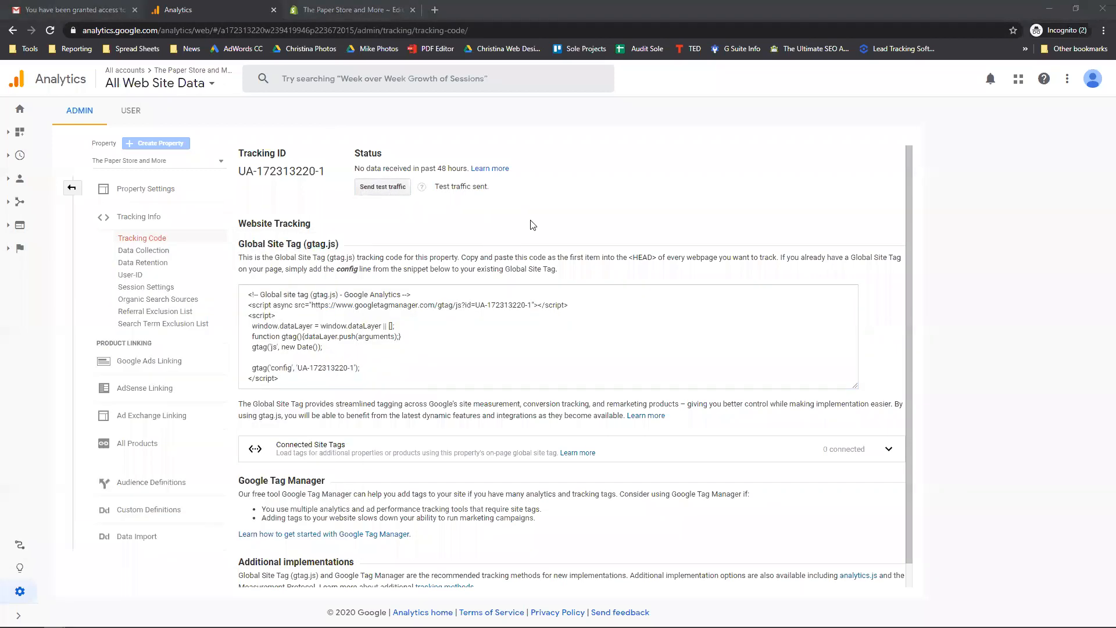
{"action": "left_click", "coordinate": [12, 157]}
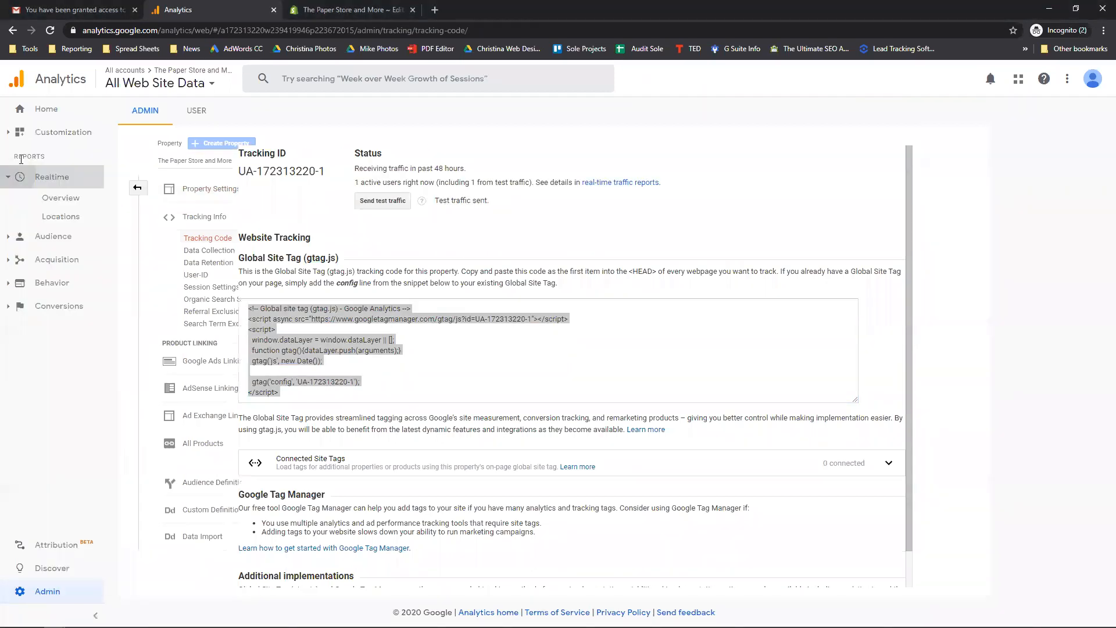
{"action": "left_click", "coordinate": [64, 197]}
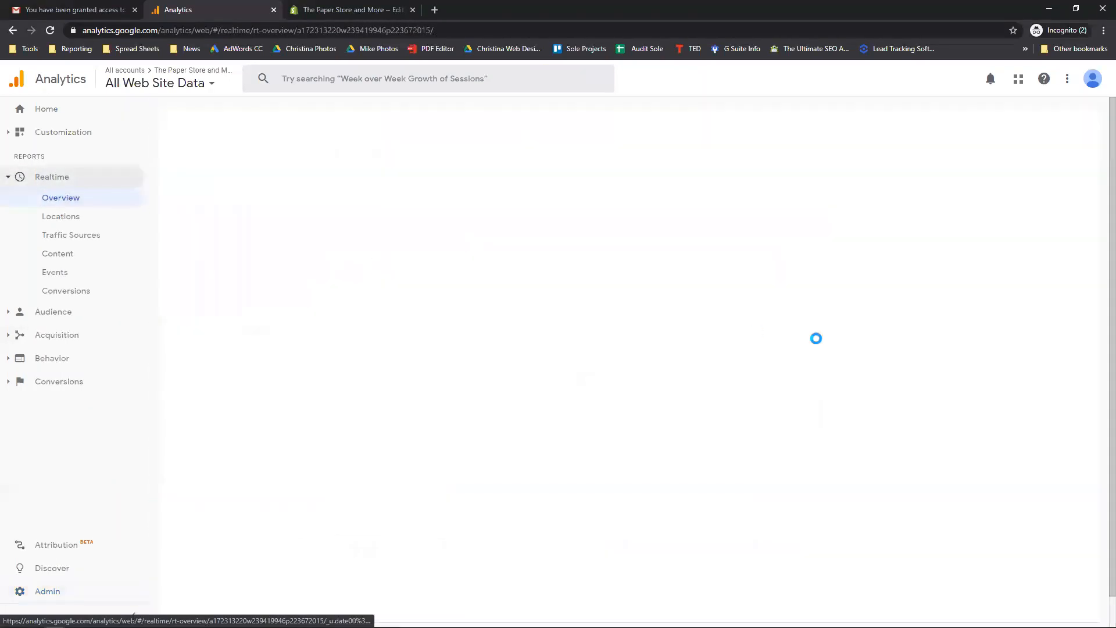
{"action": "scroll", "coordinate": [911, 318], "scroll_direction": "down", "scroll_amount": 3}
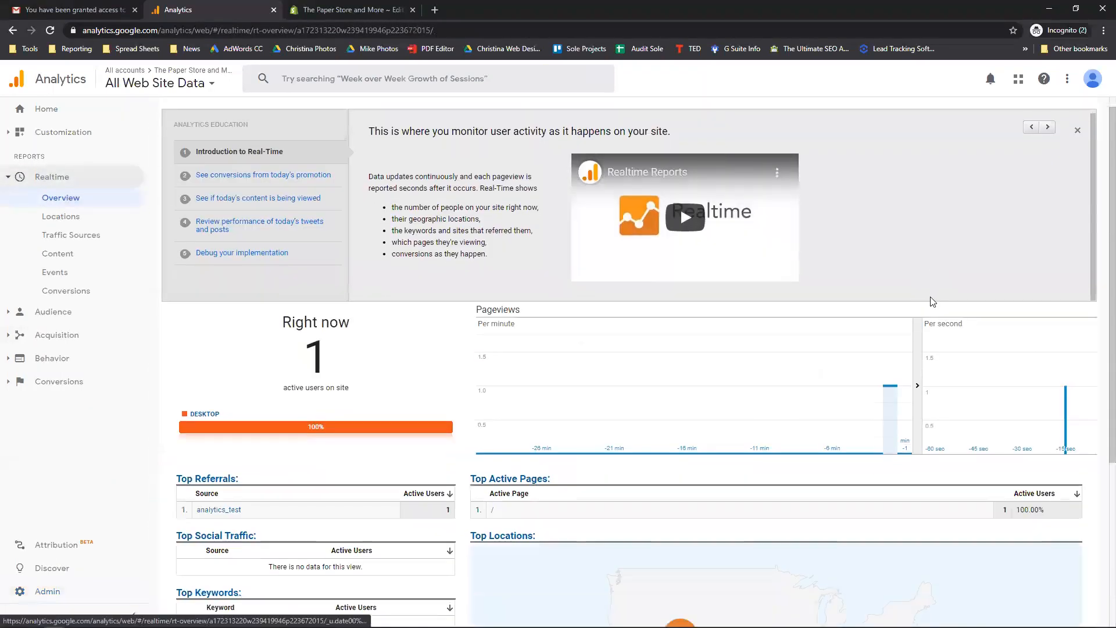
{"action": "mouse_move", "coordinate": [676, 489]}
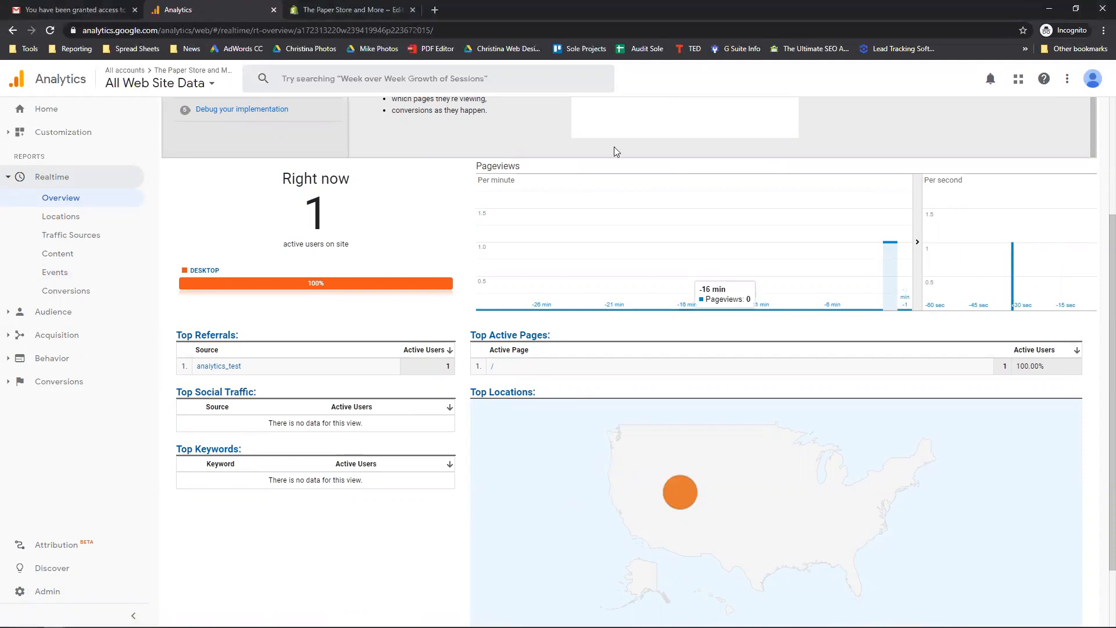
{"action": "left_click", "coordinate": [88, 10]}
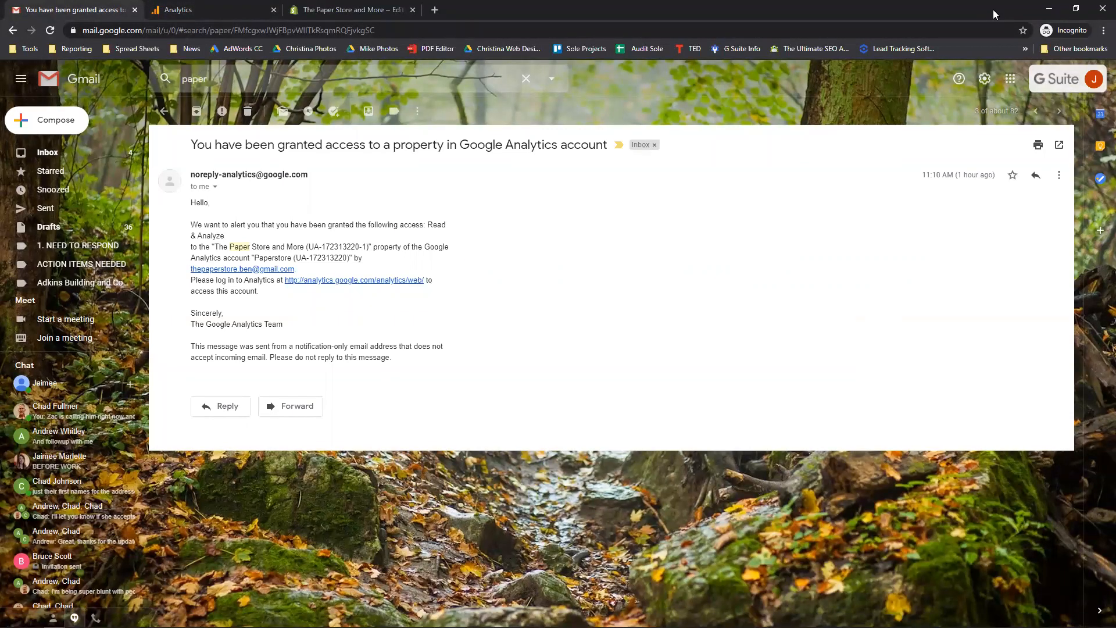
Minimize the incognito Gmail window to reveal AgencyAnalytics behind it
{"action": "left_click", "coordinate": [1049, 8]}
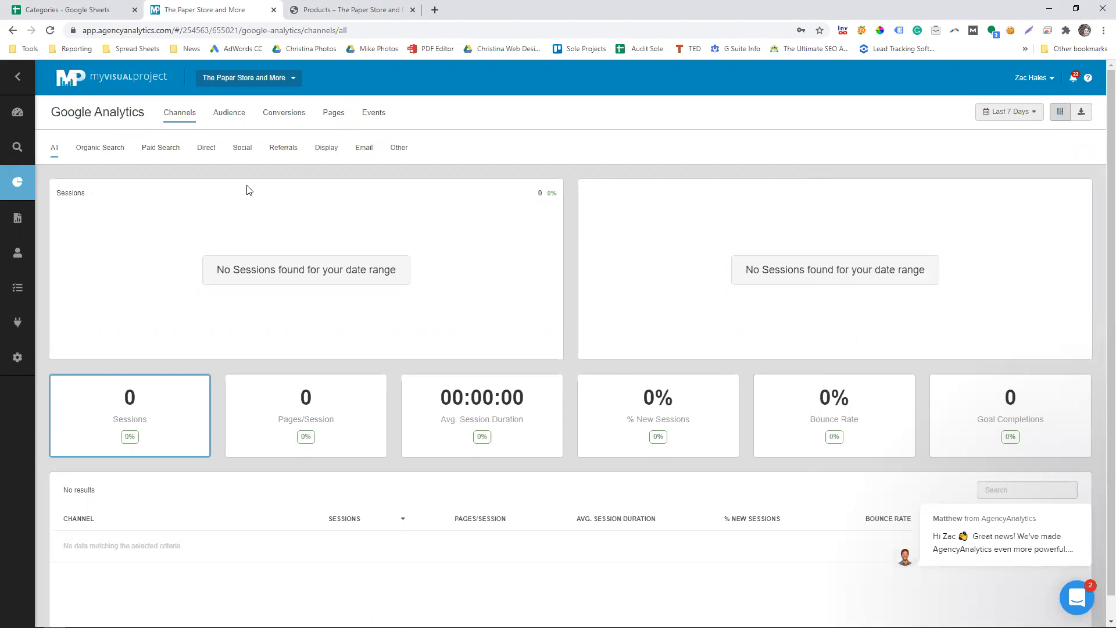
Open The Paper Store and More's SEO Dashboard and look over its traffic and rankings widgets
{"action": "left_click", "coordinate": [20, 116]}
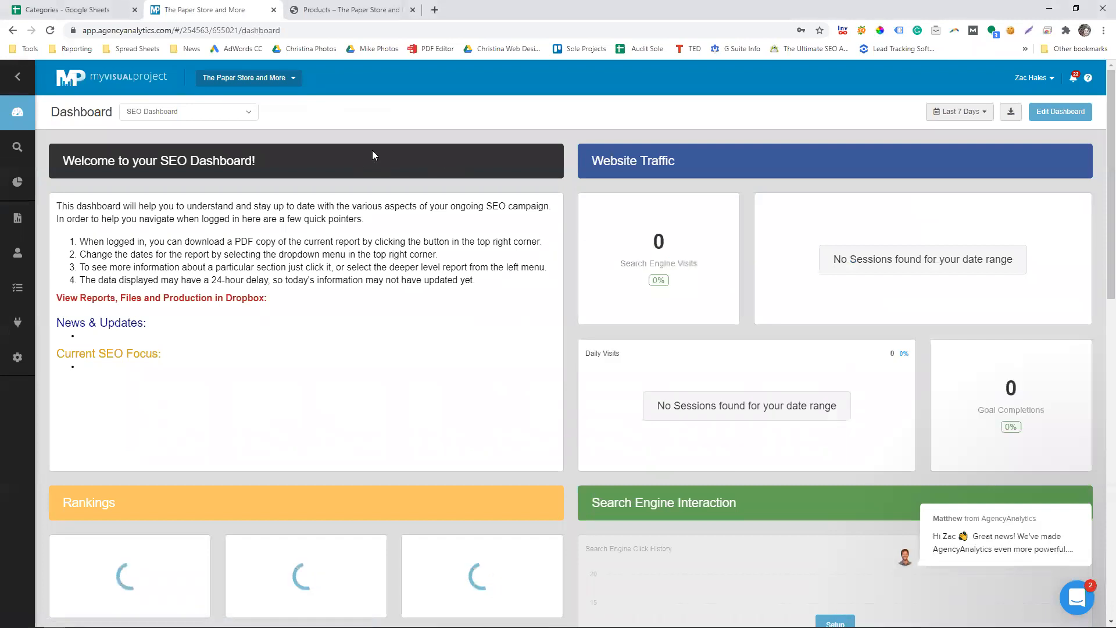
{"action": "scroll", "coordinate": [934, 324], "scroll_direction": "down", "scroll_amount": 5}
{"action": "scroll", "coordinate": [913, 308], "scroll_direction": "down", "scroll_amount": 2}
{"action": "scroll", "coordinate": [871, 313], "scroll_direction": "up", "scroll_amount": 1}
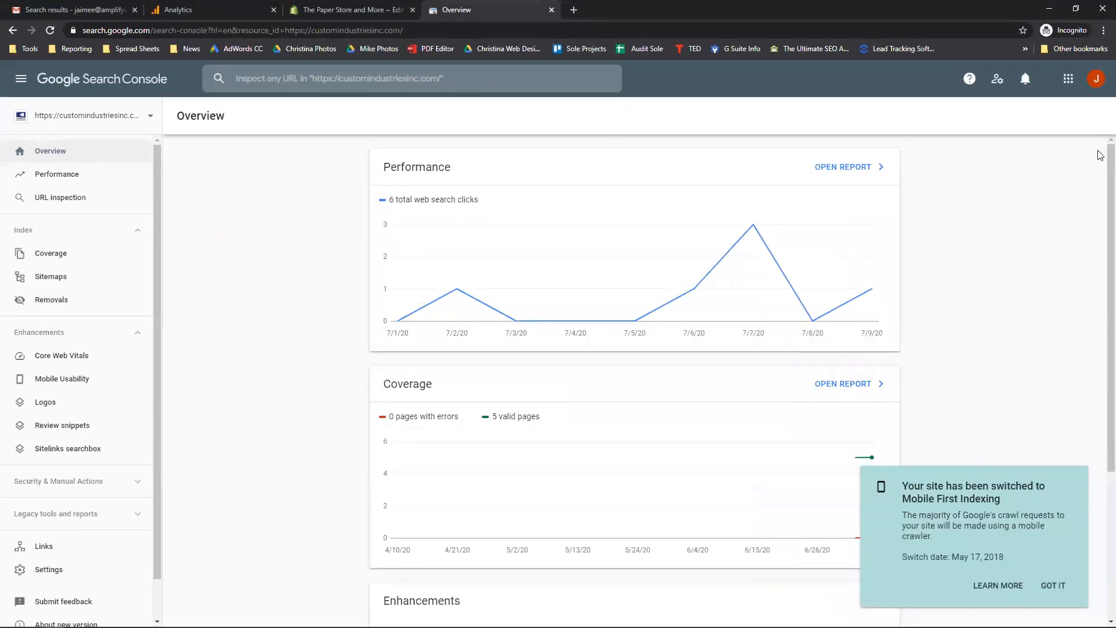
Switch Search Console to the thepaperstoreandmoreutah.com domain property and dismiss its welcome dialog
{"action": "left_click", "coordinate": [1095, 80]}
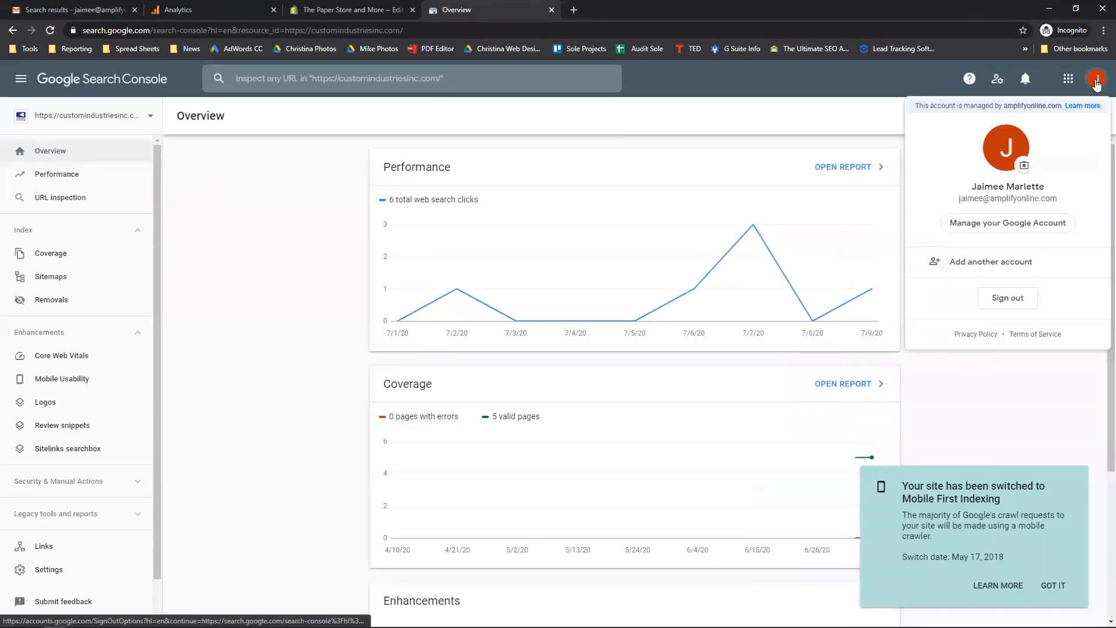
{"action": "left_click", "coordinate": [113, 121]}
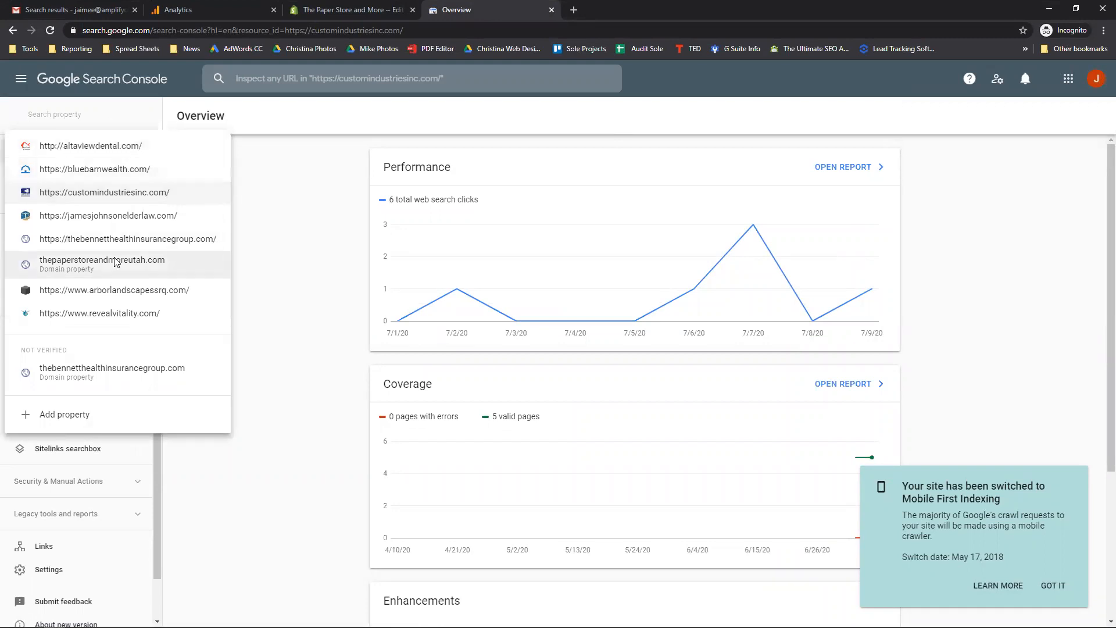
{"action": "left_click", "coordinate": [133, 265]}
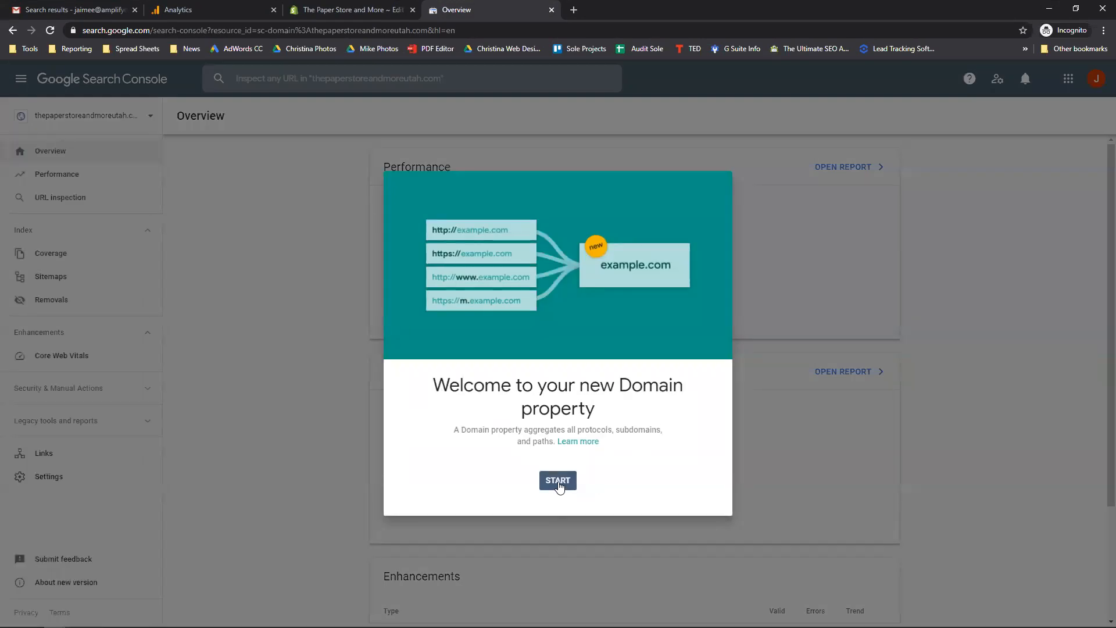
{"action": "left_click", "coordinate": [557, 480]}
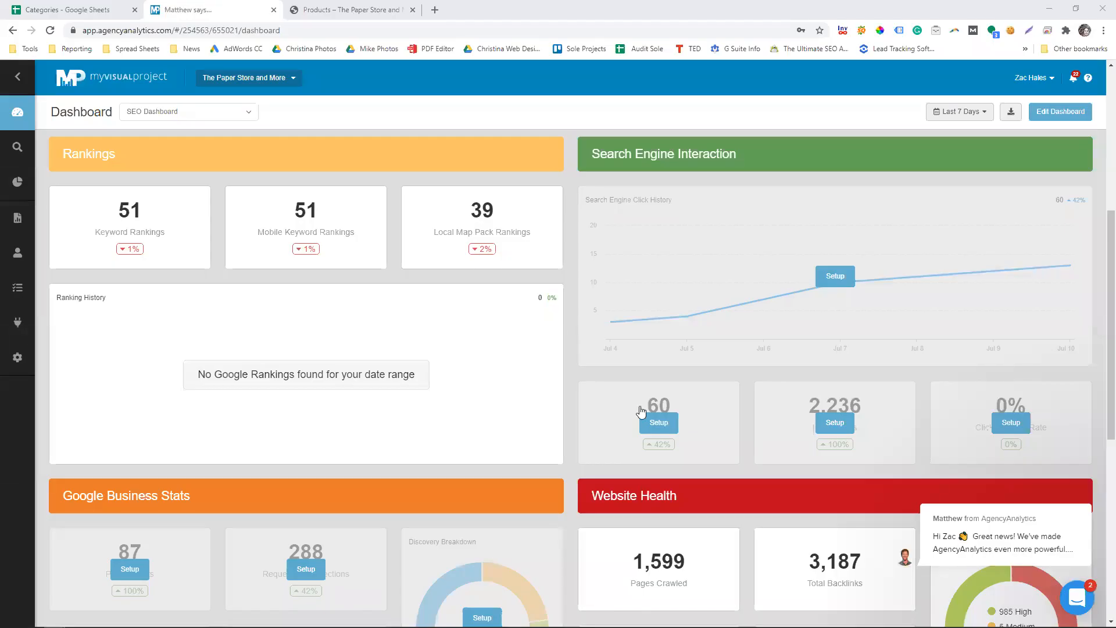
Start Setup on the Search Engine Interaction chart and browse the Search Console accounts
{"action": "scroll", "coordinate": [651, 349], "scroll_direction": "down", "scroll_amount": 2}
{"action": "scroll", "coordinate": [682, 300], "scroll_direction": "down", "scroll_amount": 1}
{"action": "scroll", "coordinate": [804, 296], "scroll_direction": "up", "scroll_amount": 1}
{"action": "left_click", "coordinate": [835, 161]}
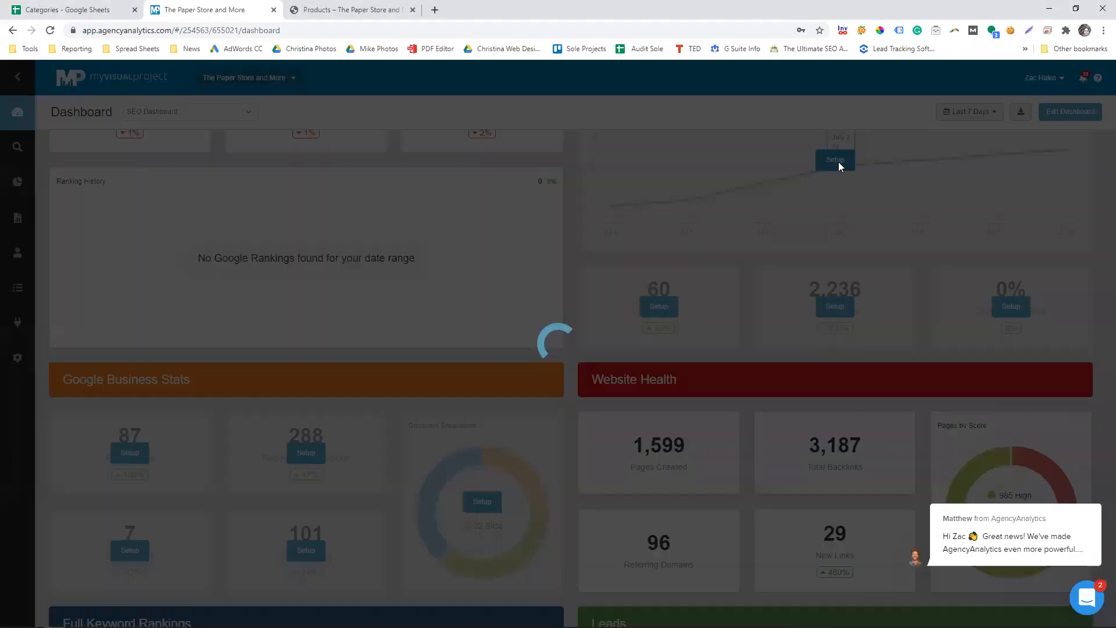
{"action": "left_click", "coordinate": [409, 355]}
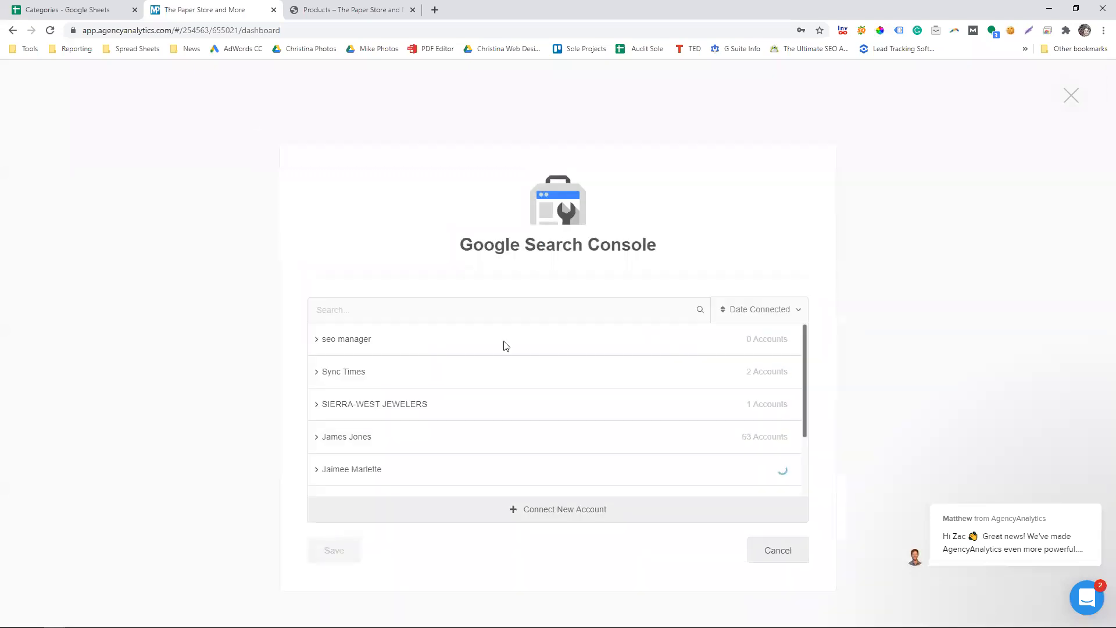
{"action": "scroll", "coordinate": [441, 418], "scroll_direction": "down", "scroll_amount": 2}
{"action": "left_click", "coordinate": [372, 451]}
{"action": "left_click", "coordinate": [332, 339]}
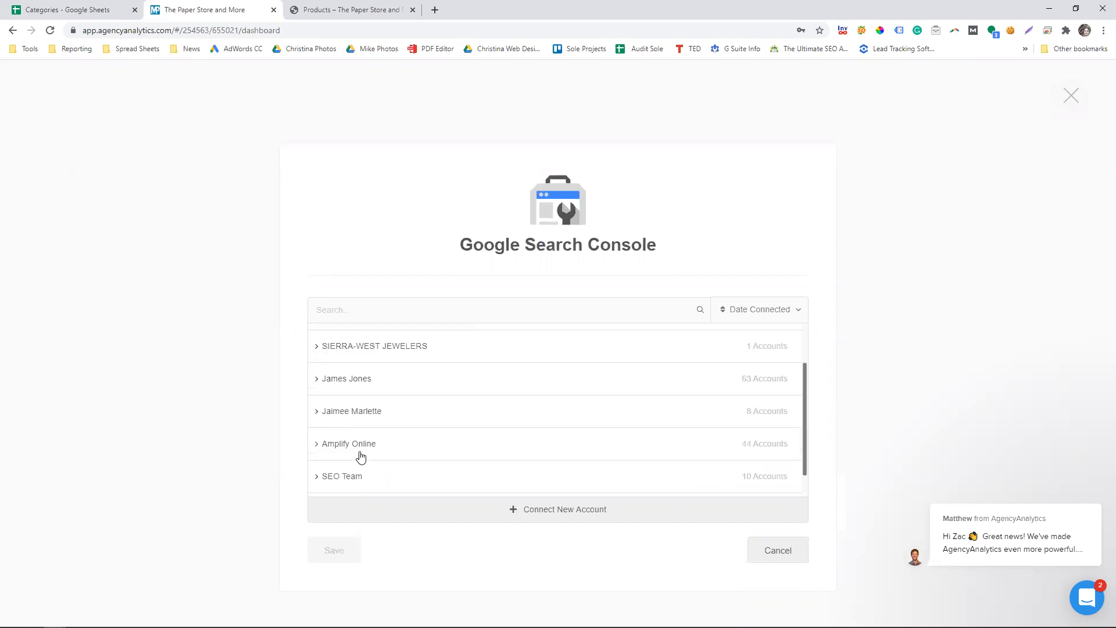
Select sc-domain:thepaperstoreandmoreutah.com under the personal account and save the connection
{"action": "left_click", "coordinate": [360, 414]}
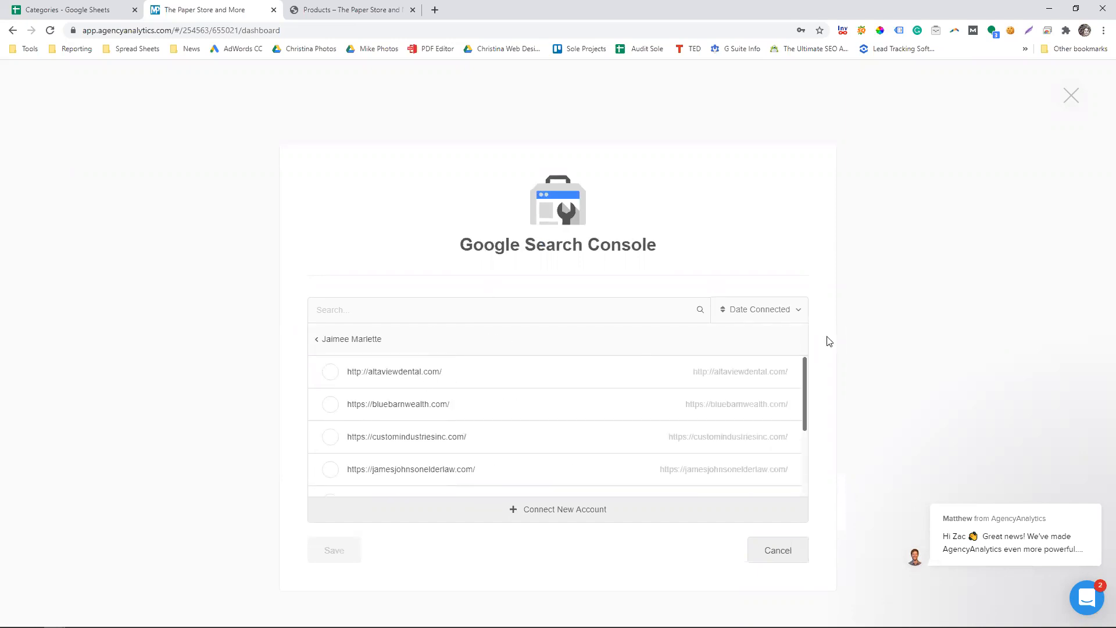
{"action": "scroll", "coordinate": [675, 387], "scroll_direction": "down", "scroll_amount": 1}
{"action": "scroll", "coordinate": [672, 386], "scroll_direction": "down", "scroll_amount": 1}
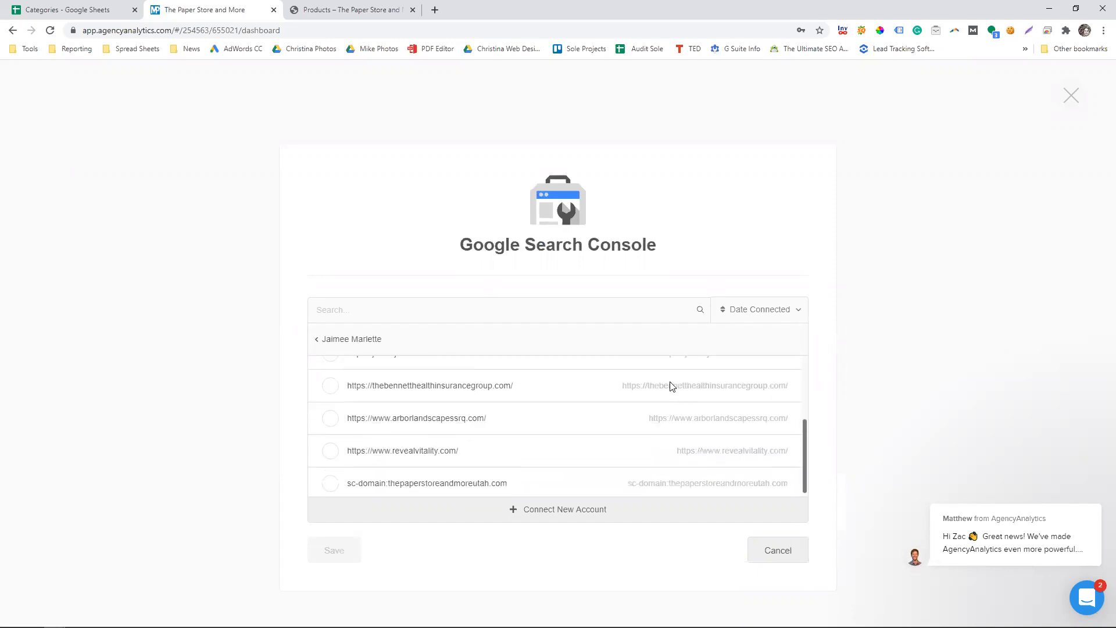
{"action": "left_click", "coordinate": [336, 482]}
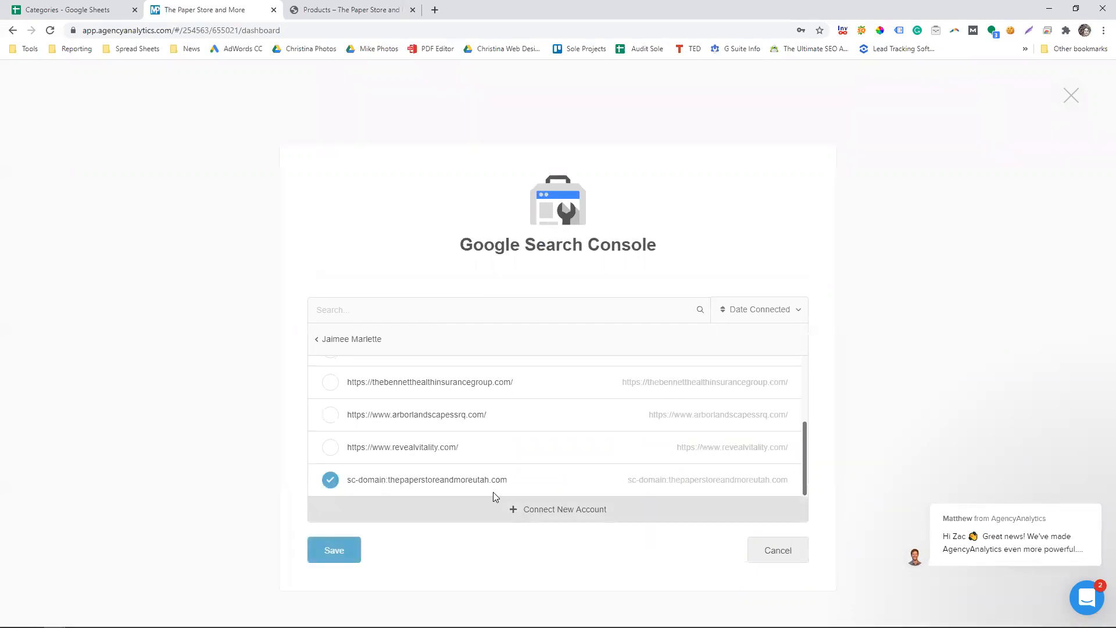
{"action": "left_click", "coordinate": [350, 553]}
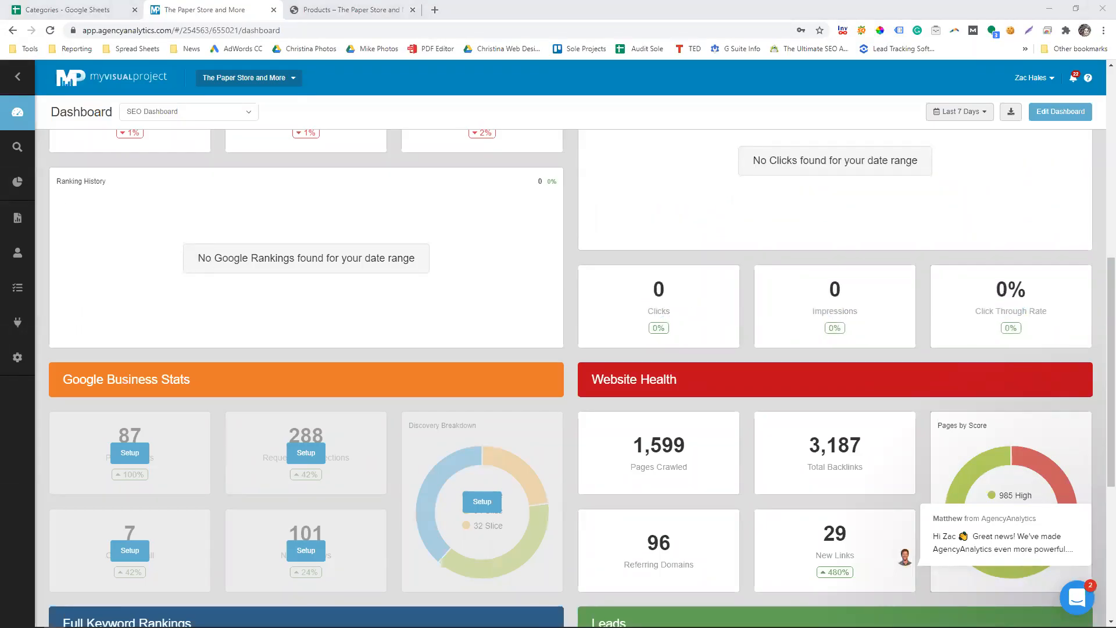
Maximize Search Console, open the property's Sitemaps page, then return to the Shopify theme editor
{"action": "left_click_drag", "start_coordinate": [0, 29], "coordinate": [765, 30]}
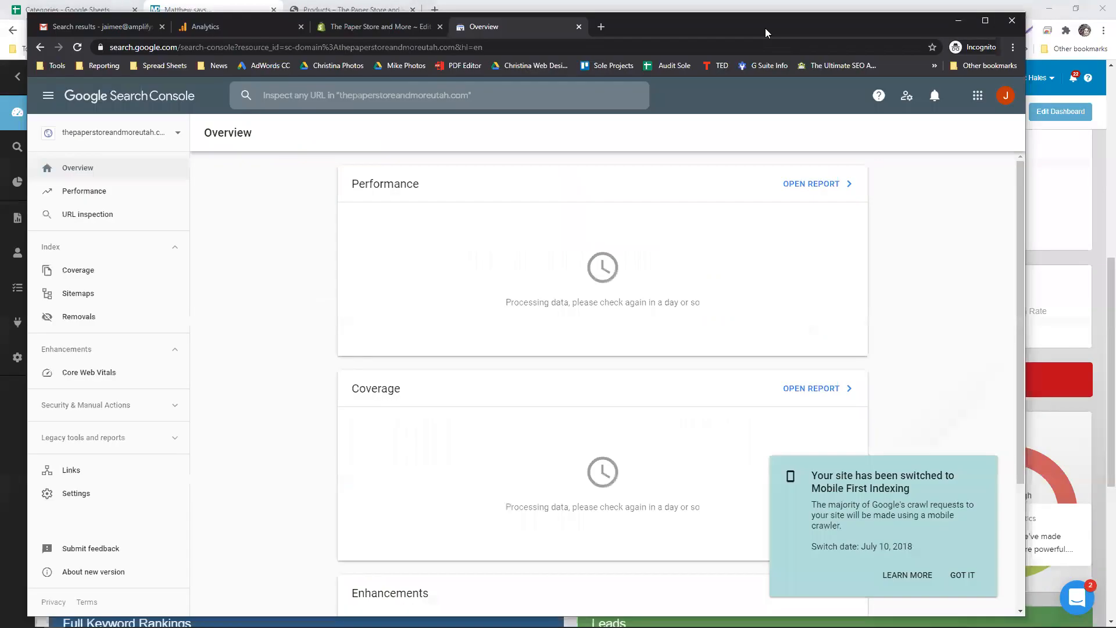
{"action": "left_click", "coordinate": [984, 20]}
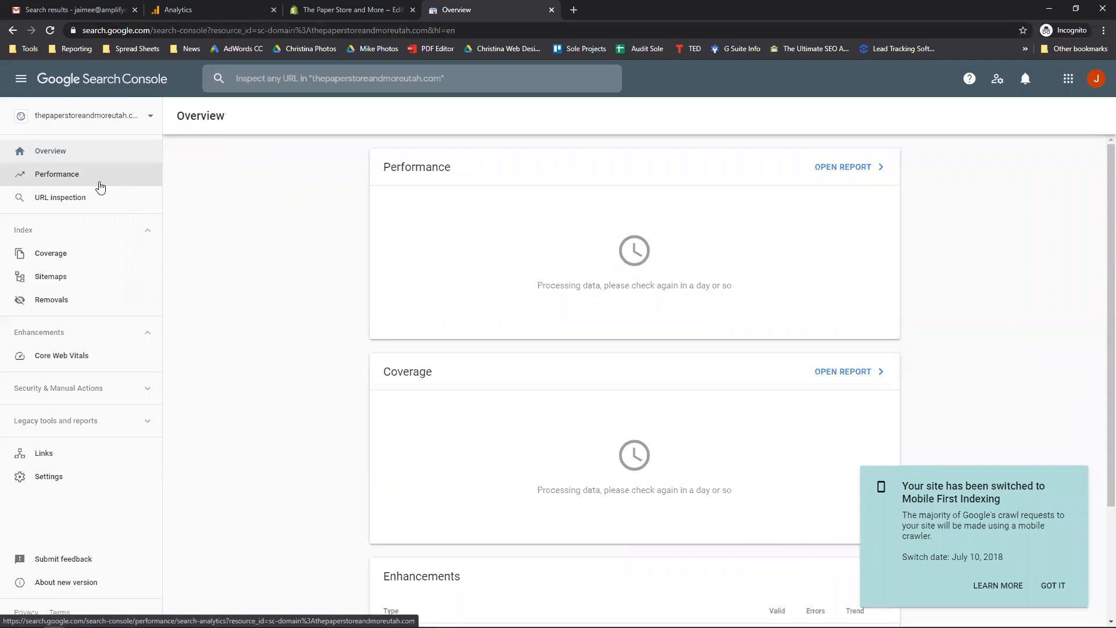
{"action": "left_click", "coordinate": [61, 256]}
{"action": "left_click", "coordinate": [62, 277]}
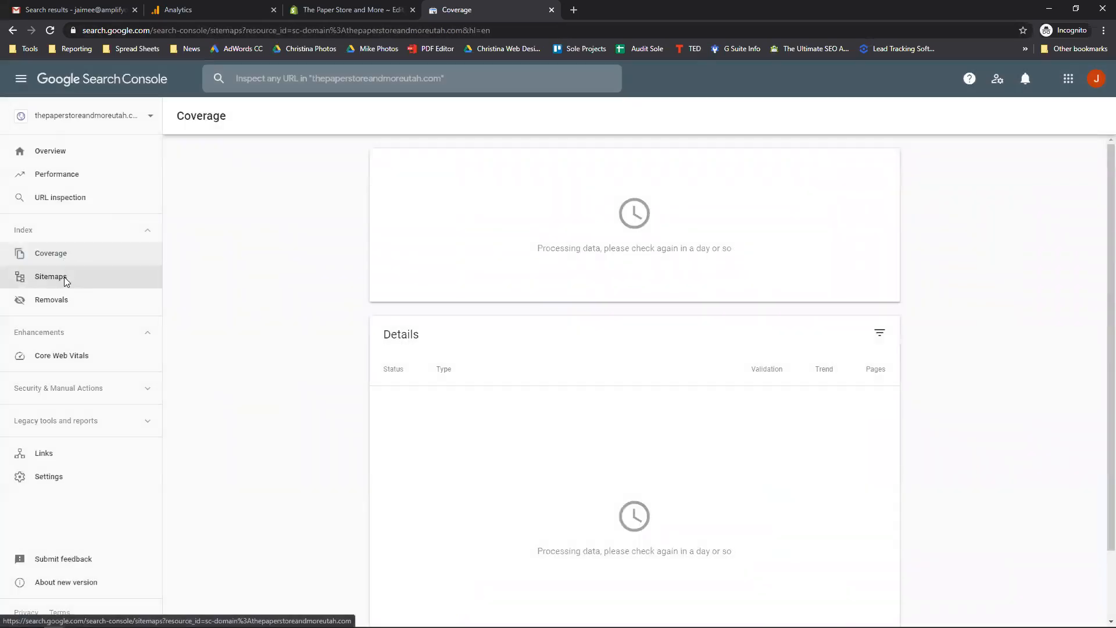
{"action": "left_click", "coordinate": [598, 197]}
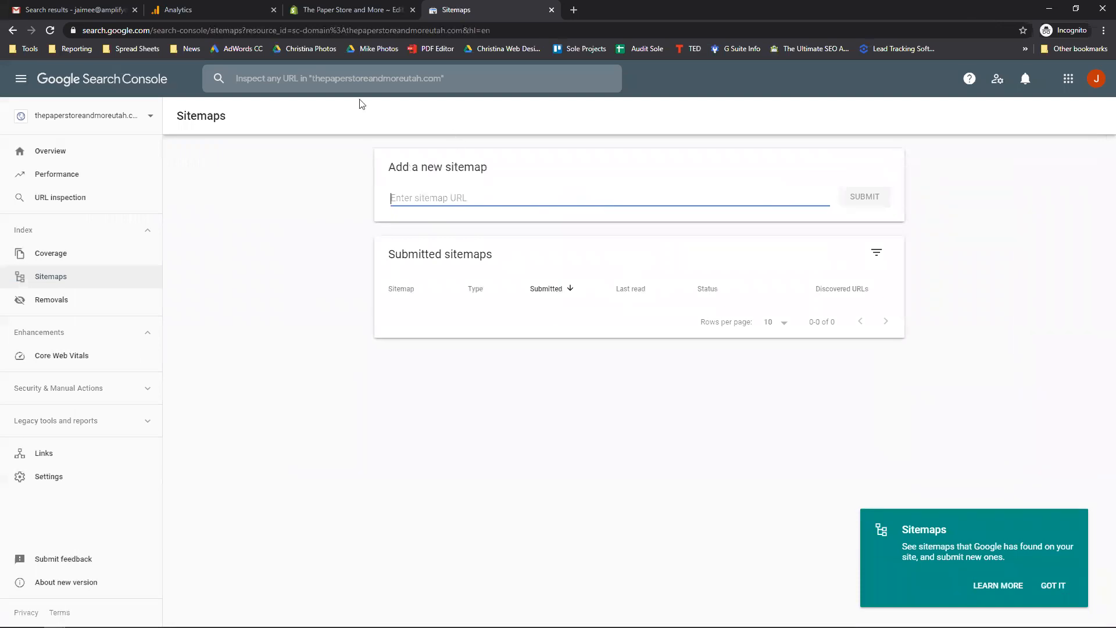
{"action": "key", "text": "ctrl+shift+Tab"}
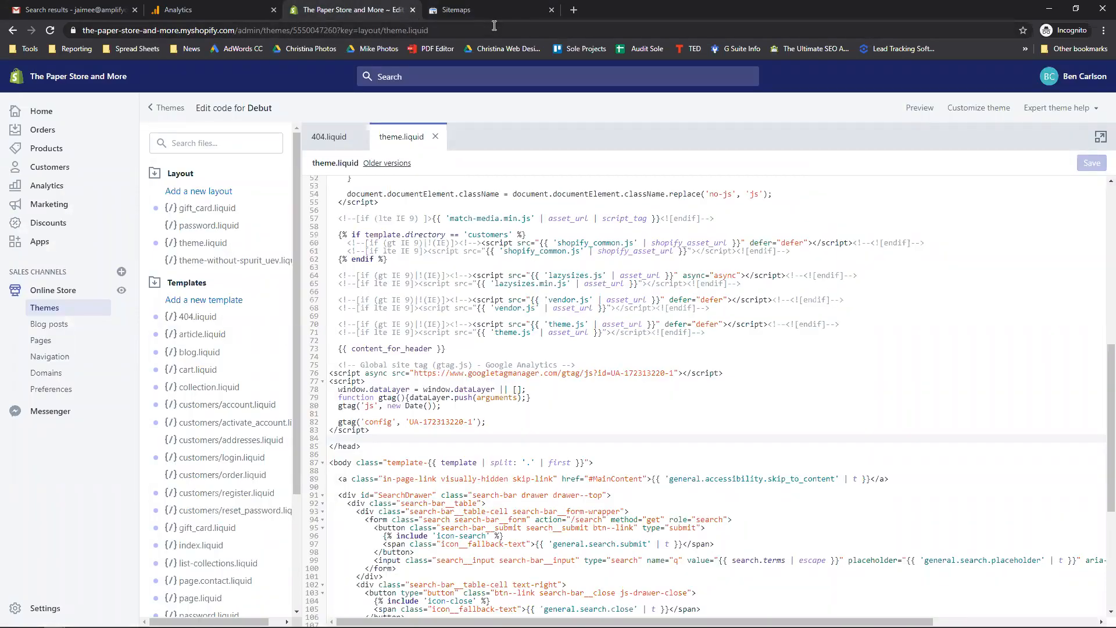
Load thepaperstoreandmoreutah.com/sitemap.xml in Chrome, leaving the unsaved theme editor page
{"action": "left_click", "coordinate": [914, 34]}
{"action": "type", "text": "the"}
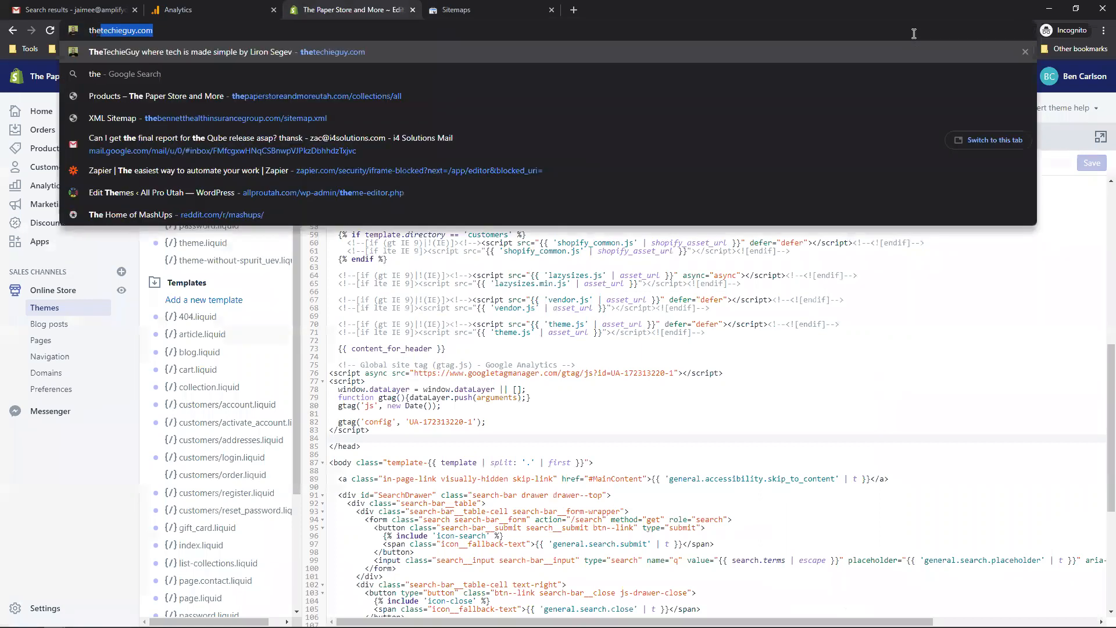
{"action": "type", "text": "paperstoreandmoreutah.com/col"}
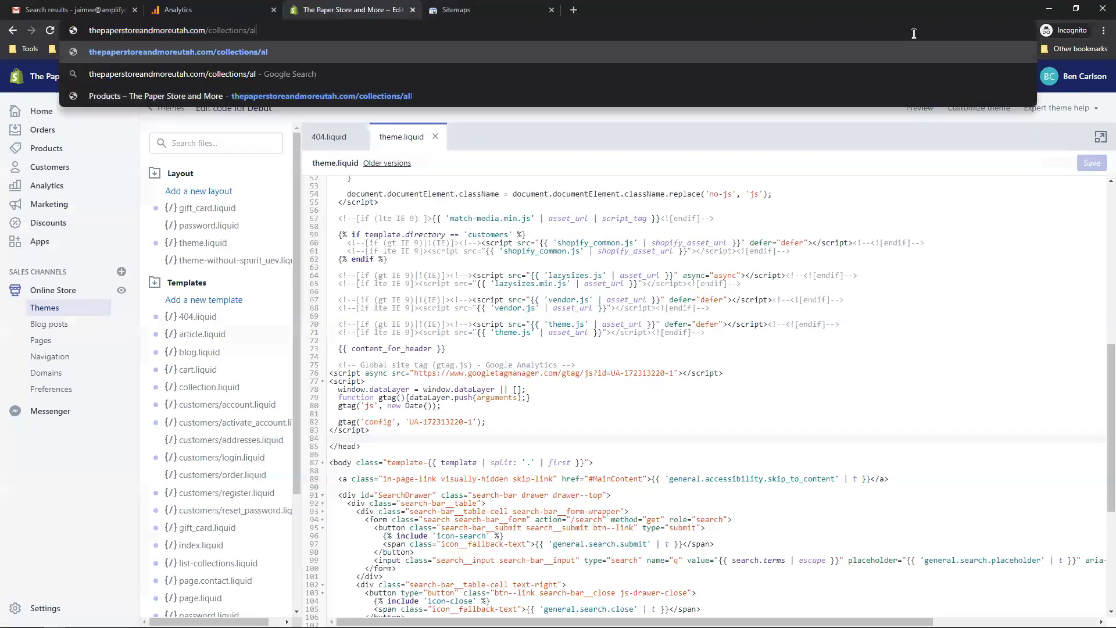
{"action": "key", "text": "BackSpace"}
{"action": "key", "text": "BackSpace"}
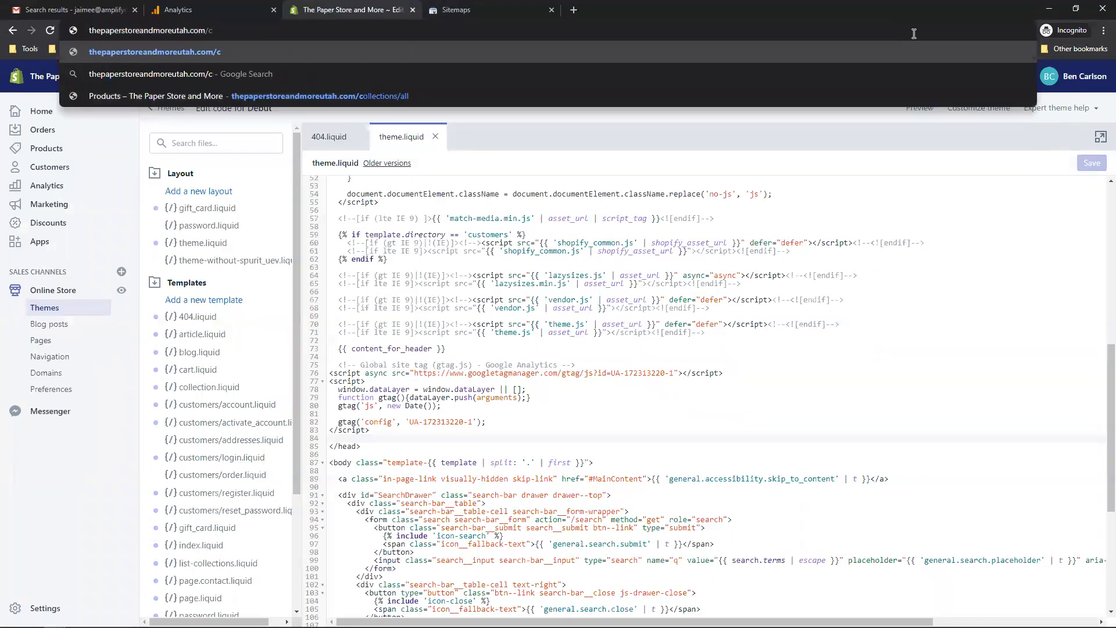
{"action": "key", "text": "BackSpace"}
{"action": "type", "text": "sitemap.xml"}
{"action": "key", "text": "Return"}
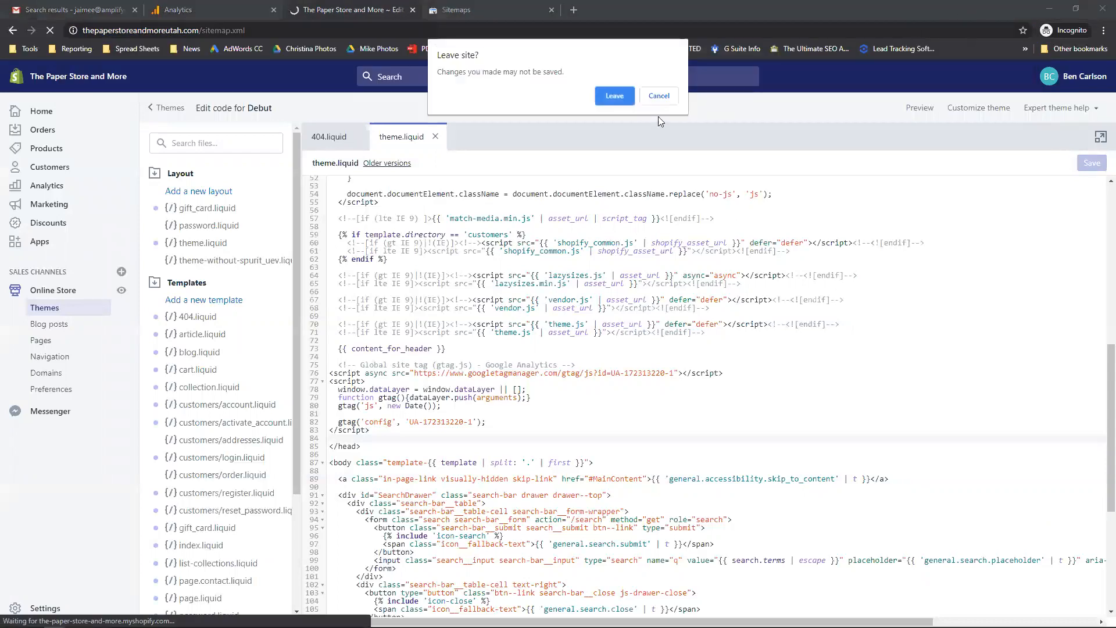
{"action": "left_click", "coordinate": [617, 95]}
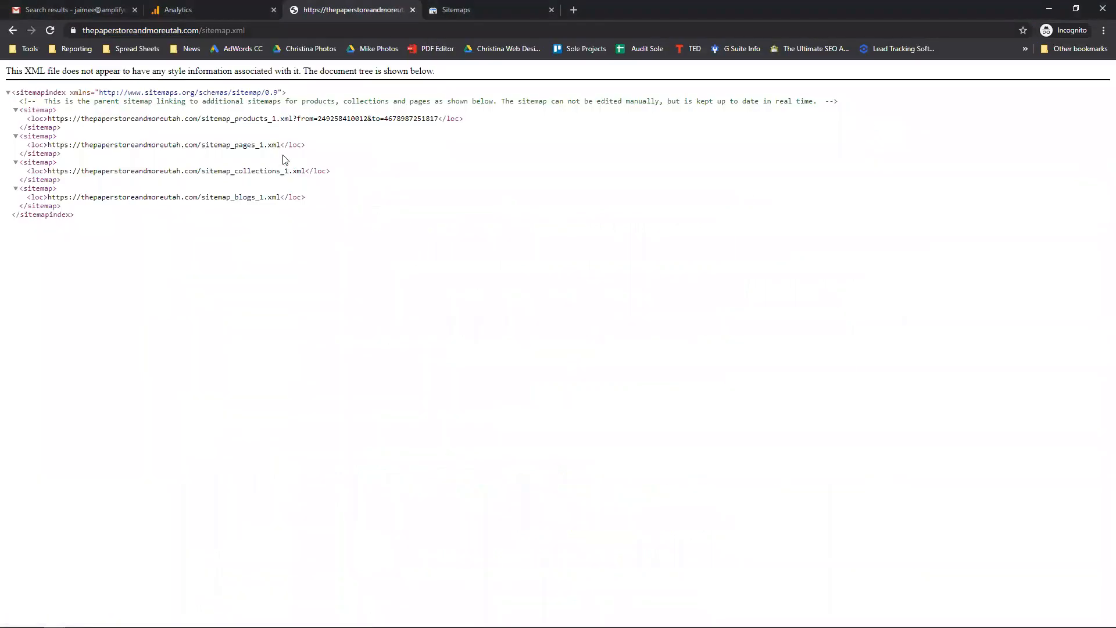
Copy the sitemap URL into Search Console's new-sitemap field
{"action": "left_click", "coordinate": [236, 30]}
{"action": "key", "text": "ctrl+c"}
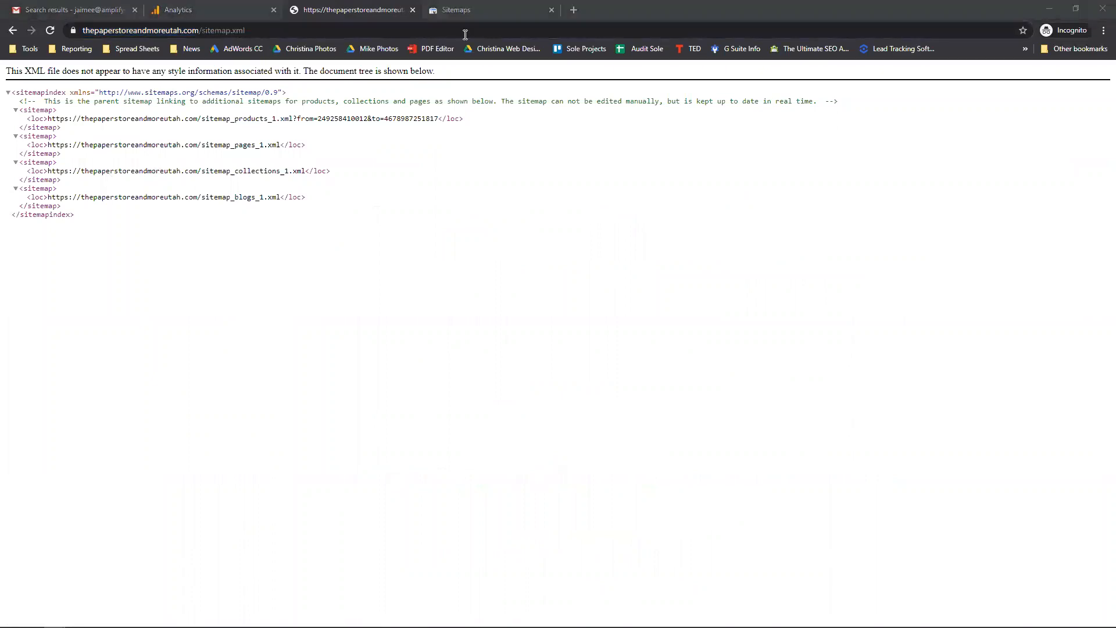
{"action": "left_click", "coordinate": [459, 12]}
{"action": "key", "text": "ctrl+v"}
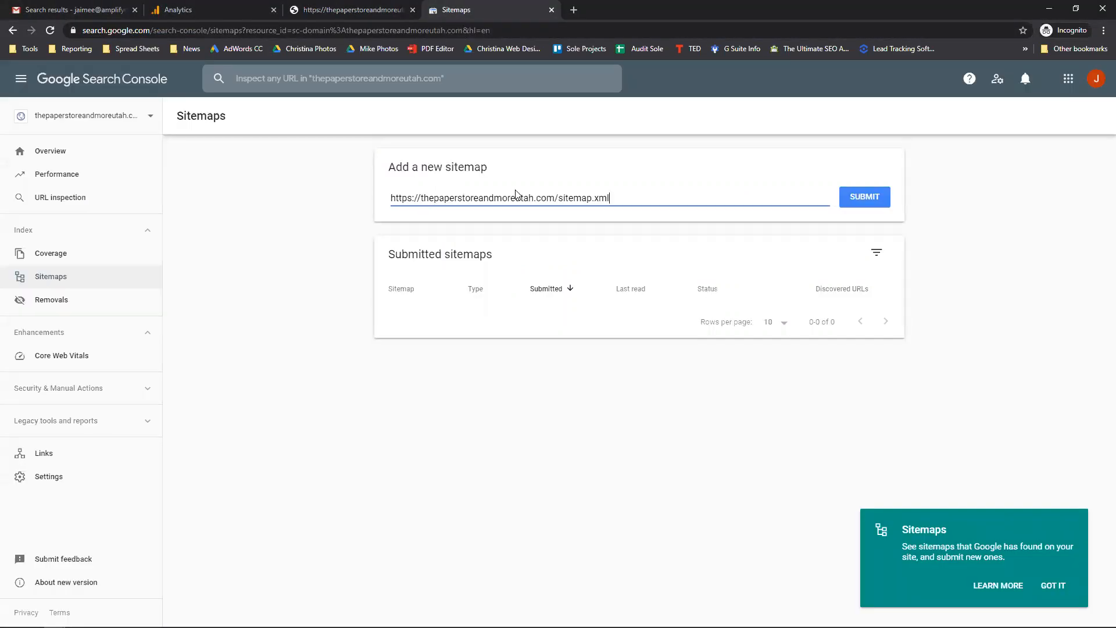
Submit the sitemap, dismiss the success message, and open the Coverage report
{"action": "left_click", "coordinate": [867, 197]}
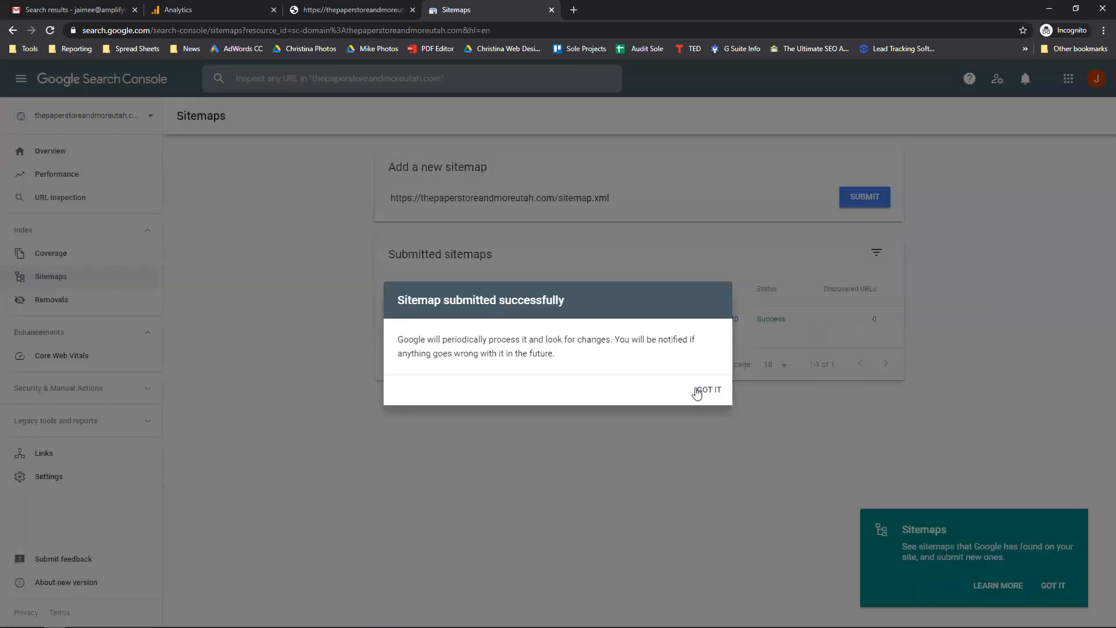
{"action": "left_click", "coordinate": [696, 391]}
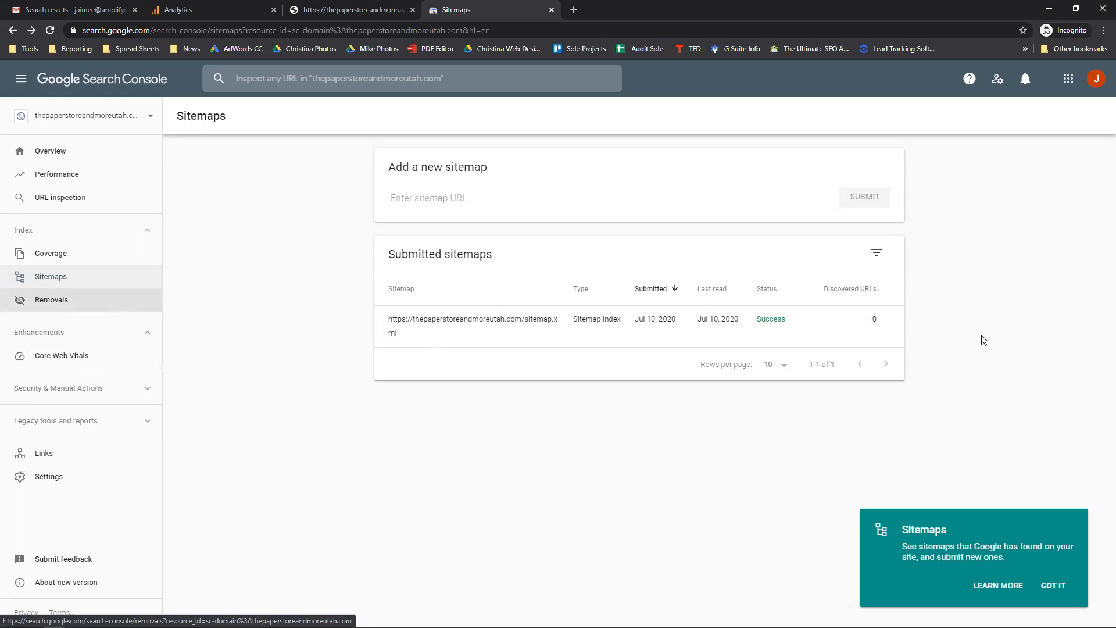
{"action": "left_click", "coordinate": [59, 253]}
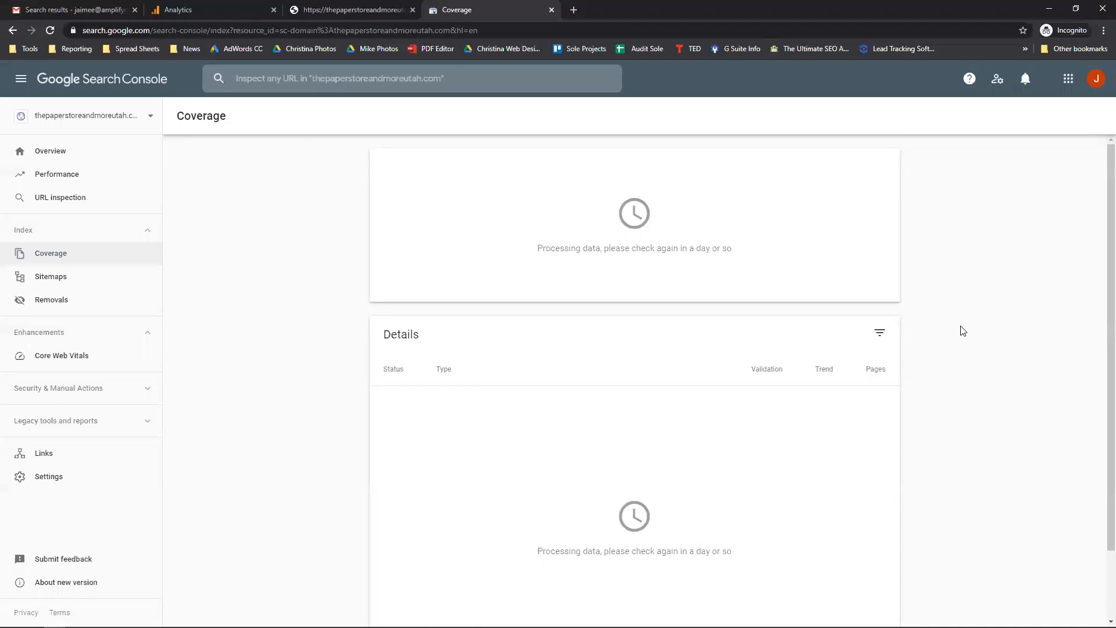
Expand and collapse the Security & Manual Actions section twice
{"action": "left_click", "coordinate": [137, 388]}
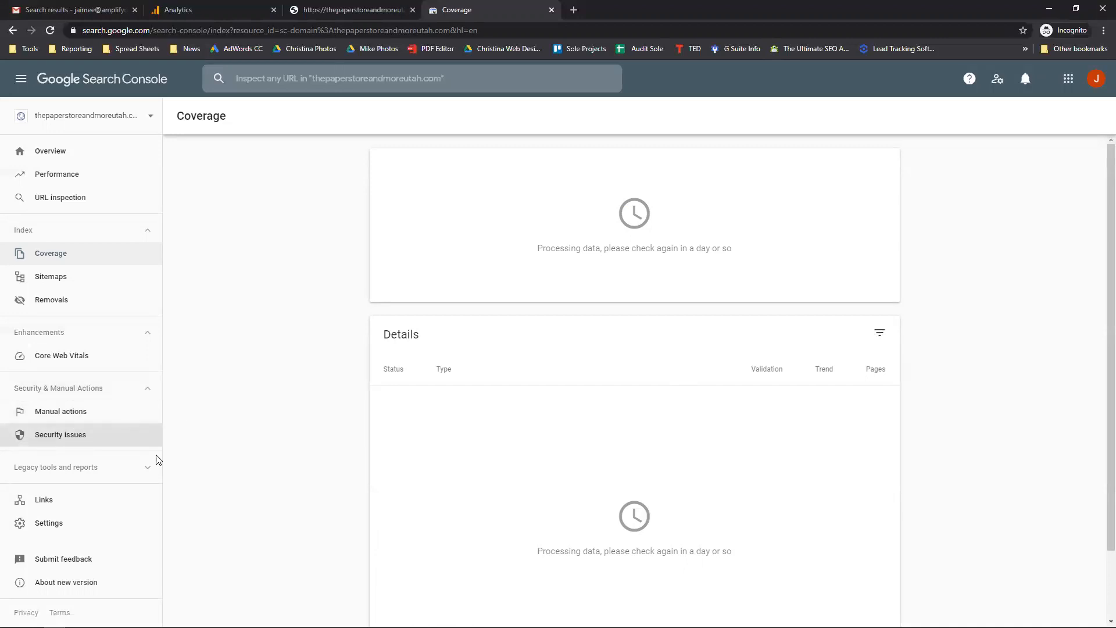
{"action": "left_click", "coordinate": [148, 388]}
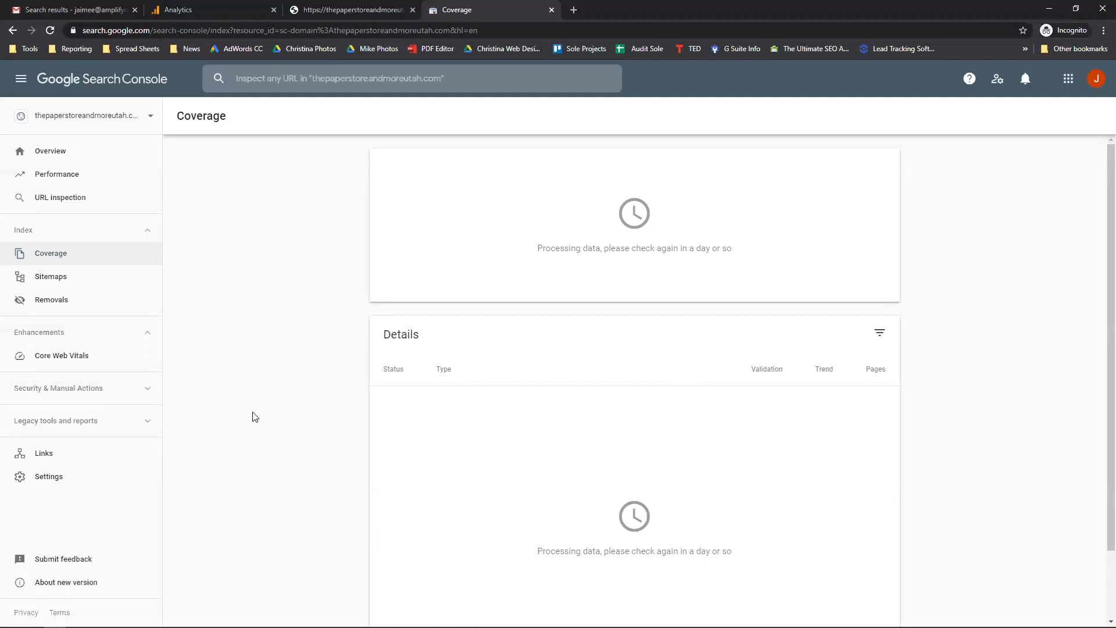
{"action": "left_click", "coordinate": [150, 389]}
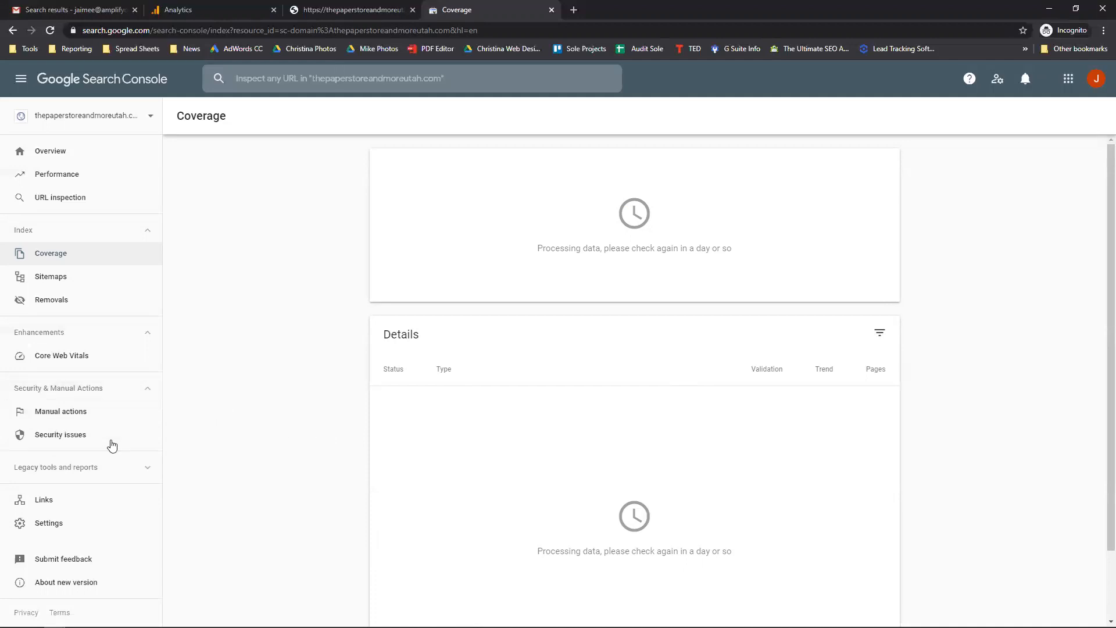
{"action": "left_click", "coordinate": [147, 389]}
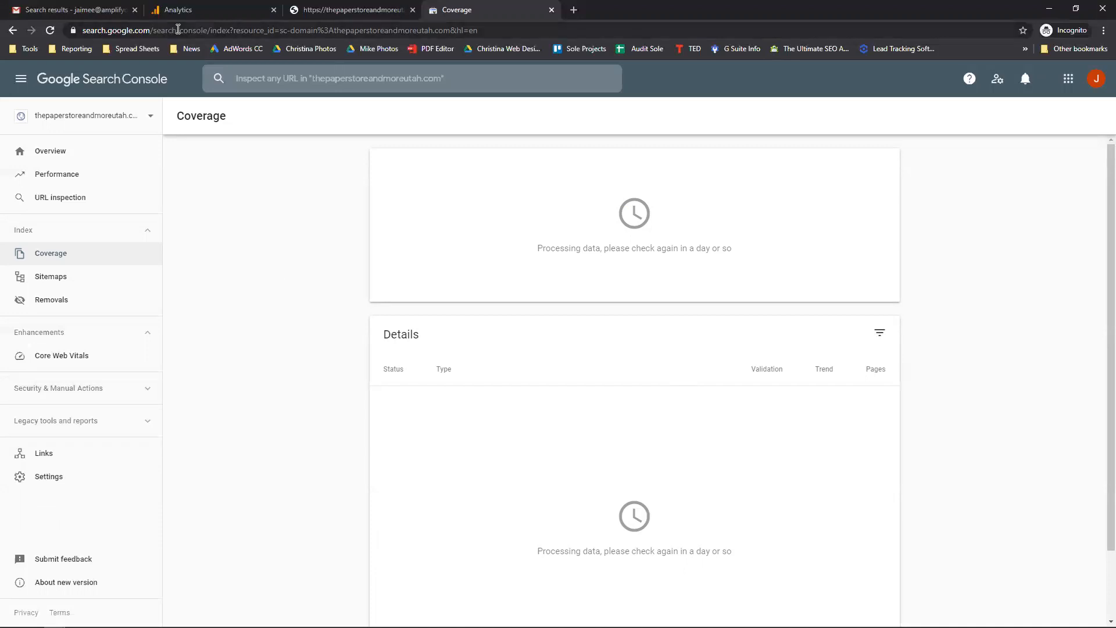
Minimize Search Console and scroll through The Paper Store and More's SEO Dashboard widgets
{"action": "left_click", "coordinate": [1049, 9]}
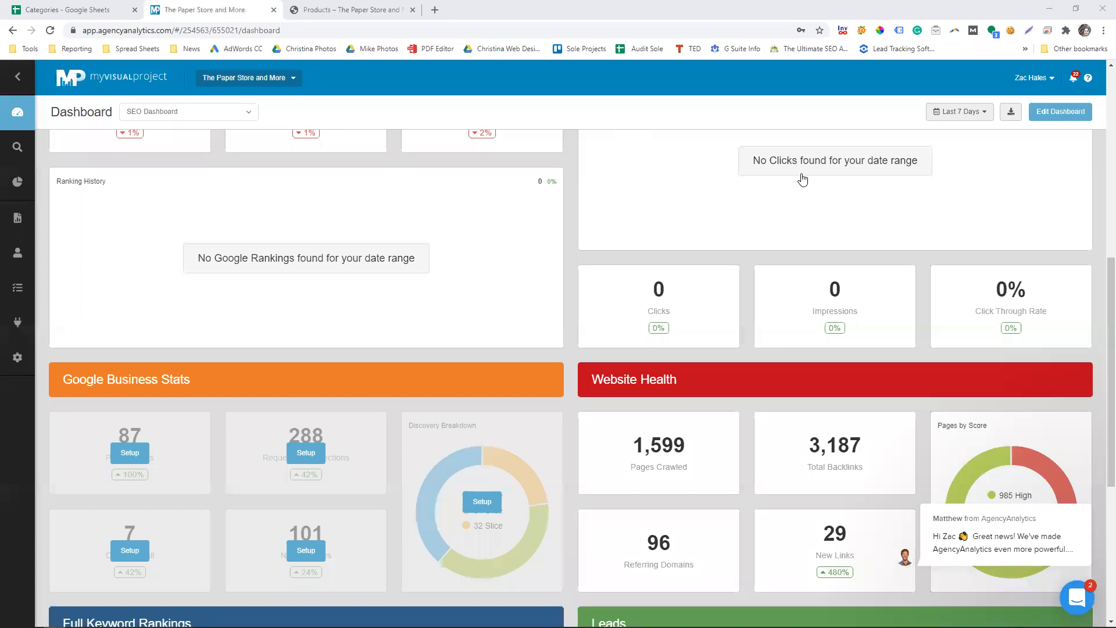
{"action": "scroll", "coordinate": [714, 305], "scroll_direction": "up", "scroll_amount": 4}
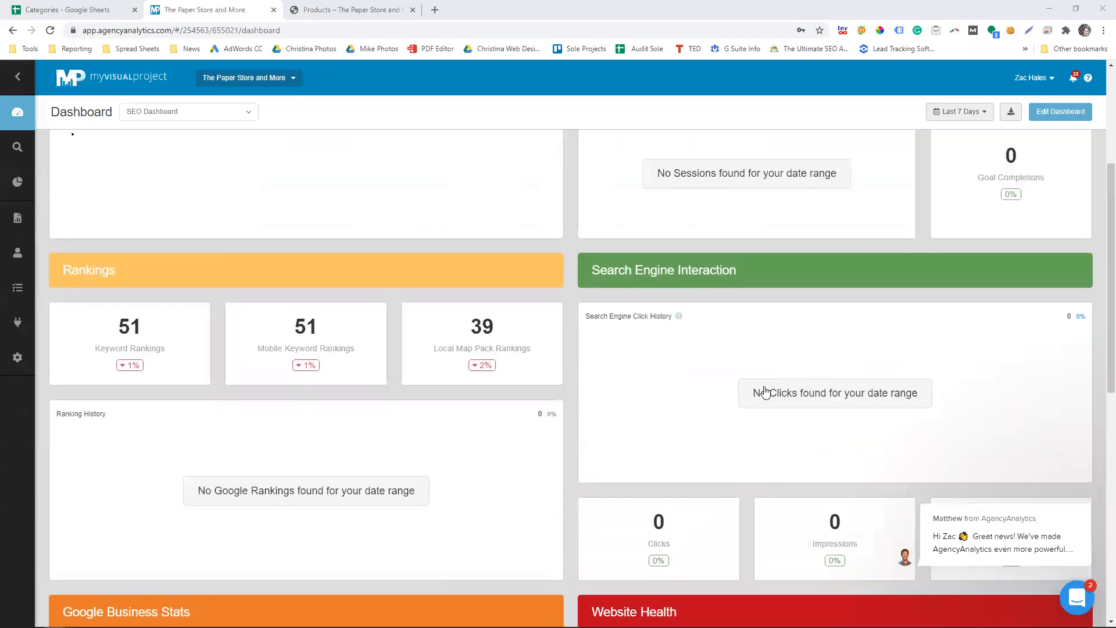
{"action": "scroll", "coordinate": [866, 181], "scroll_direction": "down", "scroll_amount": 4}
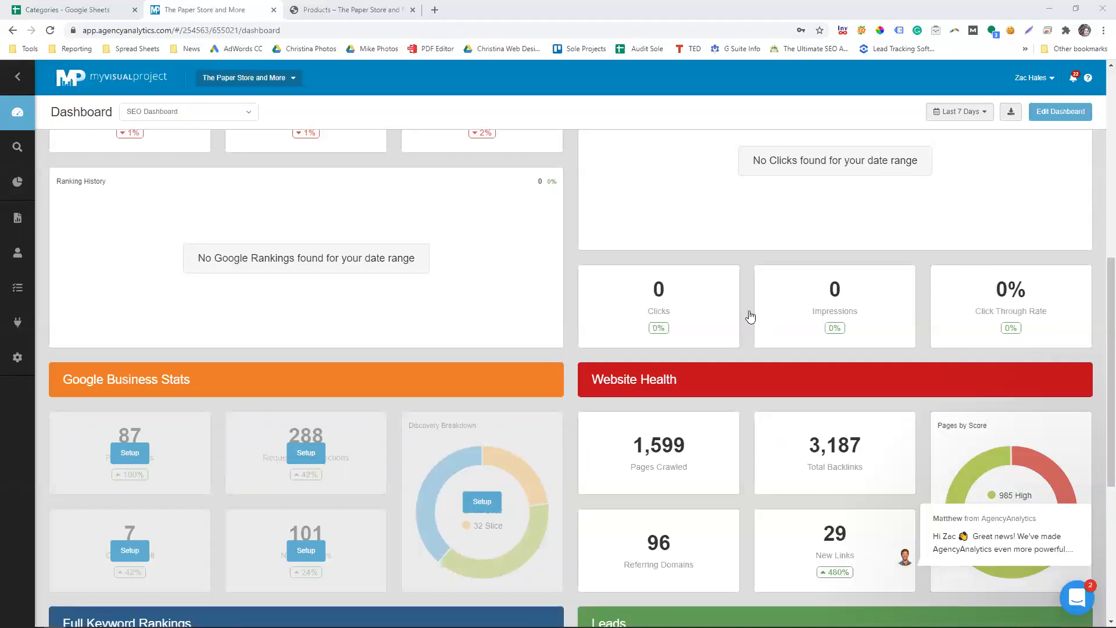
{"action": "scroll", "coordinate": [991, 337], "scroll_direction": "up", "scroll_amount": 2}
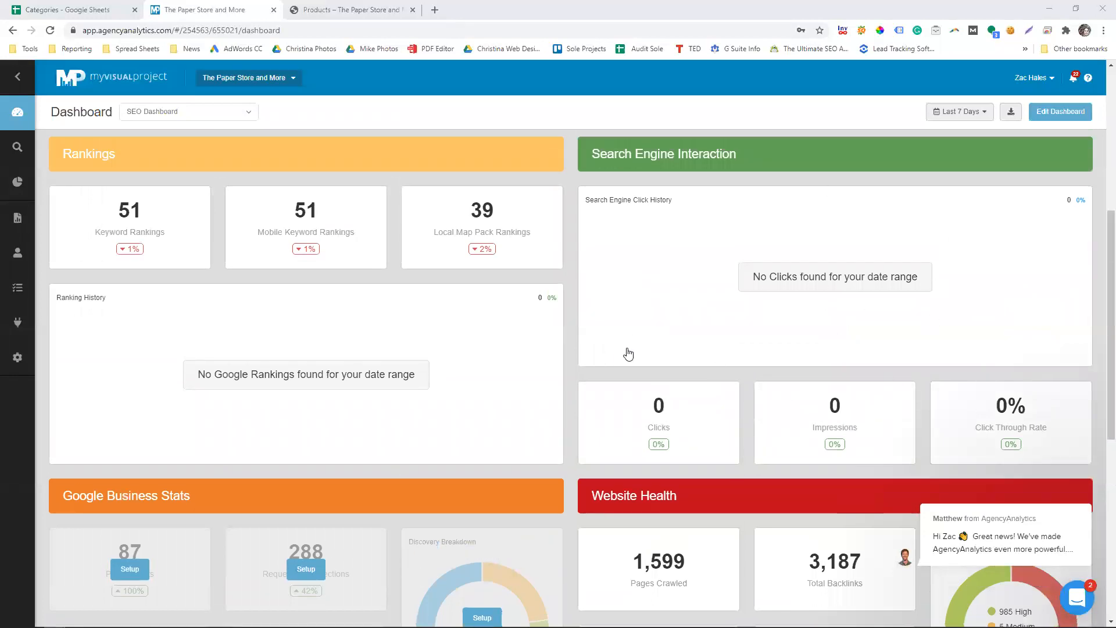
{"action": "scroll", "coordinate": [639, 348], "scroll_direction": "down", "scroll_amount": 3}
{"action": "scroll", "coordinate": [644, 343], "scroll_direction": "down", "scroll_amount": 1}
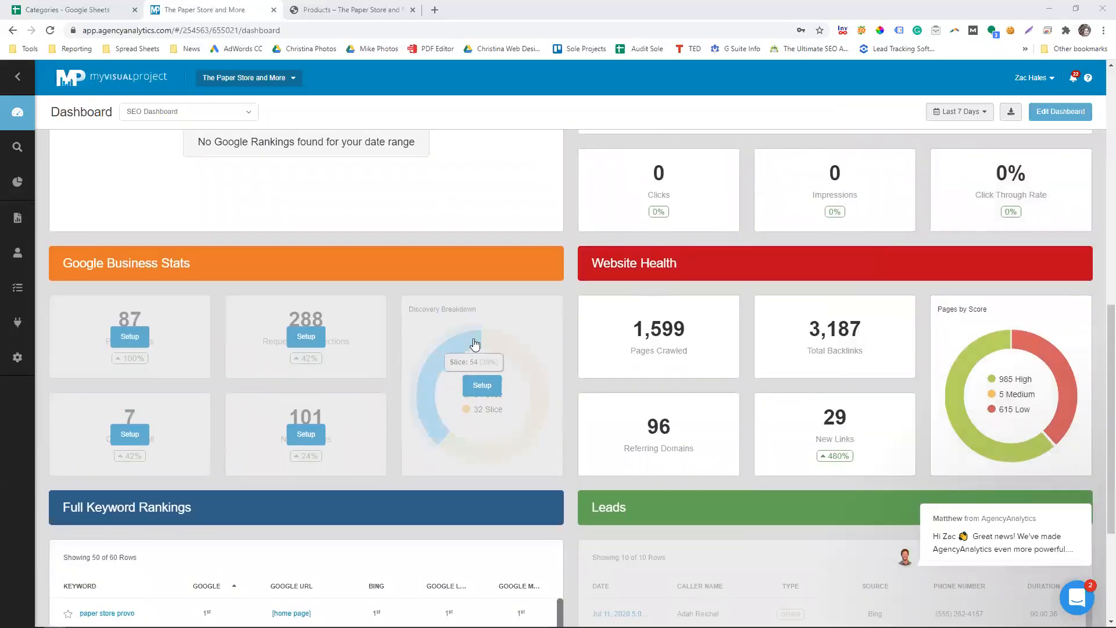
Start Google My Business setup, search an account's locations for 'the paper', then return to Search Console
{"action": "left_click", "coordinate": [314, 338]}
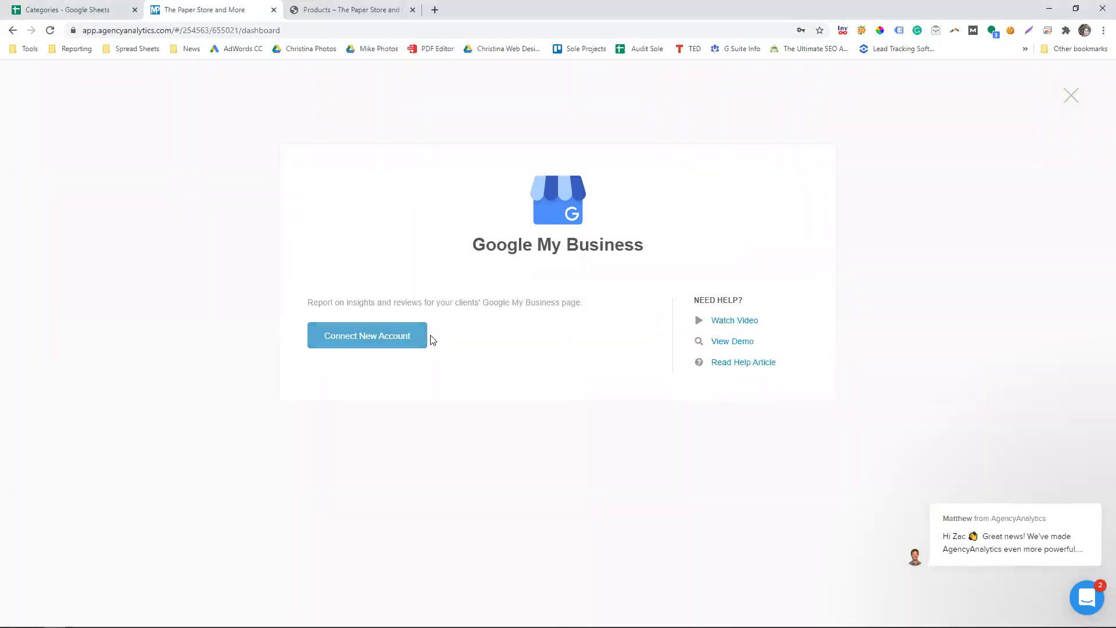
{"action": "right_click", "coordinate": [410, 331]}
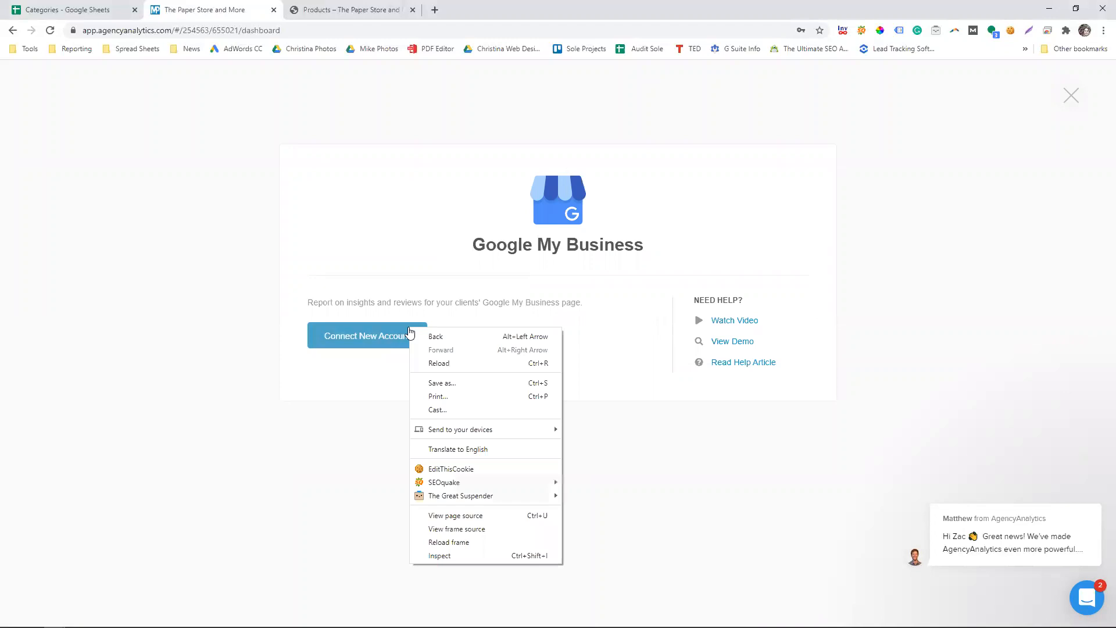
{"action": "left_click", "coordinate": [350, 330]}
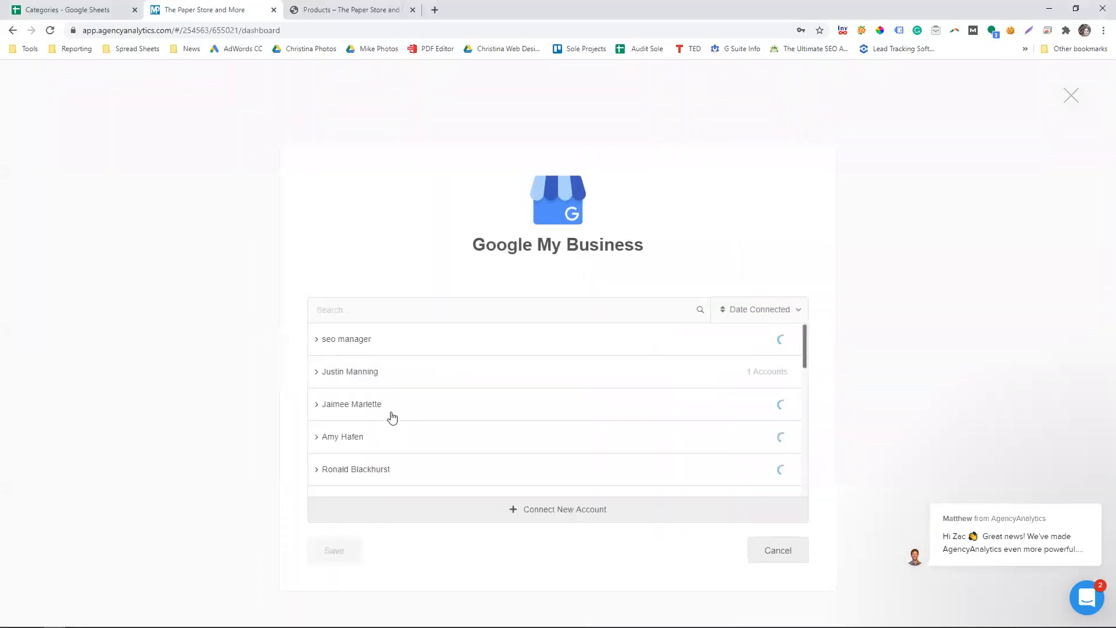
{"action": "left_click", "coordinate": [381, 404]}
{"action": "scroll", "coordinate": [519, 387], "scroll_direction": "down", "scroll_amount": 3}
{"action": "scroll", "coordinate": [519, 386], "scroll_direction": "down", "scroll_amount": 5}
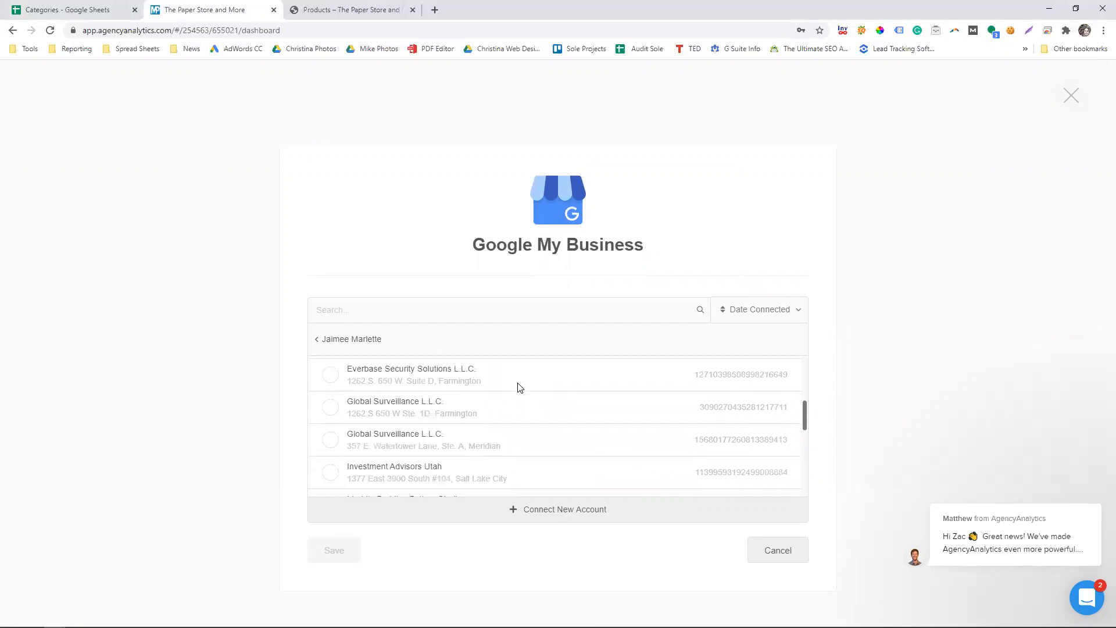
{"action": "scroll", "coordinate": [519, 386], "scroll_direction": "down", "scroll_amount": 2}
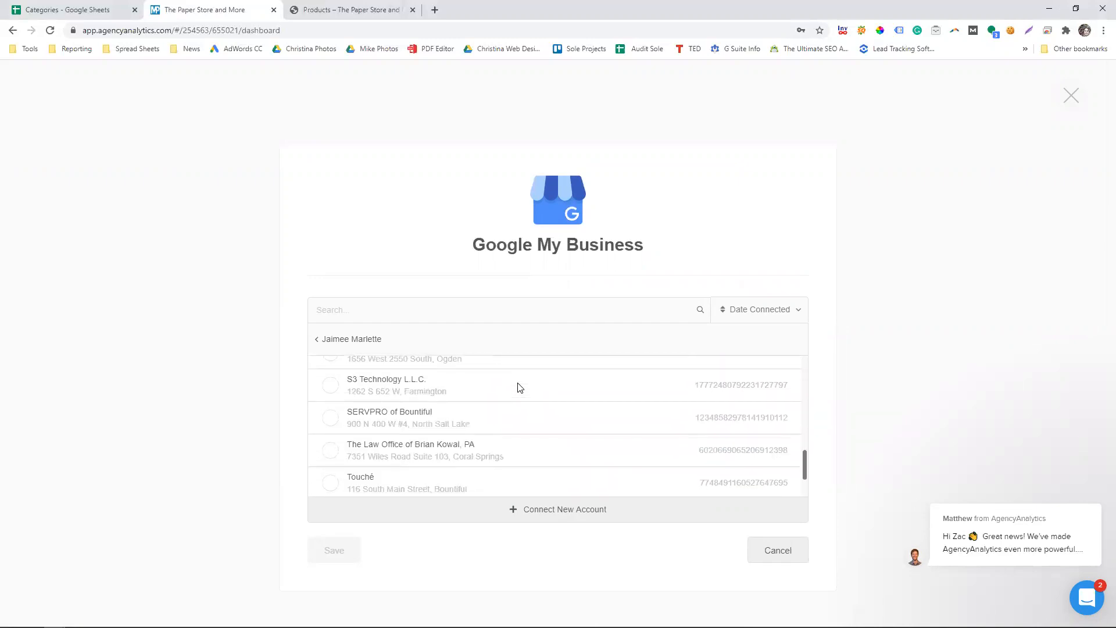
{"action": "type", "text": "the paper"}
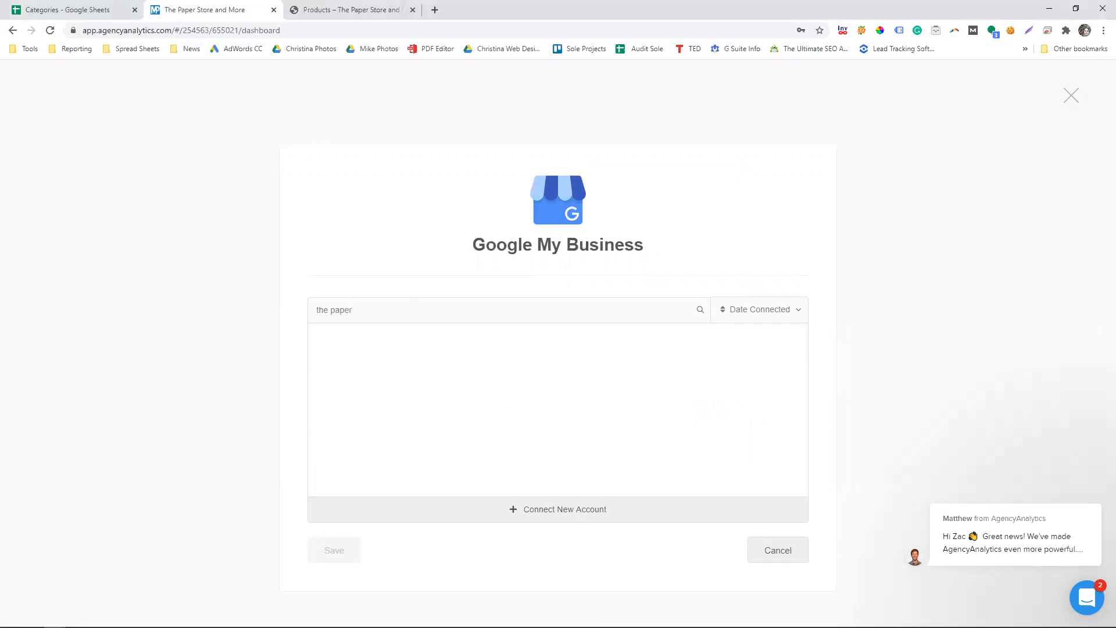
{"action": "key", "text": "alt+Tab"}
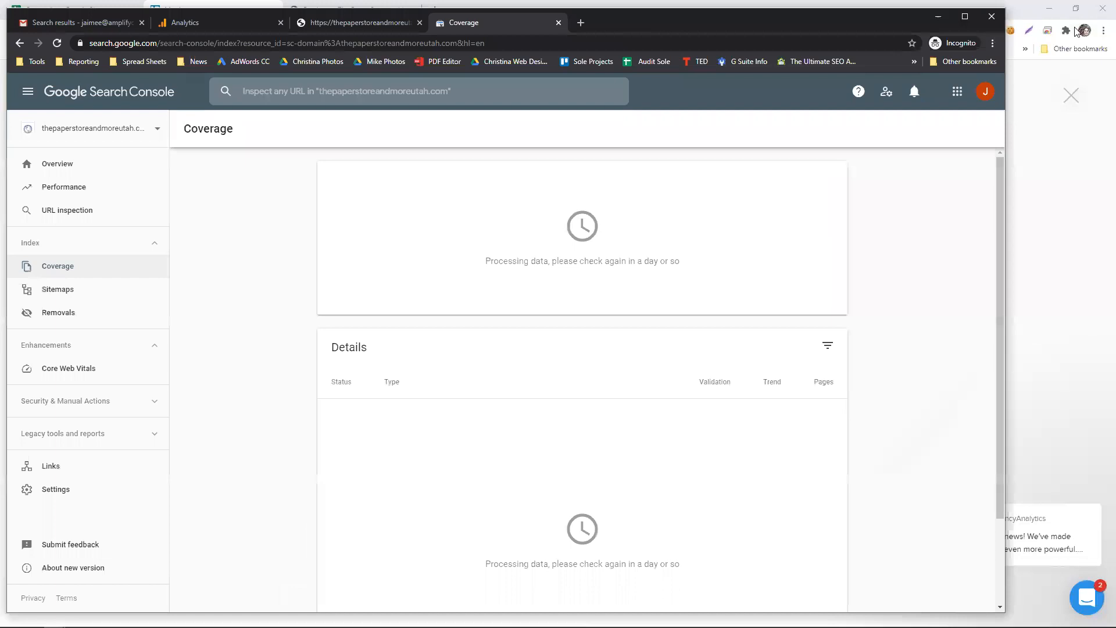
Search Gmail for 'paper store'
{"action": "left_click", "coordinate": [964, 18]}
{"action": "left_click", "coordinate": [58, 11]}
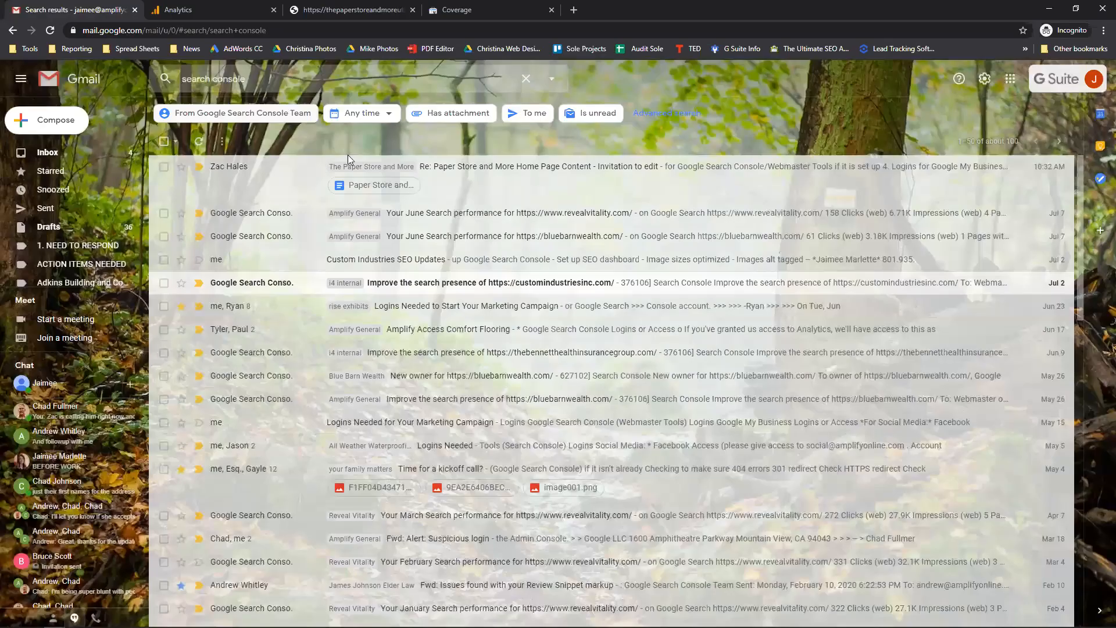
{"action": "left_click", "coordinate": [263, 75]}
{"action": "triple_click", "coordinate": [267, 78]}
{"action": "type", "text": "paper store"}
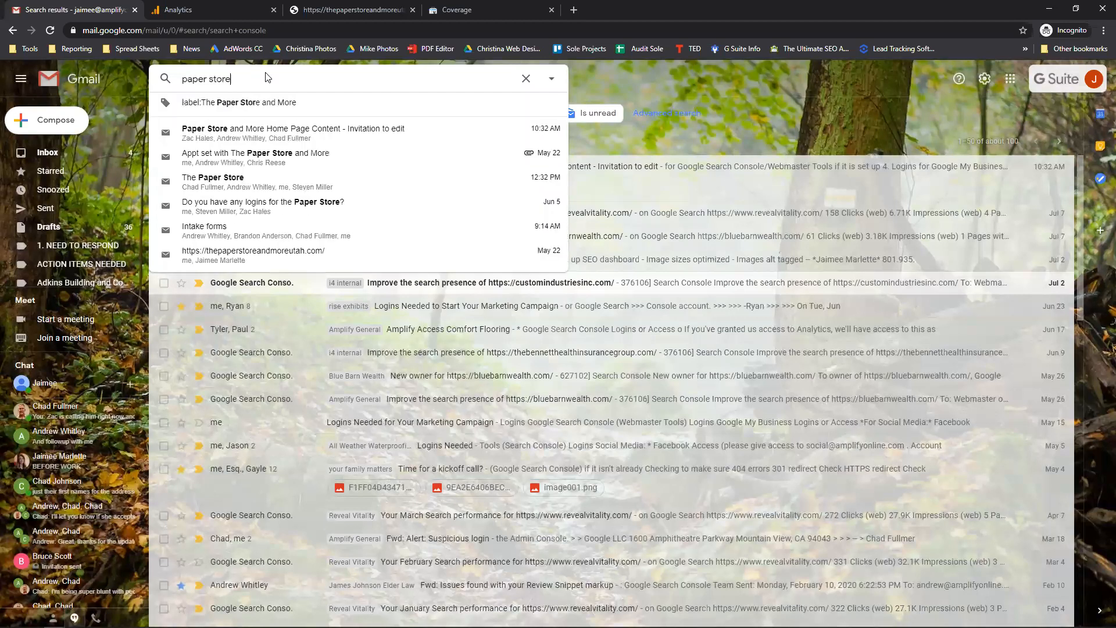
{"action": "key", "text": "Return"}
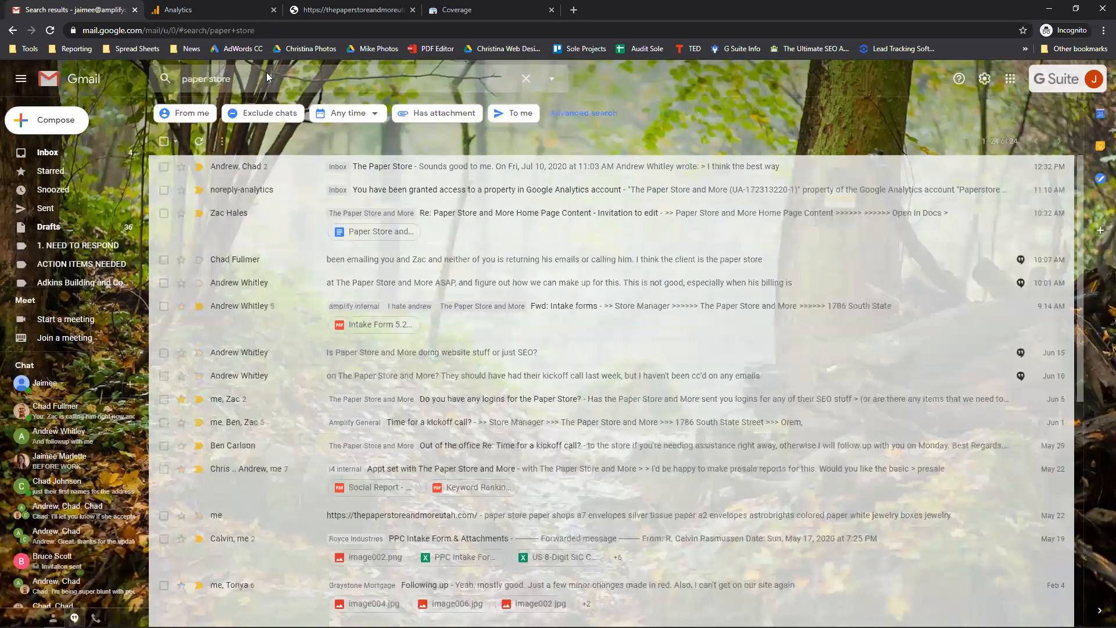
Go to business.google.com and scroll through the locations list
{"action": "left_click", "coordinate": [275, 34]}
{"action": "type", "text": "business.google.com"}
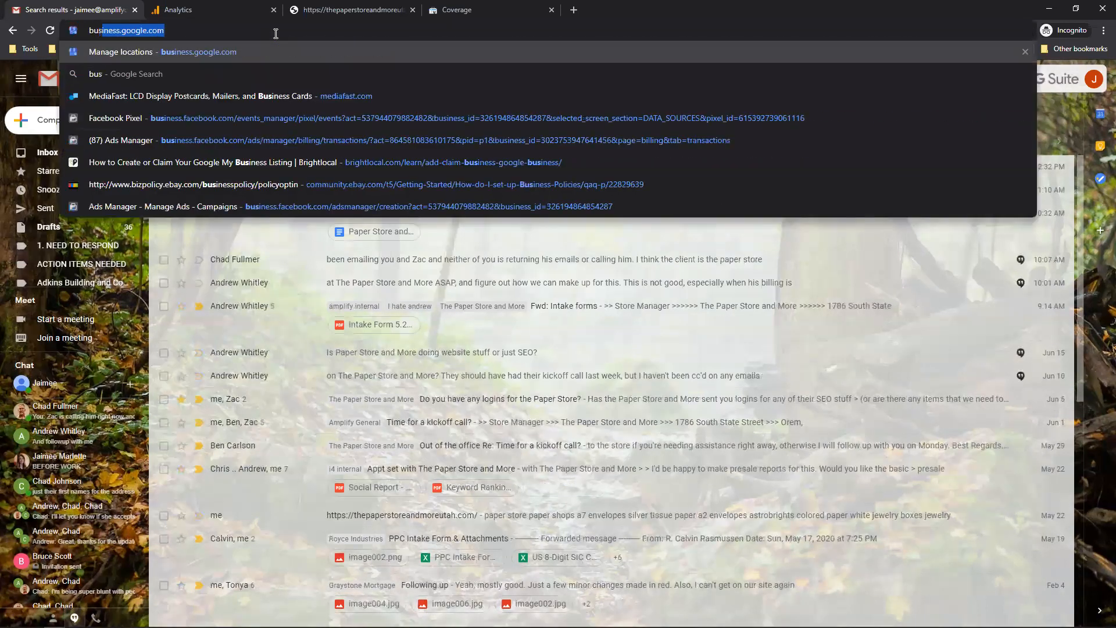
{"action": "key", "text": "Return"}
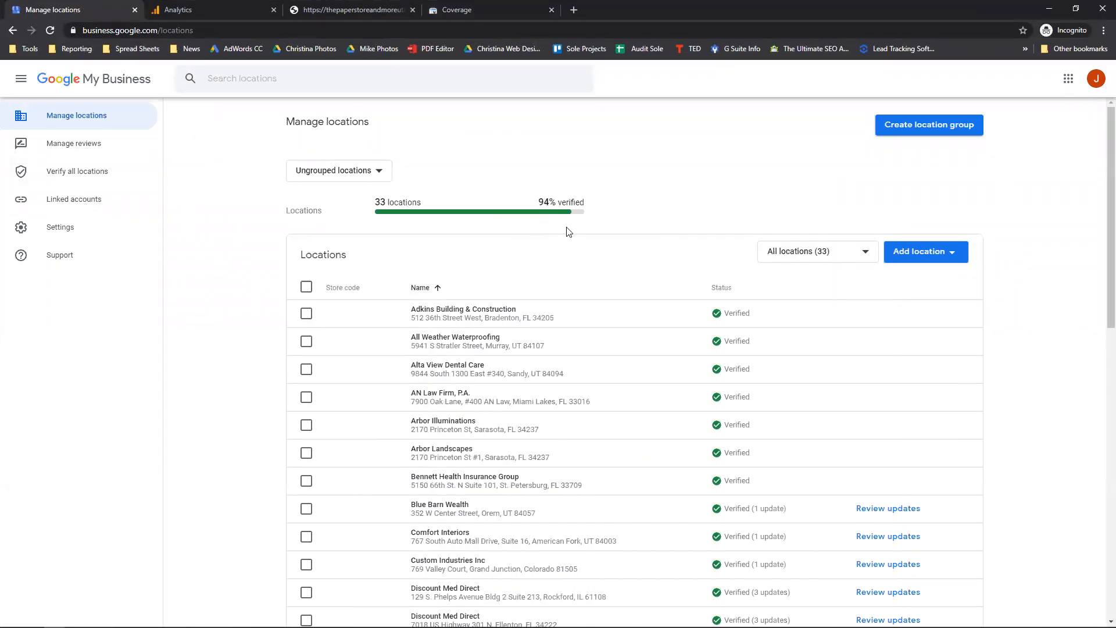
{"action": "scroll", "coordinate": [333, 259], "scroll_direction": "down", "scroll_amount": 5}
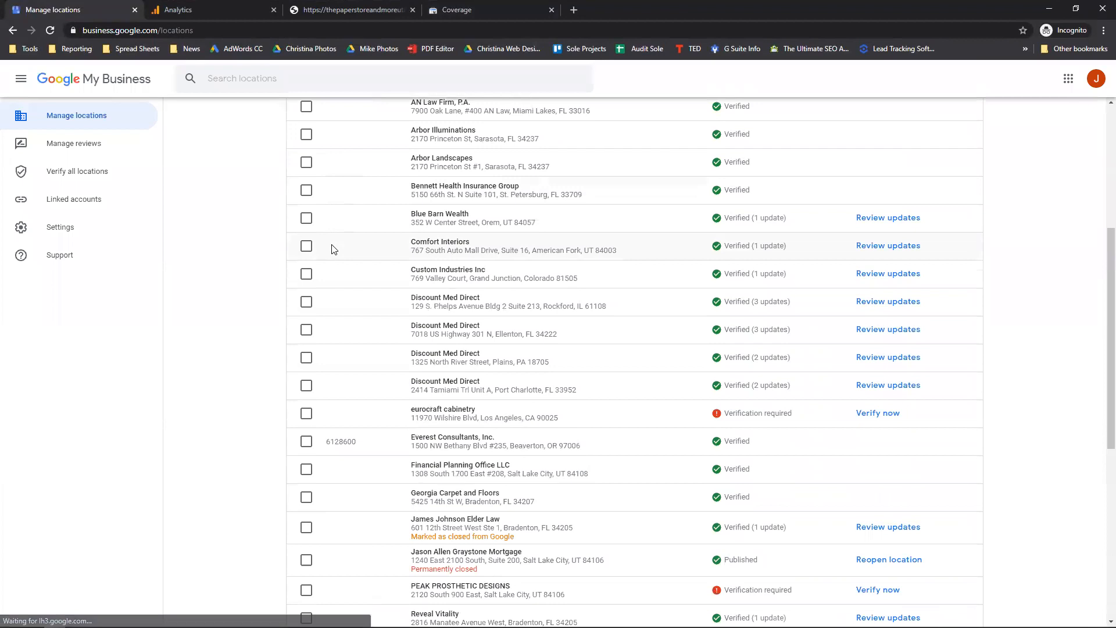
{"action": "scroll", "coordinate": [332, 249], "scroll_direction": "down", "scroll_amount": 4}
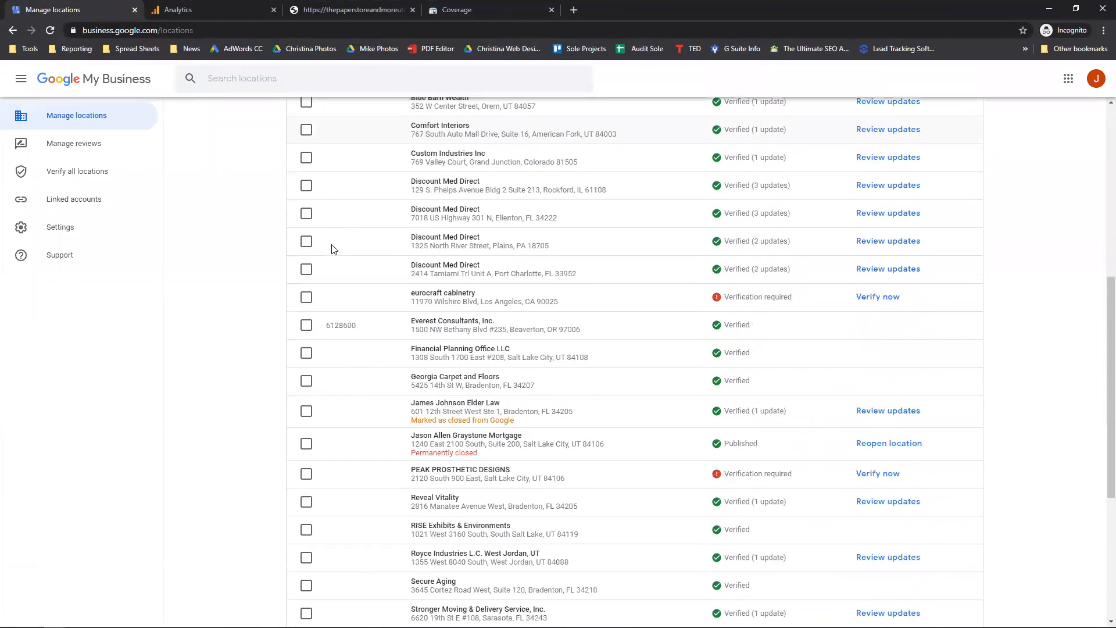
{"action": "scroll", "coordinate": [333, 249], "scroll_direction": "down", "scroll_amount": 2}
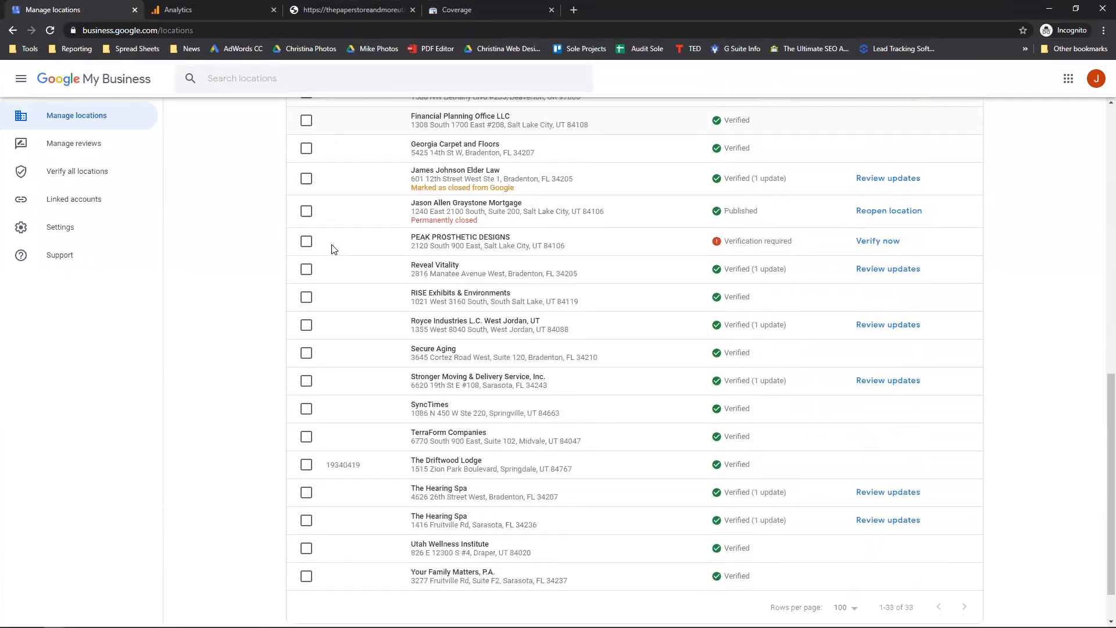
{"action": "scroll", "coordinate": [359, 281], "scroll_direction": "down", "scroll_amount": 1}
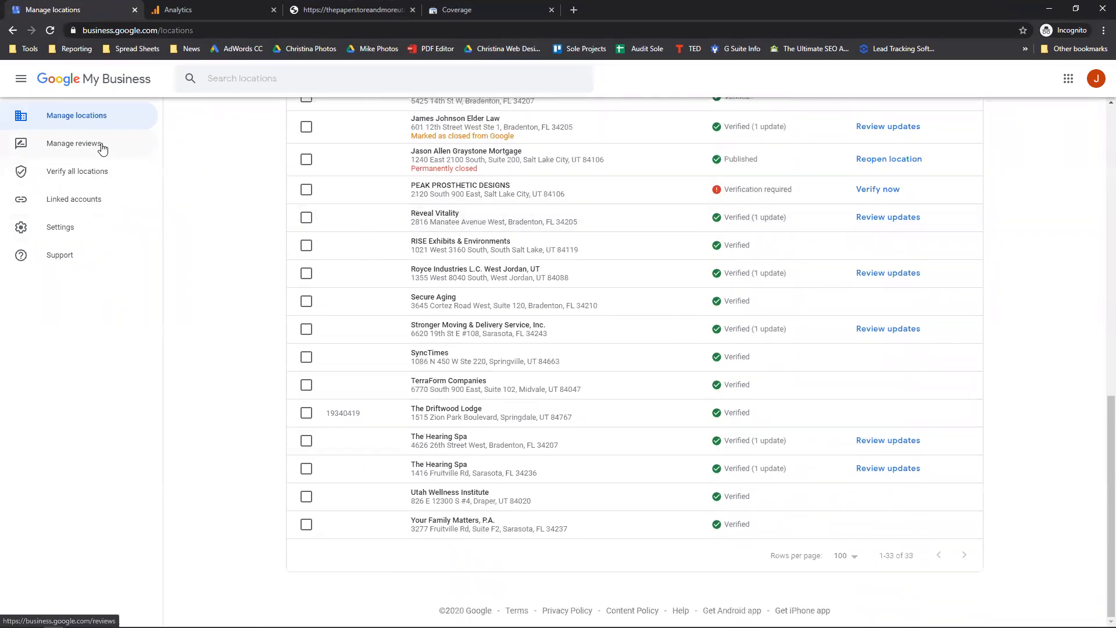
Browse Google My Business Settings, Linked accounts and Manage reviews, then return to all locations
{"action": "left_click", "coordinate": [83, 226]}
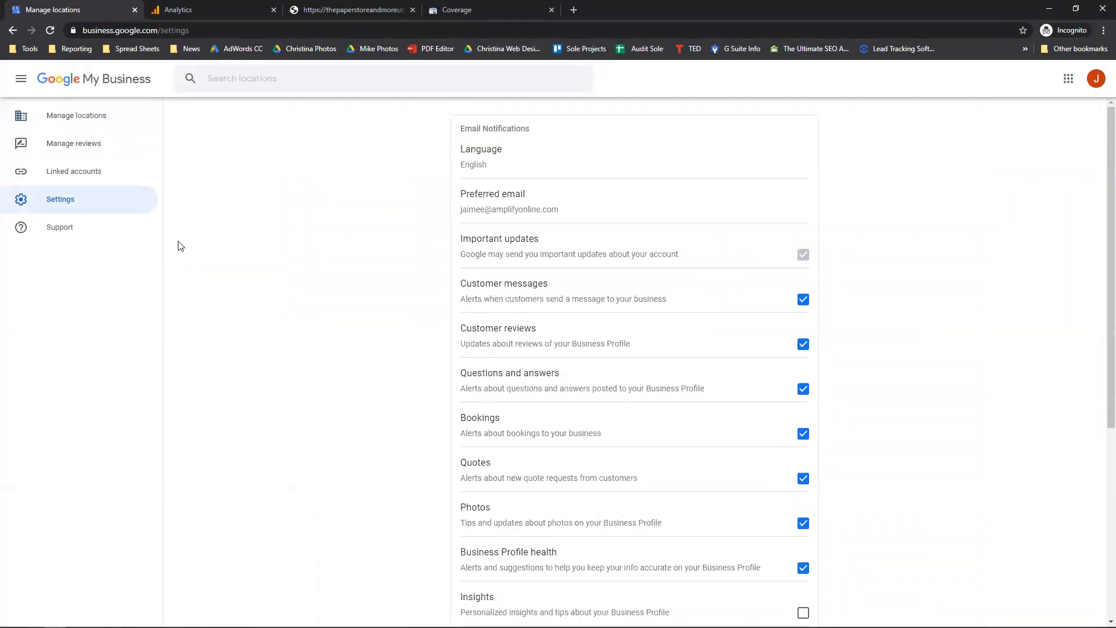
{"action": "scroll", "coordinate": [244, 255], "scroll_direction": "down", "scroll_amount": 5}
{"action": "scroll", "coordinate": [243, 254], "scroll_direction": "up", "scroll_amount": 5}
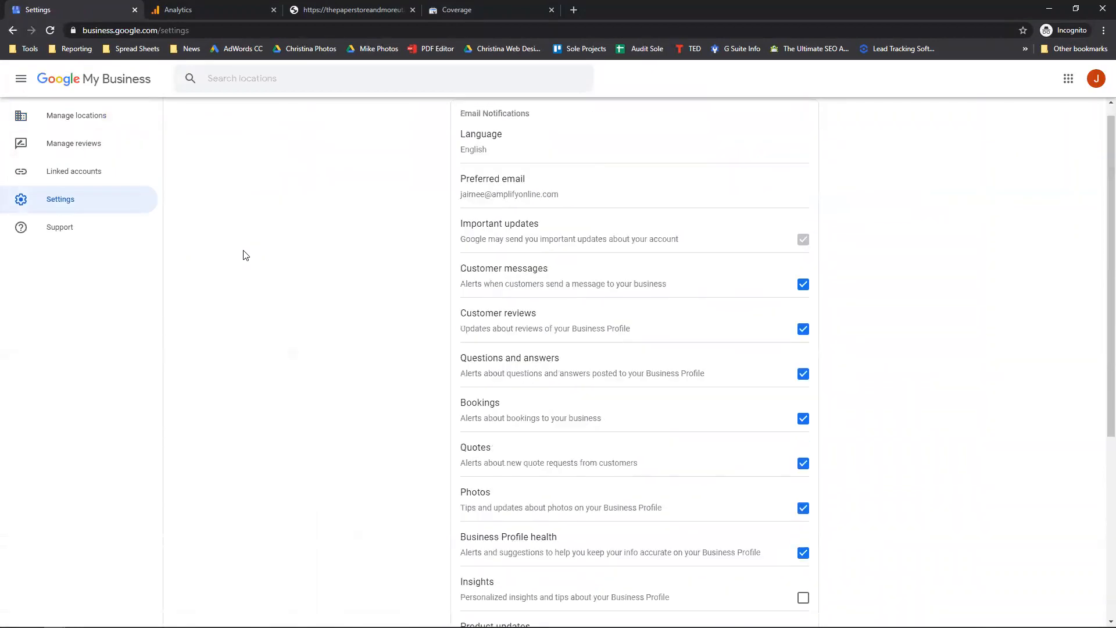
{"action": "left_click", "coordinate": [73, 172]}
{"action": "left_click", "coordinate": [86, 146]}
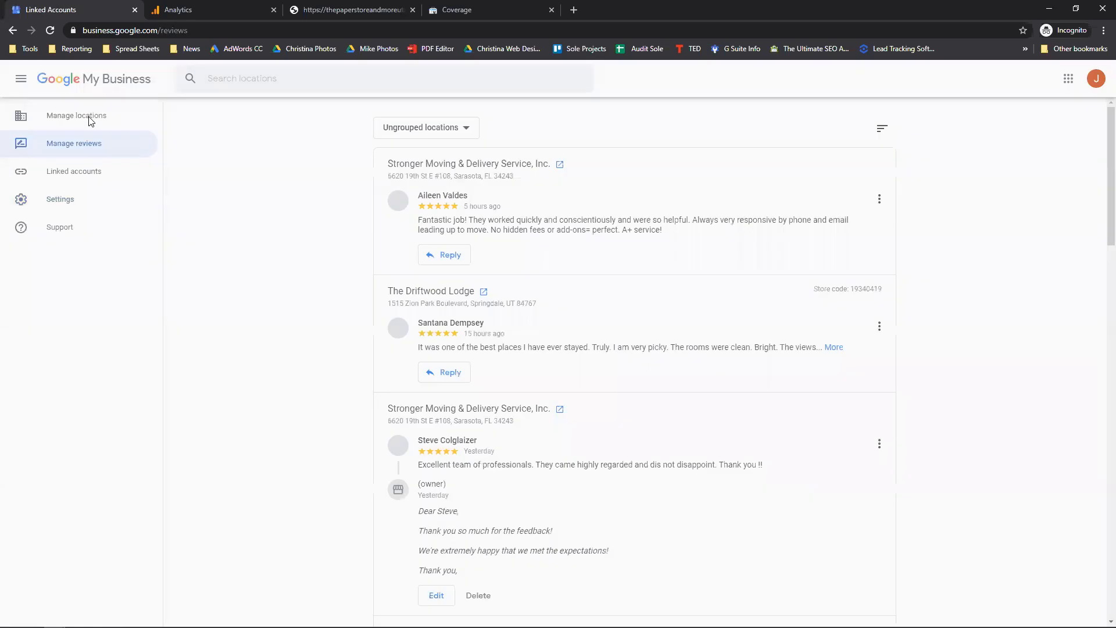
{"action": "left_click", "coordinate": [90, 120]}
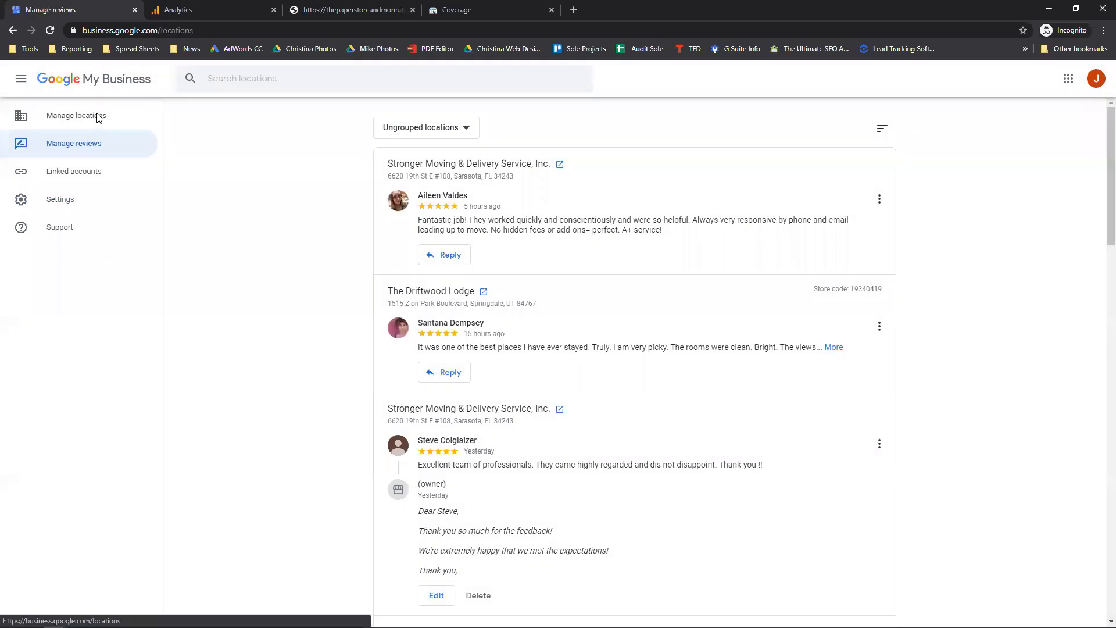
Filter the locations to the Transfer group
{"action": "scroll", "coordinate": [929, 232], "scroll_direction": "down", "scroll_amount": 5}
{"action": "scroll", "coordinate": [932, 231], "scroll_direction": "up", "scroll_amount": 5}
{"action": "left_click", "coordinate": [355, 172]}
{"action": "left_click", "coordinate": [359, 215]}
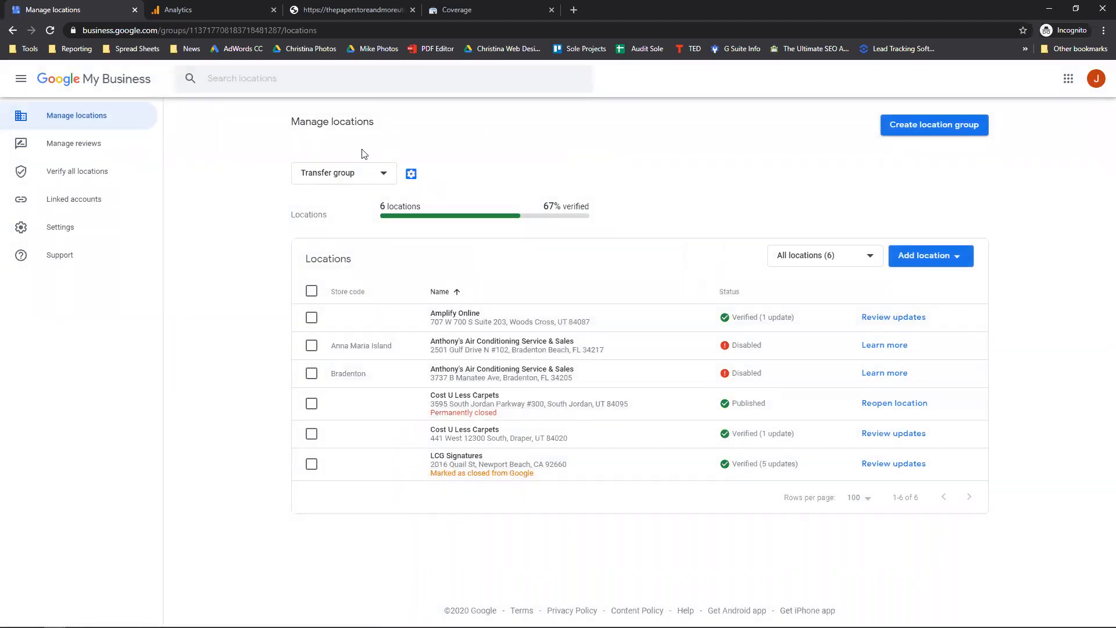
Switch to the Ungrouped locations group and scroll through its 33 listings
{"action": "left_click", "coordinate": [348, 178]}
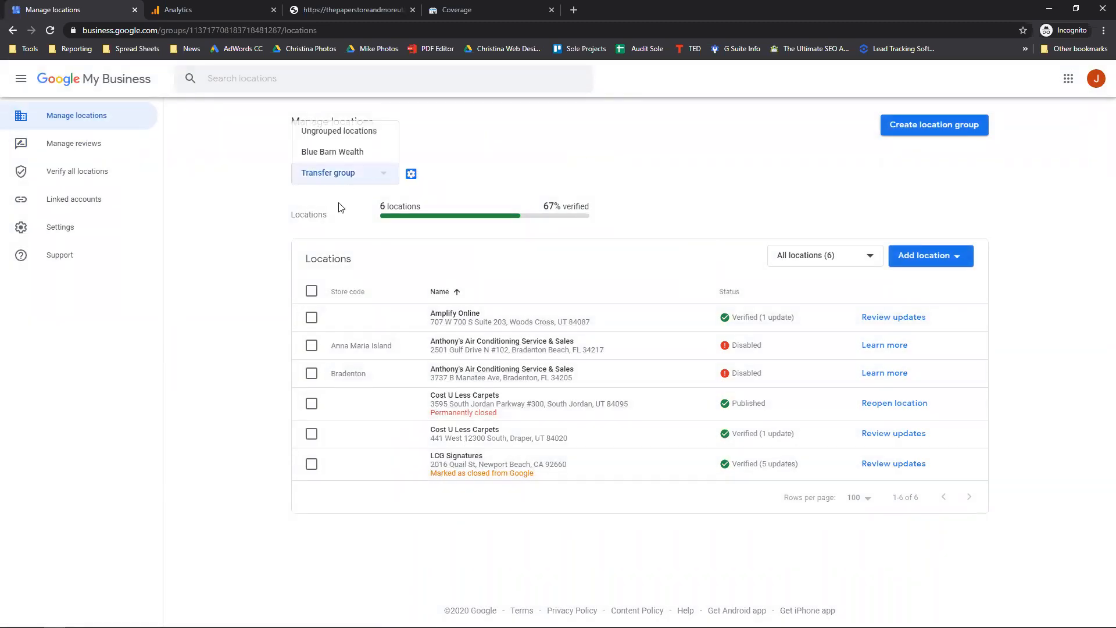
{"action": "left_click", "coordinate": [342, 129]}
{"action": "scroll", "coordinate": [1009, 182], "scroll_direction": "down", "scroll_amount": 2}
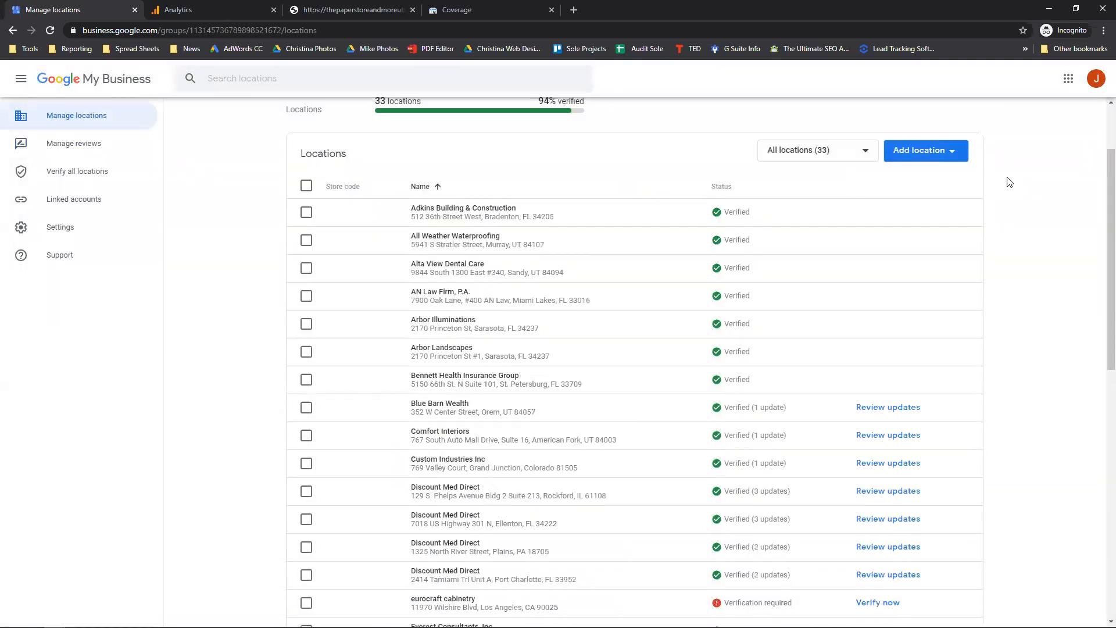
{"action": "scroll", "coordinate": [1009, 182], "scroll_direction": "down", "scroll_amount": 4}
{"action": "scroll", "coordinate": [1010, 180], "scroll_direction": "down", "scroll_amount": 5}
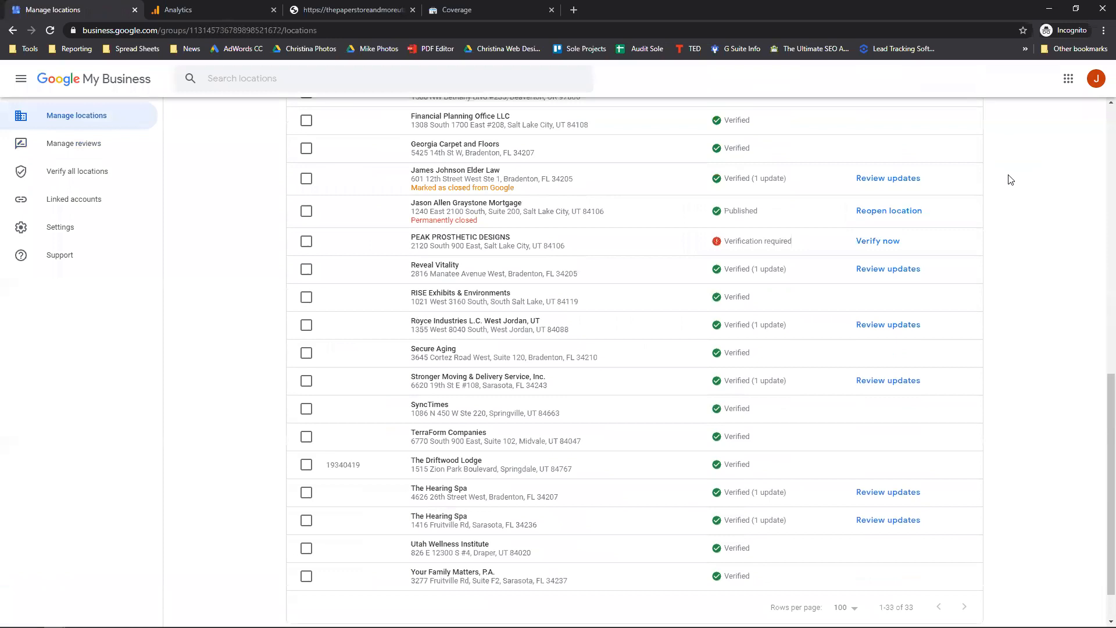
{"action": "scroll", "coordinate": [1010, 180], "scroll_direction": "down", "scroll_amount": 1}
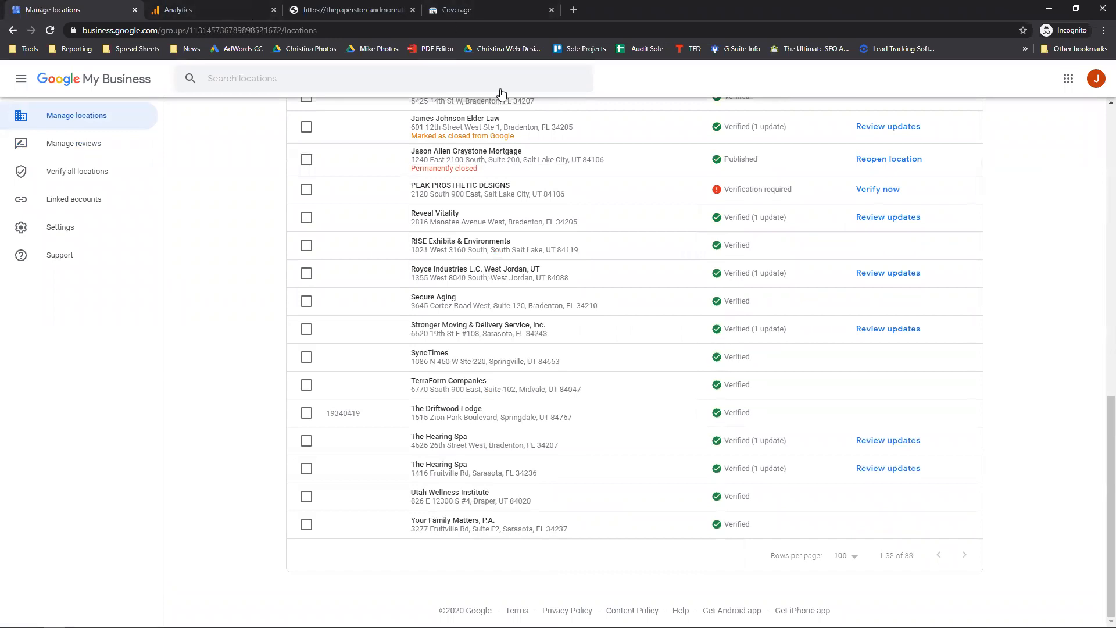
{"action": "scroll", "coordinate": [283, 291], "scroll_direction": "up", "scroll_amount": 6}
{"action": "scroll", "coordinate": [283, 290], "scroll_direction": "up", "scroll_amount": 6}
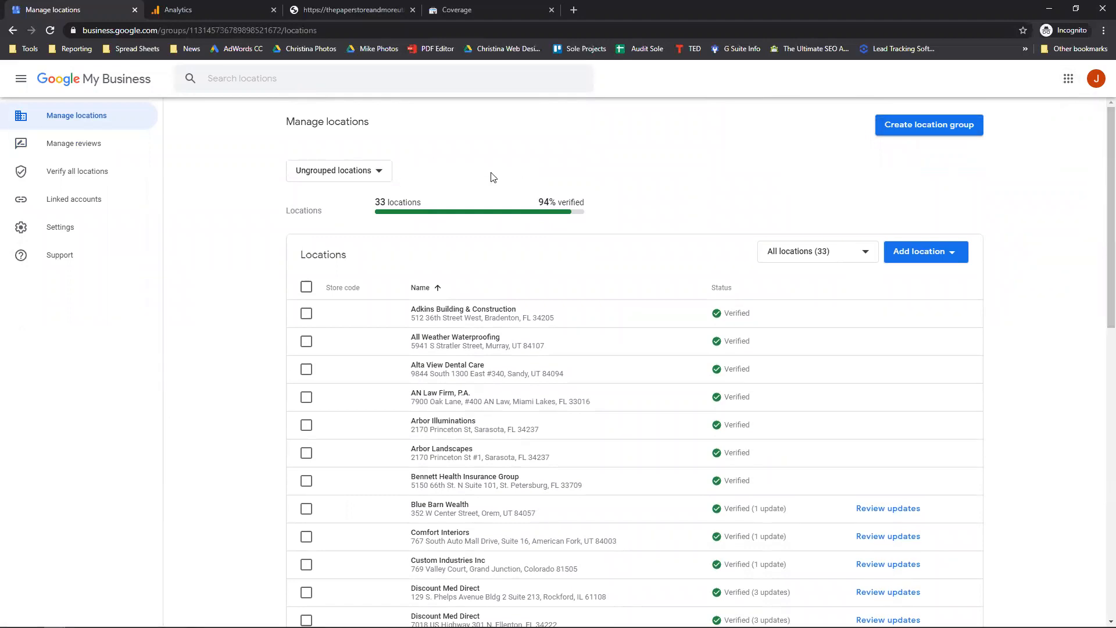
Check the All locations status filter without changing it, then switch to the Google Analytics page
{"action": "left_click", "coordinate": [828, 253]}
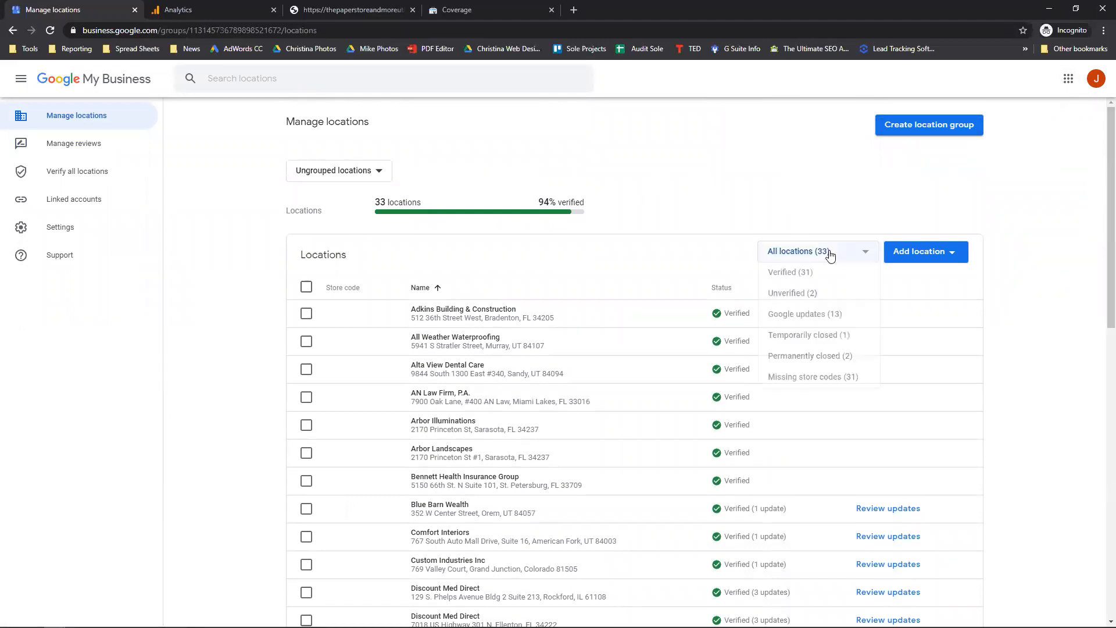
{"action": "left_click", "coordinate": [811, 216]}
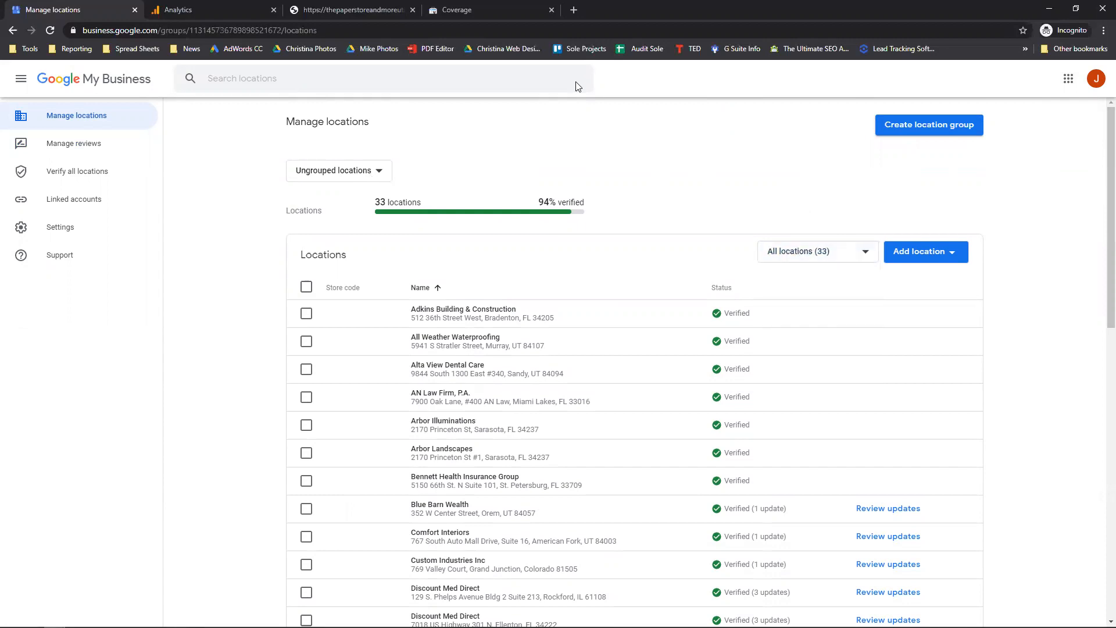
{"action": "left_click", "coordinate": [196, 6]}
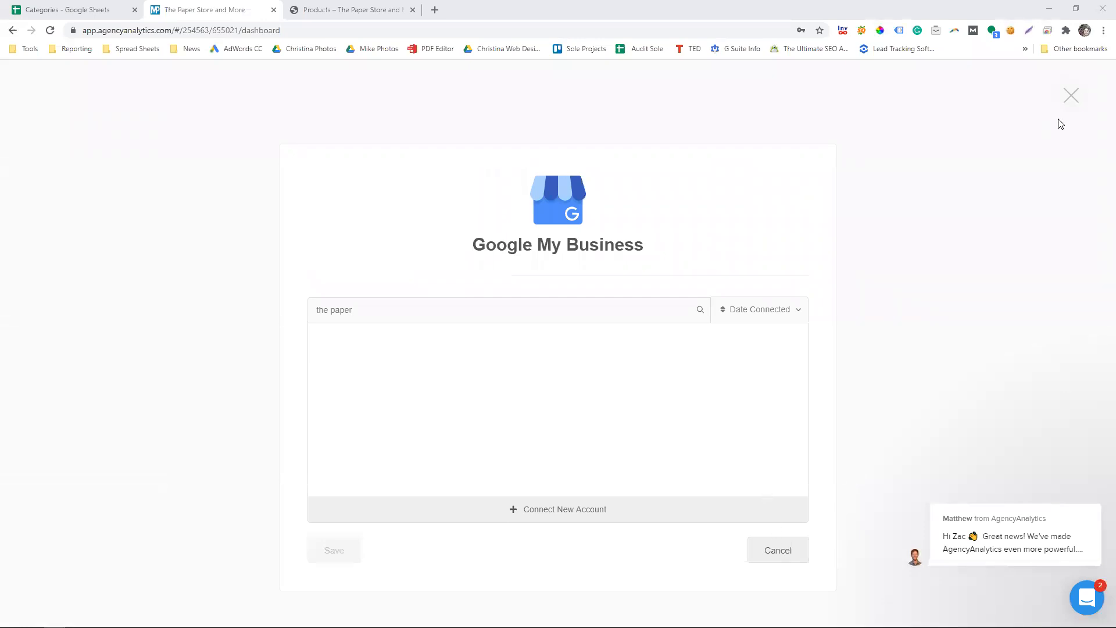
Close the Google My Business connect dialog and review the SEO Dashboard's Website Health widgets
{"action": "left_click", "coordinate": [1070, 94]}
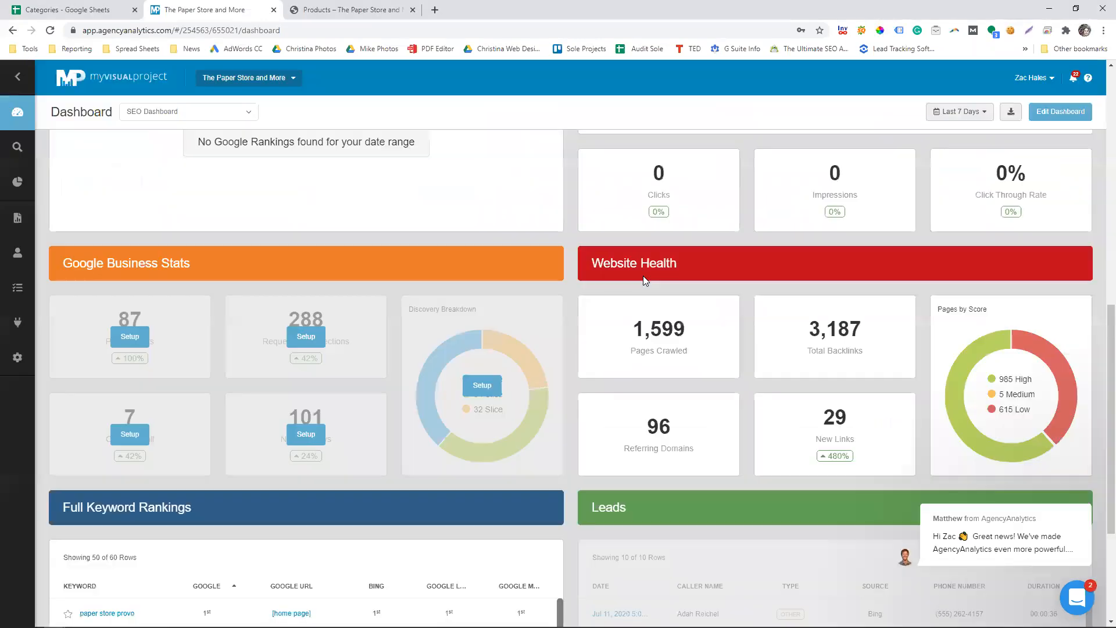
{"action": "scroll", "coordinate": [266, 366], "scroll_direction": "down", "scroll_amount": 3}
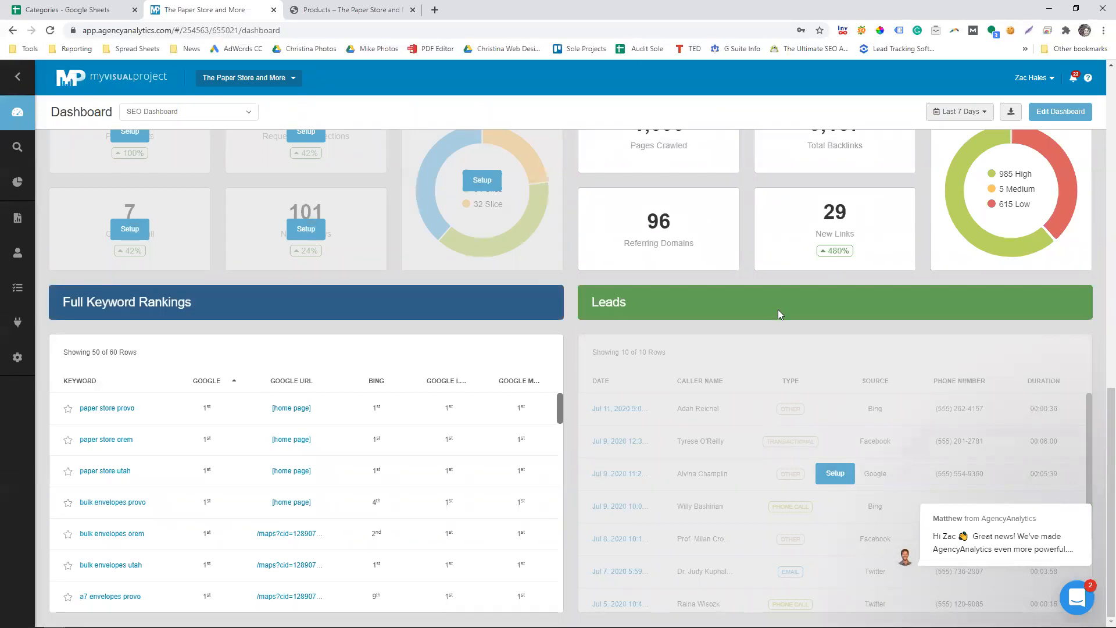
{"action": "scroll", "coordinate": [882, 402], "scroll_direction": "up", "scroll_amount": 2}
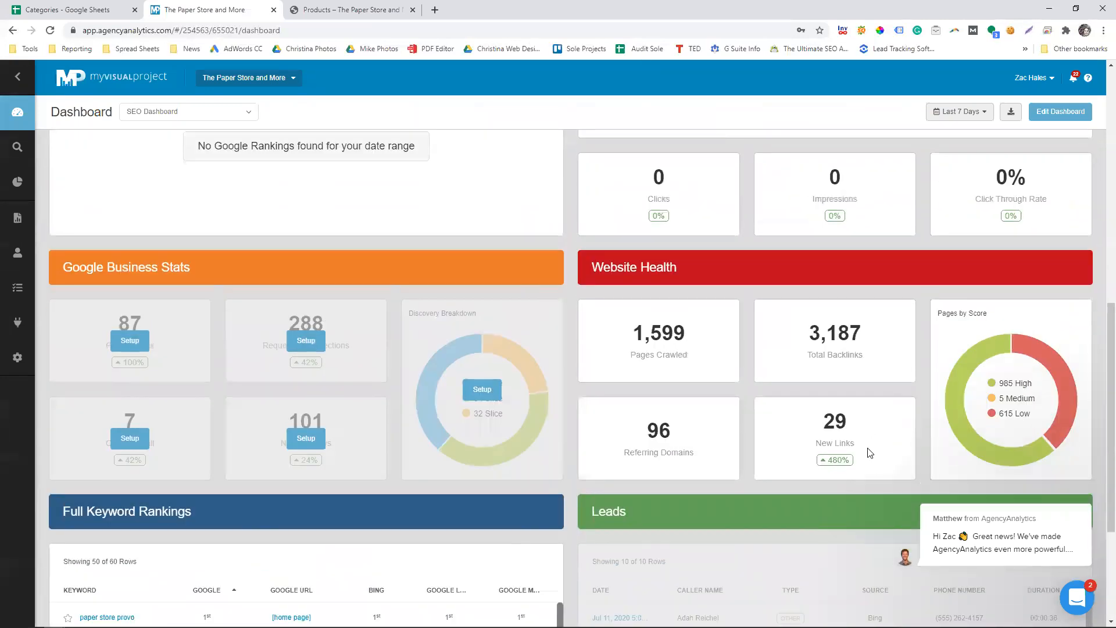
{"action": "mouse_move", "coordinate": [1021, 300]}
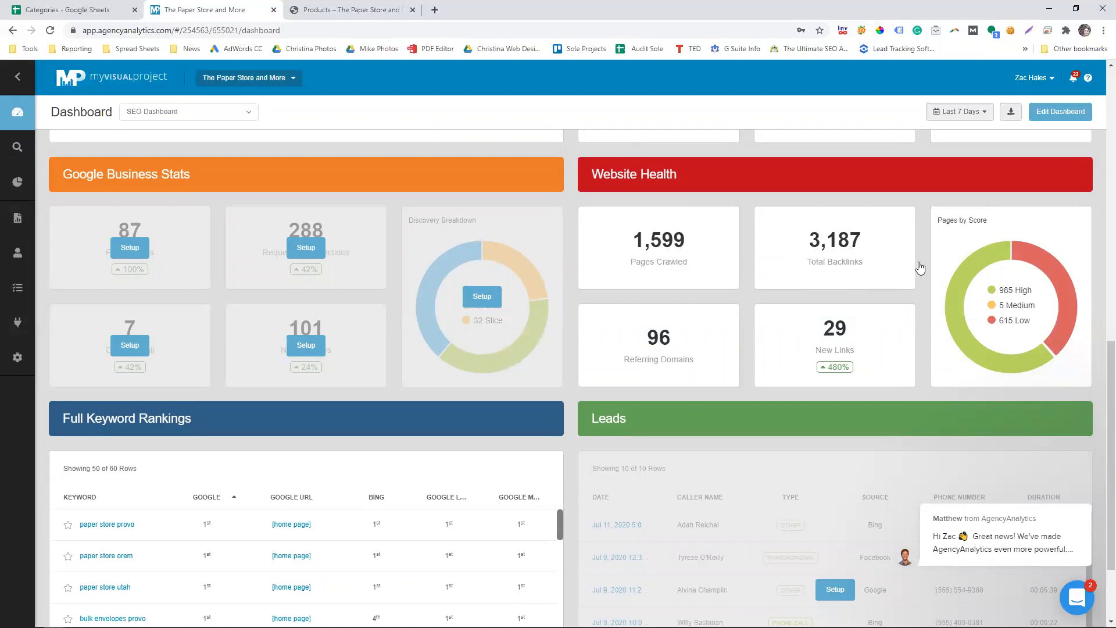
{"action": "scroll", "coordinate": [921, 270], "scroll_direction": "down", "scroll_amount": 2}
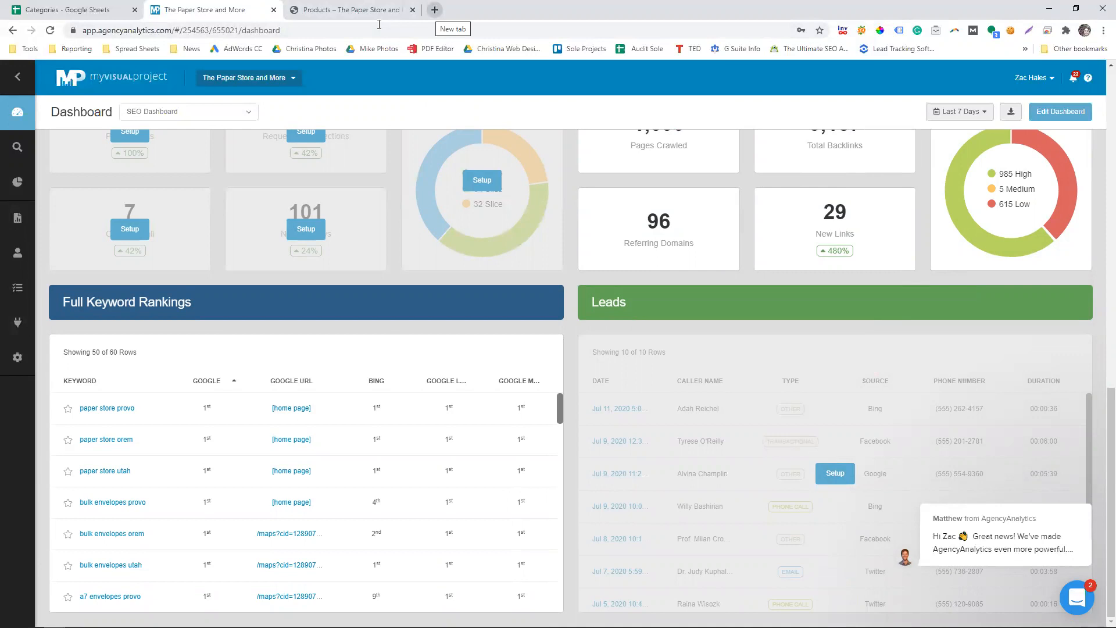
Open leads.amplifyonline.com in a new tab and log in with the autofilled credentials
{"action": "key", "text": "ctrl+t"}
{"action": "type", "text": "lead"}
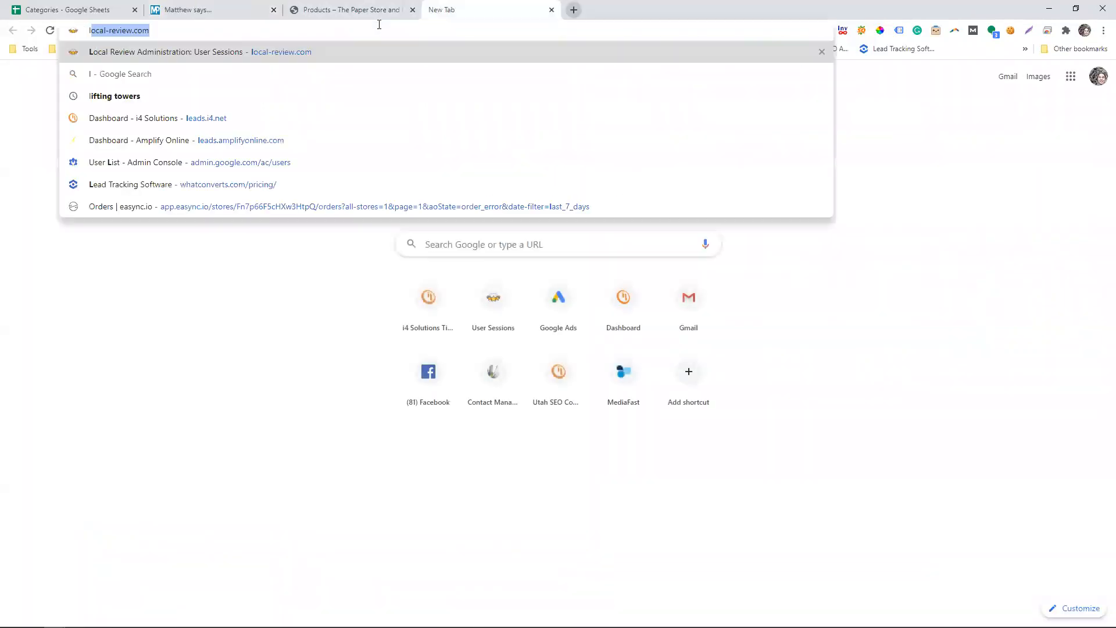
{"action": "type", "text": "s"}
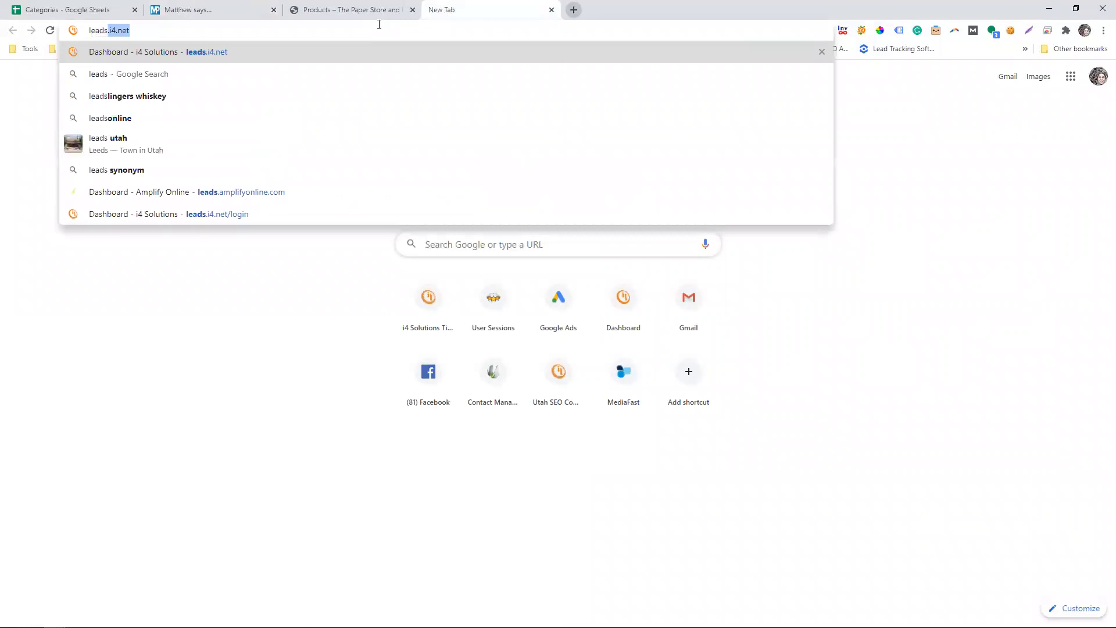
{"action": "type", "text": "."}
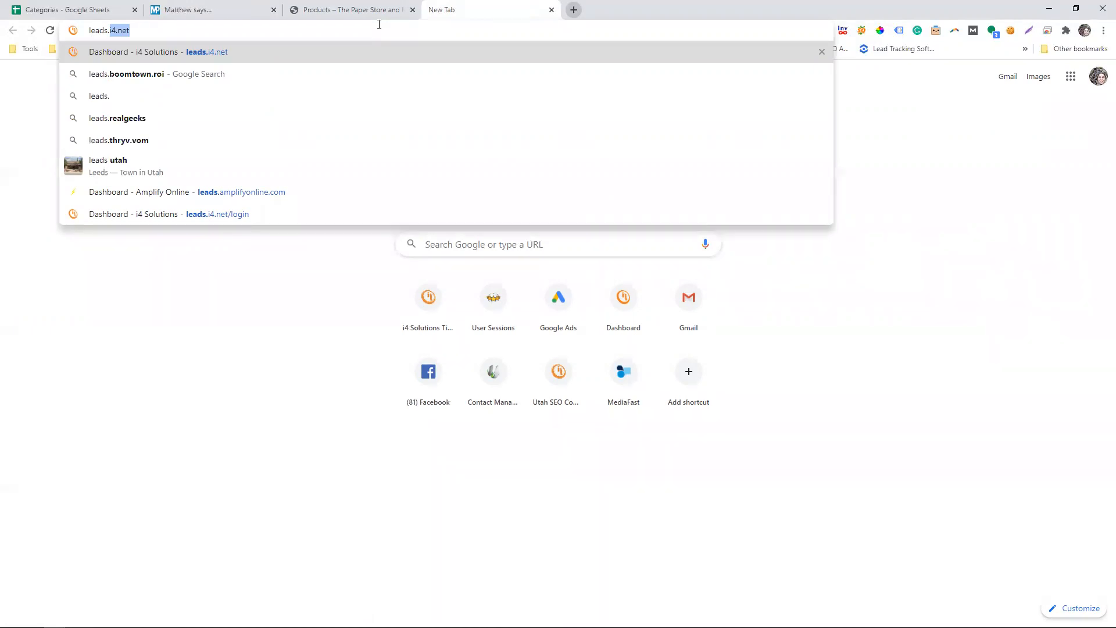
{"action": "type", "text": "ampli"}
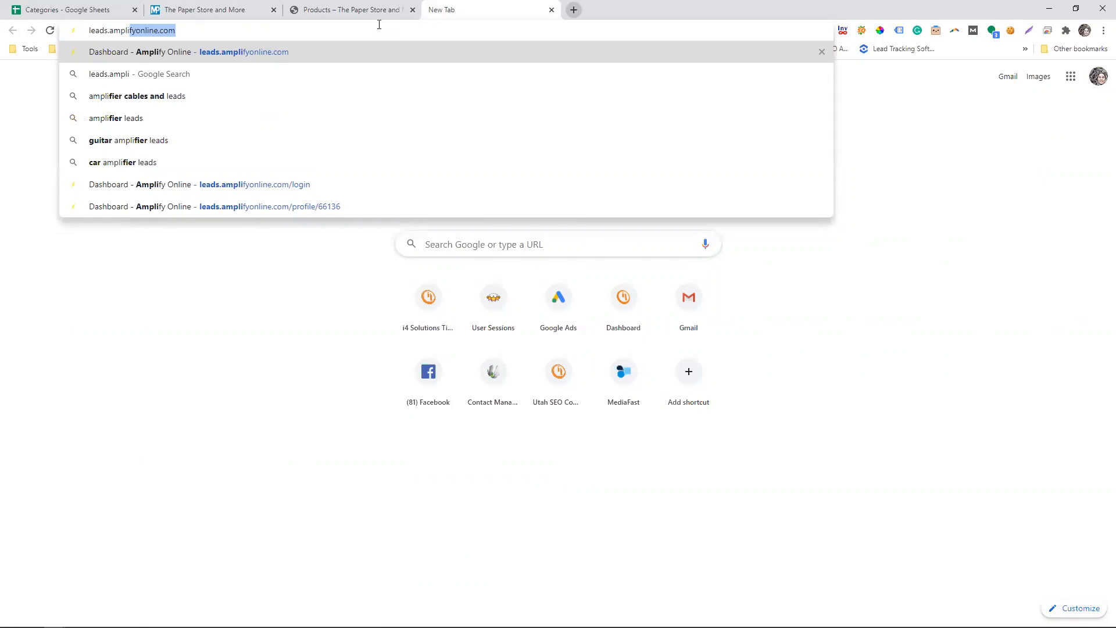
{"action": "key", "text": "Return"}
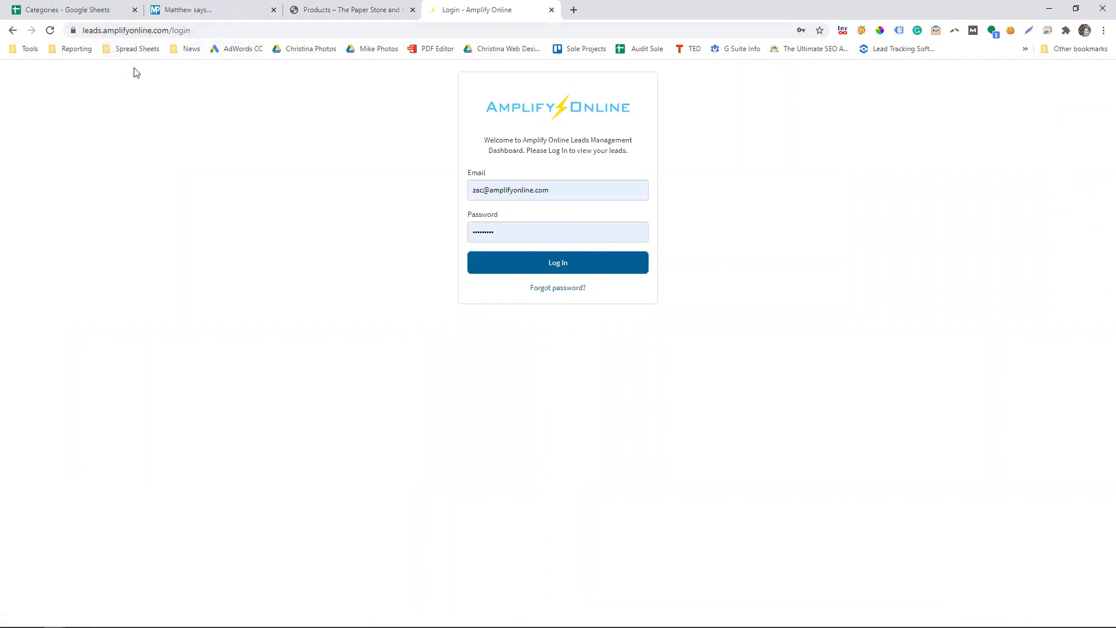
{"action": "left_click", "coordinate": [617, 268]}
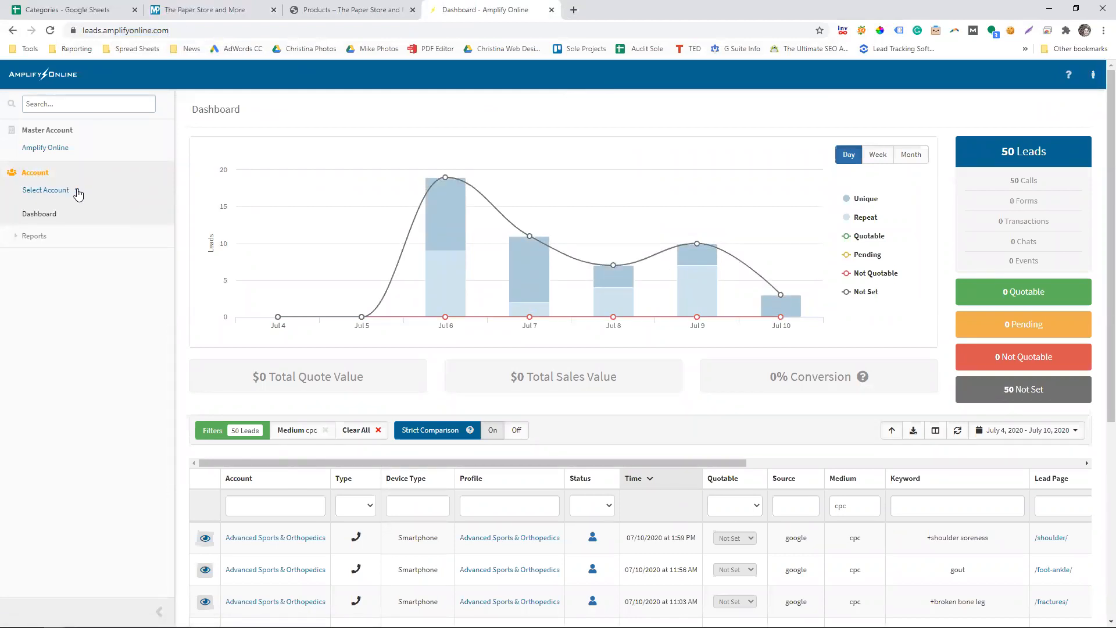
Search the account chooser for 'paper', find no match, and clear the search
{"action": "left_click", "coordinate": [79, 190]}
{"action": "type", "text": "paper"}
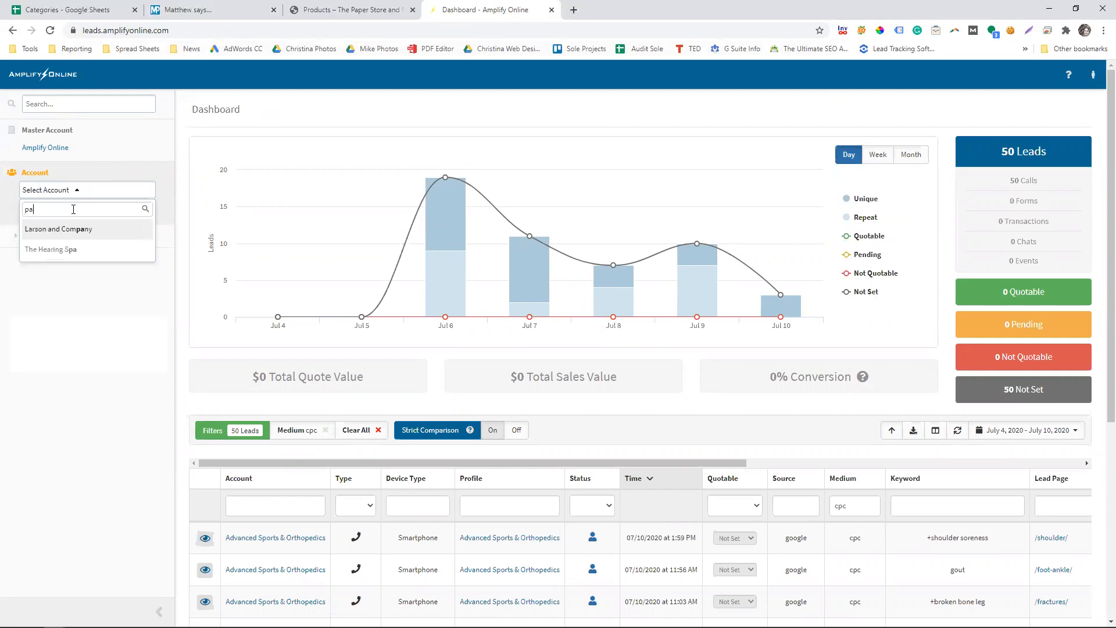
{"action": "double_click", "coordinate": [73, 209]}
{"action": "key", "text": "BackSpace"}
{"action": "left_click", "coordinate": [71, 195]}
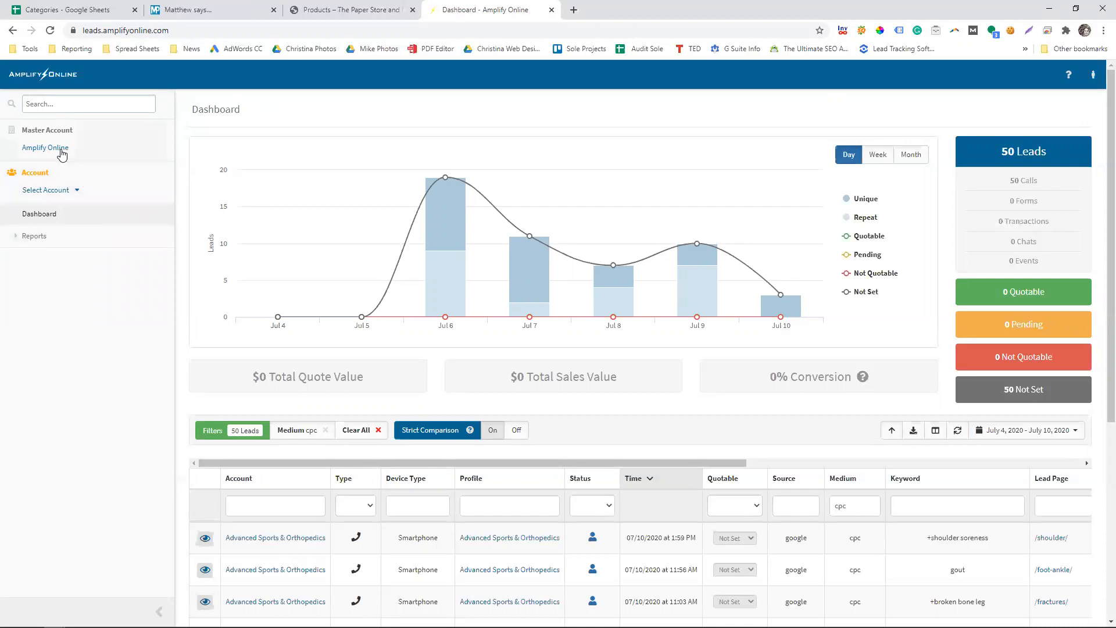
Add a new account named 'The Paper Store & More' and skip the phone numbers step
{"action": "left_click", "coordinate": [62, 150]}
{"action": "left_click", "coordinate": [67, 177]}
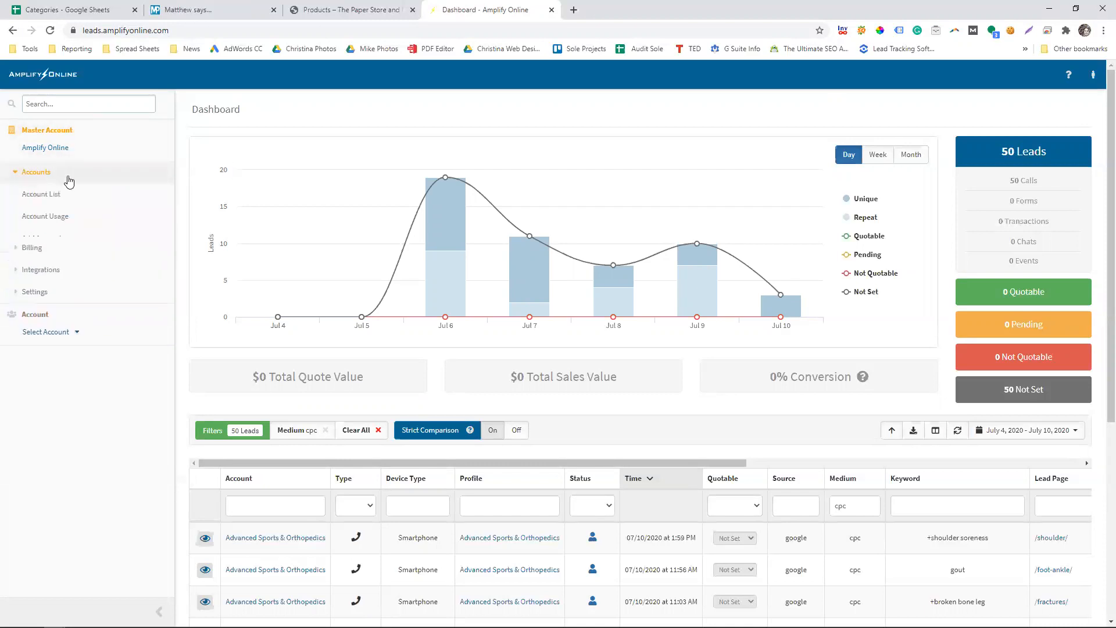
{"action": "left_click", "coordinate": [57, 243]}
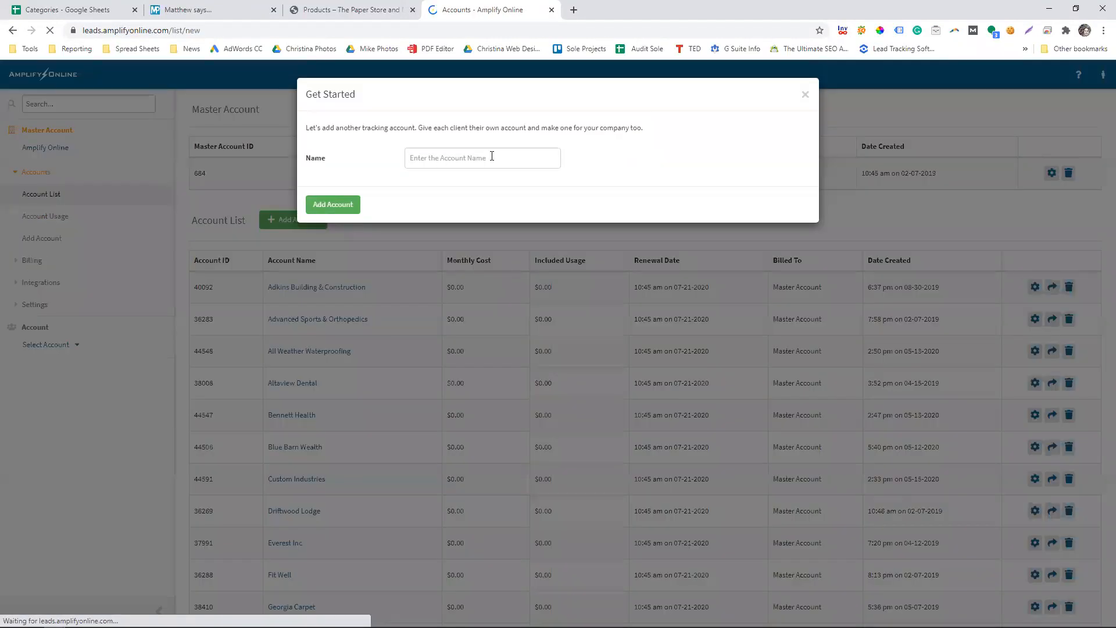
{"action": "left_click", "coordinate": [491, 156]}
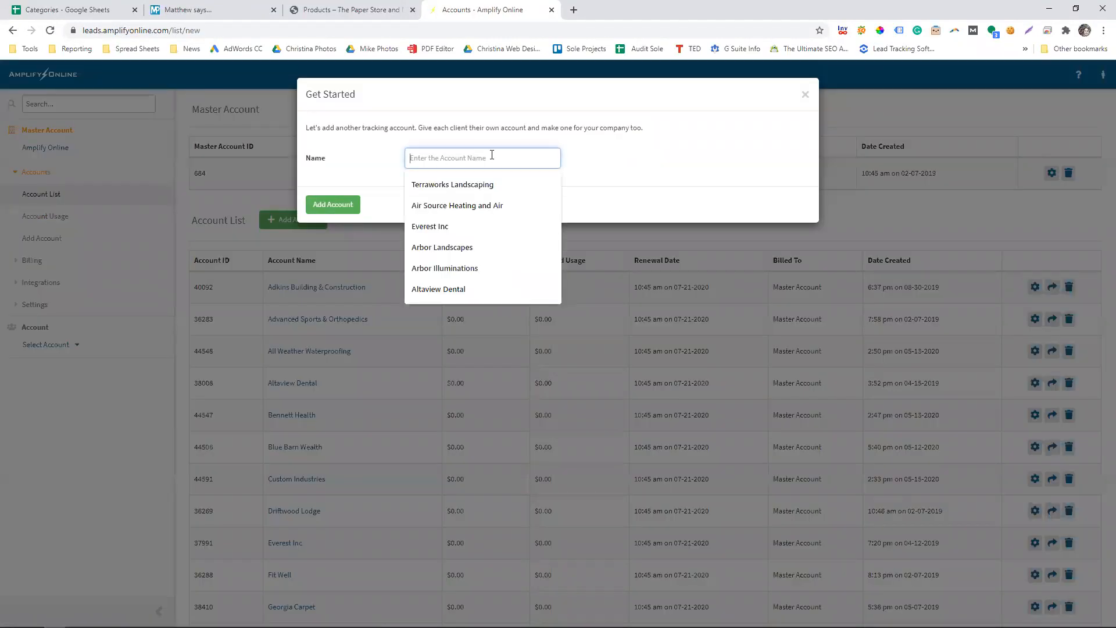
{"action": "type", "text": "The Paper"}
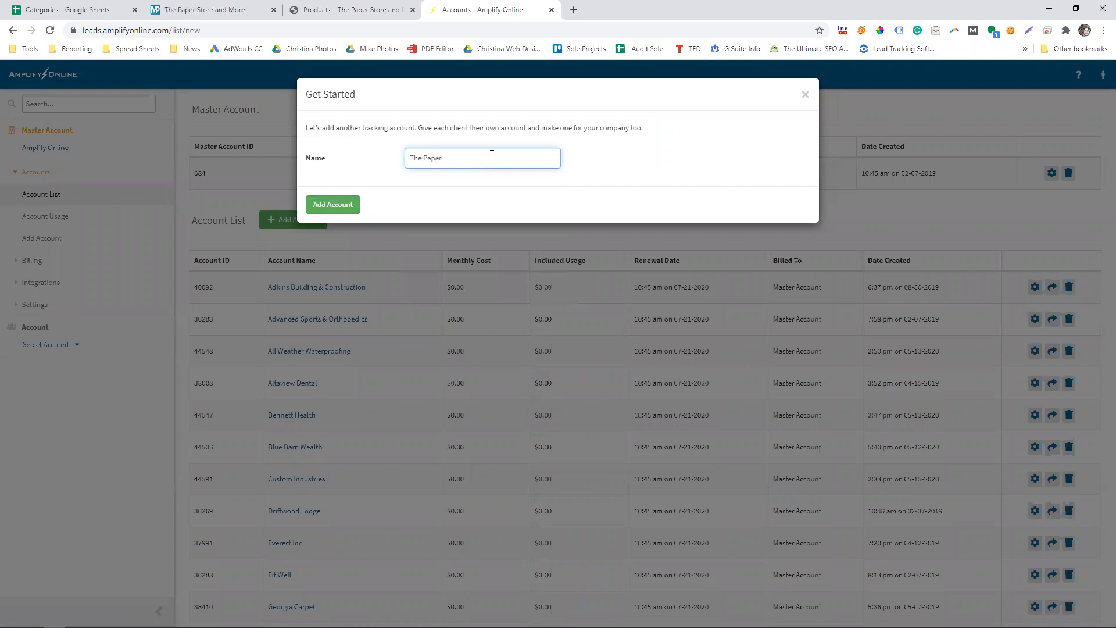
{"action": "type", "text": " Store & More"}
{"action": "left_click", "coordinate": [348, 205]}
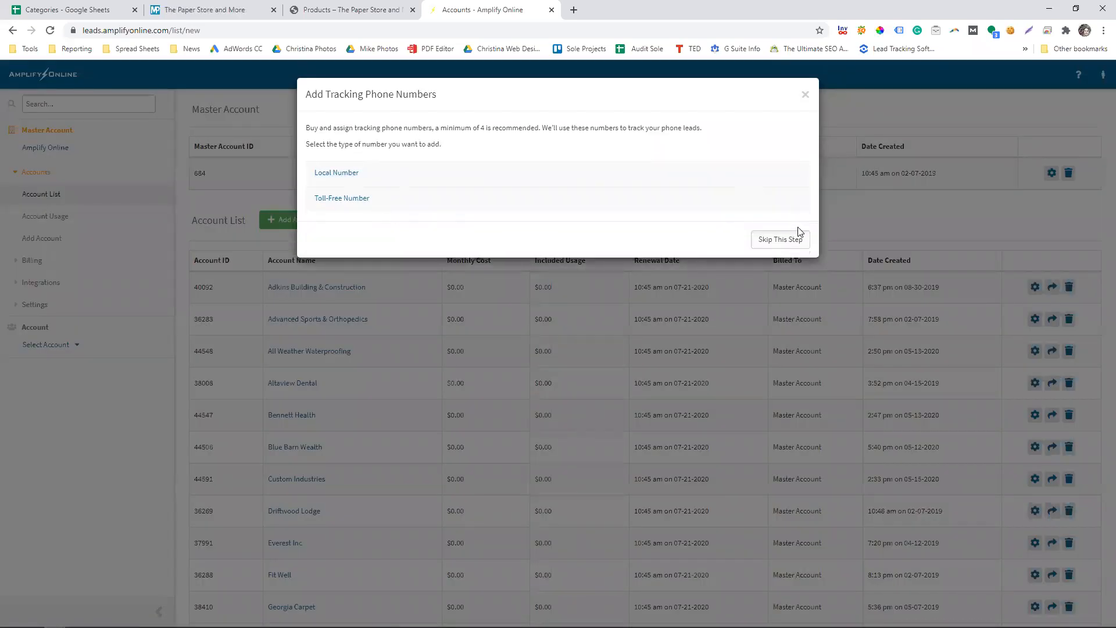
{"action": "left_click", "coordinate": [795, 237]}
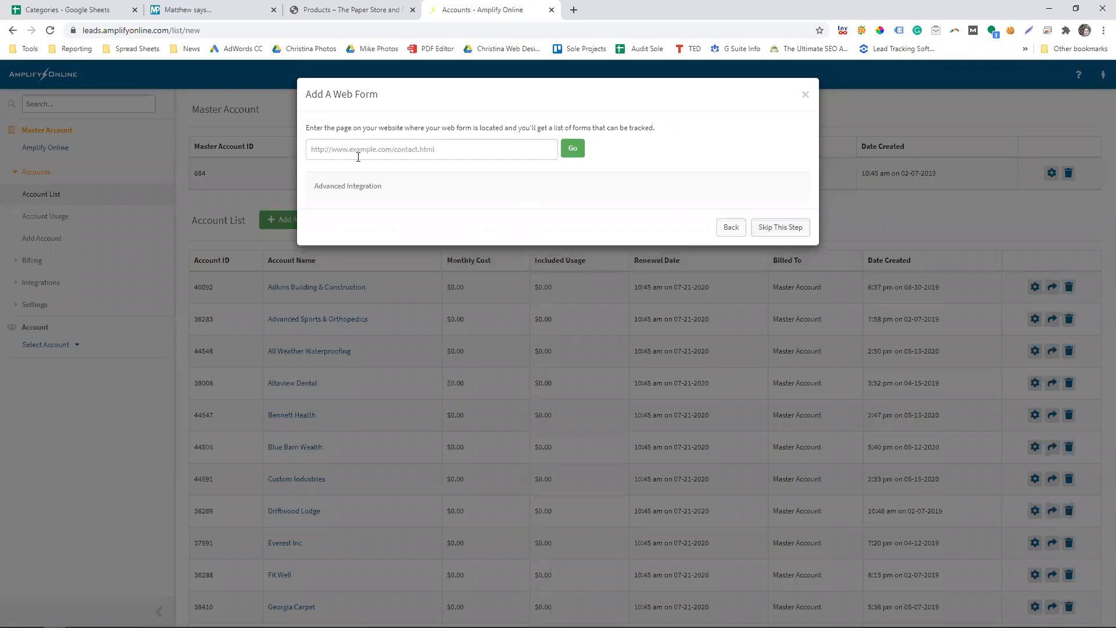
{"action": "left_click", "coordinate": [354, 10]}
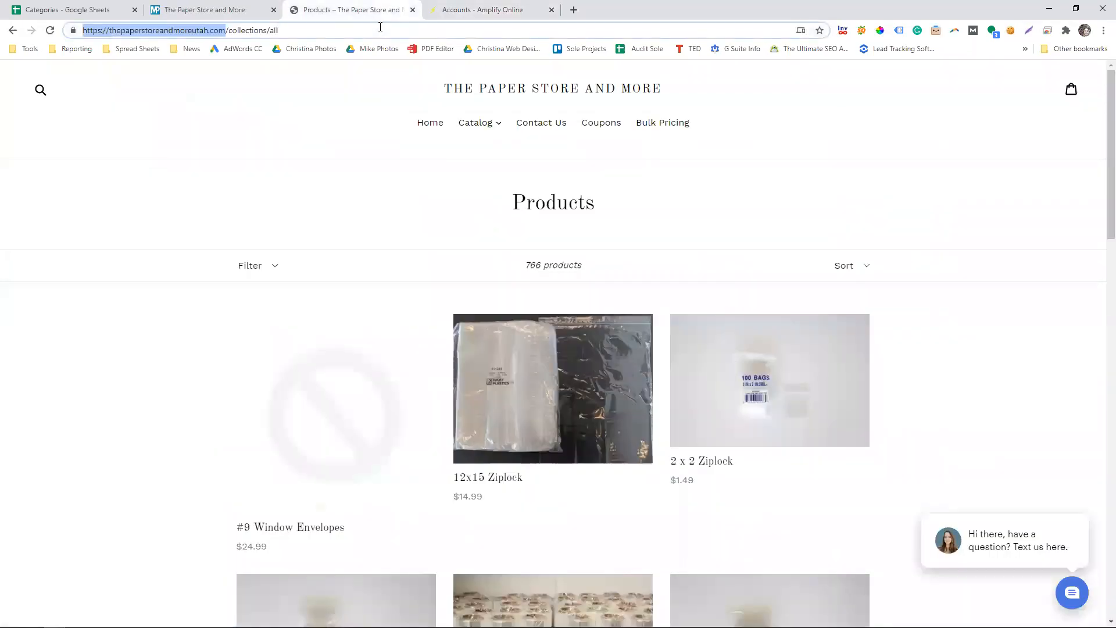
Open The Paper Store and More's Contact Us page from the store navigation
{"action": "left_click", "coordinate": [543, 124]}
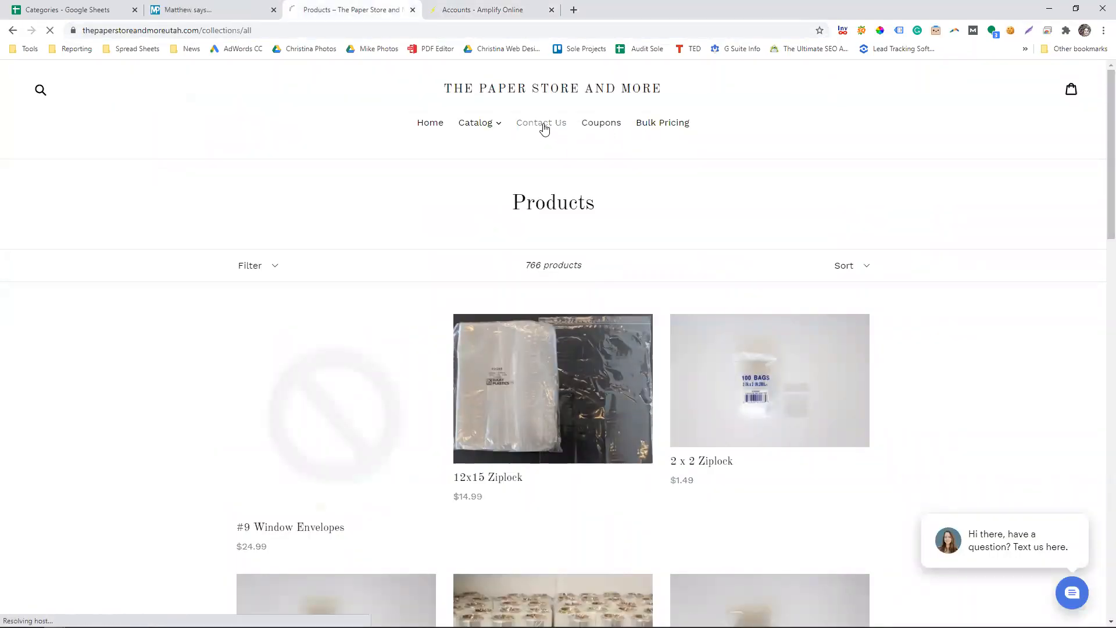
{"action": "scroll", "coordinate": [812, 272], "scroll_direction": "down", "scroll_amount": 6}
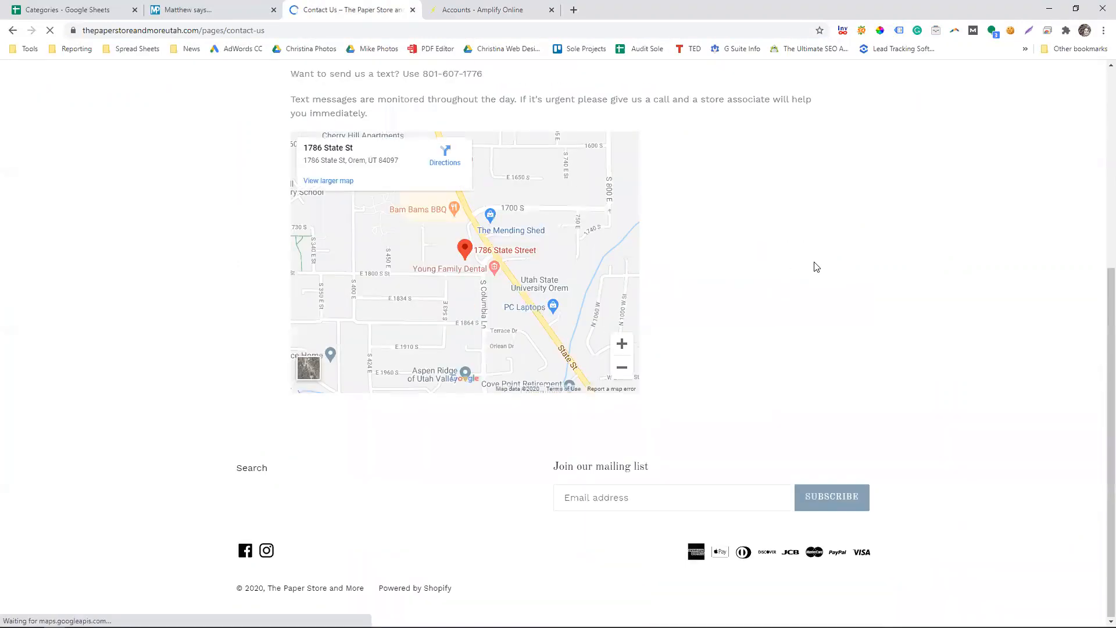
{"action": "scroll", "coordinate": [825, 294], "scroll_direction": "up", "scroll_amount": 5}
{"action": "scroll", "coordinate": [806, 291], "scroll_direction": "up", "scroll_amount": 1}
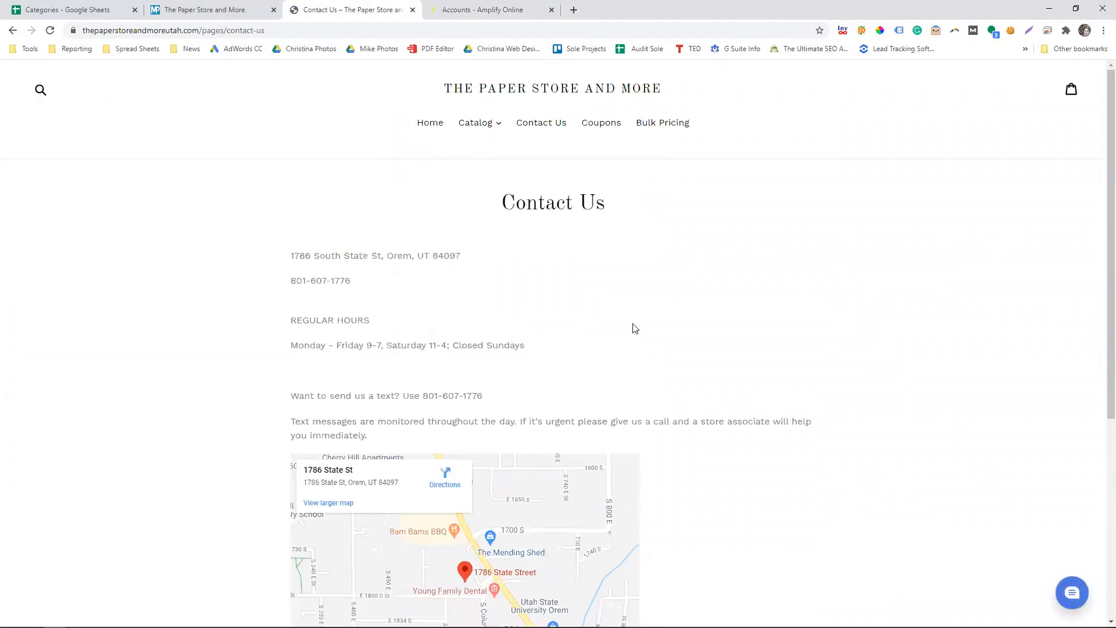
{"action": "left_click", "coordinate": [430, 123]}
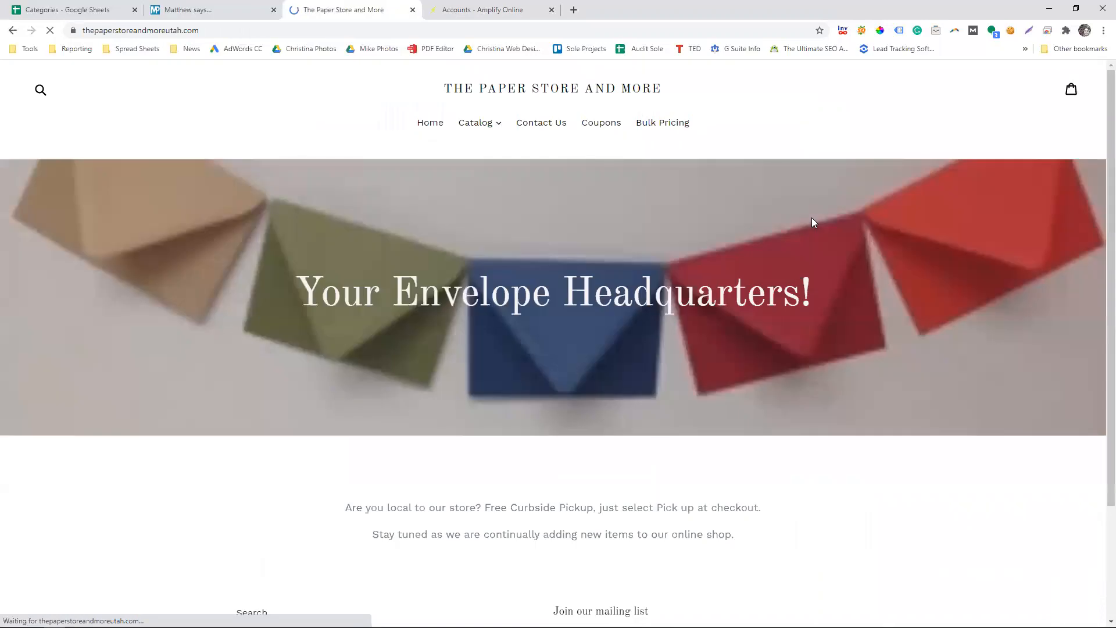
{"action": "scroll", "coordinate": [811, 219], "scroll_direction": "down", "scroll_amount": 3}
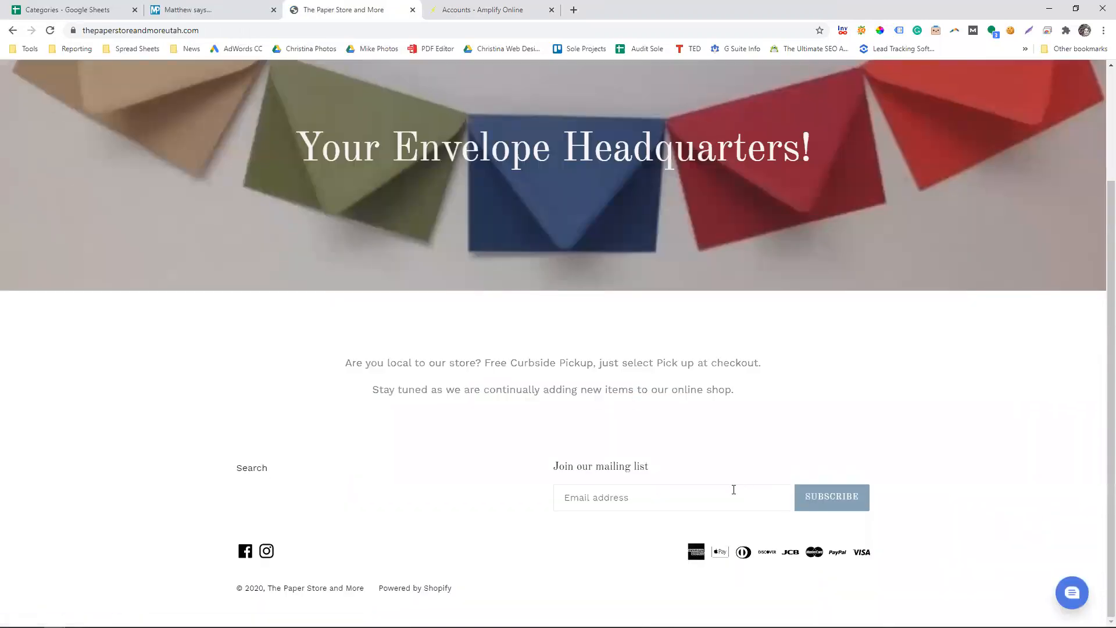
{"action": "scroll", "coordinate": [698, 430], "scroll_direction": "up", "scroll_amount": 3}
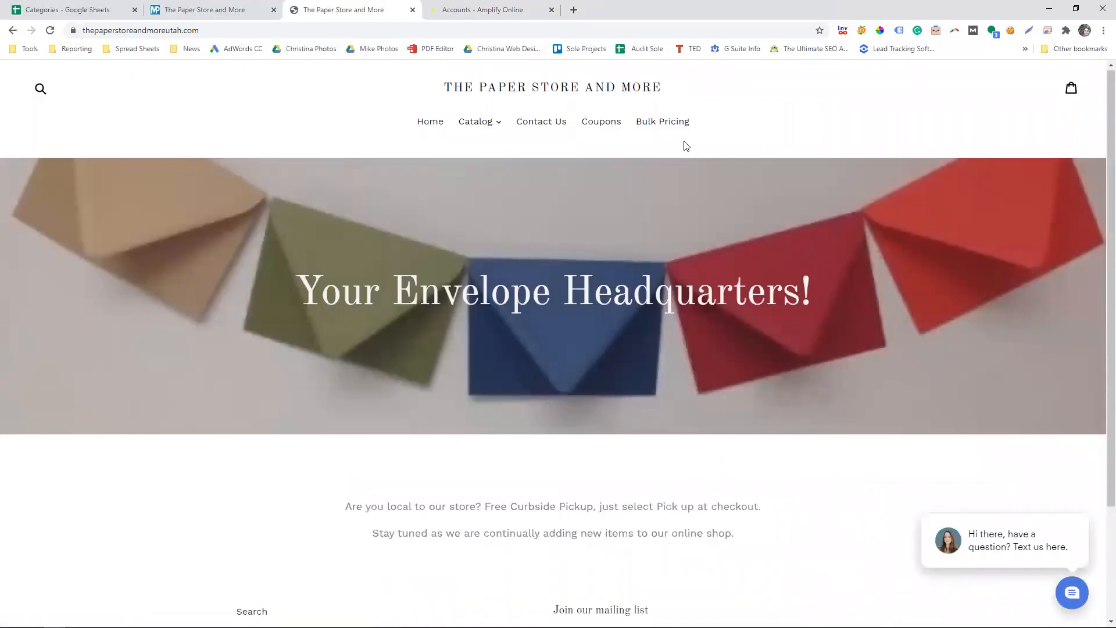
{"action": "left_click", "coordinate": [557, 132]}
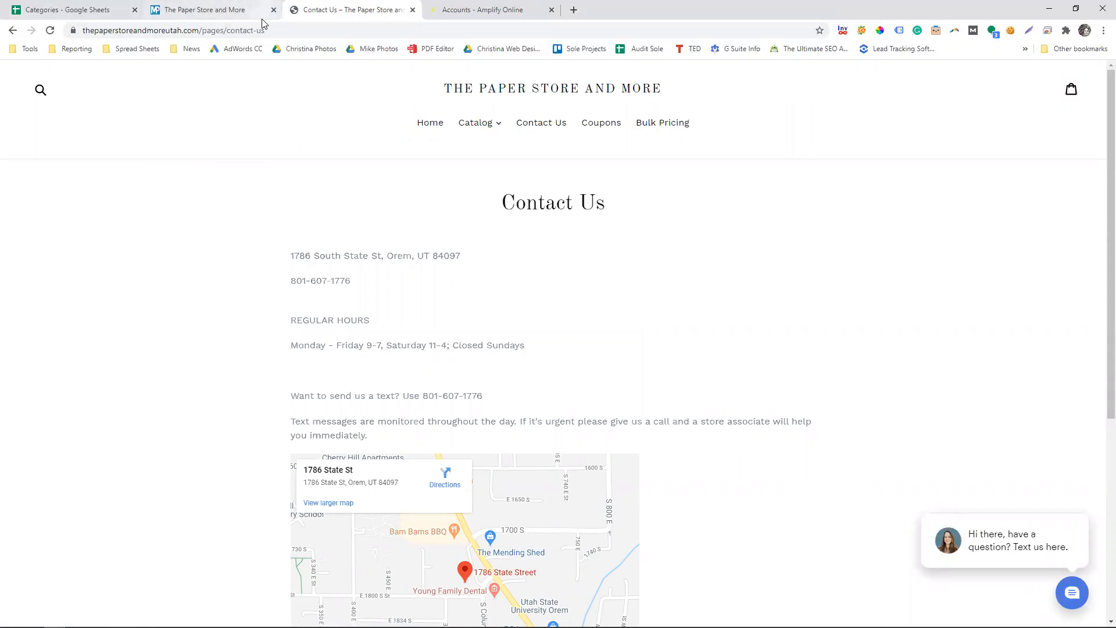
{"action": "scroll", "coordinate": [608, 316], "scroll_direction": "down", "scroll_amount": 5}
{"action": "scroll", "coordinate": [514, 160], "scroll_direction": "up", "scroll_amount": 4}
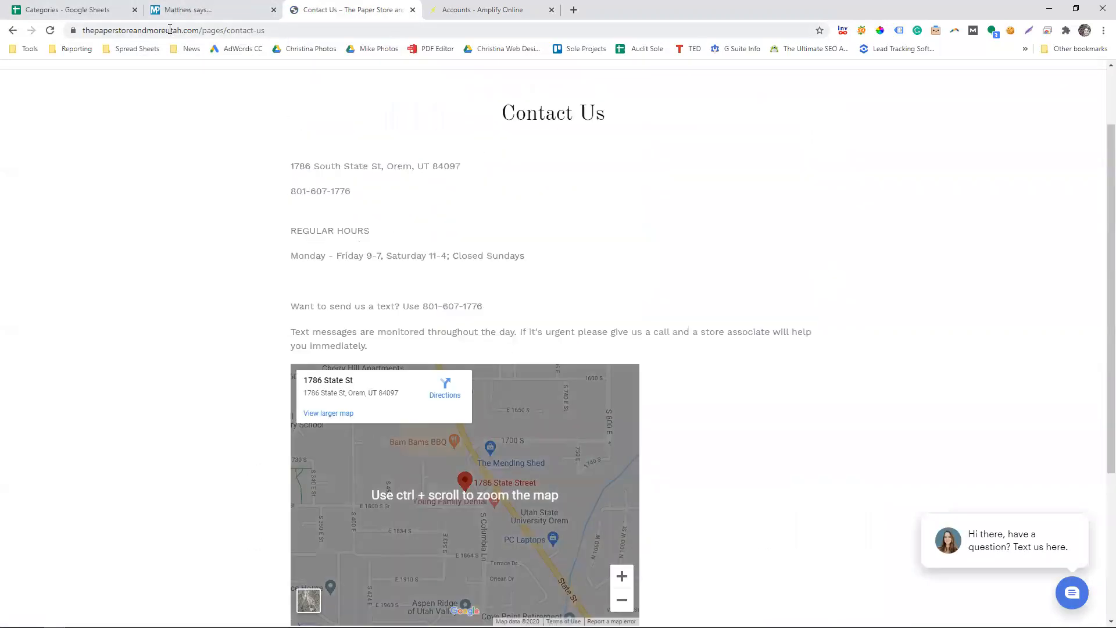
Copy the Contact Us page address and return to Amplify Online's web form setup
{"action": "left_click", "coordinate": [170, 31]}
{"action": "key", "text": "ctrl+c"}
{"action": "left_click", "coordinate": [214, 6]}
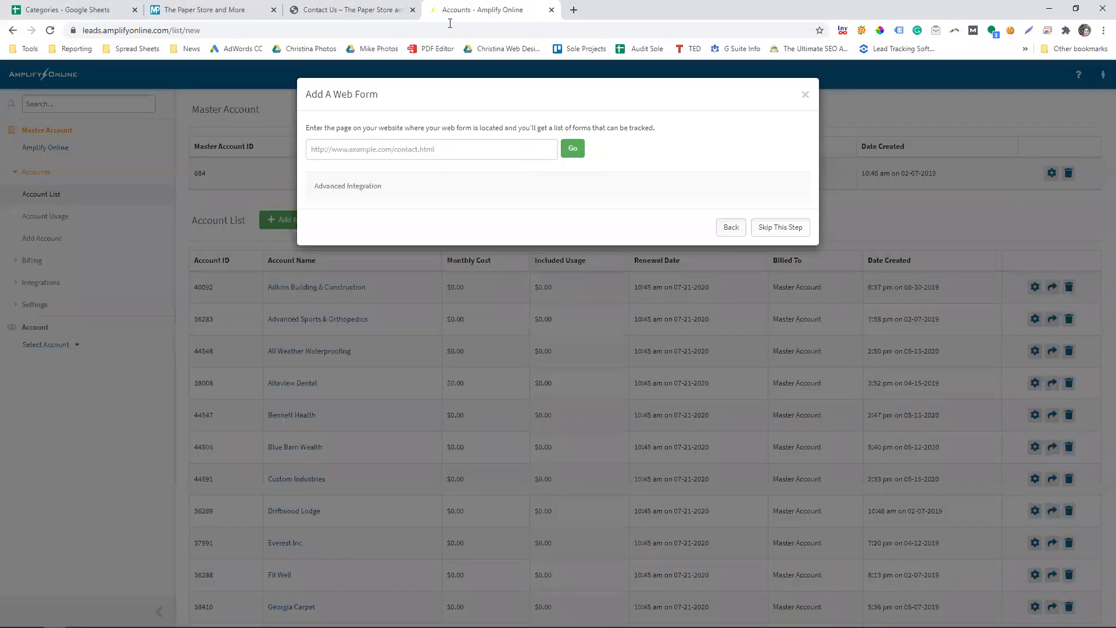
{"action": "left_click", "coordinate": [483, 10]}
Paste the Contact Us URL into the web form field and search it for trackable forms
{"action": "left_click", "coordinate": [428, 149]}
{"action": "key", "text": "ctrl+v"}
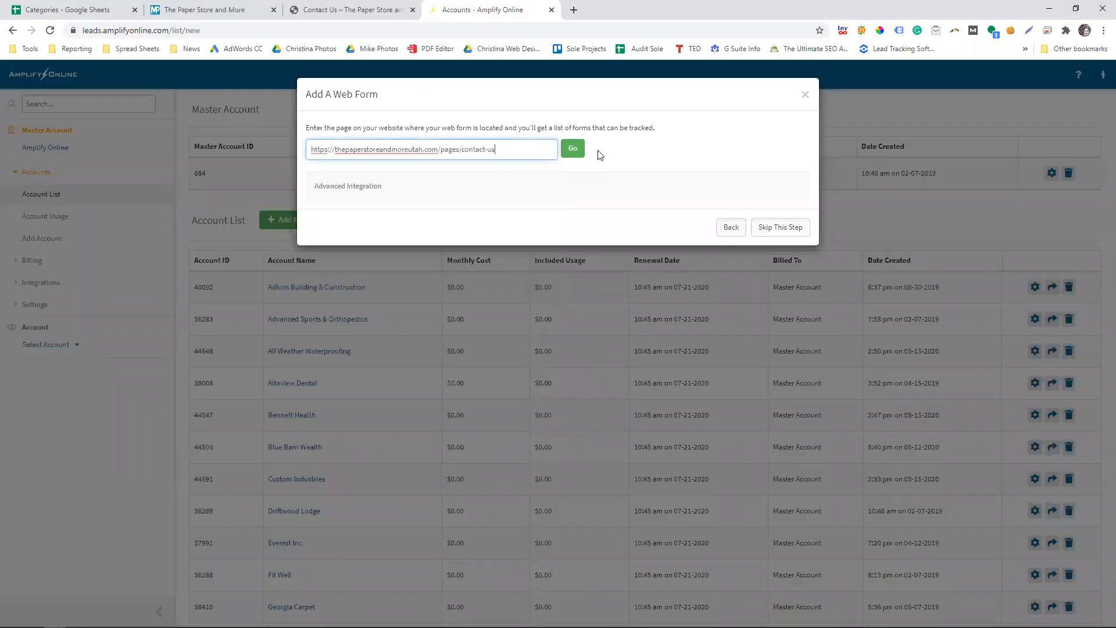
{"action": "left_click", "coordinate": [569, 152]}
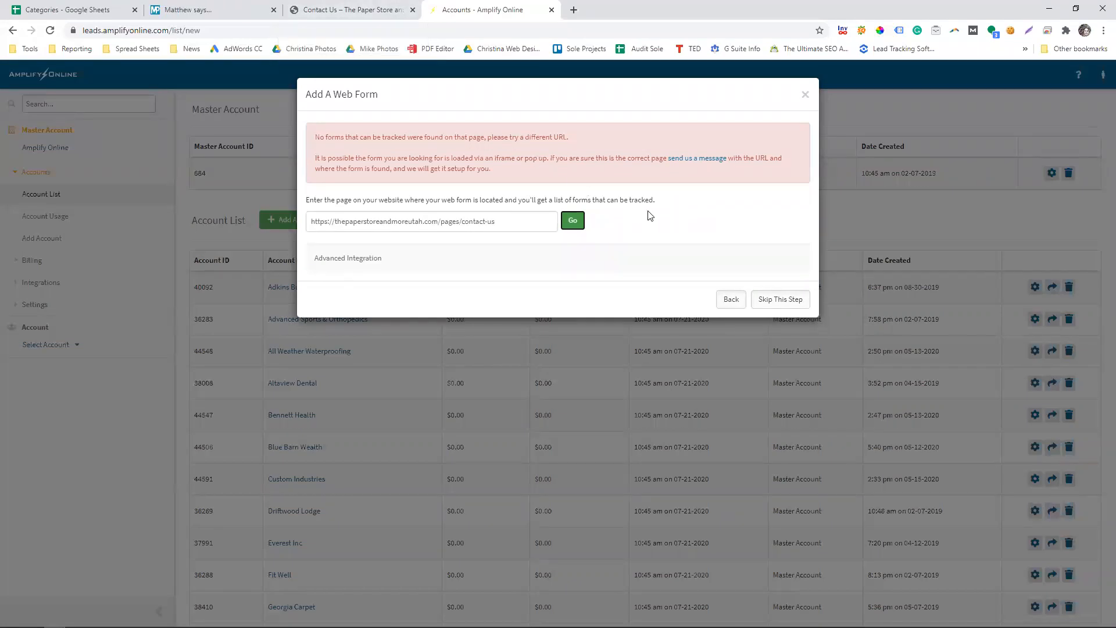
Expand and collapse Advanced Integration, then skip the web form step
{"action": "left_click", "coordinate": [361, 259]}
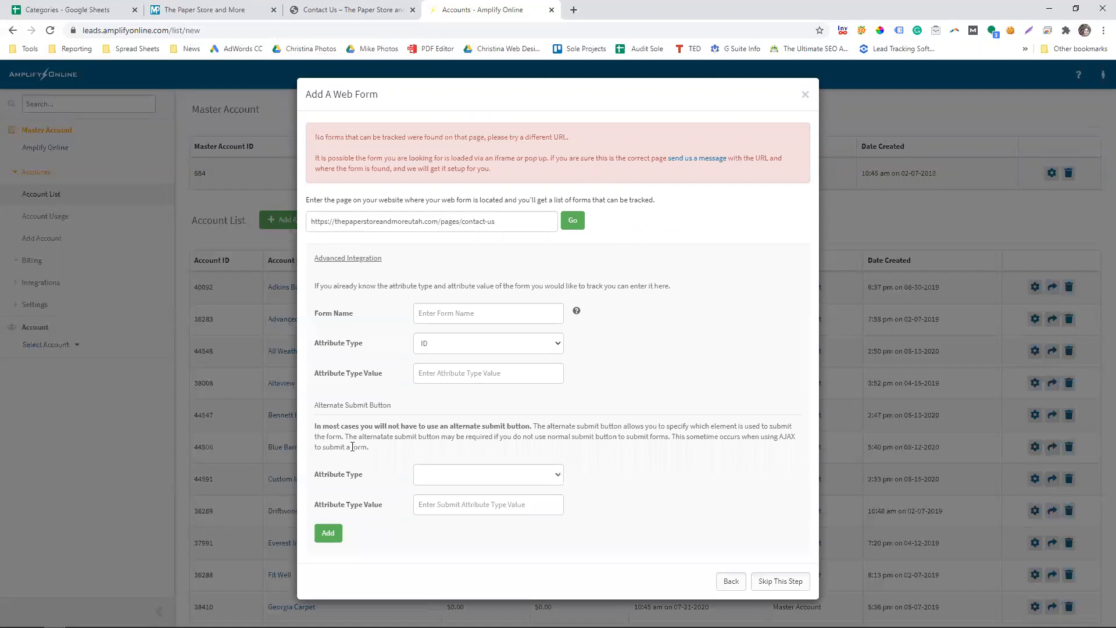
{"action": "left_click", "coordinate": [344, 258]}
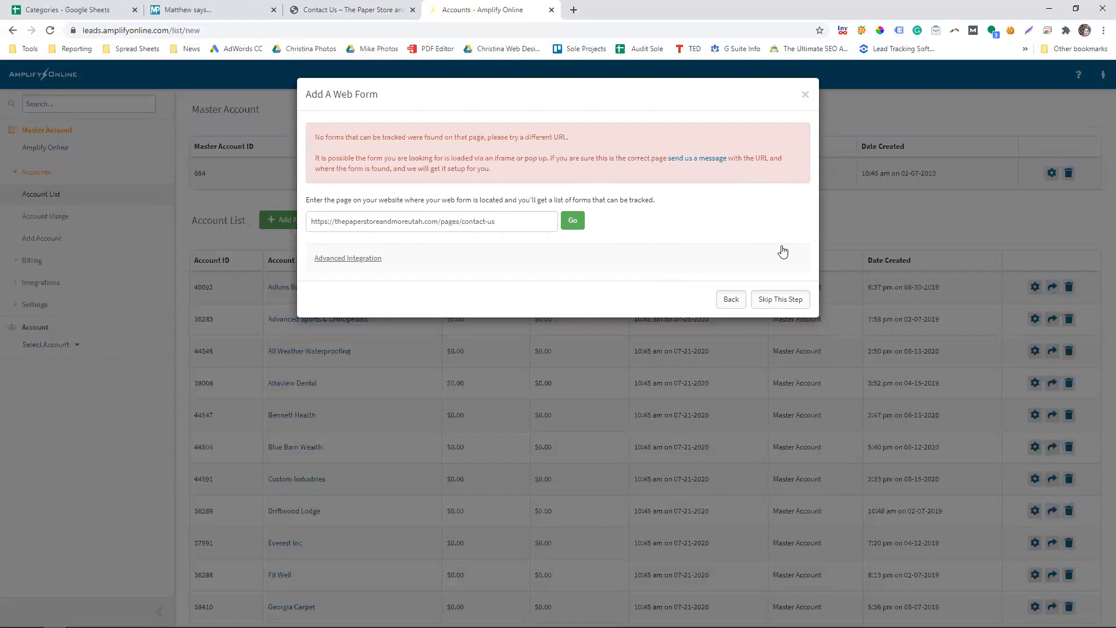
{"action": "left_click", "coordinate": [788, 299]}
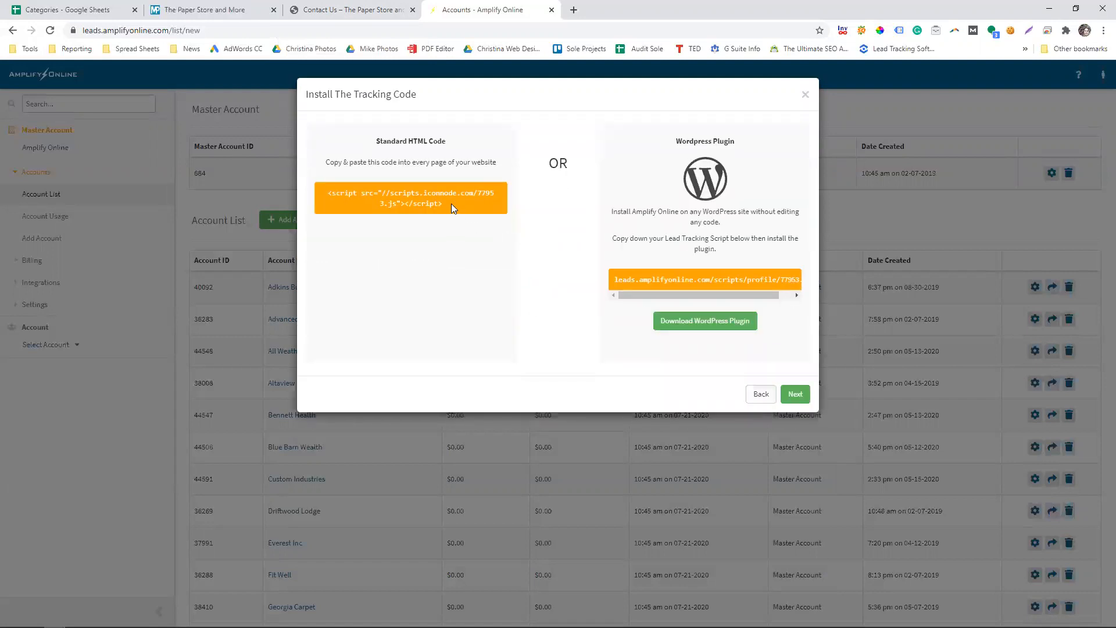
Copy the standard HTML tracking script and step back through the store tab's history
{"action": "left_click_drag", "start_coordinate": [448, 204], "coordinate": [330, 195]}
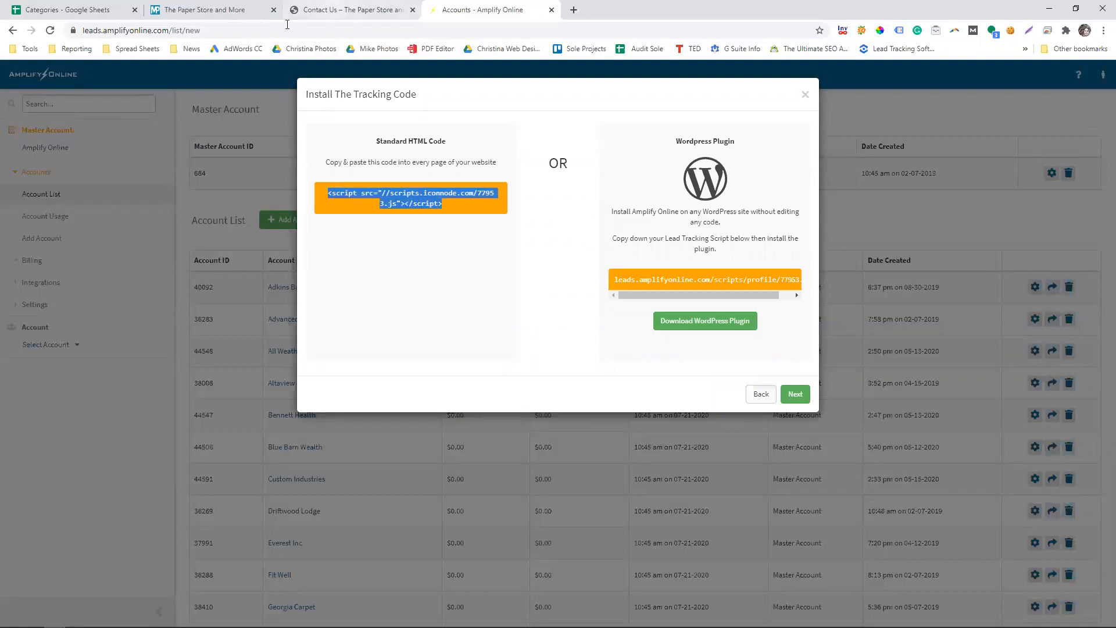
{"action": "left_click", "coordinate": [314, 10]}
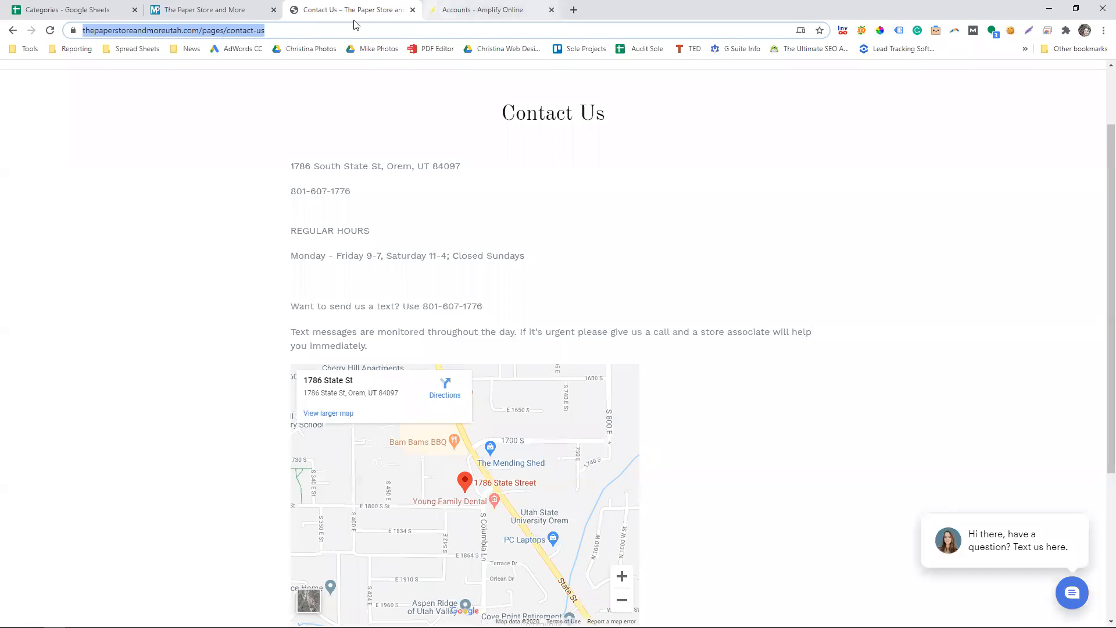
{"action": "left_click", "coordinate": [14, 32]}
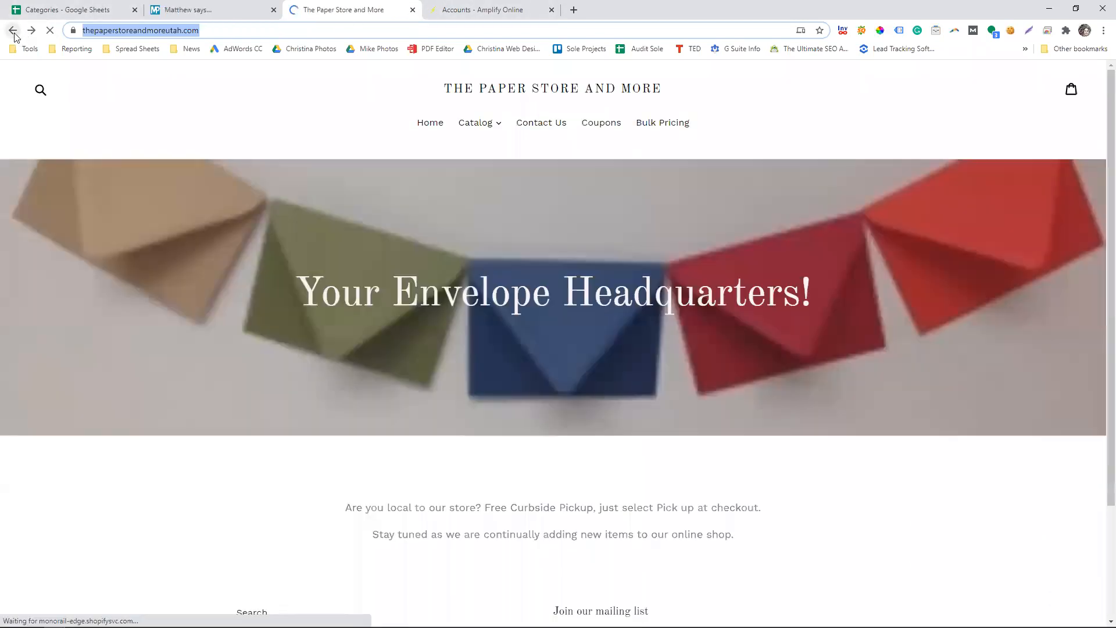
{"action": "left_click", "coordinate": [16, 37]}
{"action": "left_click", "coordinate": [14, 32]}
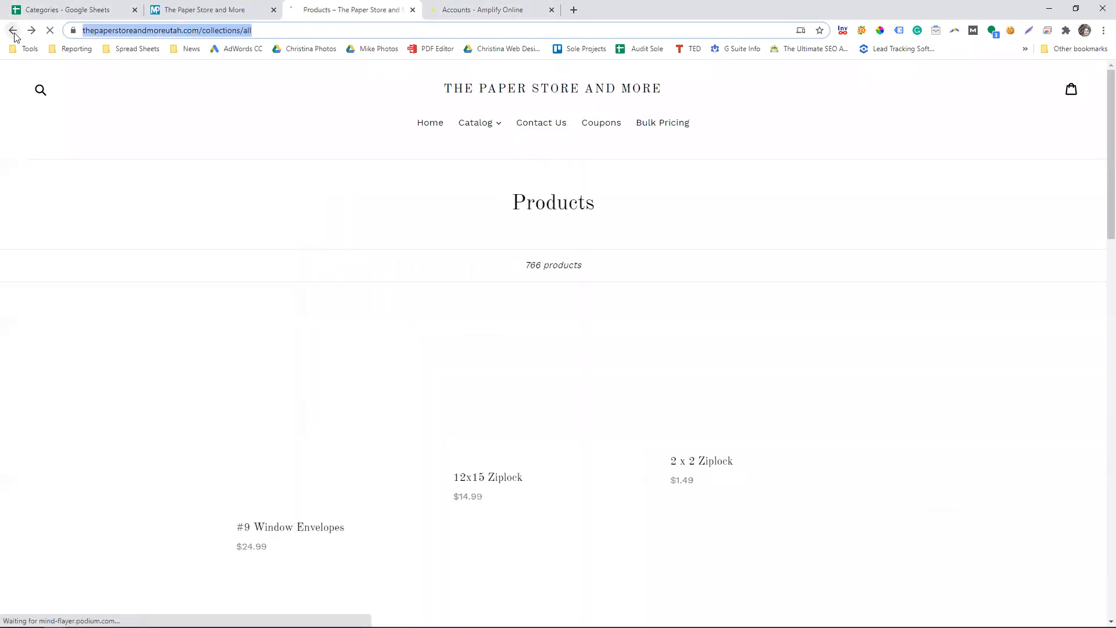
{"action": "left_click", "coordinate": [14, 32]}
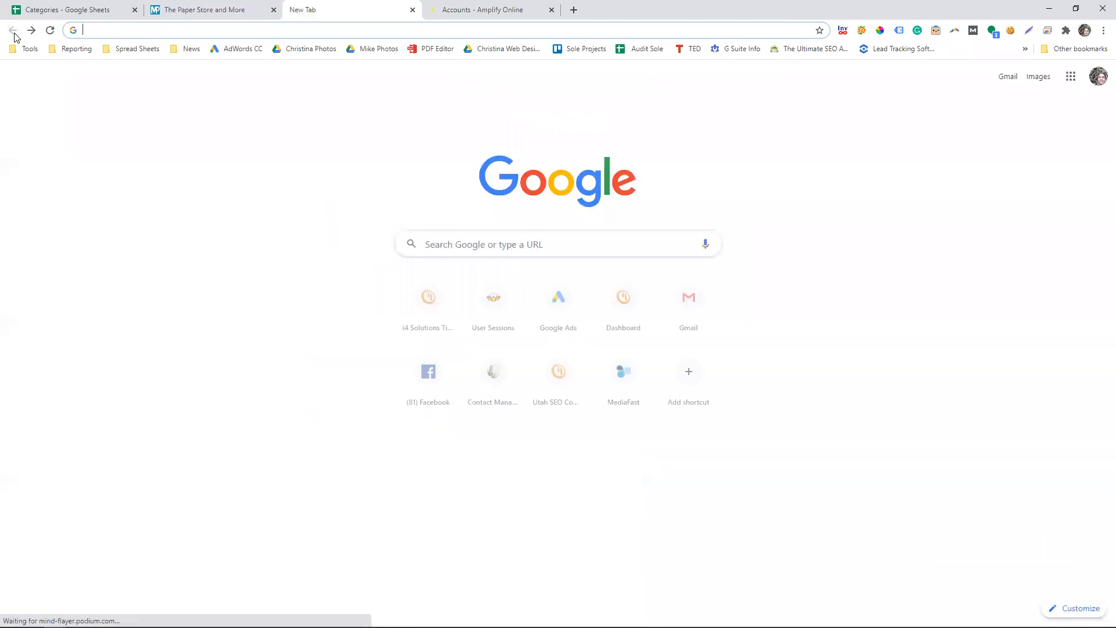
Go forward to the store's products page and select the /collections/all path
{"action": "left_click", "coordinate": [226, 30]}
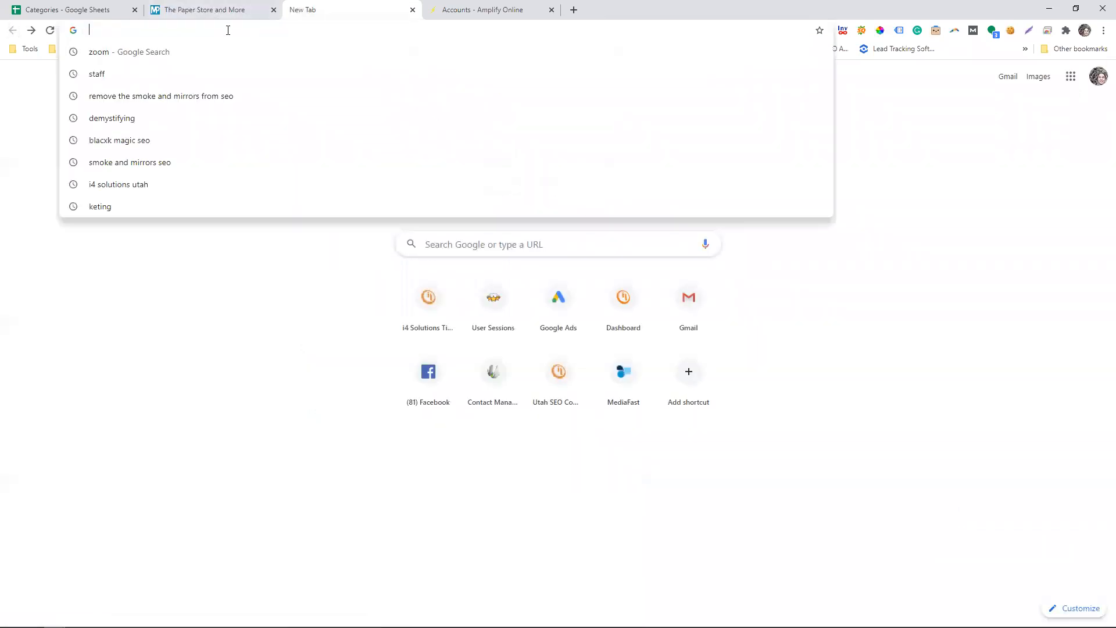
{"action": "left_click", "coordinate": [29, 36]}
{"action": "left_click_drag", "start_coordinate": [279, 31], "coordinate": [228, 35]}
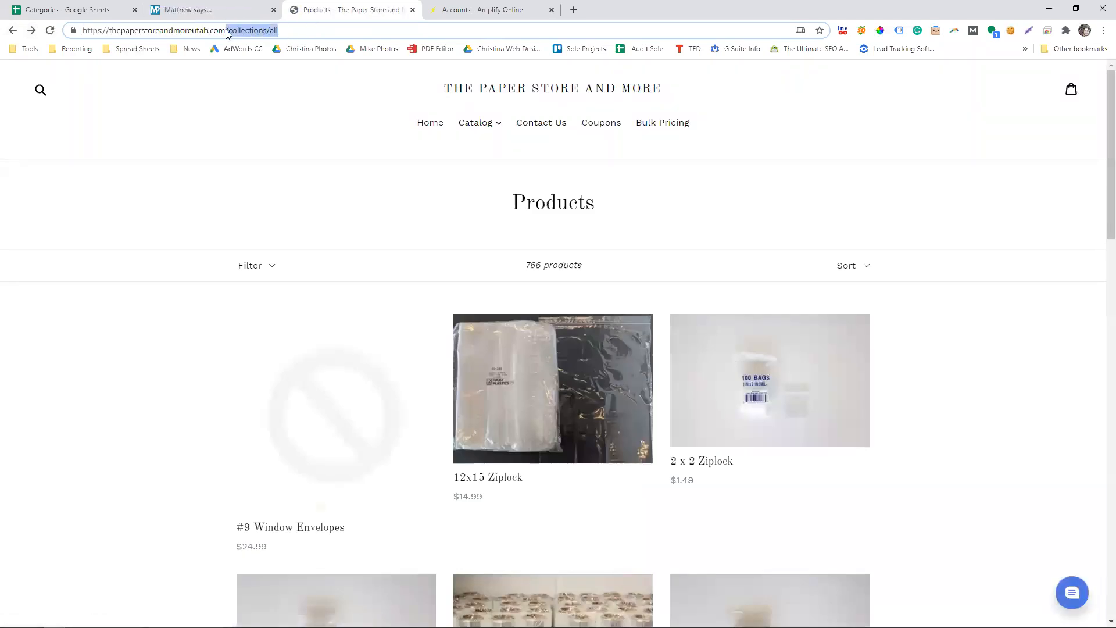
Load the store's /admin page and log in to Shopify with the saved e-mail and password
{"action": "type", "text": "/admi"}
{"action": "type", "text": "n"}
{"action": "key", "text": "Return"}
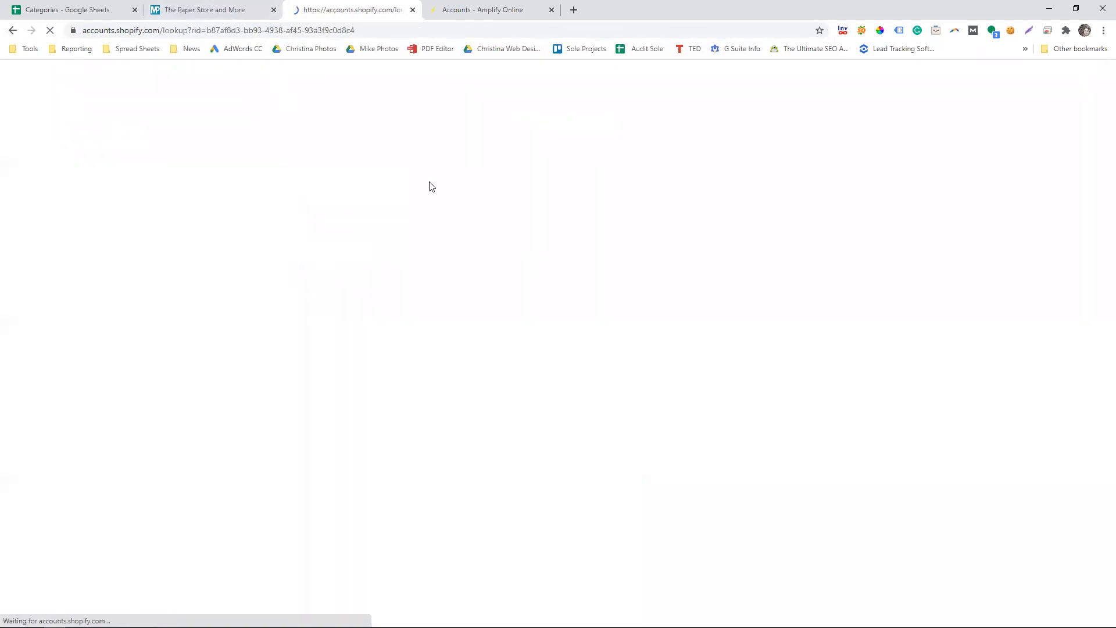
{"action": "left_click", "coordinate": [497, 300]}
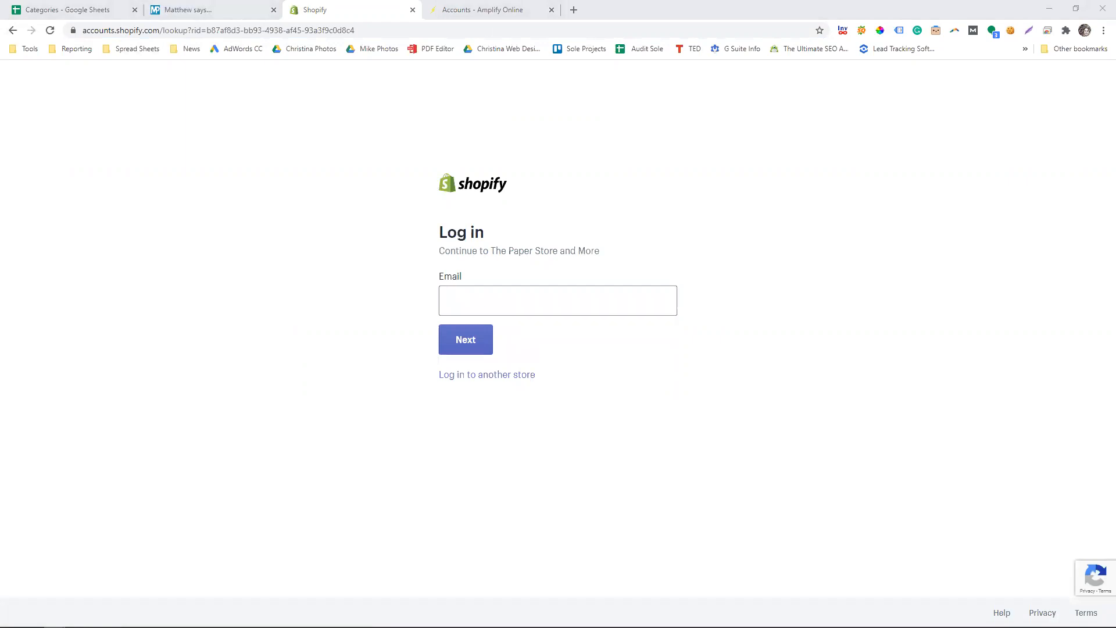
{"action": "left_click", "coordinate": [504, 289]}
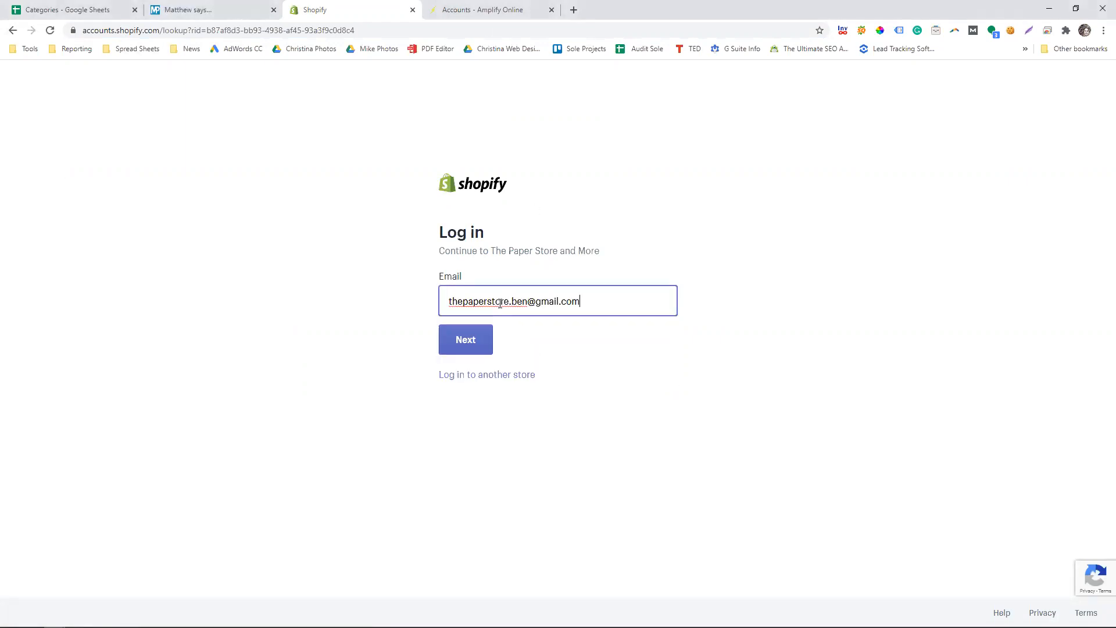
{"action": "left_click", "coordinate": [463, 344]}
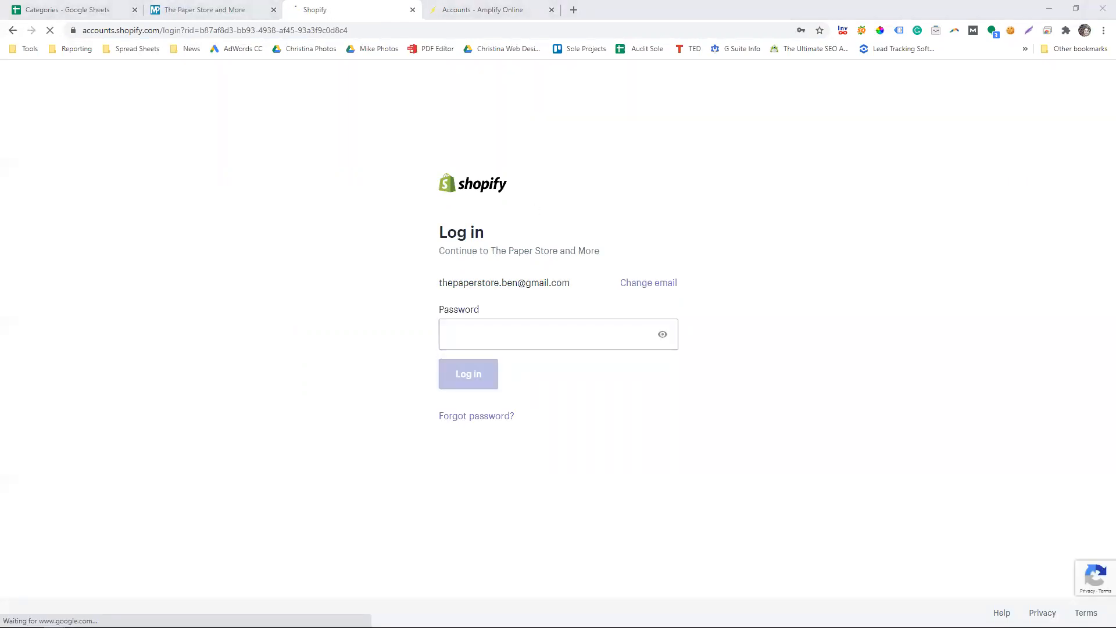
{"action": "left_click", "coordinate": [500, 339]}
{"action": "left_click", "coordinate": [495, 375]}
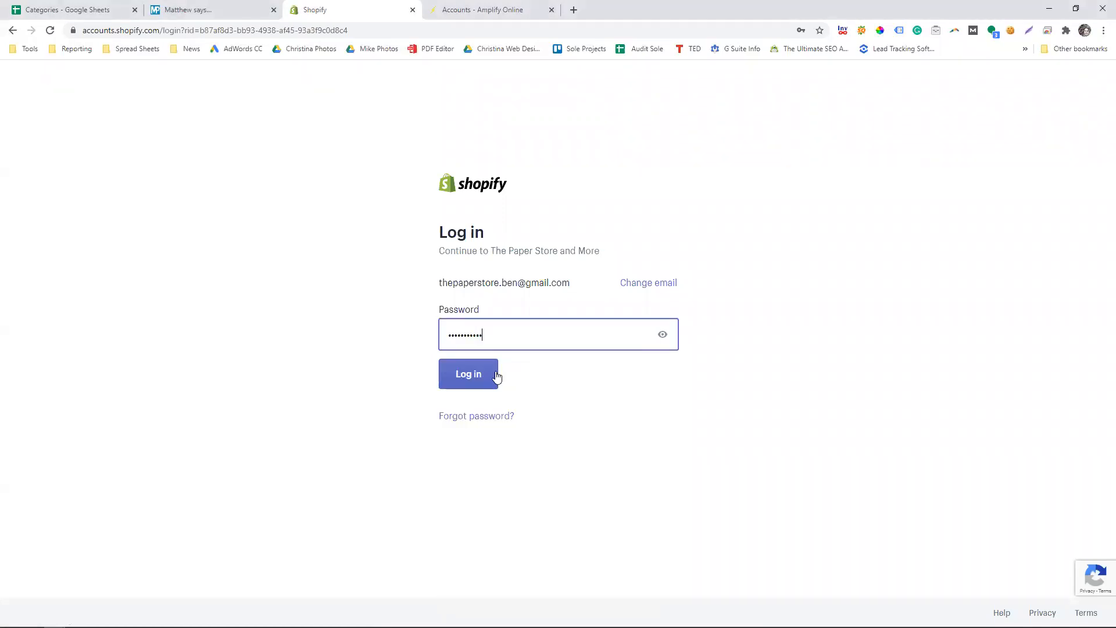
{"action": "left_click", "coordinate": [494, 376]}
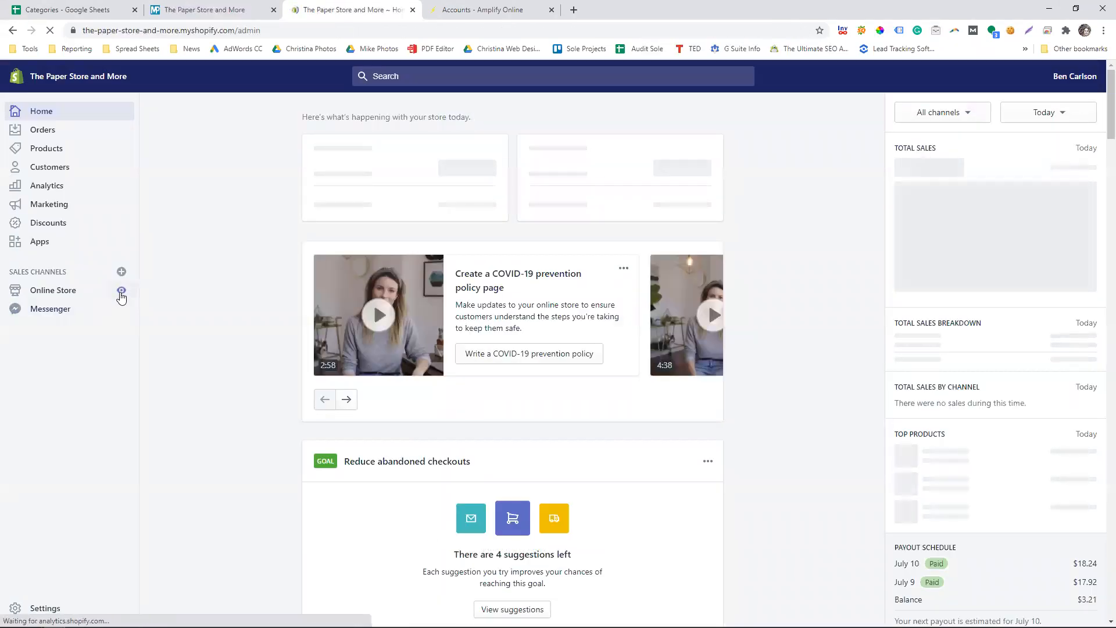
Preview the live storefront in a new tab, close it, and return to Shopify admin
{"action": "left_click", "coordinate": [122, 291]}
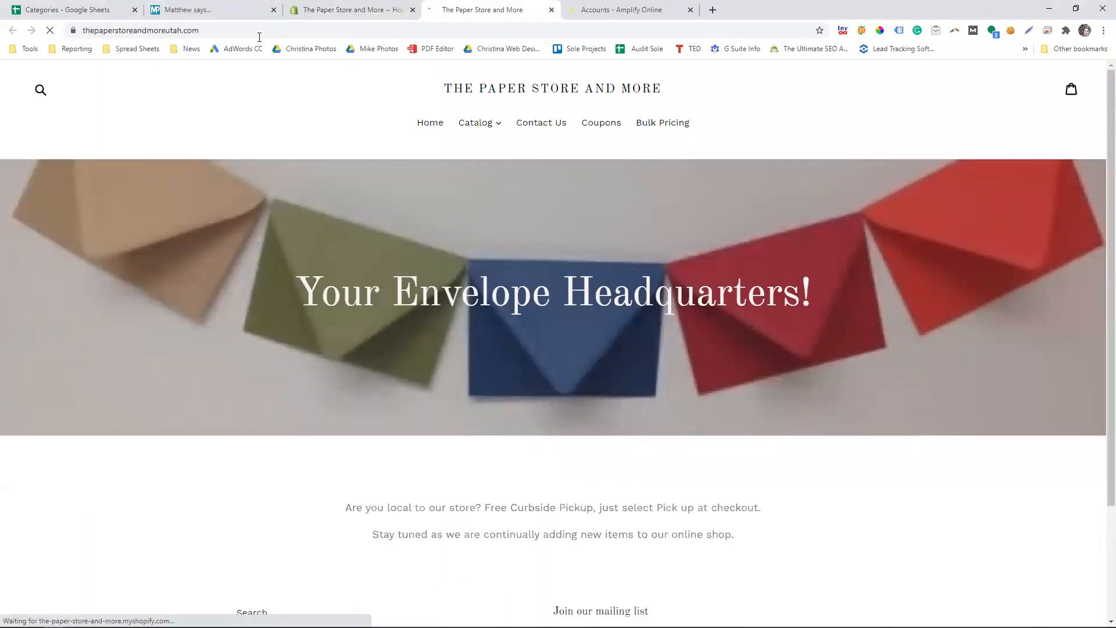
{"action": "left_click", "coordinate": [551, 11]}
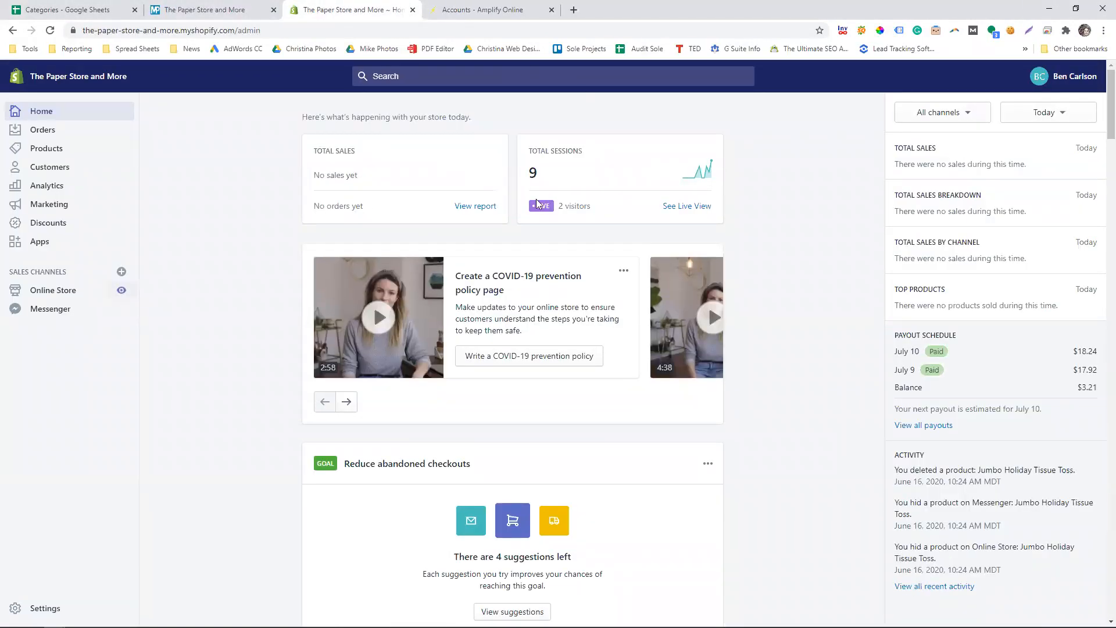
{"action": "left_click", "coordinate": [209, 9]}
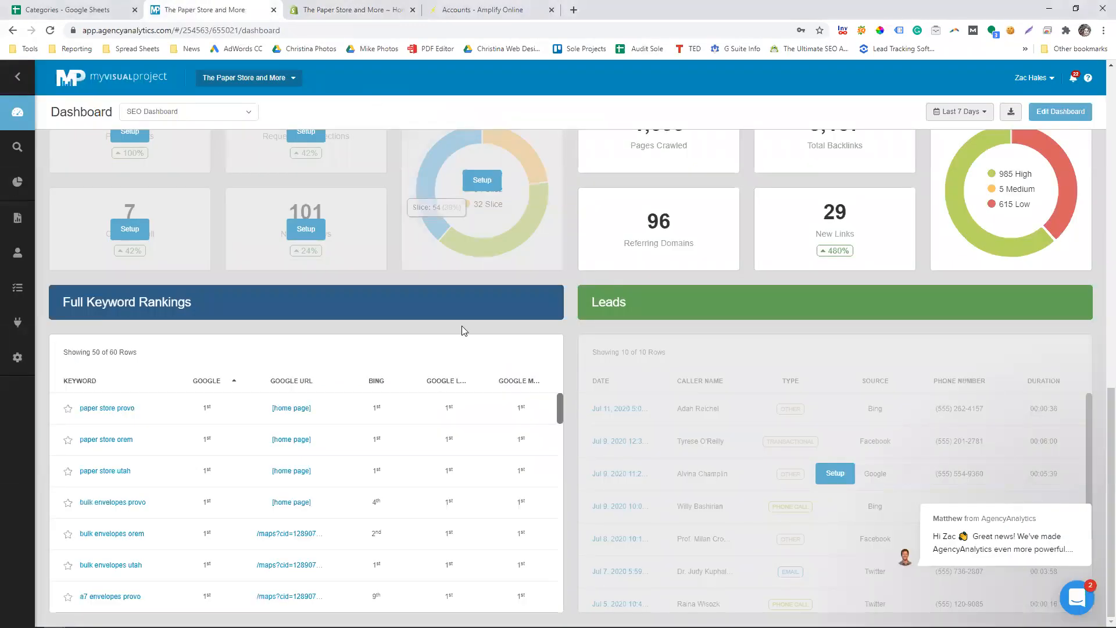
{"action": "key", "text": "ctrl+Tab"}
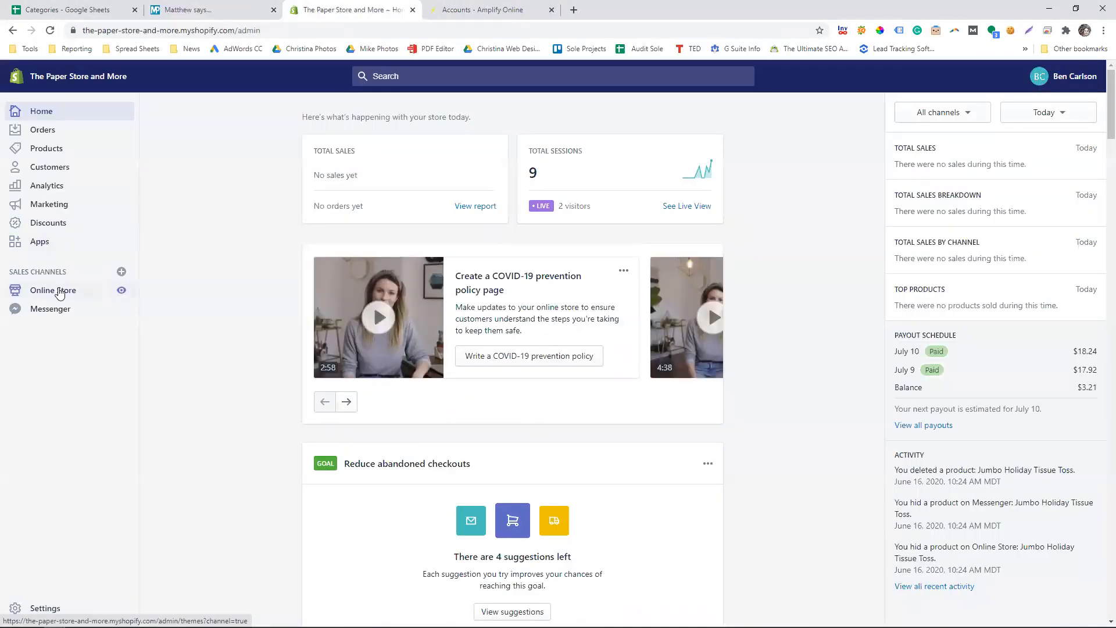
Open the code editor for the live Debut theme via Online Store Themes
{"action": "left_click", "coordinate": [60, 291]}
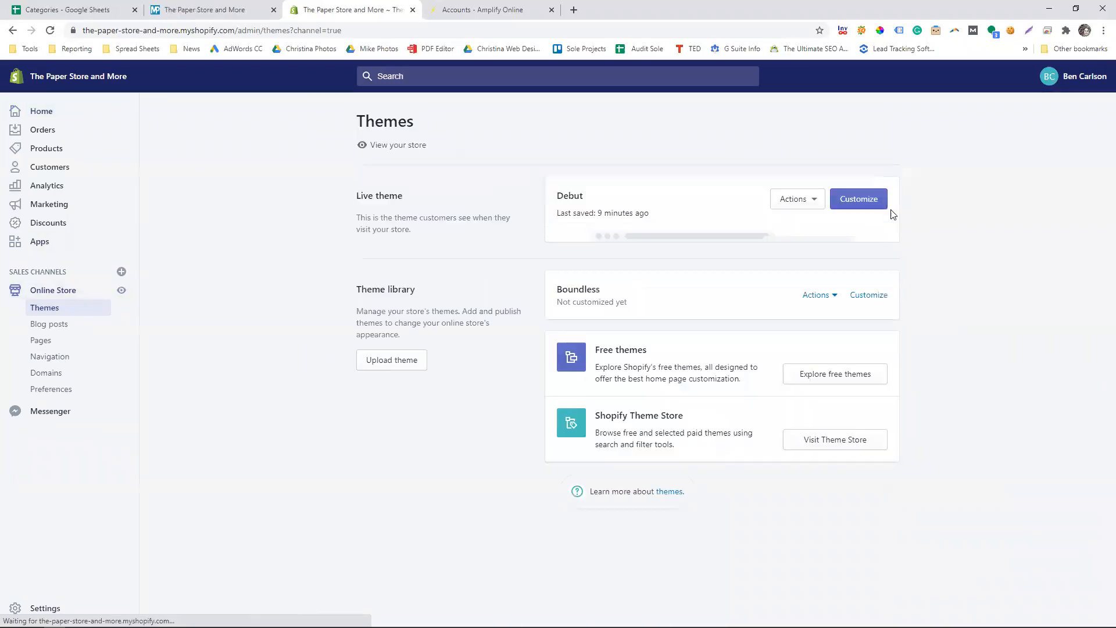
{"action": "left_click", "coordinate": [809, 200]}
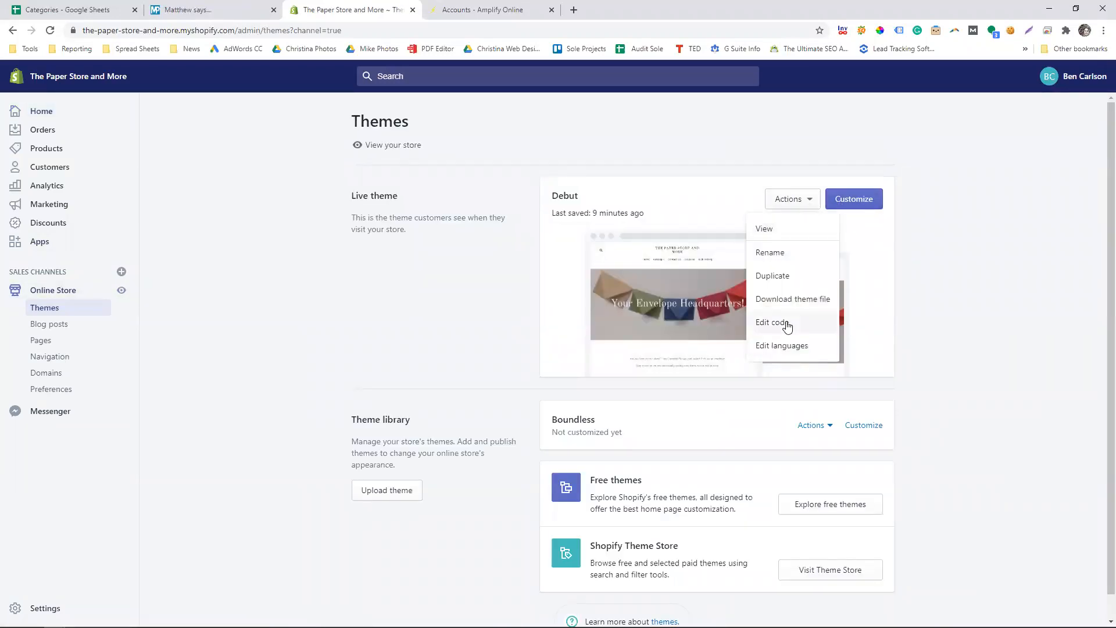
{"action": "left_click", "coordinate": [787, 327]}
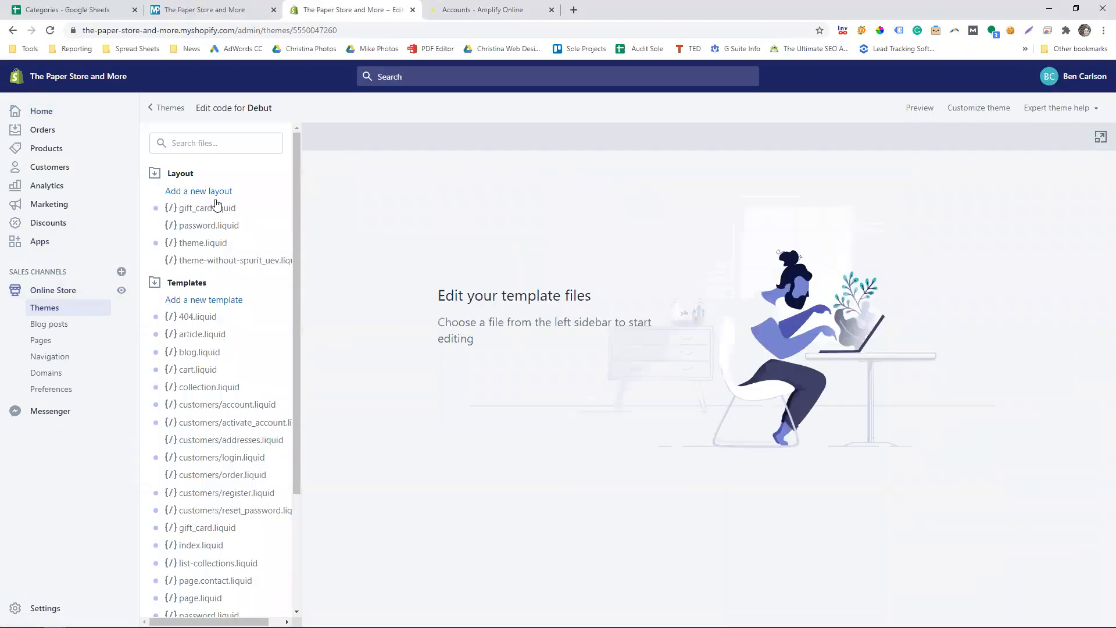
Open theme.liquid, place the cursor on empty line 84, and undo a mistaken paste
{"action": "left_click", "coordinate": [203, 244]}
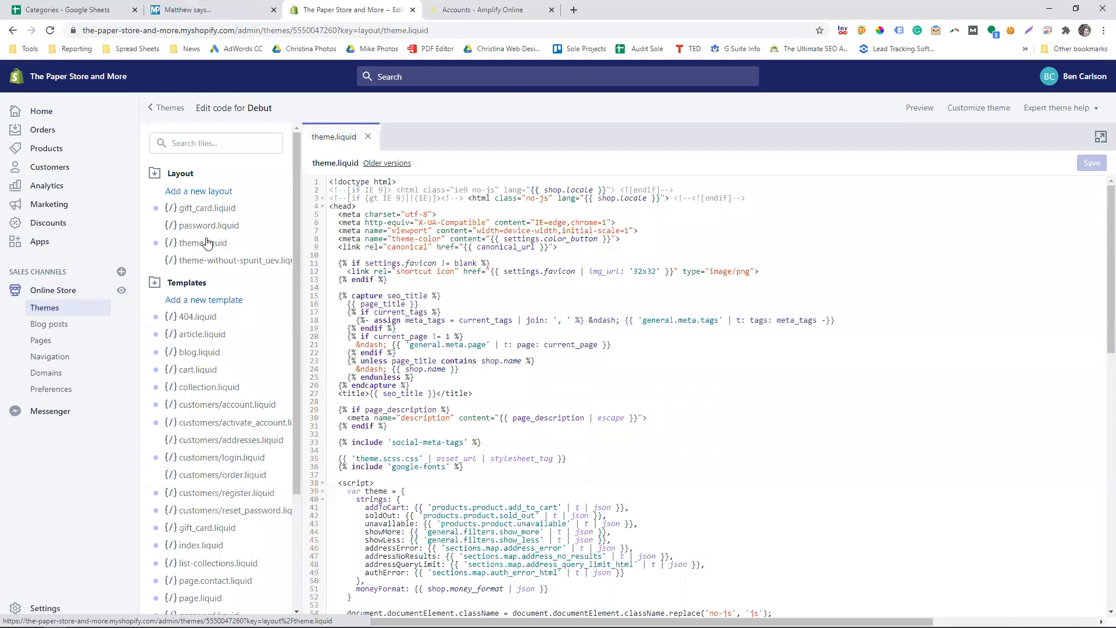
{"action": "scroll", "coordinate": [542, 324], "scroll_direction": "down", "scroll_amount": 5}
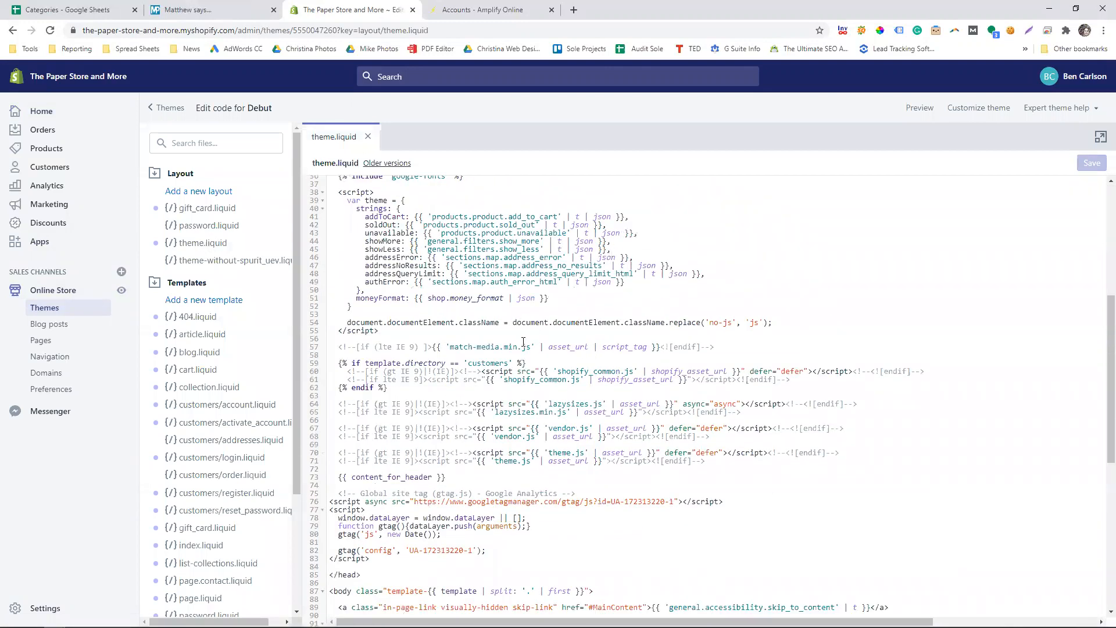
{"action": "scroll", "coordinate": [523, 342], "scroll_direction": "down", "scroll_amount": 2}
{"action": "left_click", "coordinate": [356, 445]}
{"action": "left_click", "coordinate": [356, 449]}
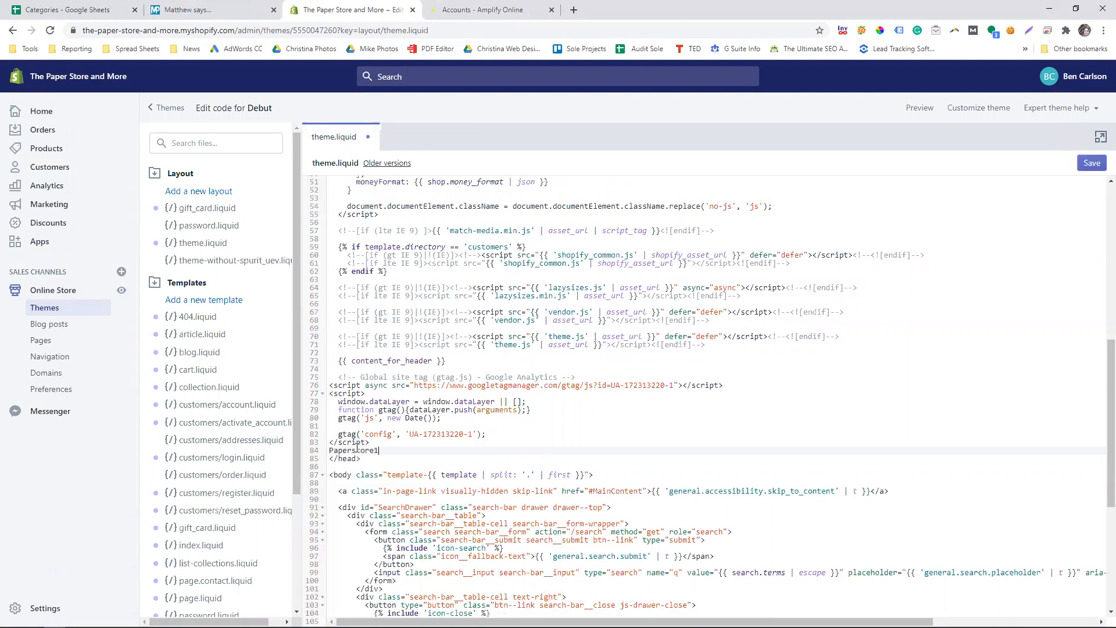
{"action": "key", "text": "ctrl+z"}
{"action": "scroll", "coordinate": [406, 397], "scroll_direction": "down", "scroll_amount": 1}
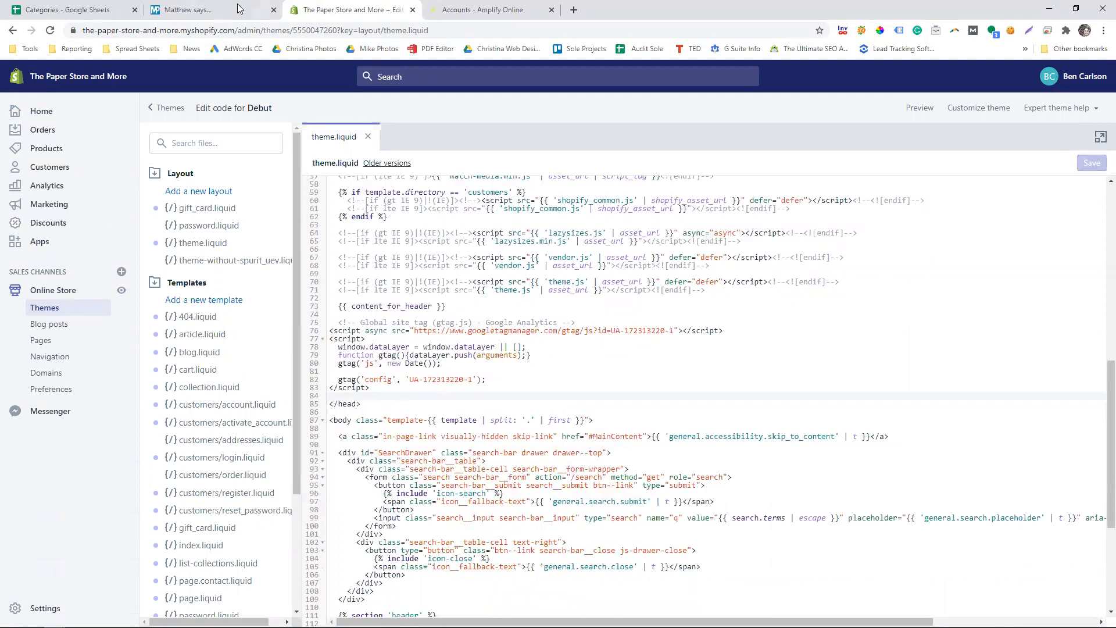
Paste Amplify Online's tracking script onto line 84 before </head> and save theme.liquid
{"action": "left_click", "coordinate": [462, 10]}
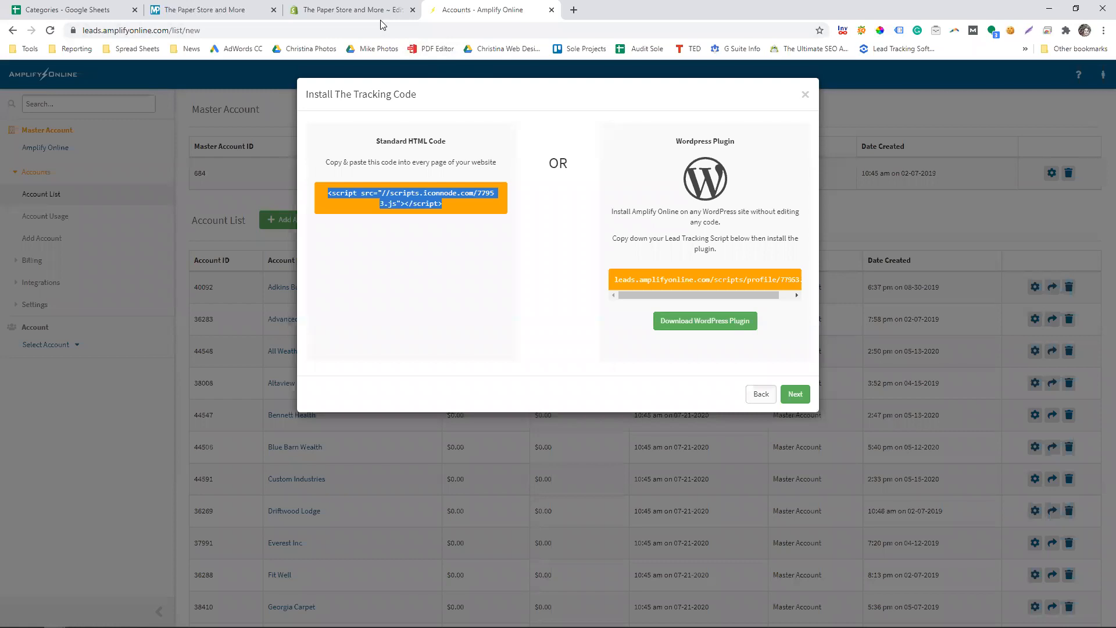
{"action": "left_click", "coordinate": [380, 11]}
{"action": "type", "text": "<script src=\"//scripts.iconnode.com/77953.js\"></script>"}
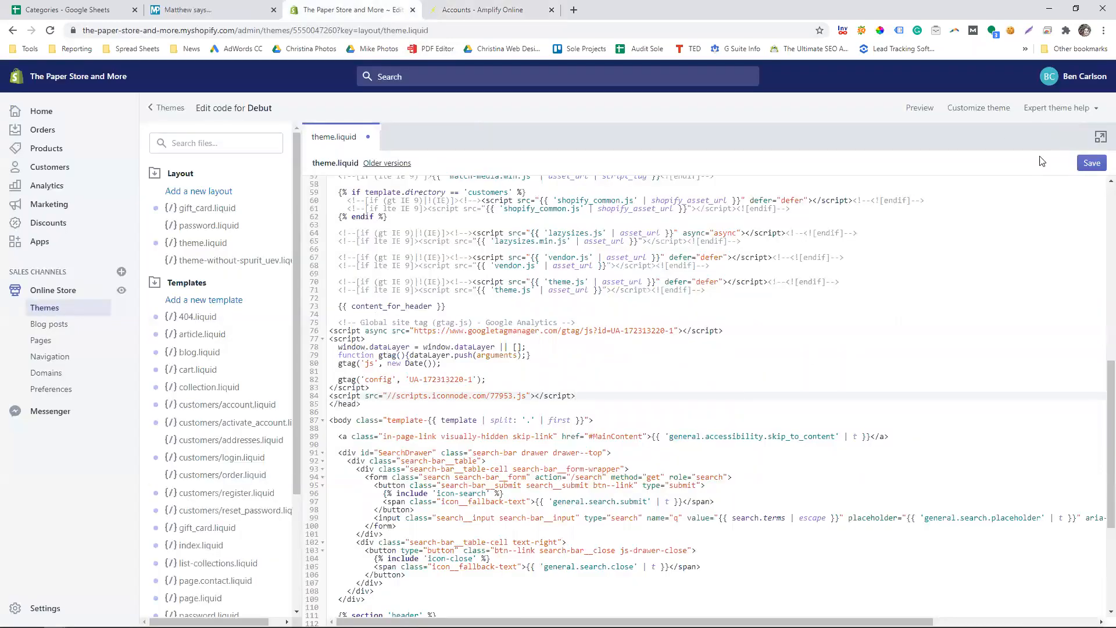
{"action": "left_click", "coordinate": [1091, 165]}
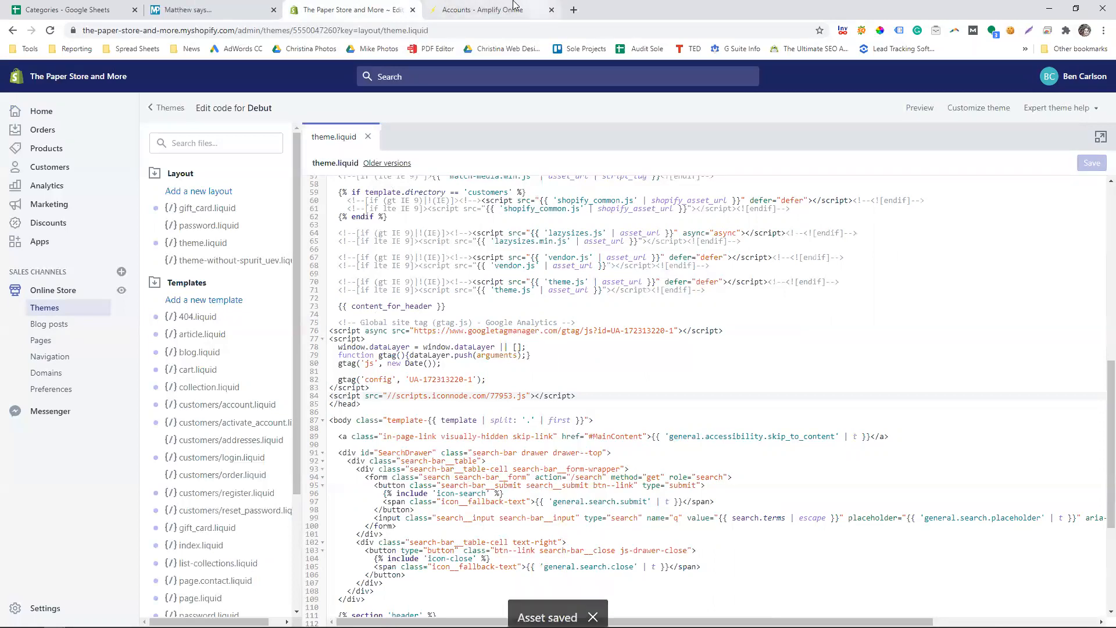
{"action": "left_click", "coordinate": [507, 6]}
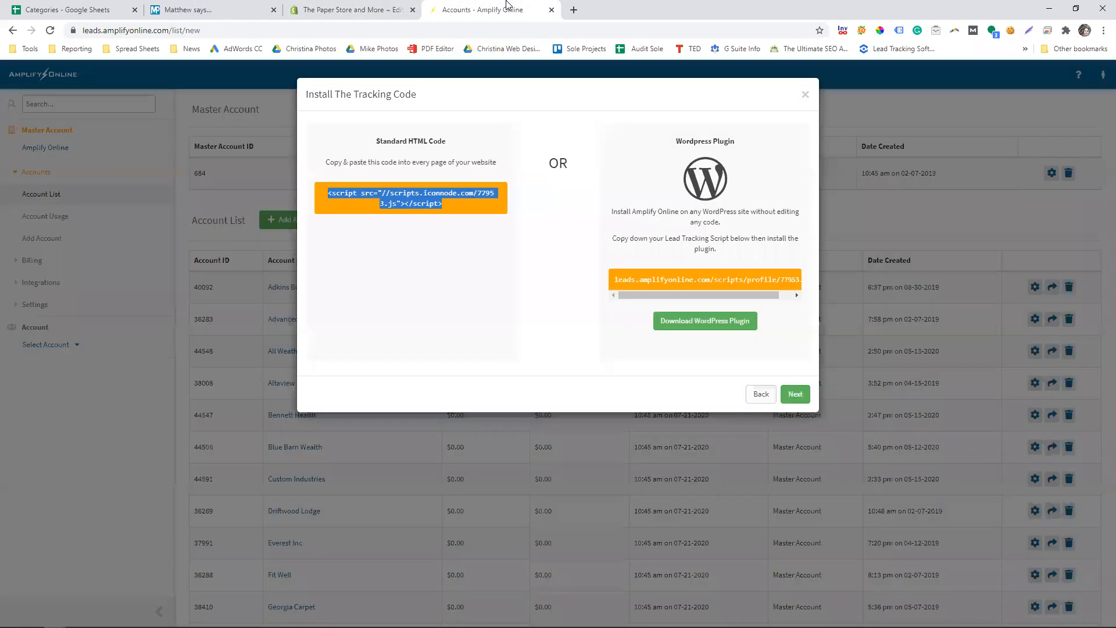
Finish tracking setup, go to The Paper Store & More dashboard, and clear all lead filters
{"action": "left_click", "coordinate": [792, 388]}
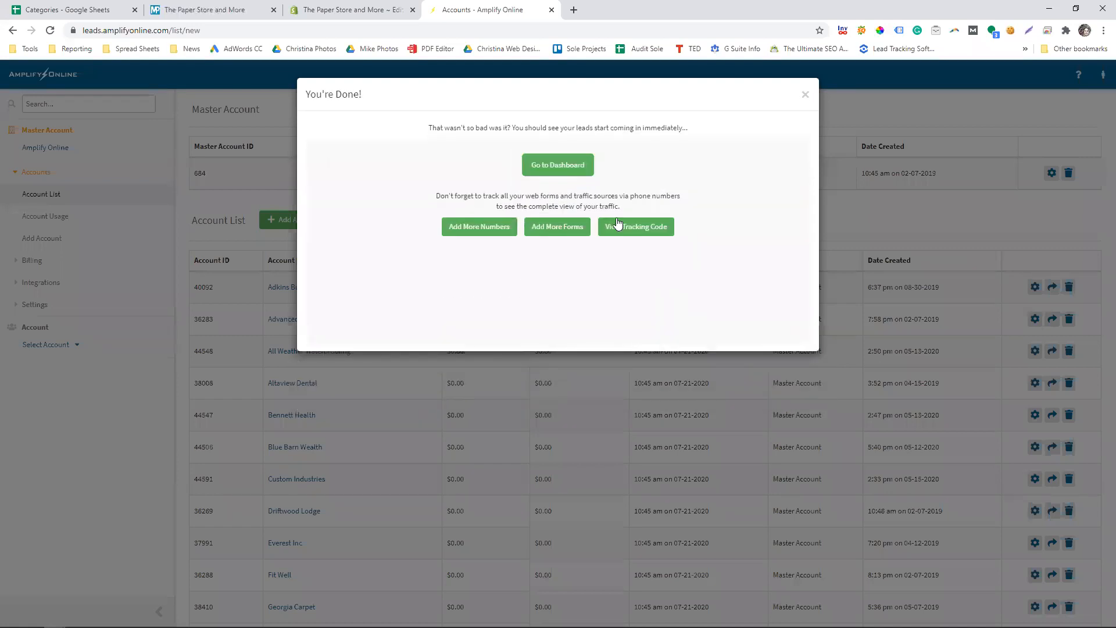
{"action": "left_click", "coordinate": [573, 164]}
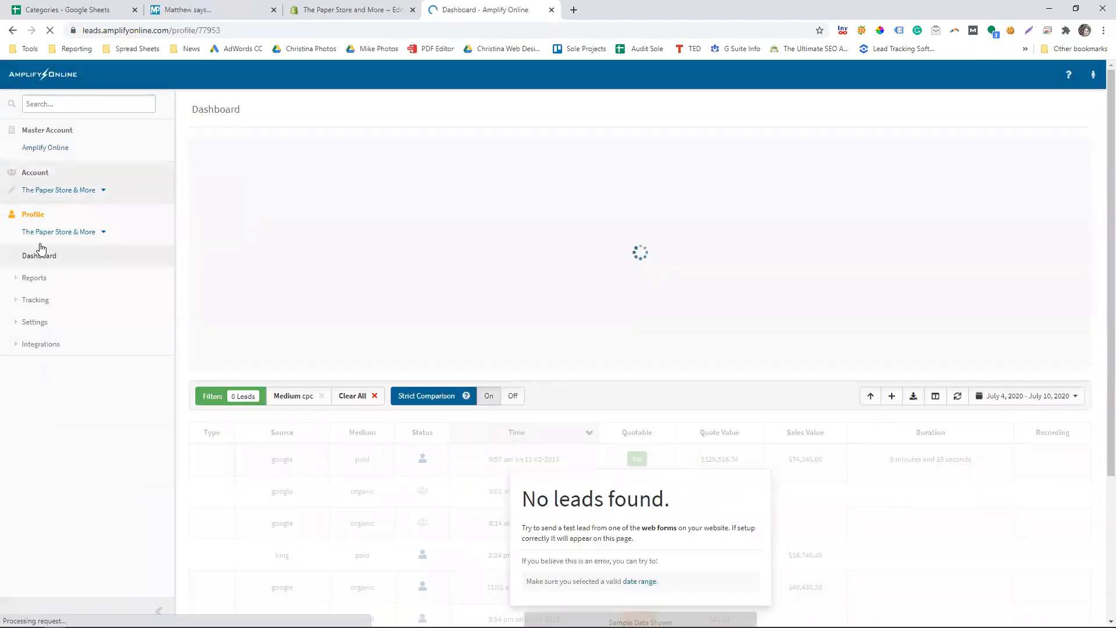
{"action": "scroll", "coordinate": [578, 461], "scroll_direction": "down", "scroll_amount": 4}
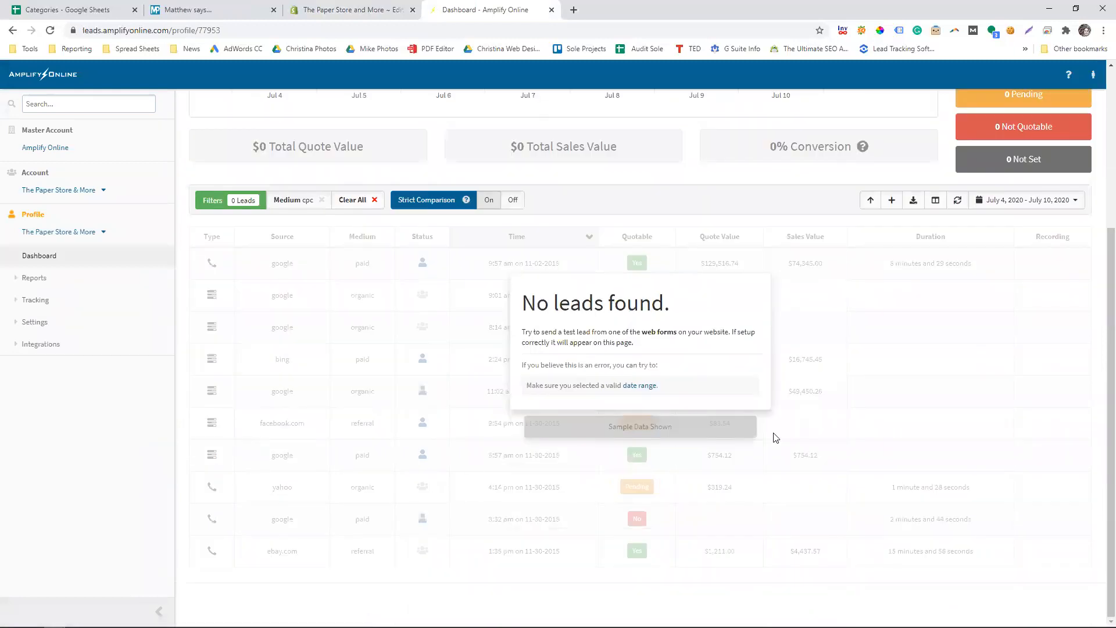
{"action": "left_click", "coordinate": [356, 200]}
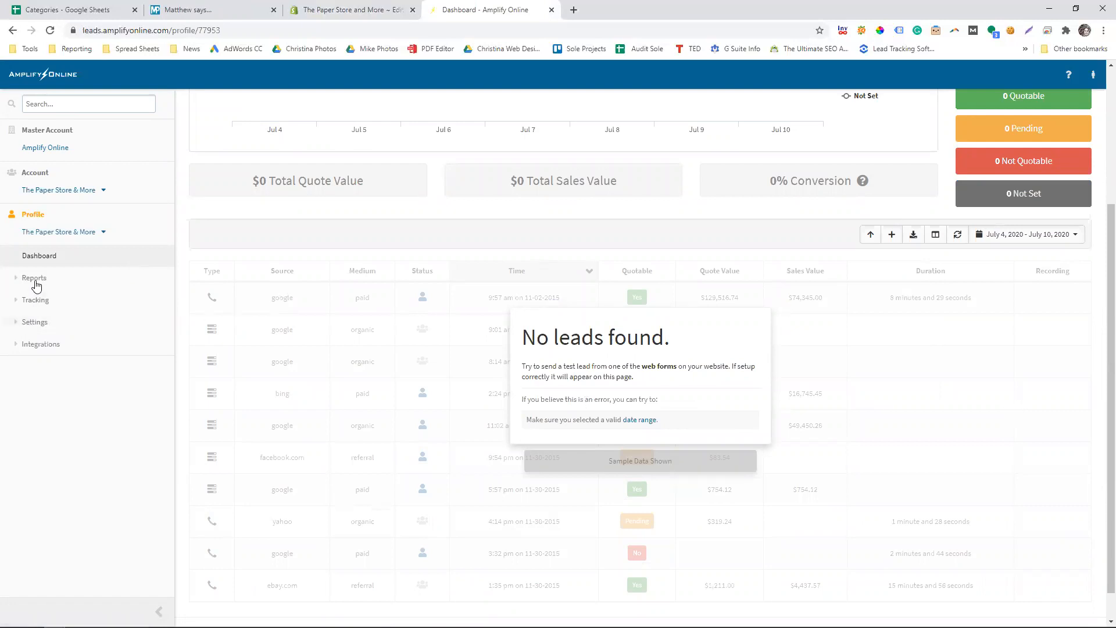
Expand the Reports, Tracking, Settings and Integrations sections in the sidebar
{"action": "left_click", "coordinate": [71, 281]}
{"action": "scroll", "coordinate": [98, 281], "scroll_direction": "down", "scroll_amount": 1}
{"action": "left_click", "coordinate": [64, 540]}
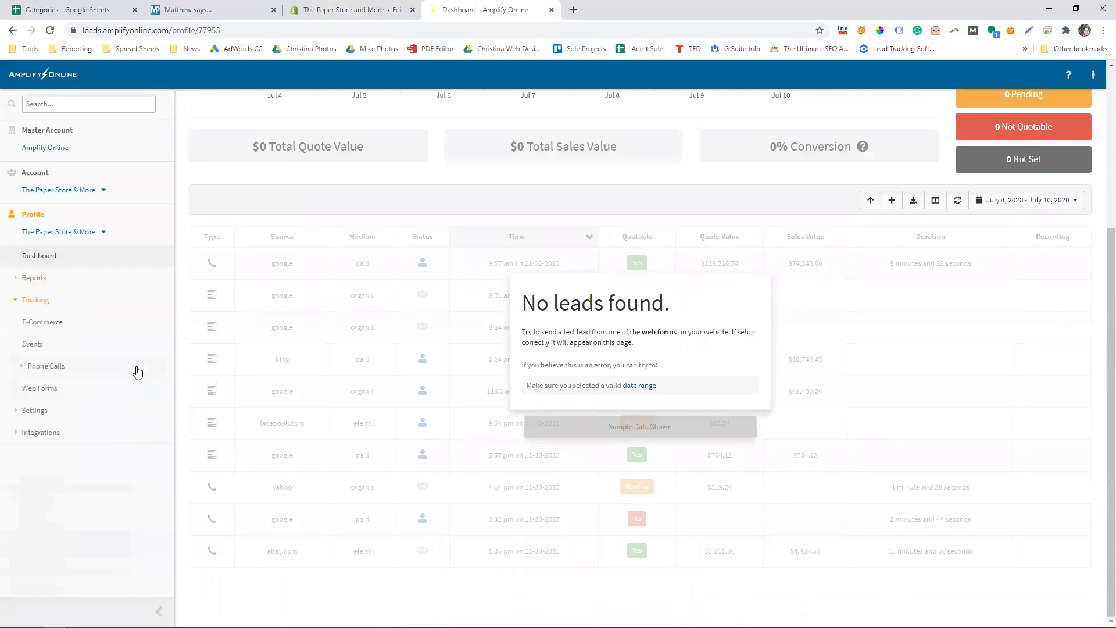
{"action": "left_click", "coordinate": [132, 409]}
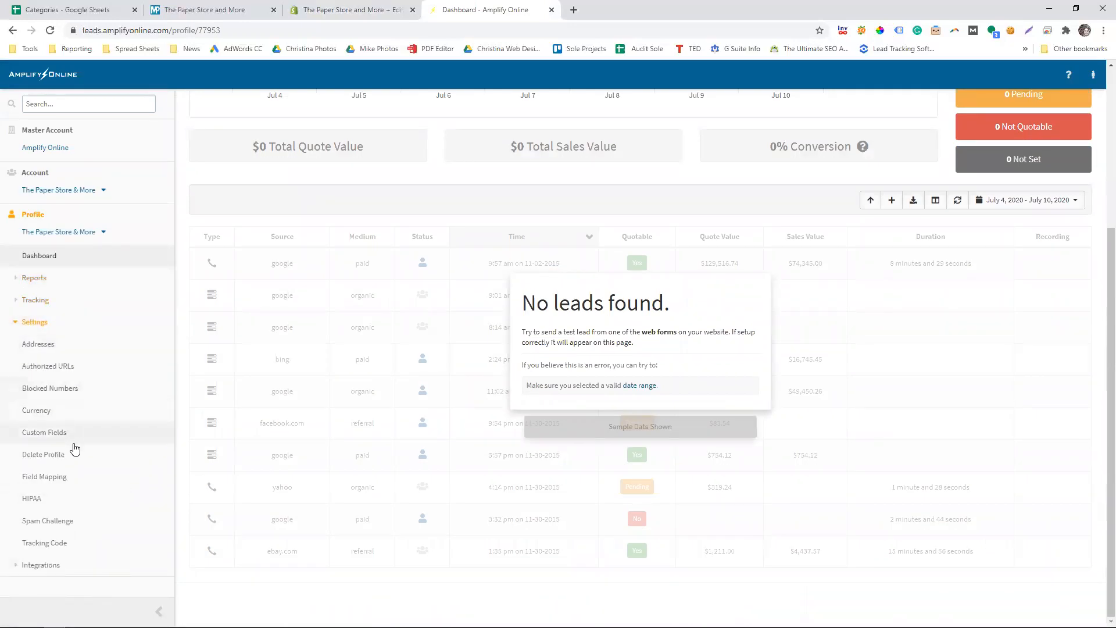
{"action": "left_click", "coordinate": [42, 563]}
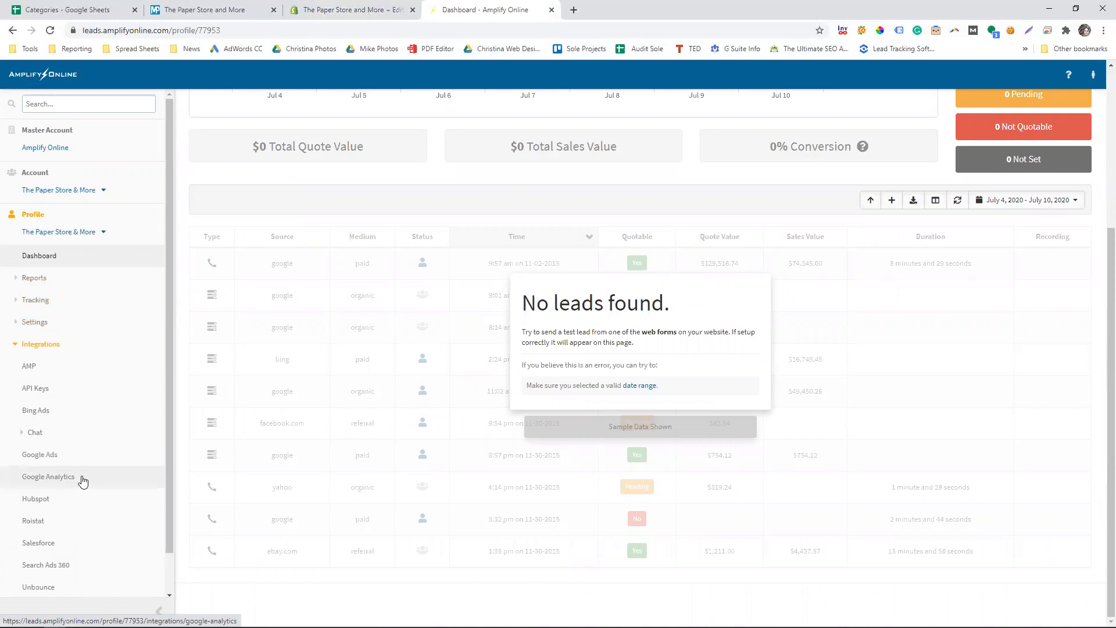
Start adding a Google Analytics tracking ID and copy the UA ID from the Shopify theme code
{"action": "left_click", "coordinate": [61, 477]}
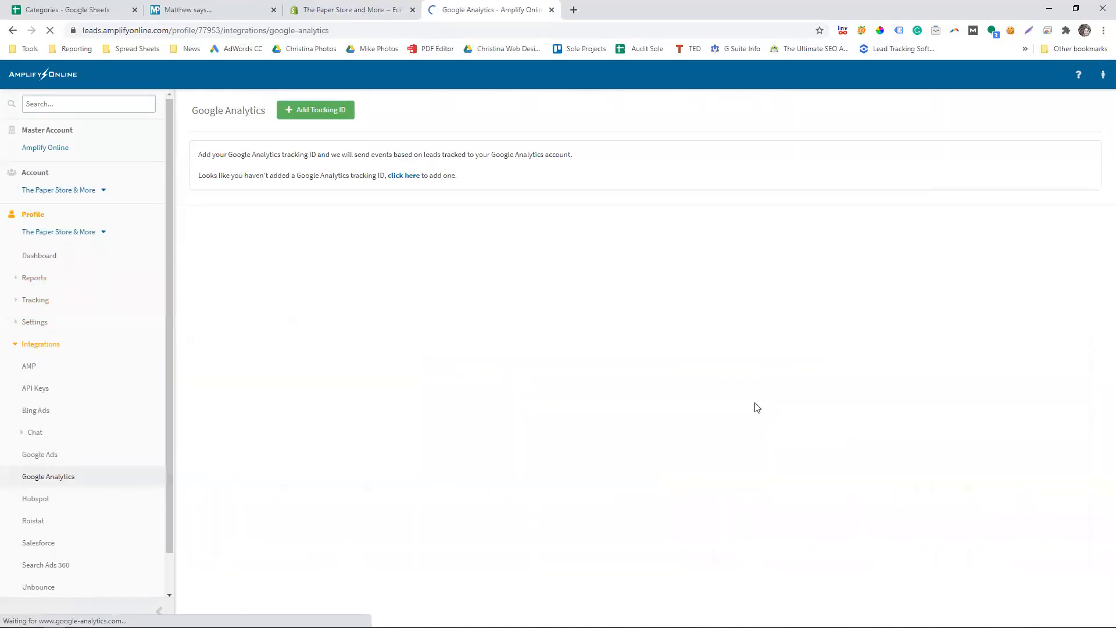
{"action": "left_click", "coordinate": [306, 110]}
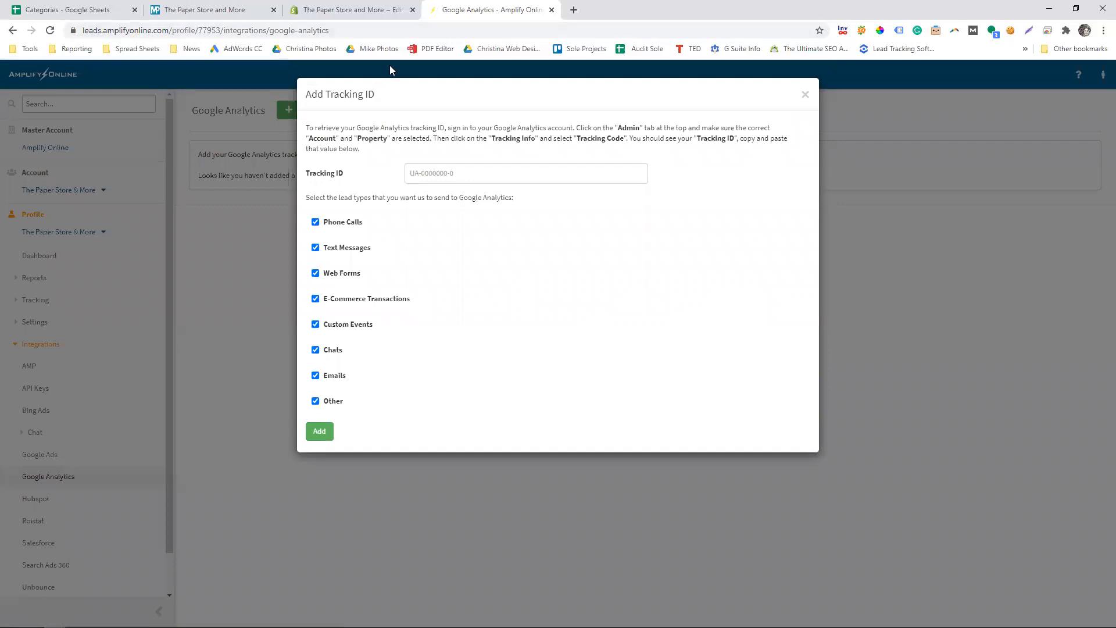
{"action": "left_click", "coordinate": [354, 10]}
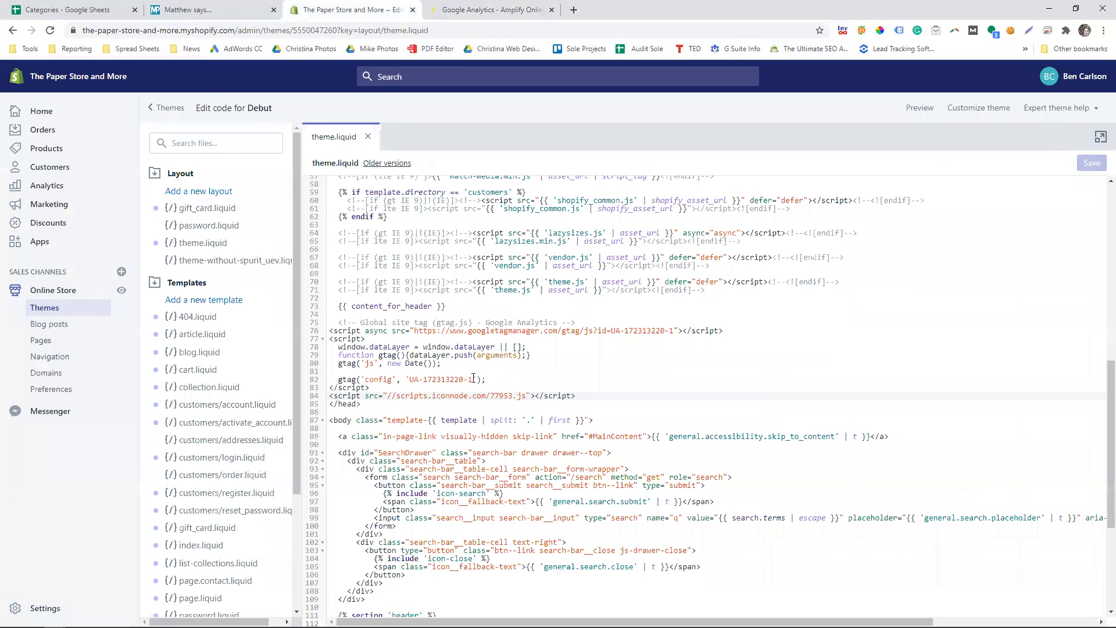
{"action": "left_click_drag", "start_coordinate": [473, 378], "coordinate": [428, 379]}
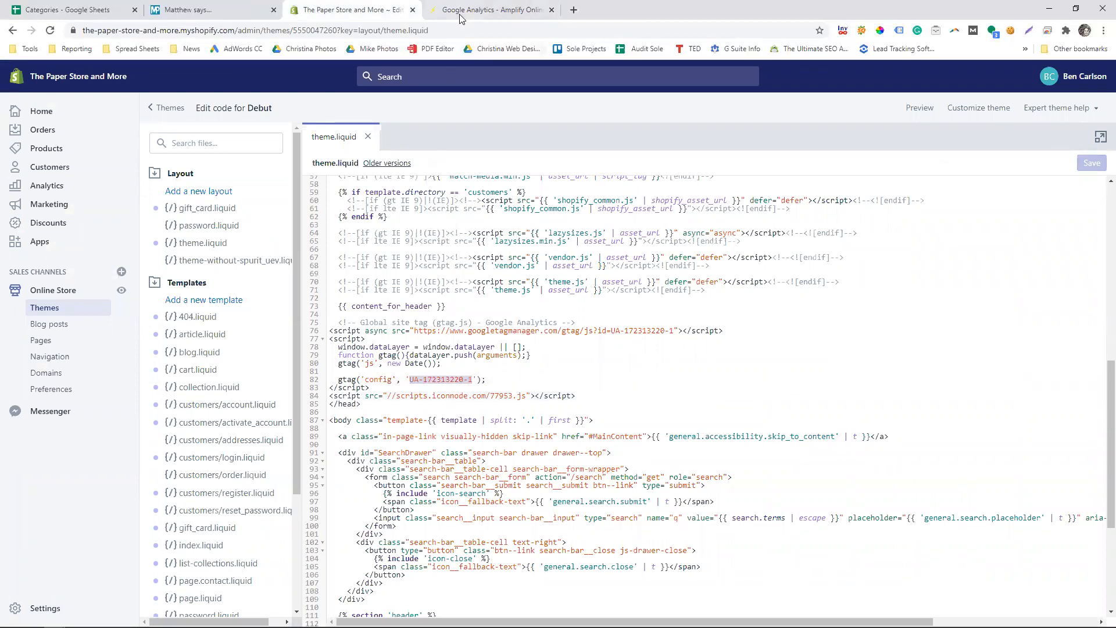
{"action": "left_click", "coordinate": [491, 10]}
Paste the UA tracking ID, add it with all lead types checked, and collapse Integrations
{"action": "left_click", "coordinate": [467, 173]}
{"action": "key", "text": "ctrl+v"}
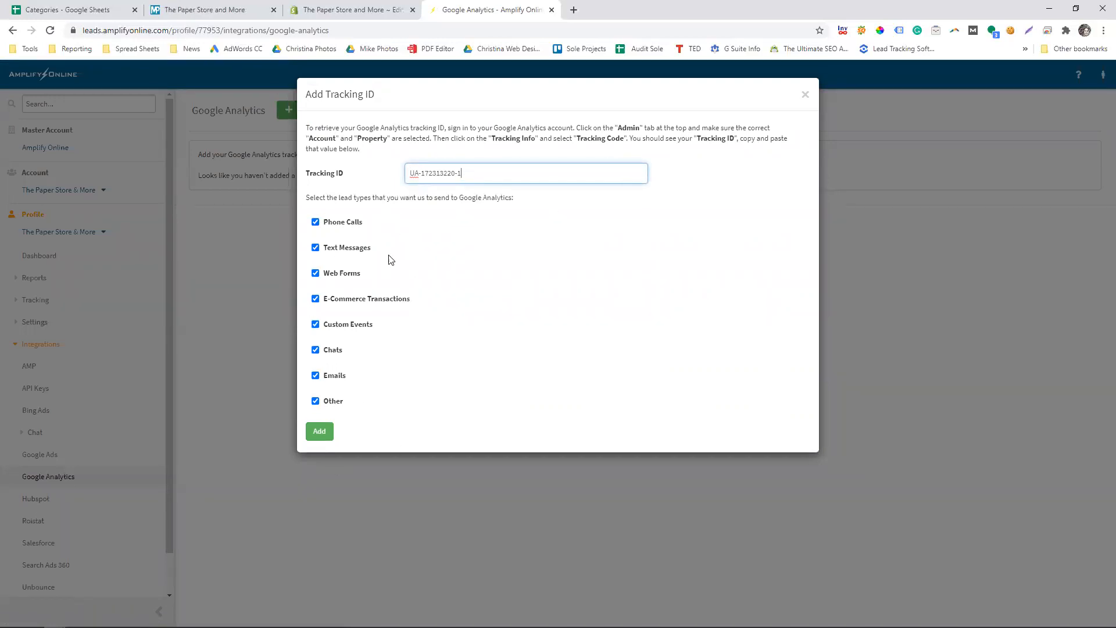
{"action": "left_click", "coordinate": [320, 432]}
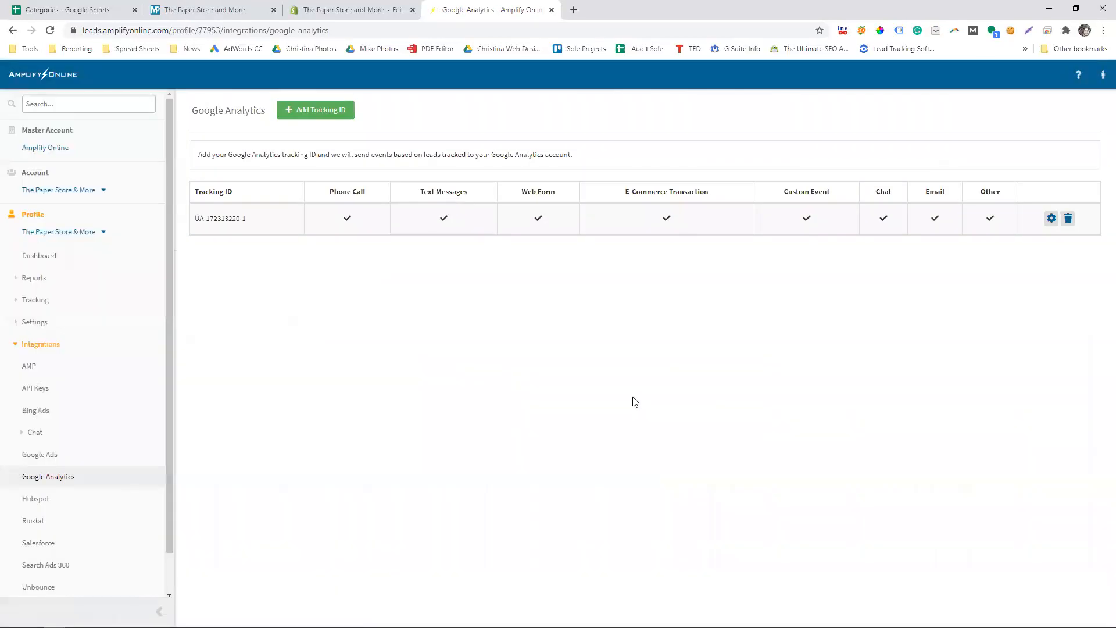
{"action": "scroll", "coordinate": [93, 424], "scroll_direction": "down", "scroll_amount": 1}
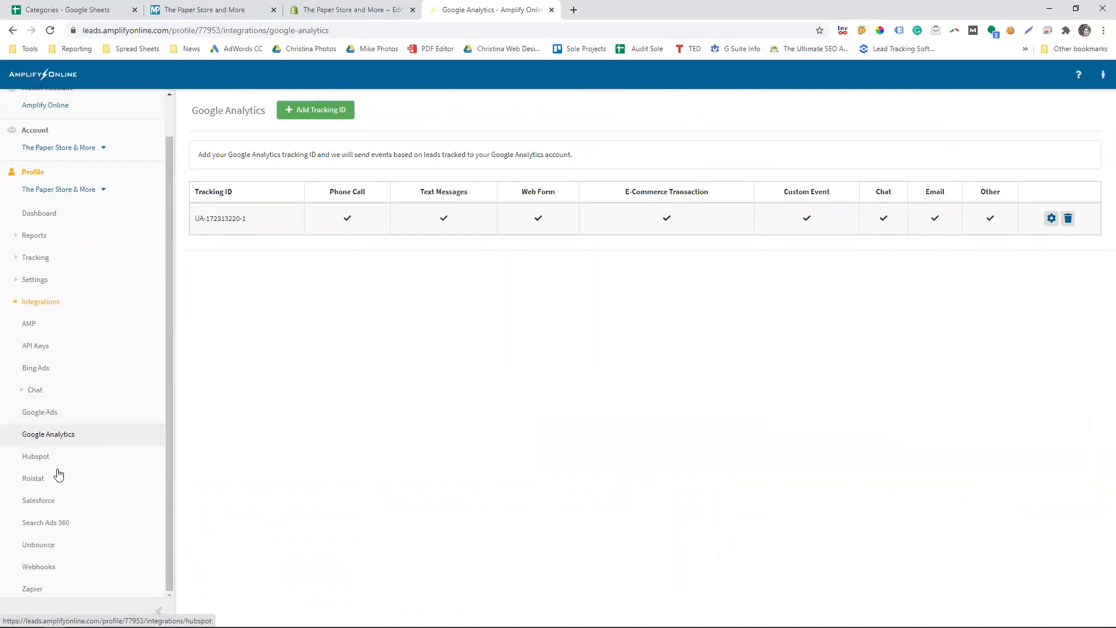
{"action": "left_click", "coordinate": [21, 303]}
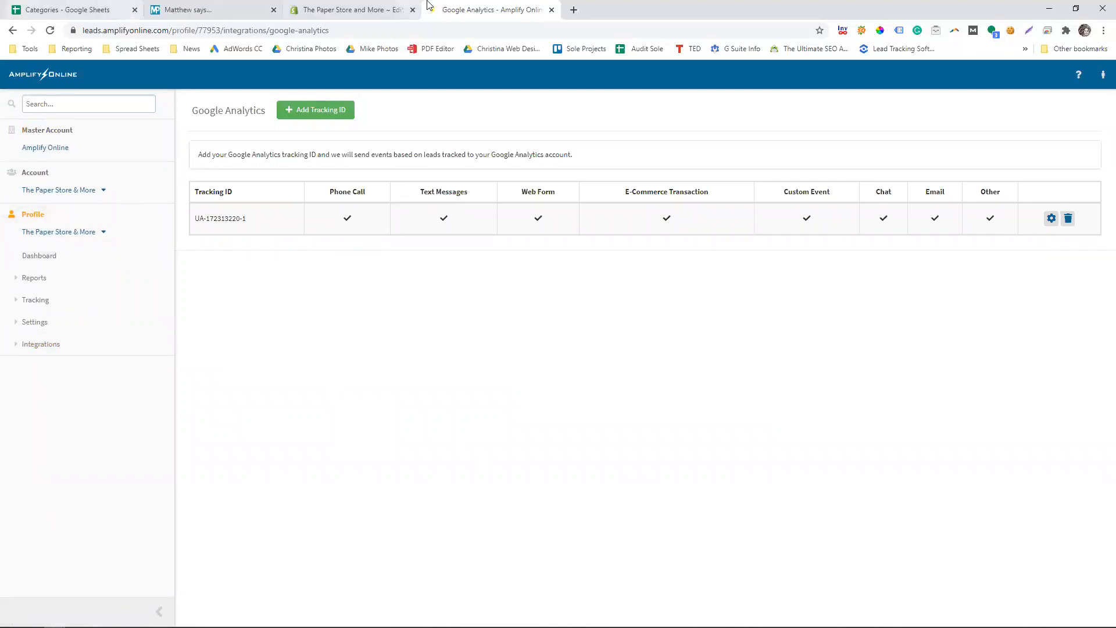
Connect the SEO dashboard's Leads widget to The Paper Store & More WhatConverts profile and save
{"action": "left_click", "coordinate": [244, 10]}
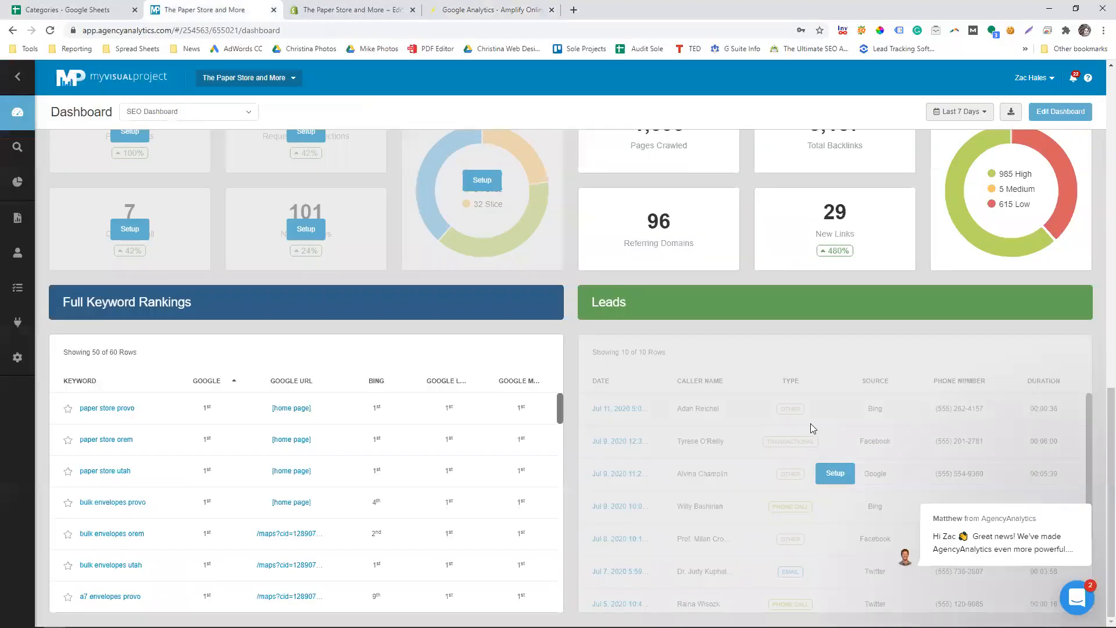
{"action": "left_click", "coordinate": [835, 474]}
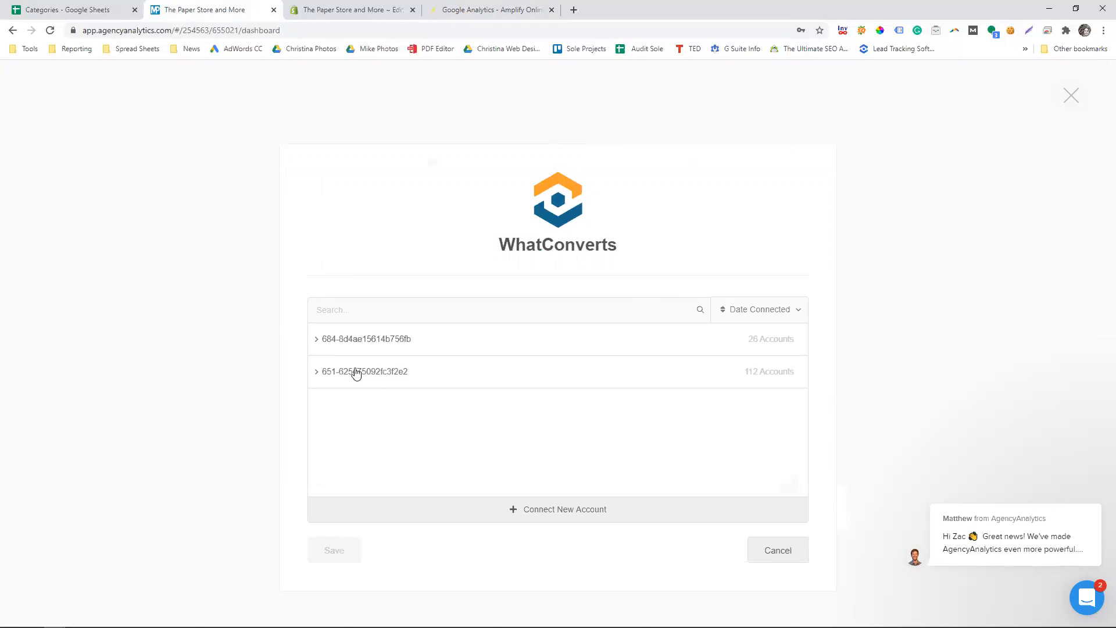
{"action": "left_click", "coordinate": [355, 347]}
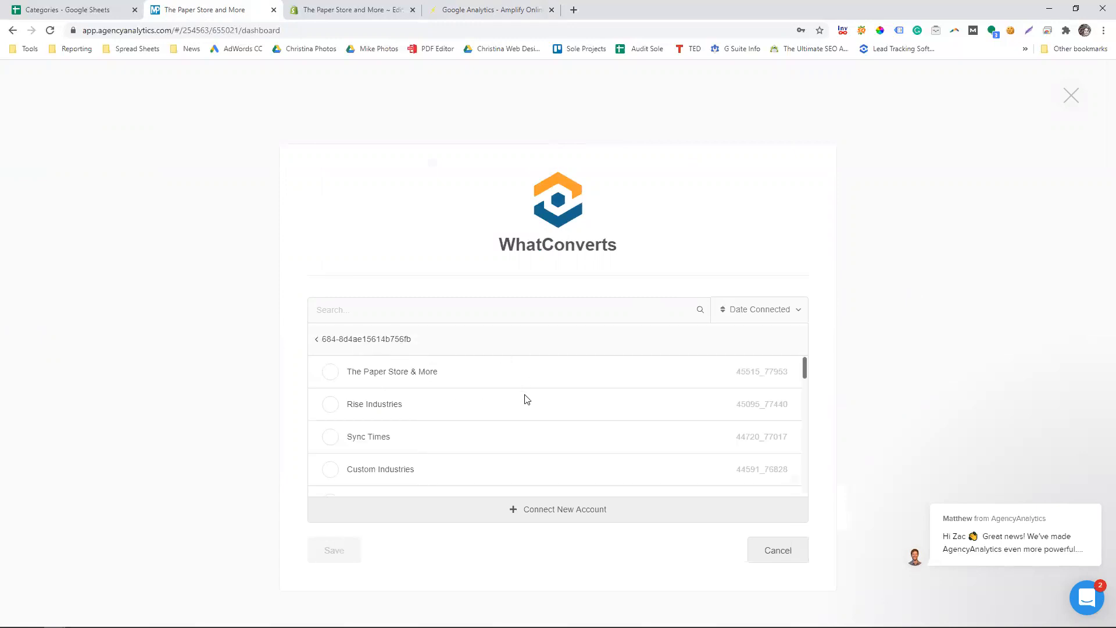
{"action": "left_click", "coordinate": [339, 377]}
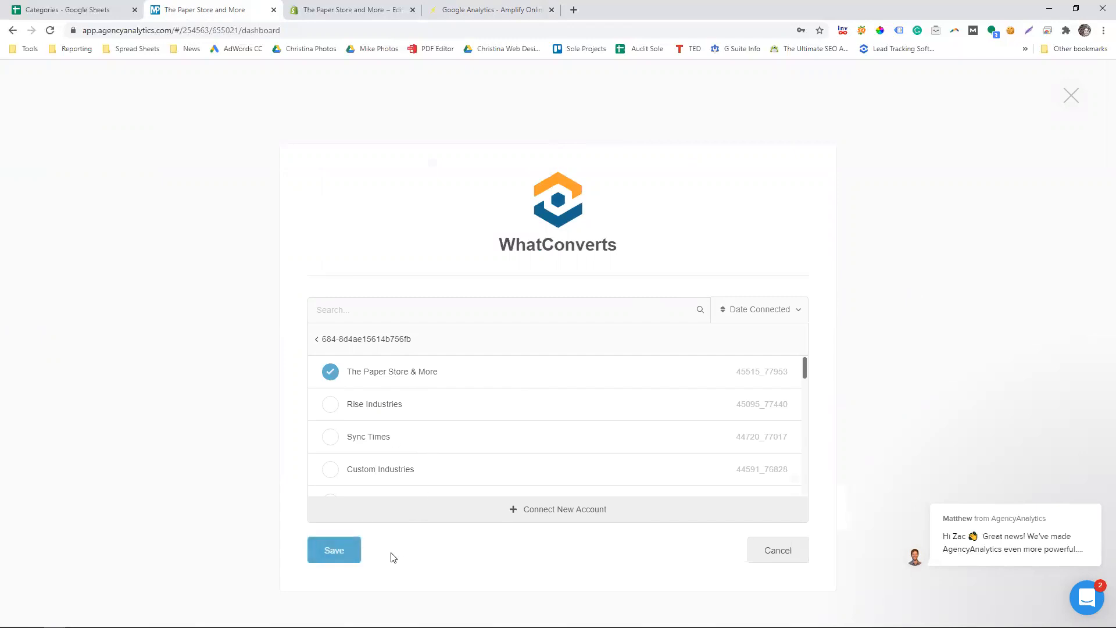
{"action": "left_click", "coordinate": [355, 553]}
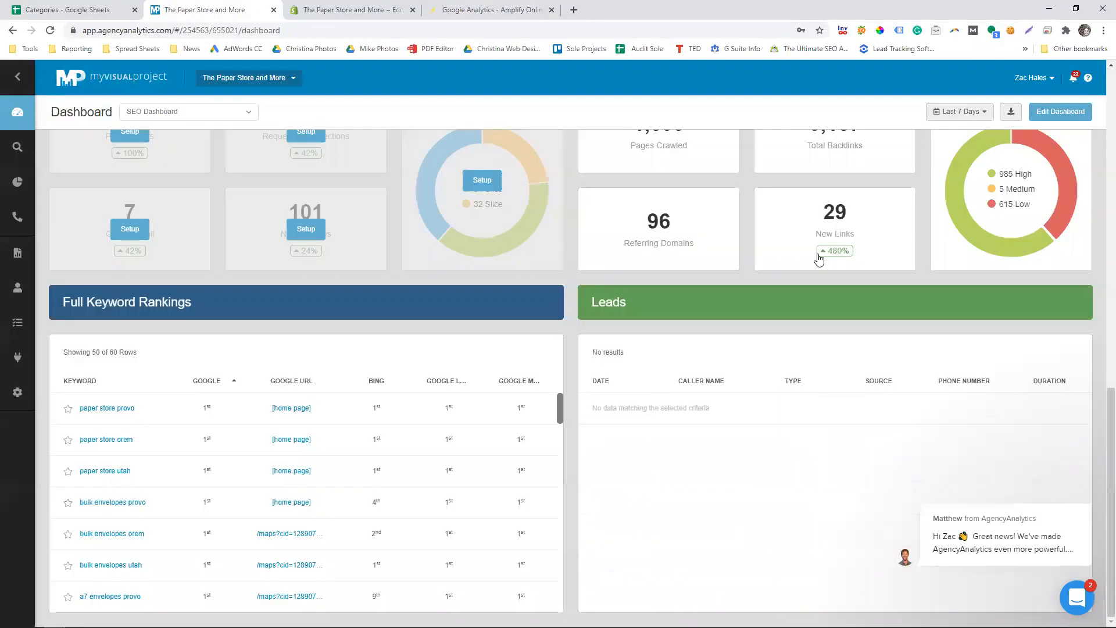
Open SEO > Rankings to view The Paper Store and More's 60 tracked keywords
{"action": "scroll", "coordinate": [286, 430], "scroll_direction": "down", "scroll_amount": 4}
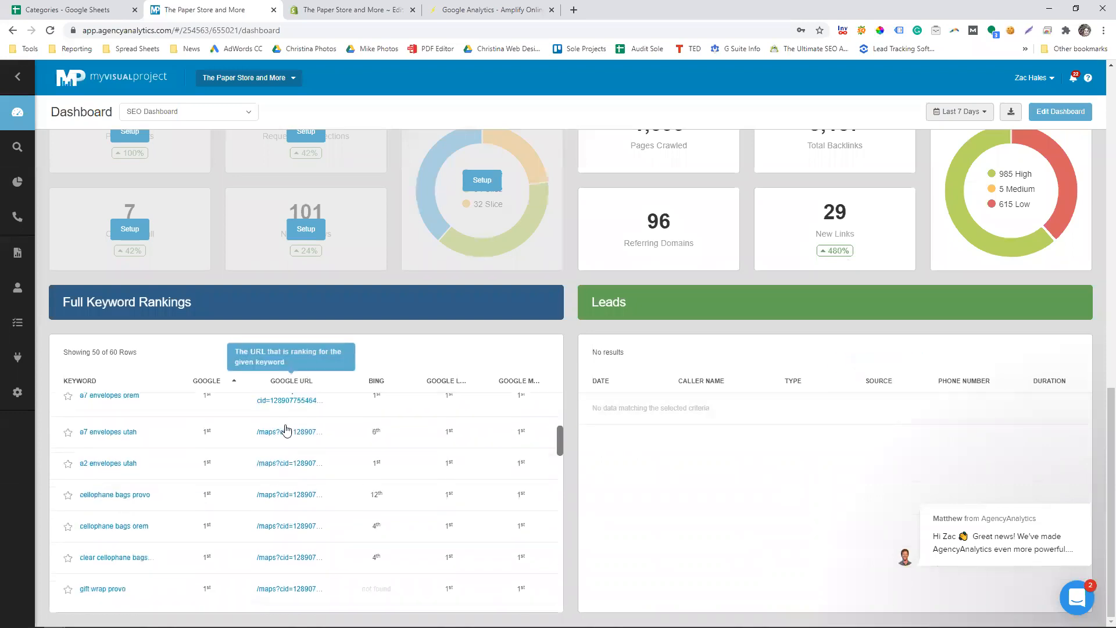
{"action": "scroll", "coordinate": [233, 413], "scroll_direction": "up", "scroll_amount": 10}
{"action": "scroll", "coordinate": [541, 367], "scroll_direction": "down", "scroll_amount": 5}
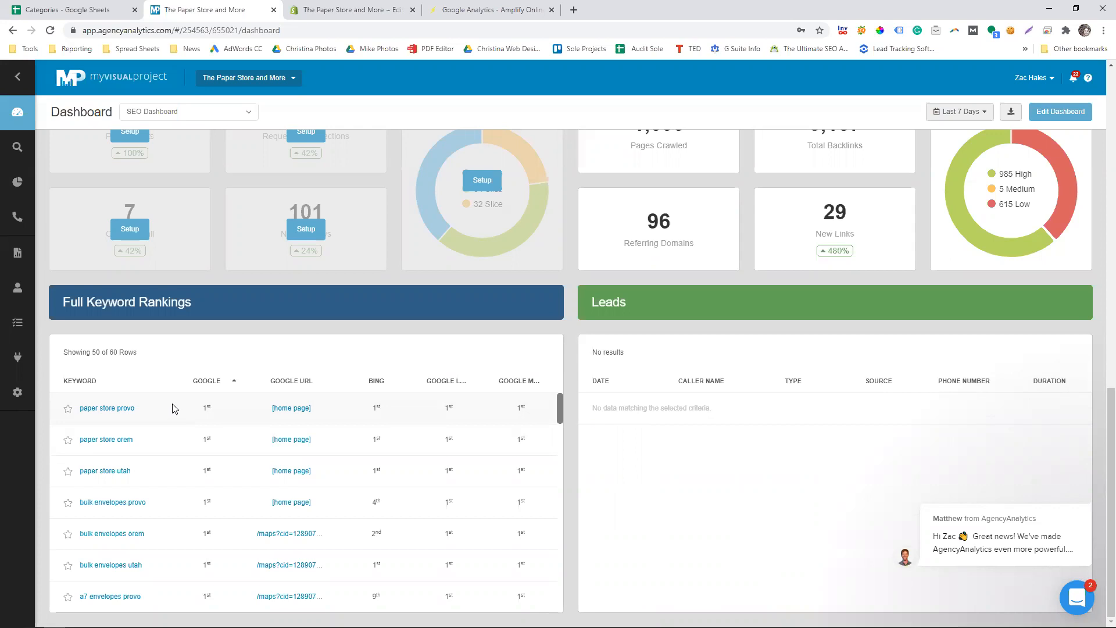
{"action": "left_click", "coordinate": [38, 149]}
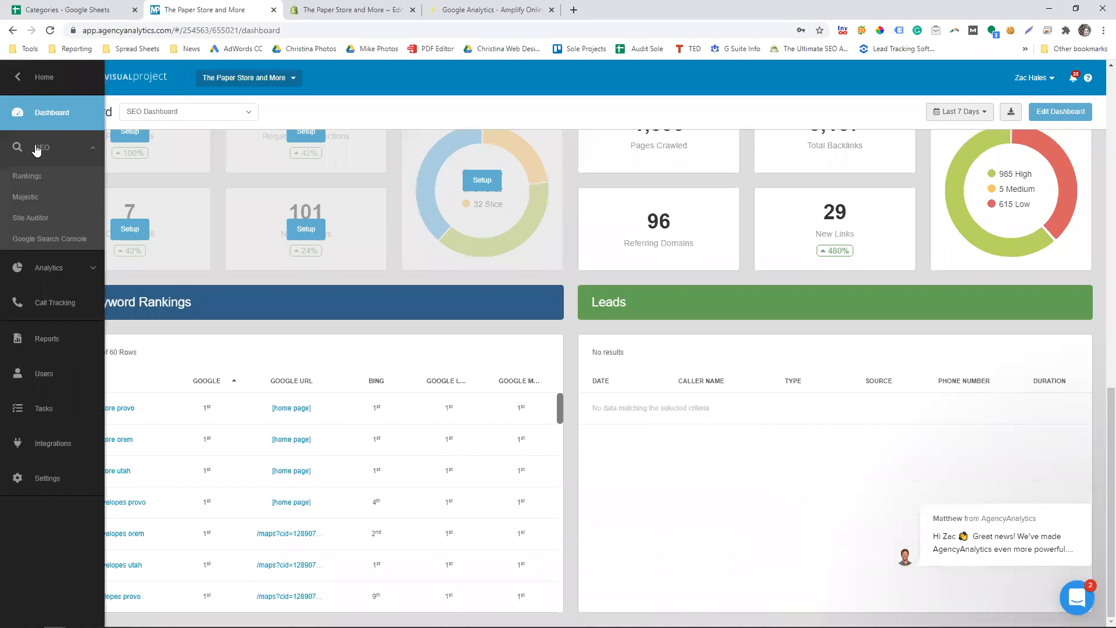
{"action": "left_click", "coordinate": [26, 176]}
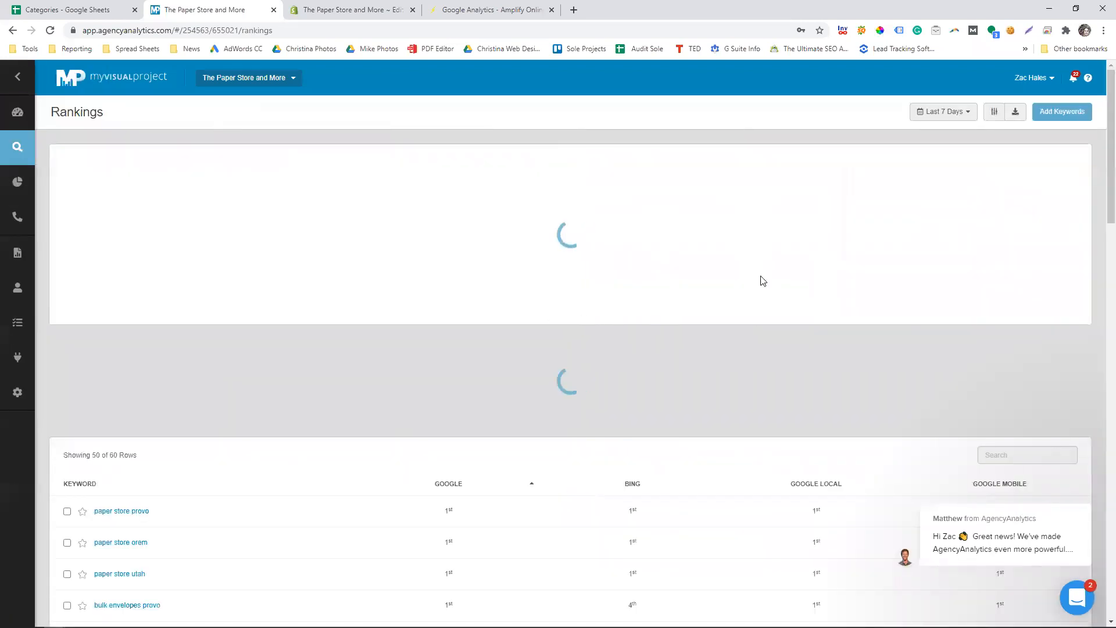
Enter the new keywords and add them for the United States in the default language, with no tags
{"action": "left_click", "coordinate": [1050, 112]}
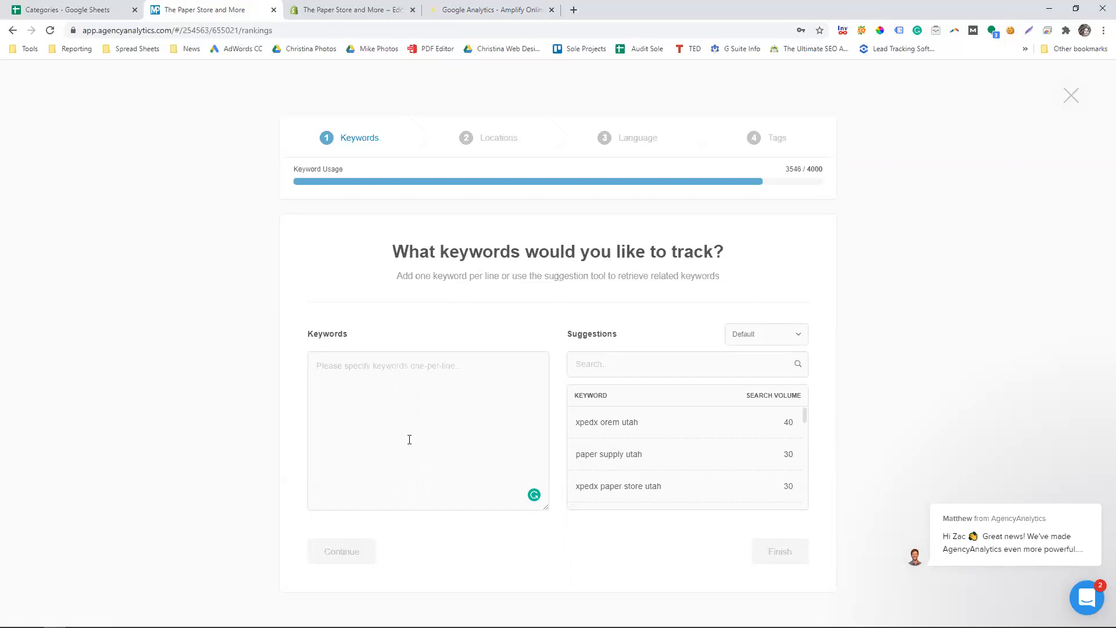
{"action": "type", "text": "Paper Stores"}
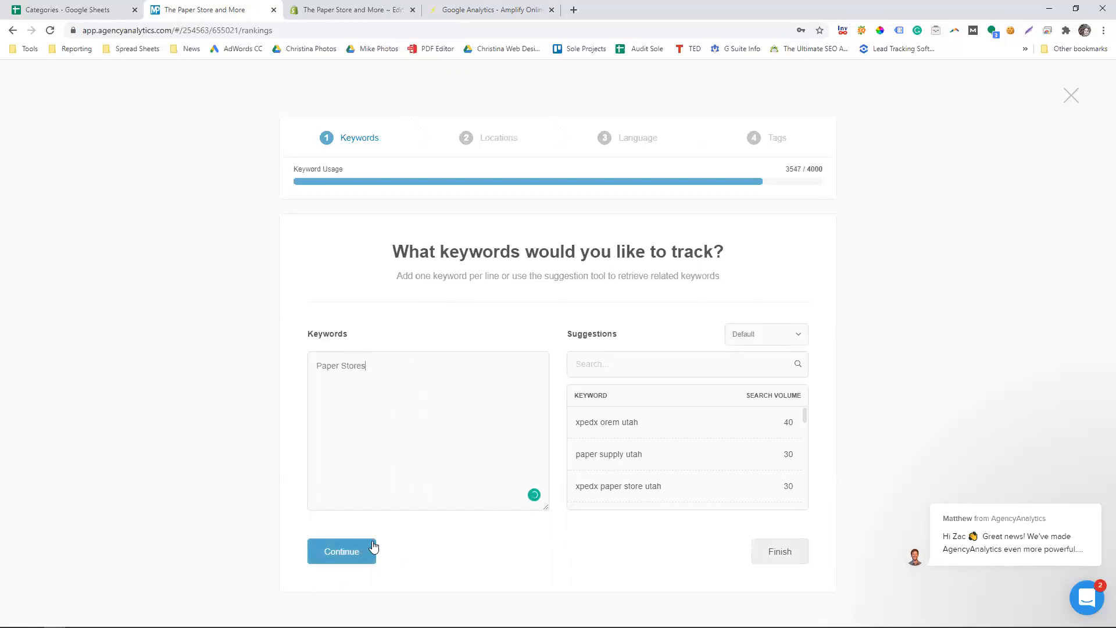
{"action": "left_click", "coordinate": [359, 560]}
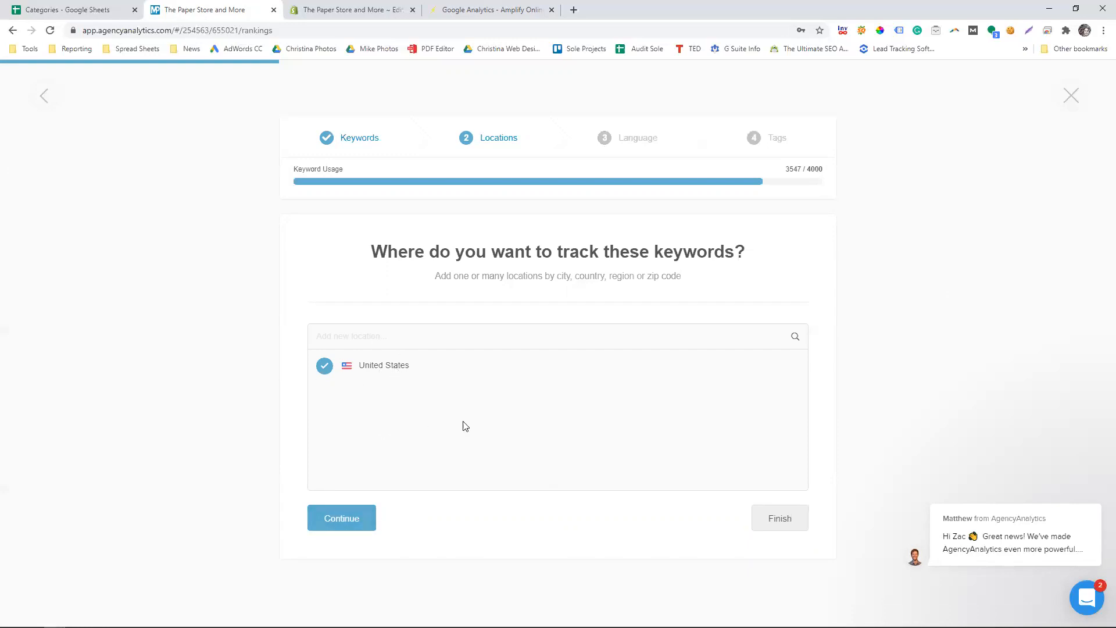
{"action": "left_click", "coordinate": [369, 518]}
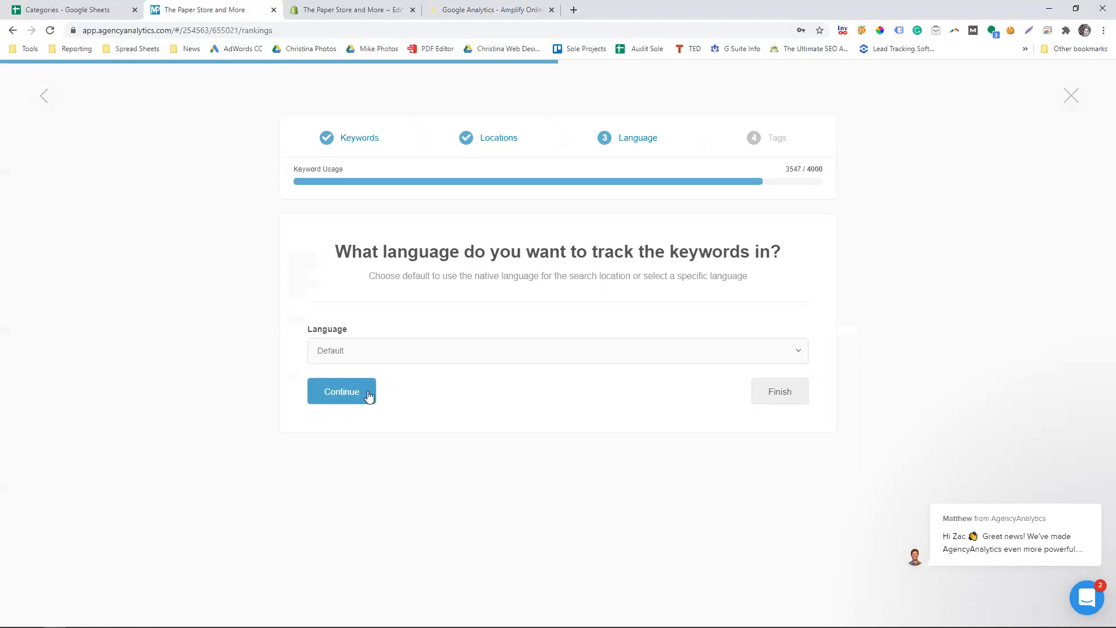
{"action": "left_click", "coordinate": [368, 395]}
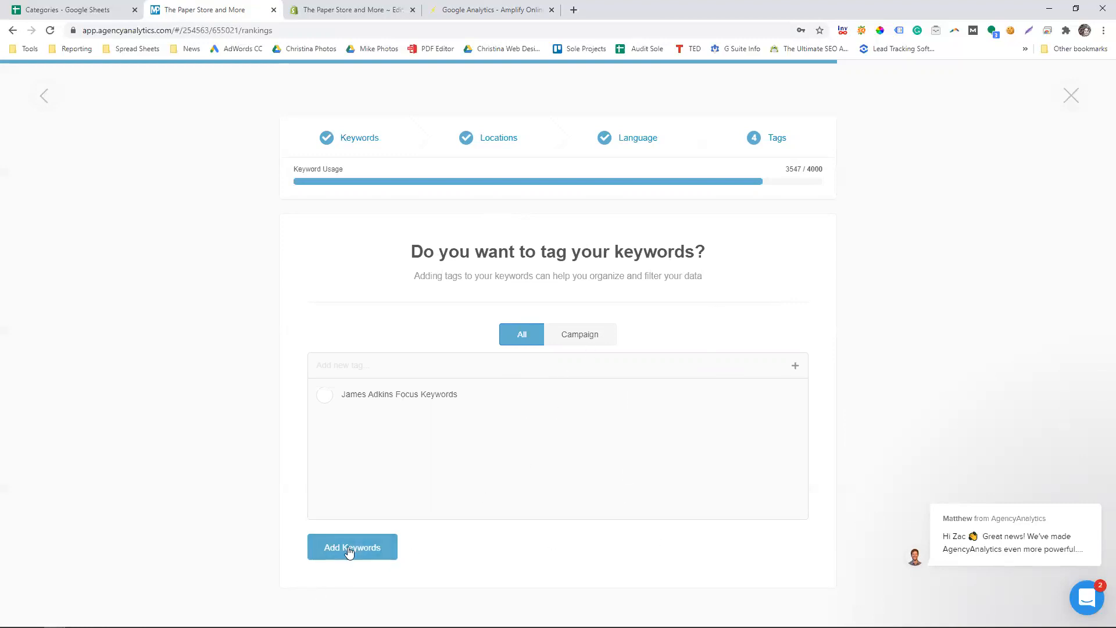
{"action": "left_click", "coordinate": [375, 554]}
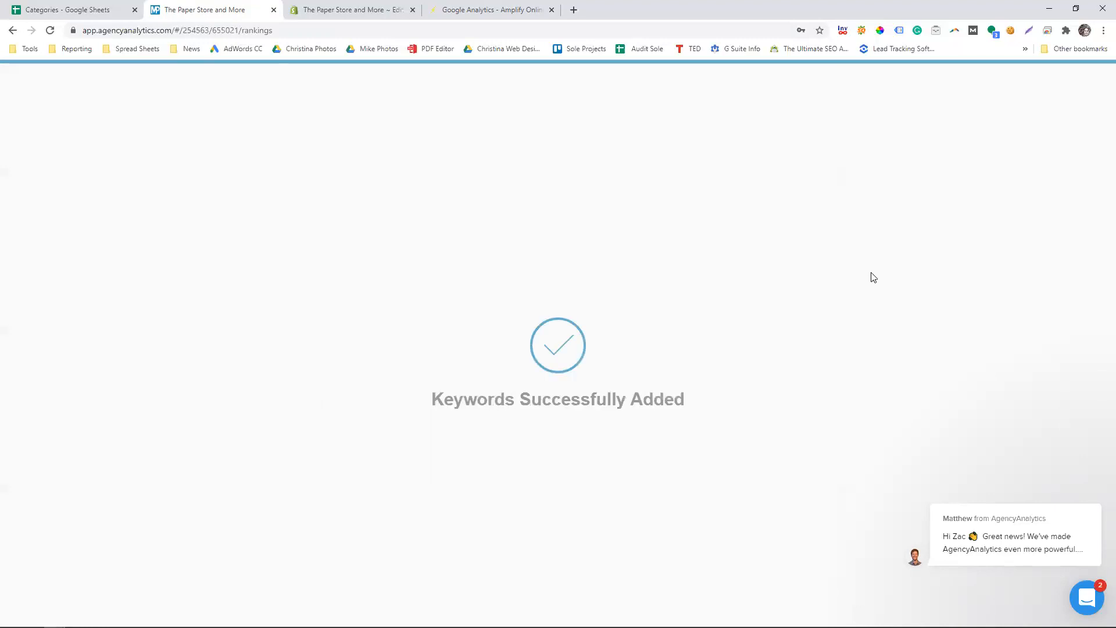
{"action": "scroll", "coordinate": [261, 363], "scroll_direction": "down", "scroll_amount": 1}
Swap the Google Local and Mobile Rankings columns for the Google and Bing Change metrics
{"action": "scroll", "coordinate": [269, 358], "scroll_direction": "down", "scroll_amount": 3}
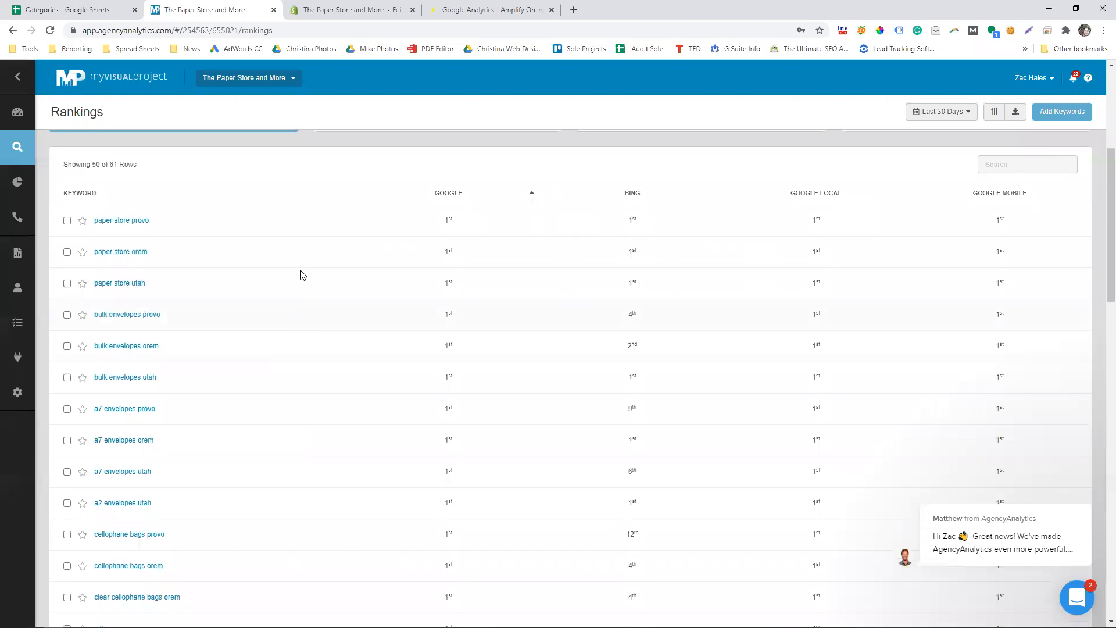
{"action": "left_click", "coordinate": [993, 111]}
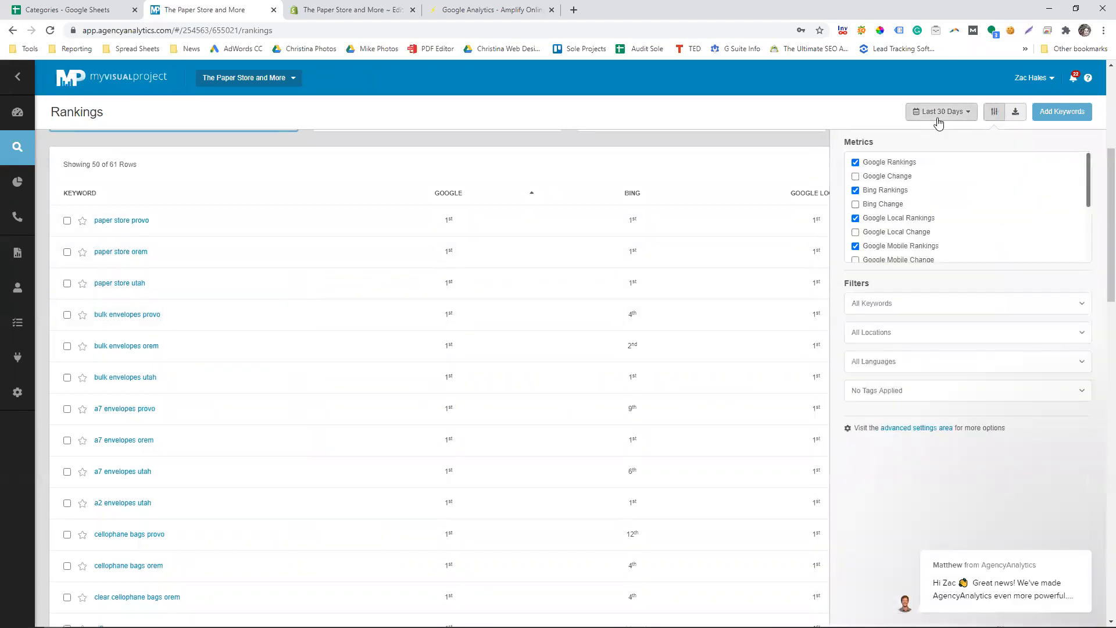
{"action": "scroll", "coordinate": [585, 327], "scroll_direction": "up", "scroll_amount": 4}
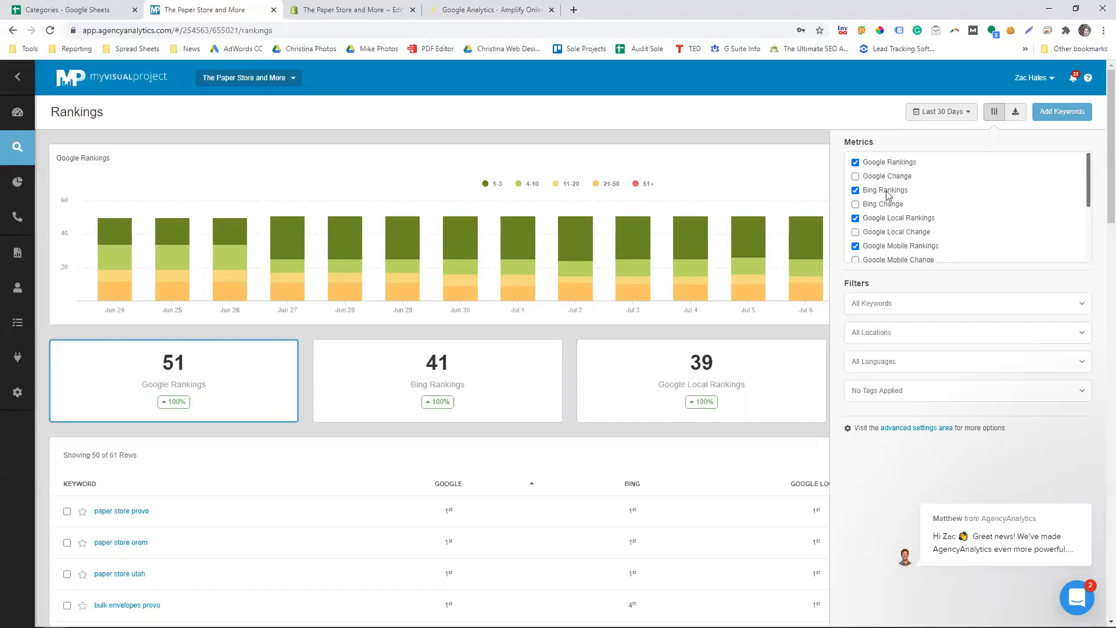
{"action": "left_click", "coordinate": [855, 218]}
{"action": "left_click", "coordinate": [855, 246]}
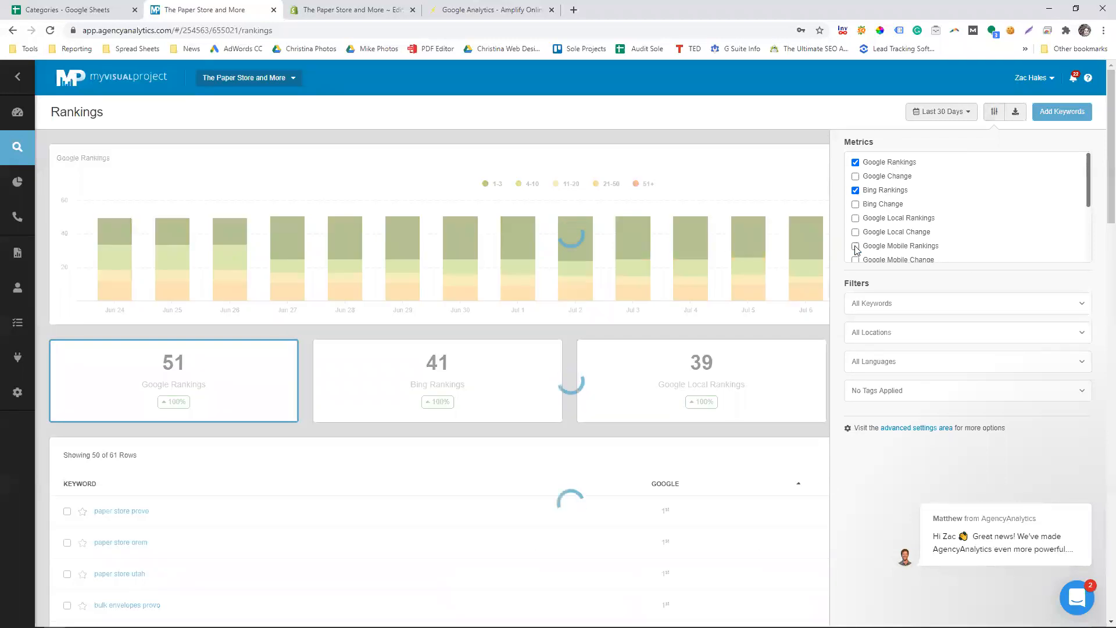
{"action": "left_click", "coordinate": [855, 176]}
{"action": "left_click", "coordinate": [855, 204]}
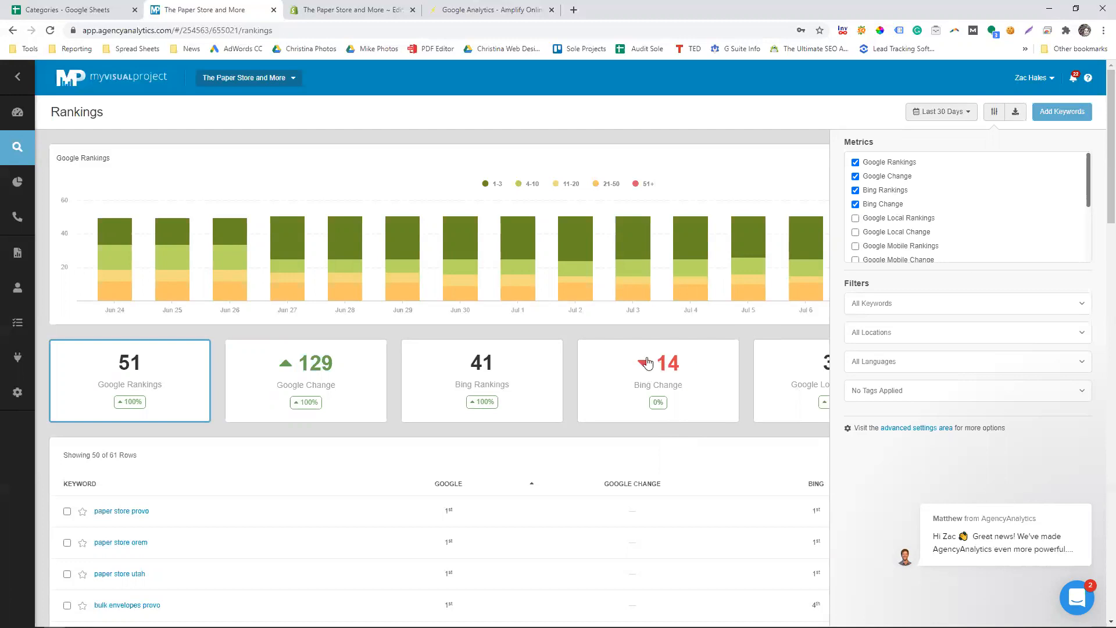
Restore the four Rankings metrics and go to the campaign's advanced settings
{"action": "left_click", "coordinate": [854, 204]}
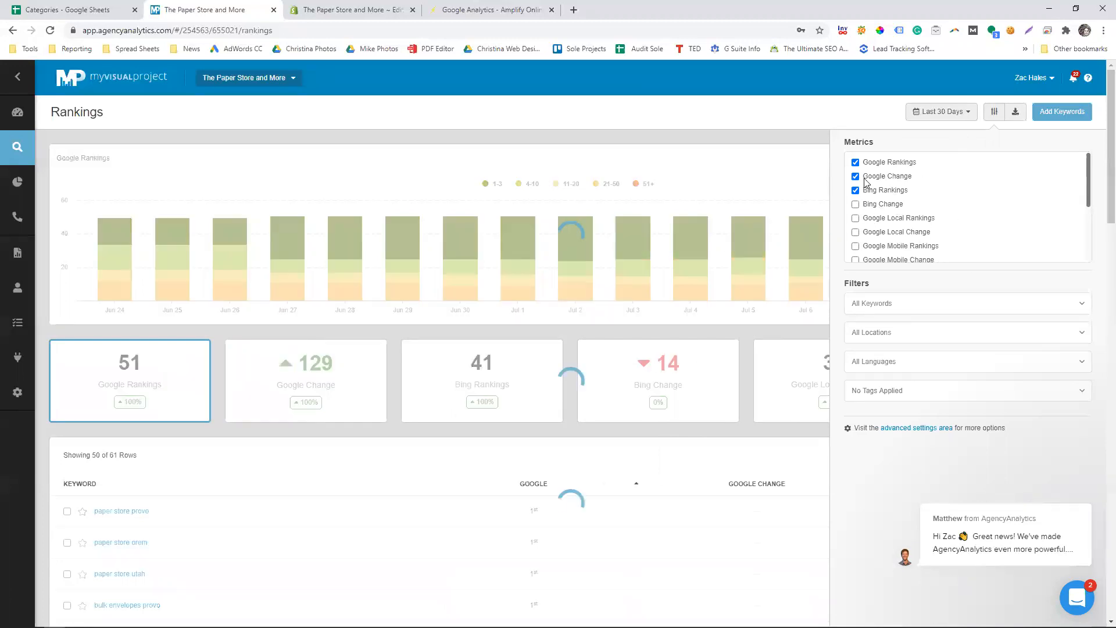
{"action": "left_click", "coordinate": [855, 176]}
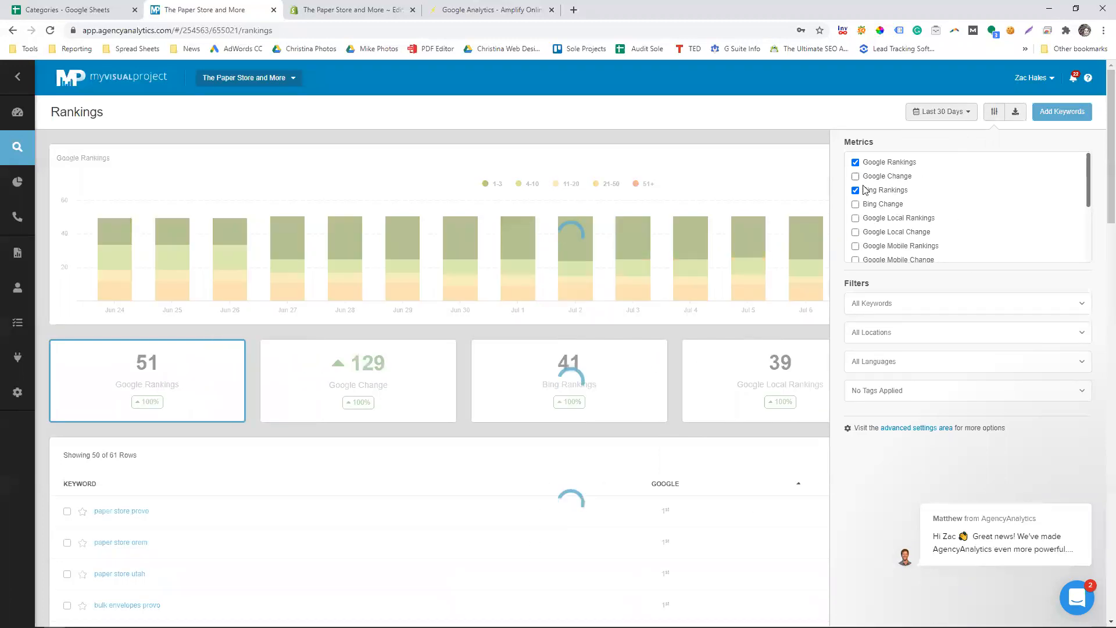
{"action": "left_click", "coordinate": [856, 219]}
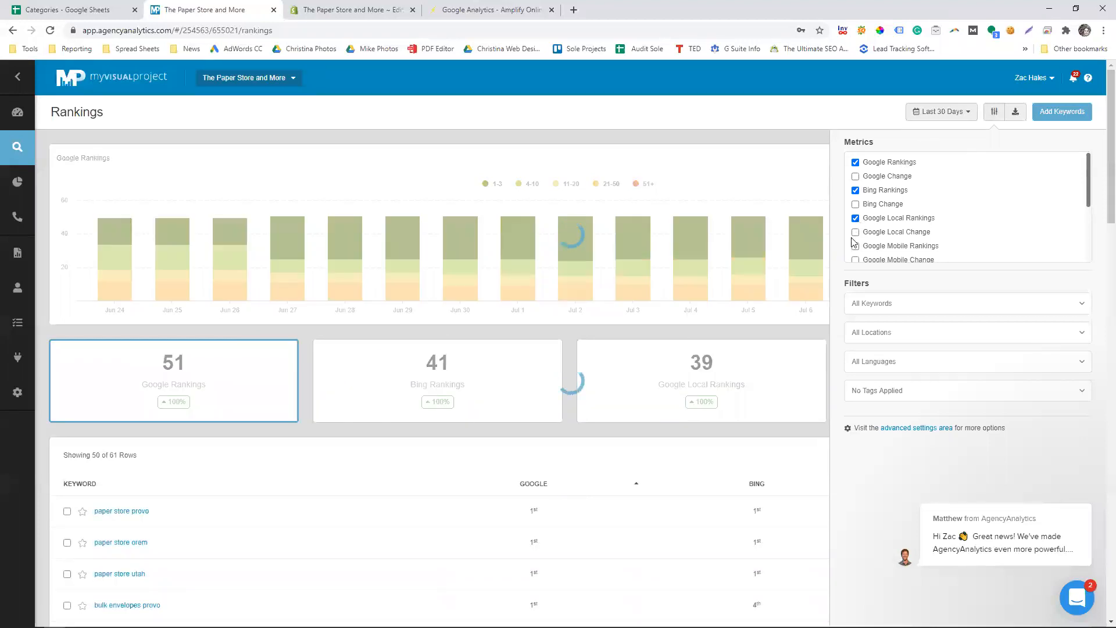
{"action": "left_click", "coordinate": [855, 247]}
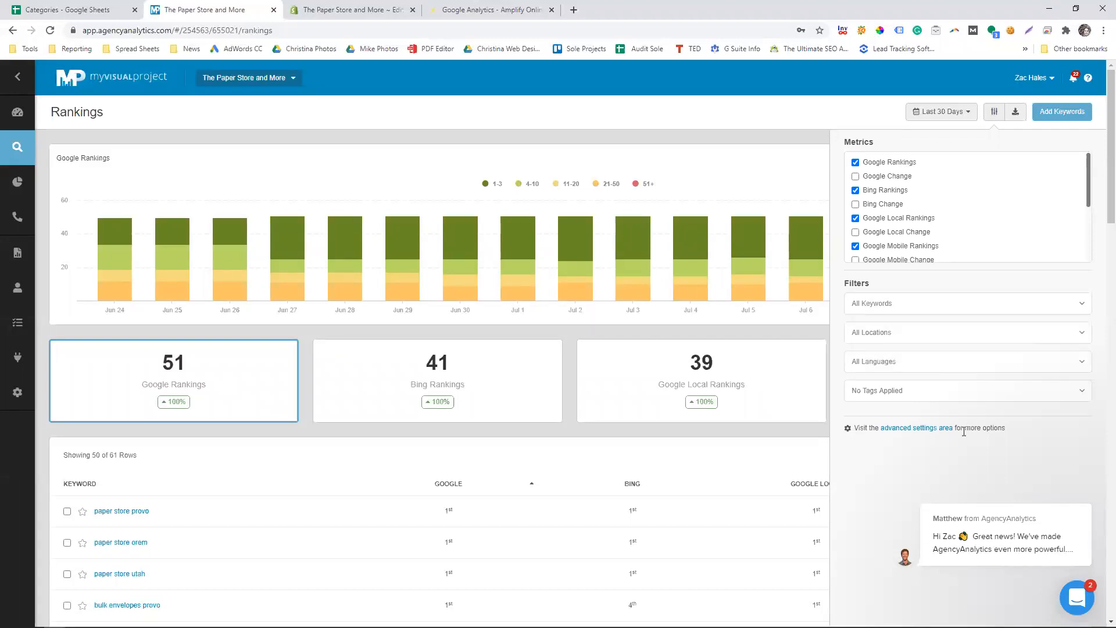
{"action": "left_click", "coordinate": [923, 430]}
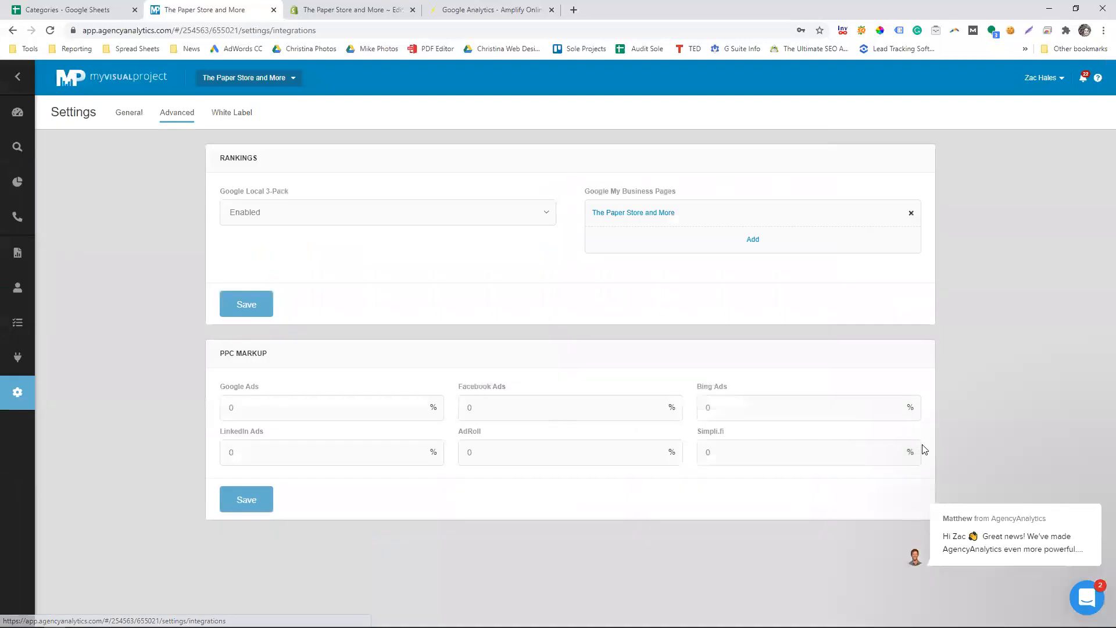
Navigate through the sidebar's SEO menu back to the Rankings page
{"action": "mouse_move", "coordinate": [18, 78]}
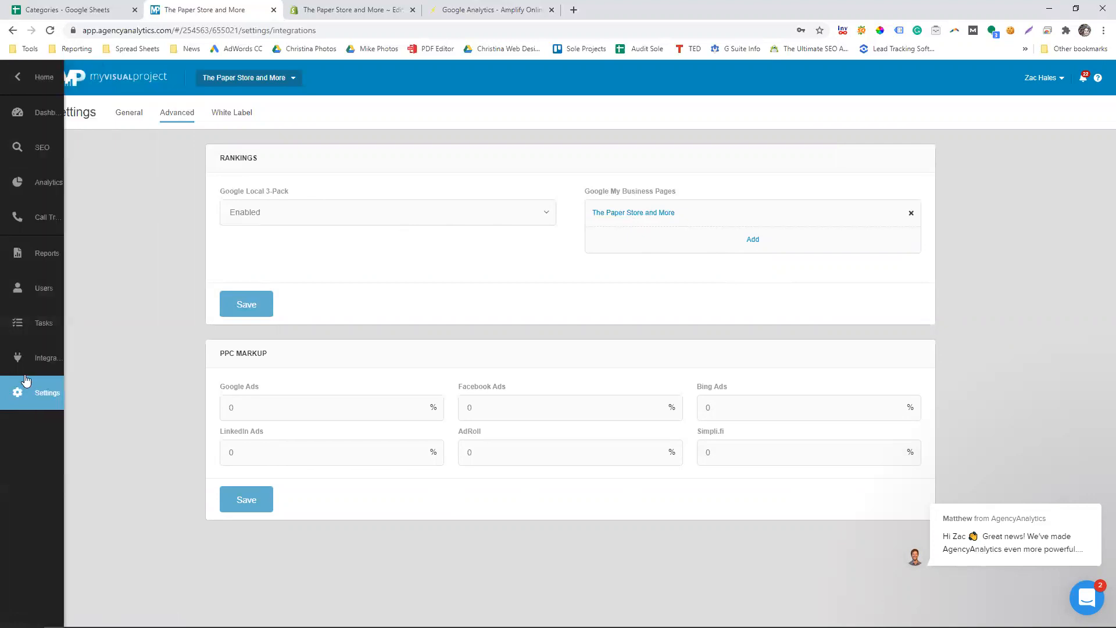
{"action": "left_click", "coordinate": [35, 148]}
{"action": "left_click", "coordinate": [29, 177]}
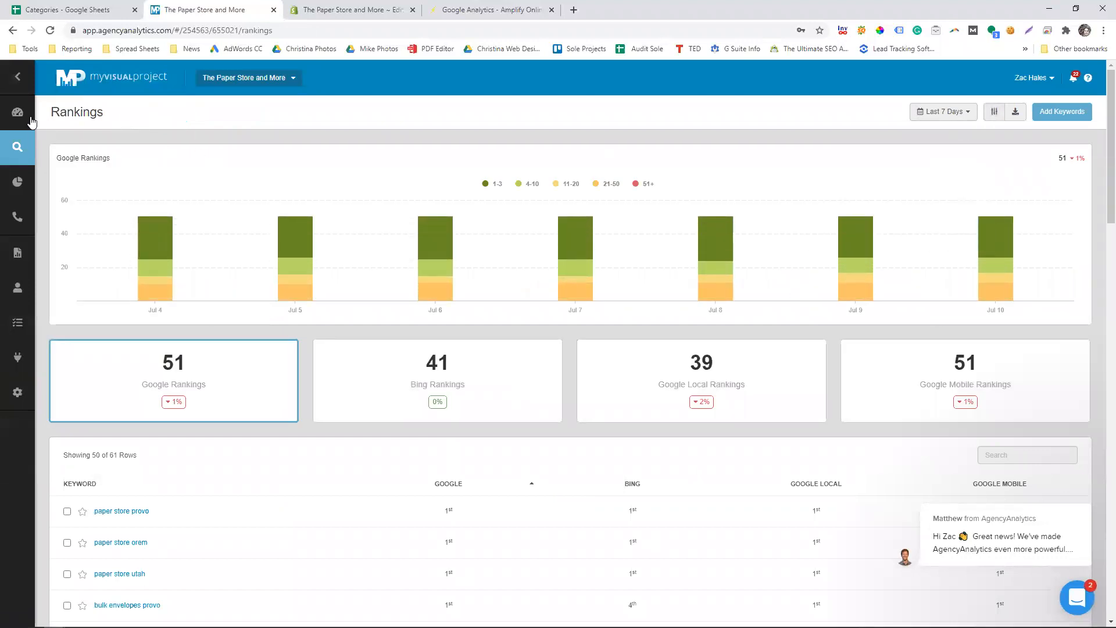
Look over the Dashboard, then return to SEO Rankings and open its Metrics and Filters options
{"action": "left_click", "coordinate": [19, 112]}
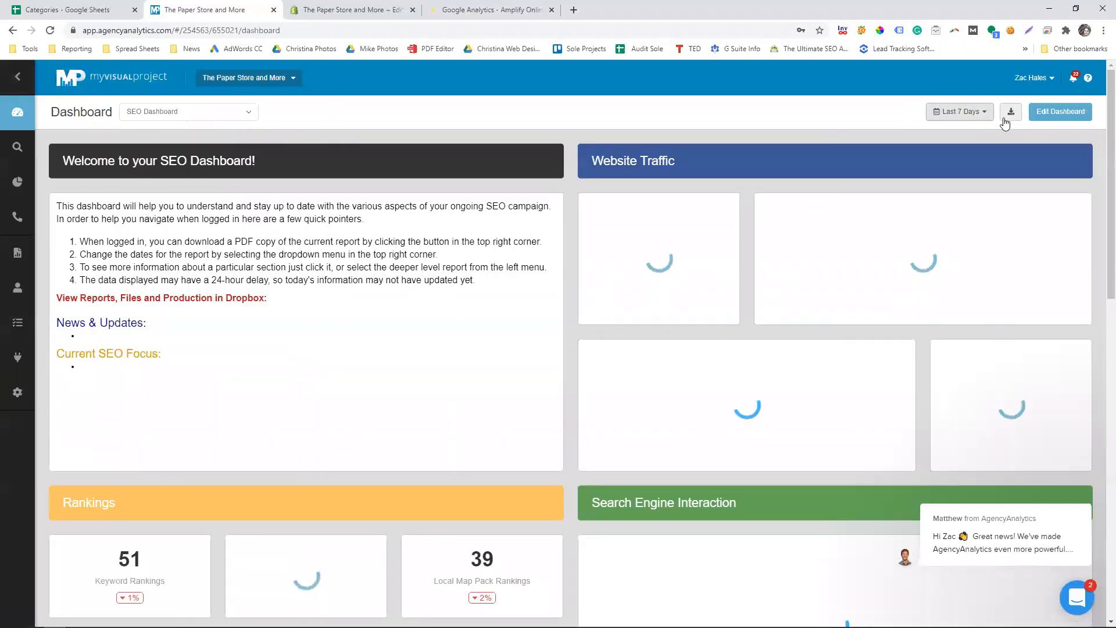
{"action": "scroll", "coordinate": [988, 308], "scroll_direction": "down", "scroll_amount": 10}
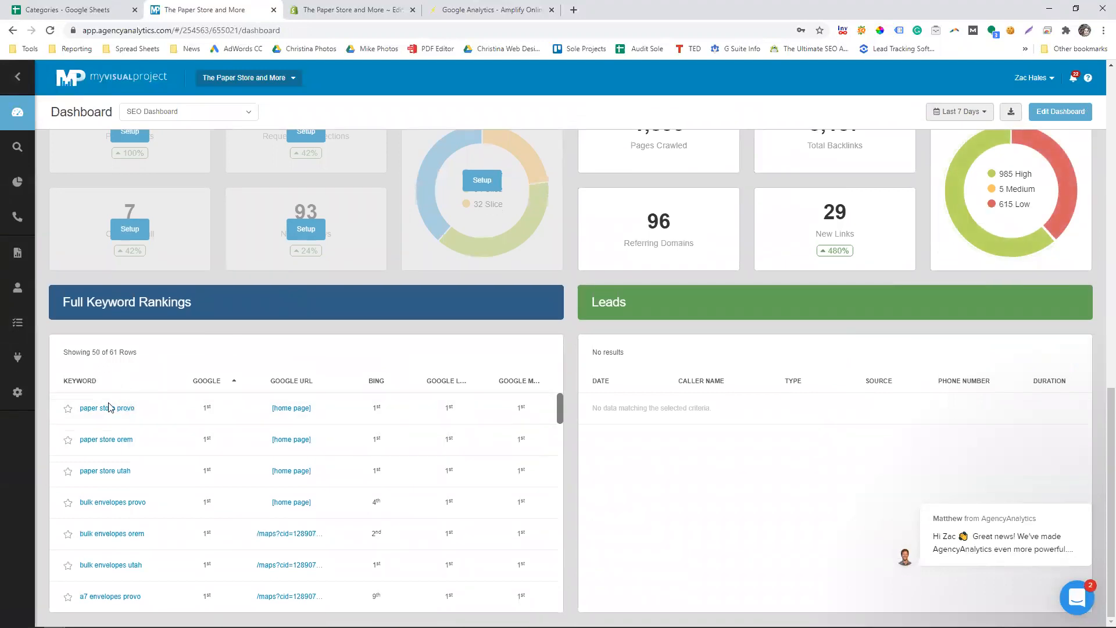
{"action": "mouse_move", "coordinate": [38, 145]}
{"action": "left_click", "coordinate": [49, 174]}
{"action": "left_click", "coordinate": [997, 113]}
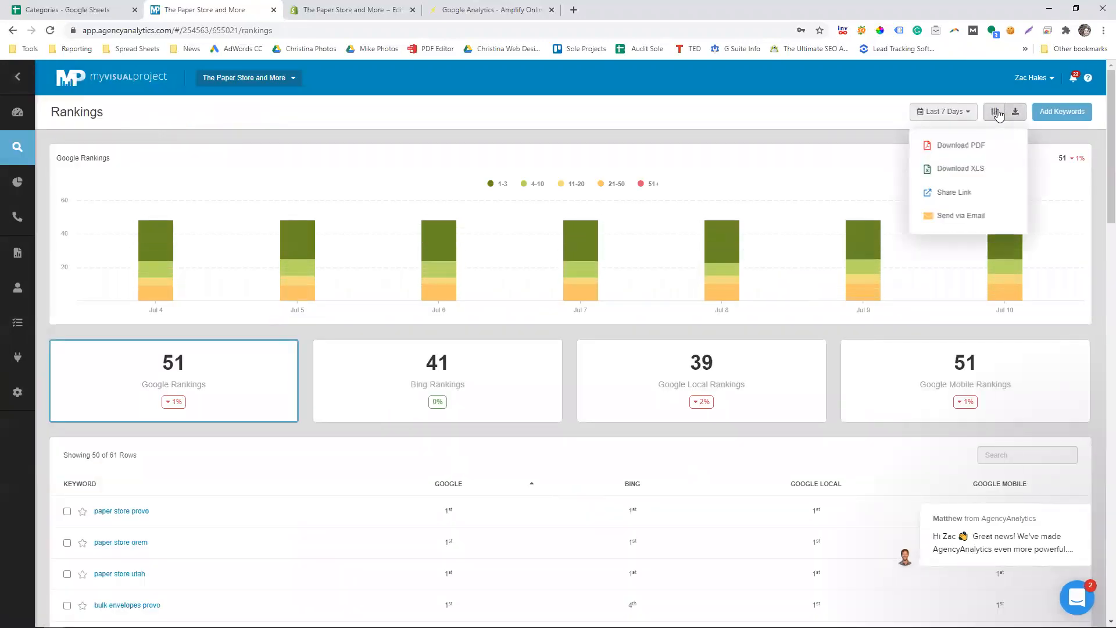
{"action": "left_click", "coordinate": [998, 115]}
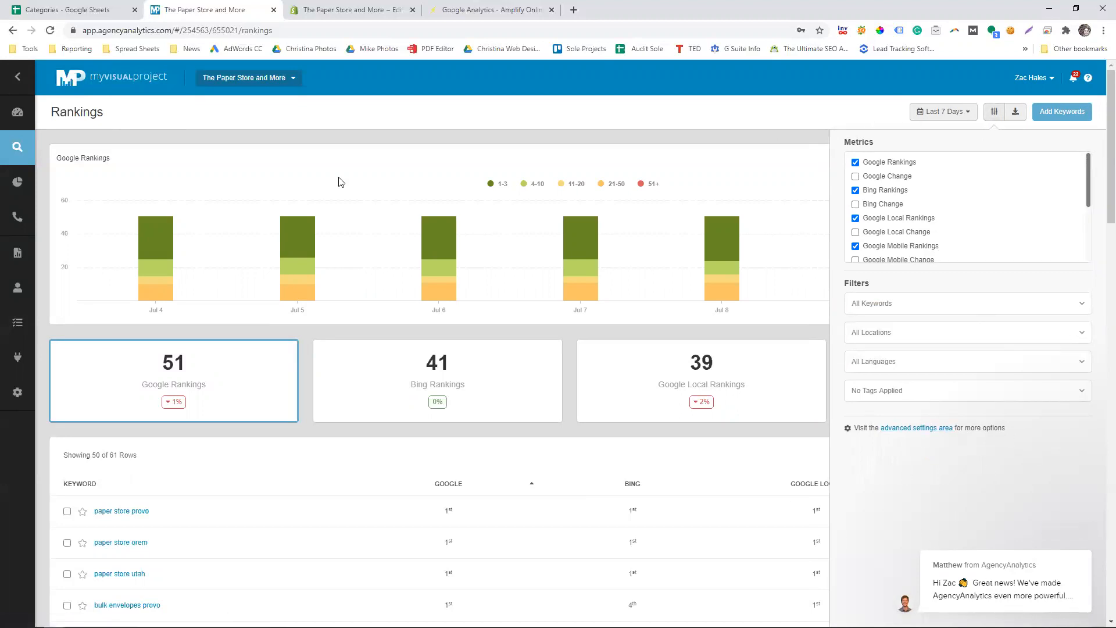
{"action": "left_click", "coordinate": [917, 428]}
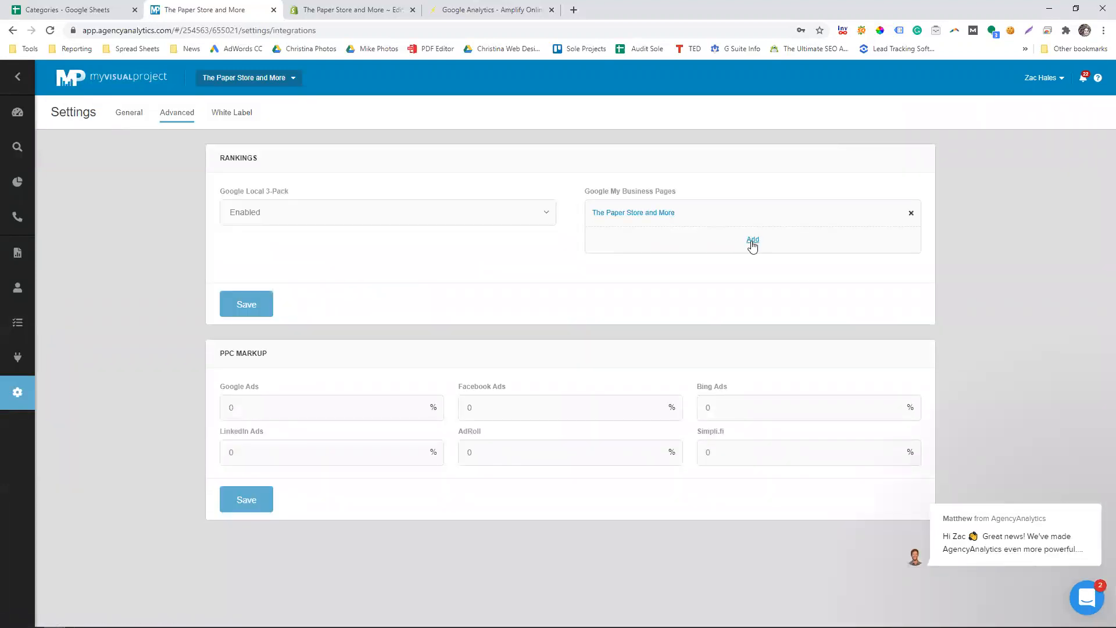
{"action": "left_click", "coordinate": [752, 240]}
{"action": "type", "text": "the p"}
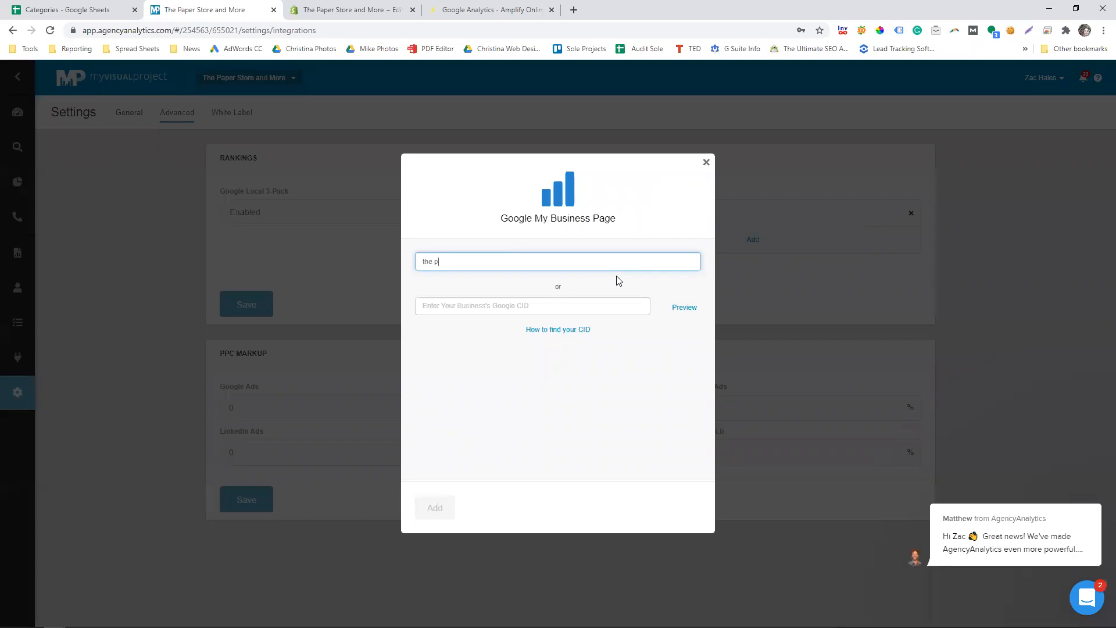
{"action": "type", "text": "aper store"}
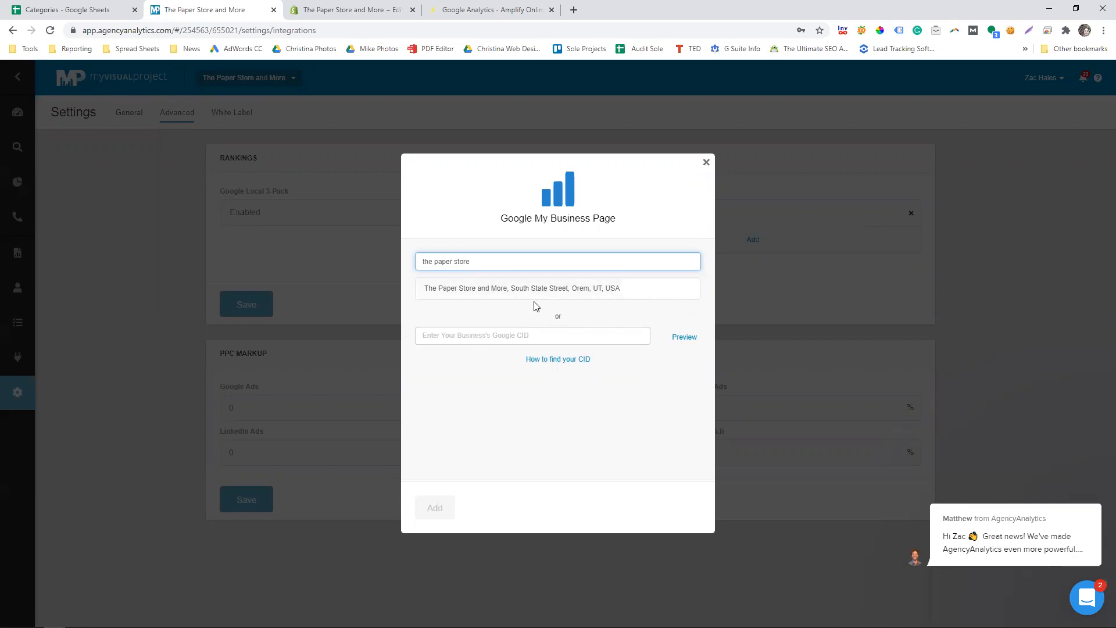
{"action": "left_click", "coordinate": [706, 163]}
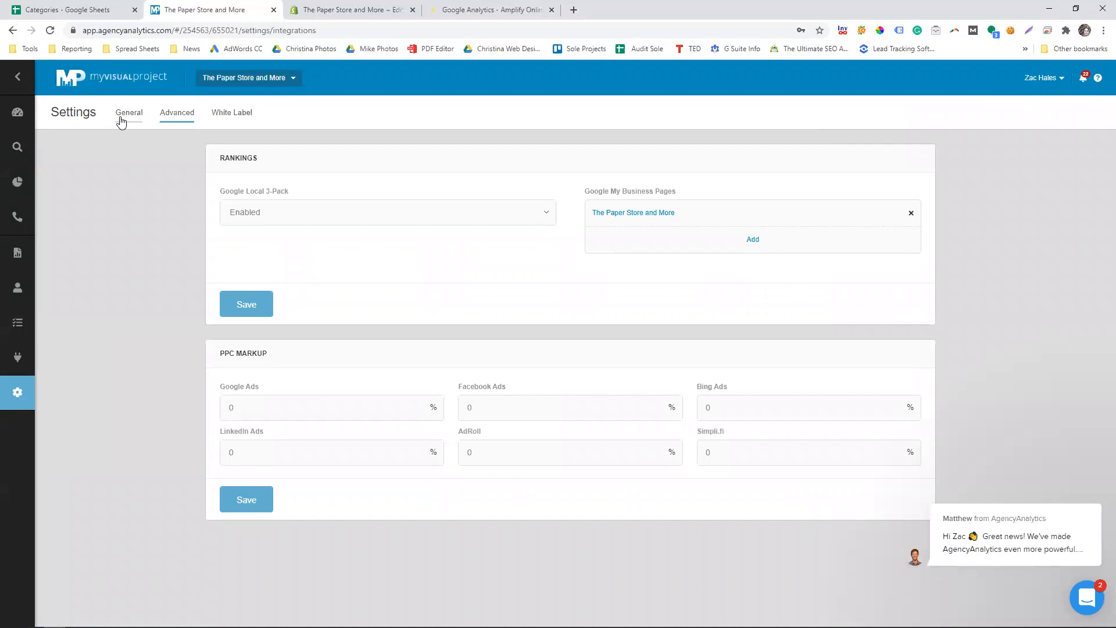
{"action": "mouse_move", "coordinate": [21, 116]}
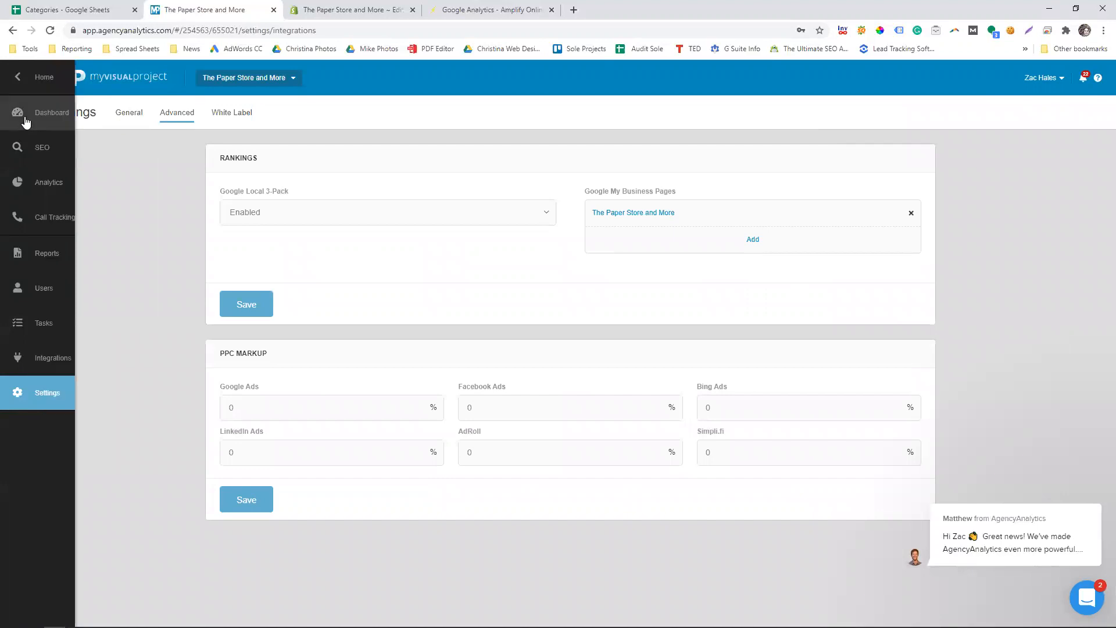
{"action": "left_click", "coordinate": [124, 116]}
{"action": "left_click", "coordinate": [41, 150]}
{"action": "left_click", "coordinate": [44, 177]}
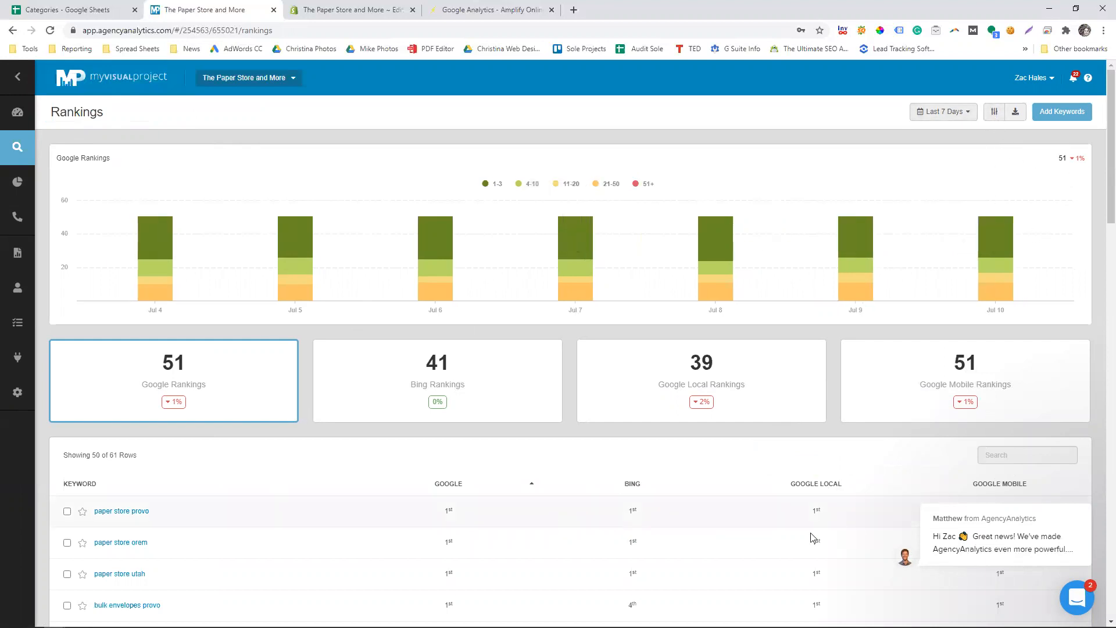
Open The Paper Store and More campaign and its full rankings report from Ranking History
{"action": "scroll", "coordinate": [908, 450], "scroll_direction": "down", "scroll_amount": 20}
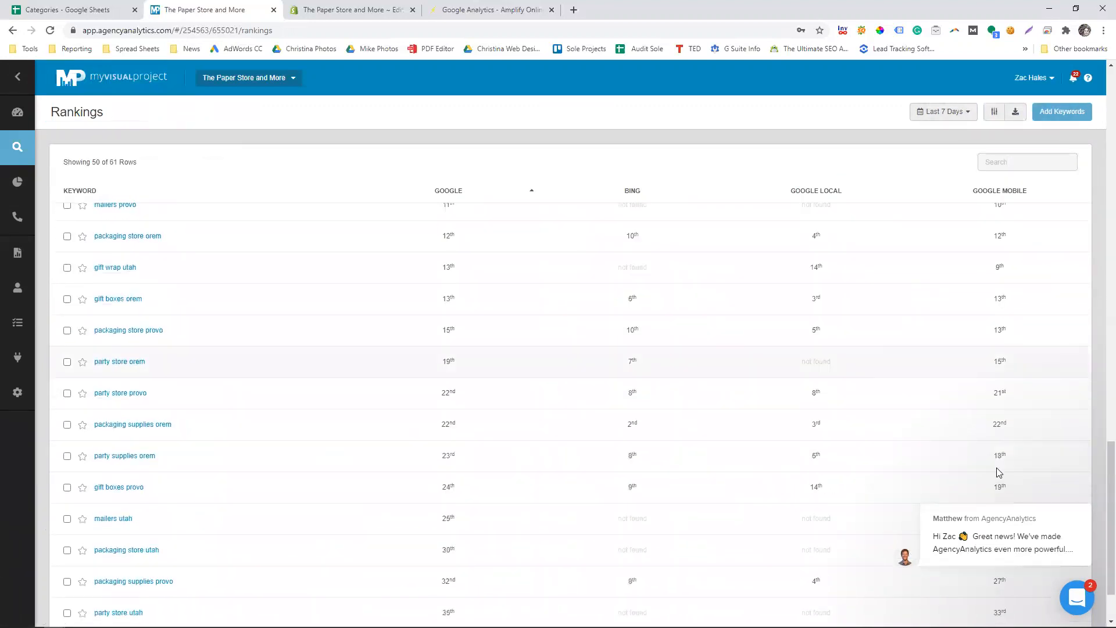
{"action": "scroll", "coordinate": [159, 402], "scroll_direction": "down", "scroll_amount": 5}
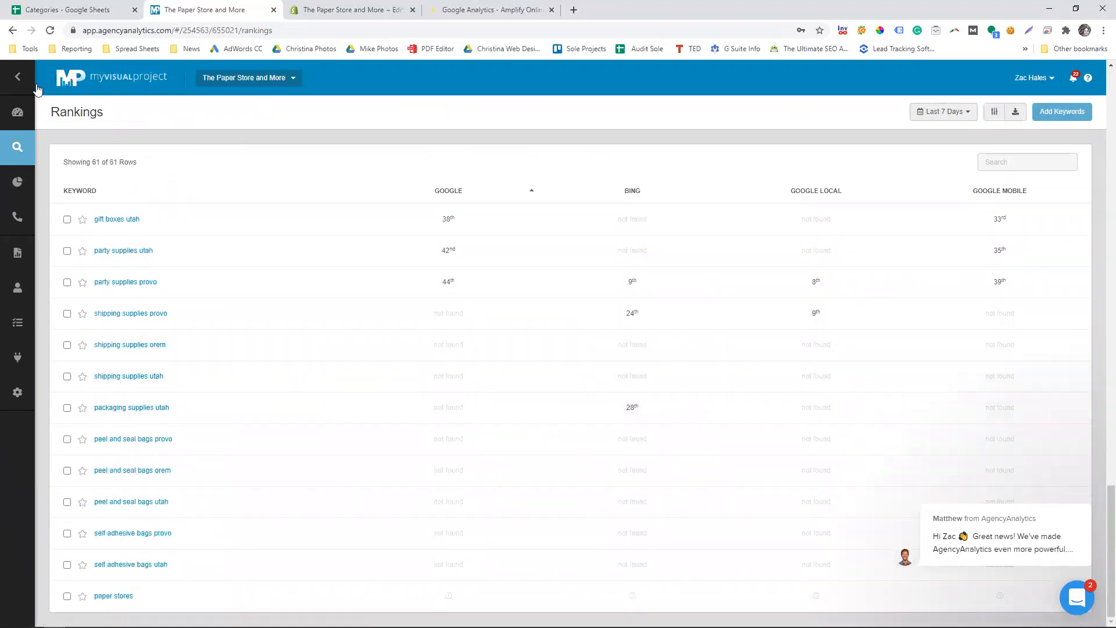
{"action": "left_click", "coordinate": [18, 76]}
{"action": "mouse_move", "coordinate": [67, 170]}
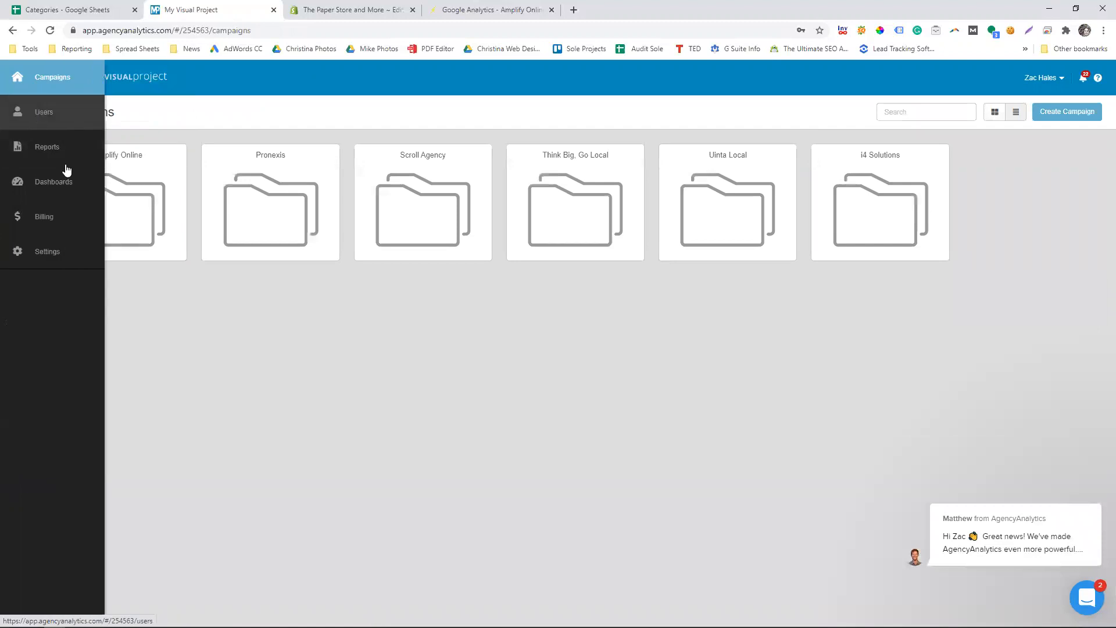
{"action": "scroll", "coordinate": [293, 547], "scroll_direction": "down", "scroll_amount": 5}
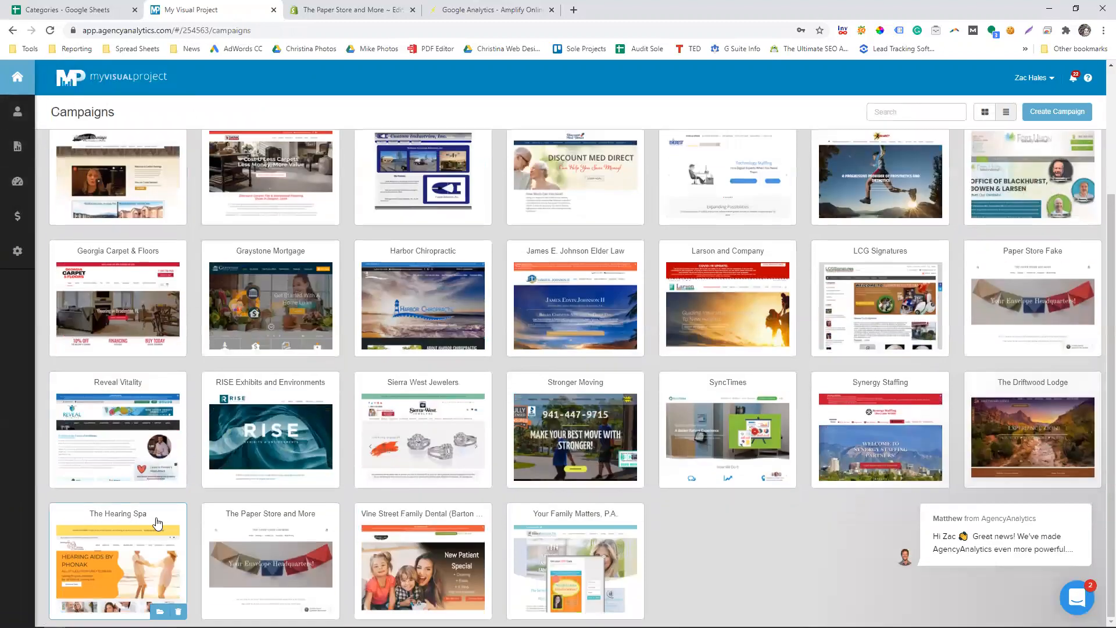
{"action": "left_click", "coordinate": [294, 547]}
{"action": "scroll", "coordinate": [317, 382], "scroll_direction": "down", "scroll_amount": 5}
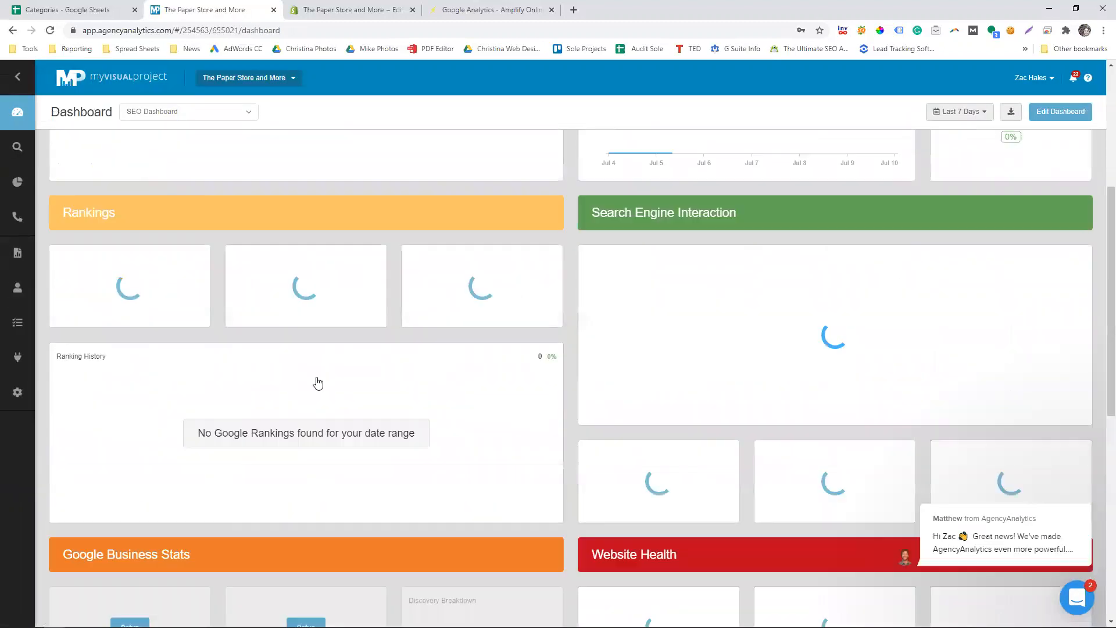
{"action": "left_click", "coordinate": [349, 443]}
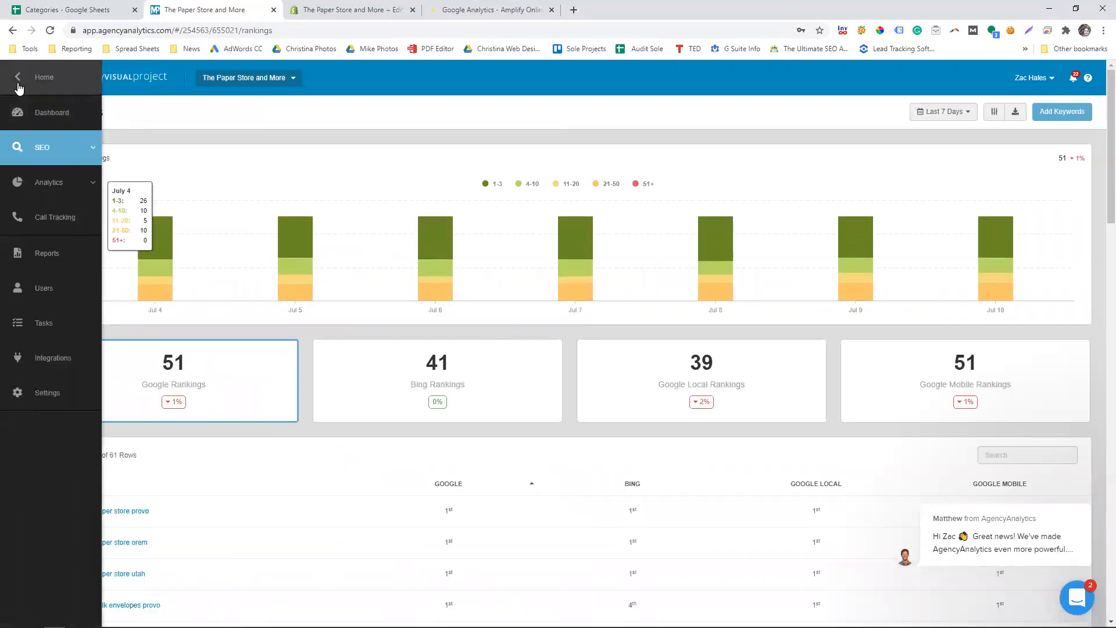
Return to Campaigns via the reports overview and reopen The Paper Store and More dashboard
{"action": "left_click", "coordinate": [20, 76]}
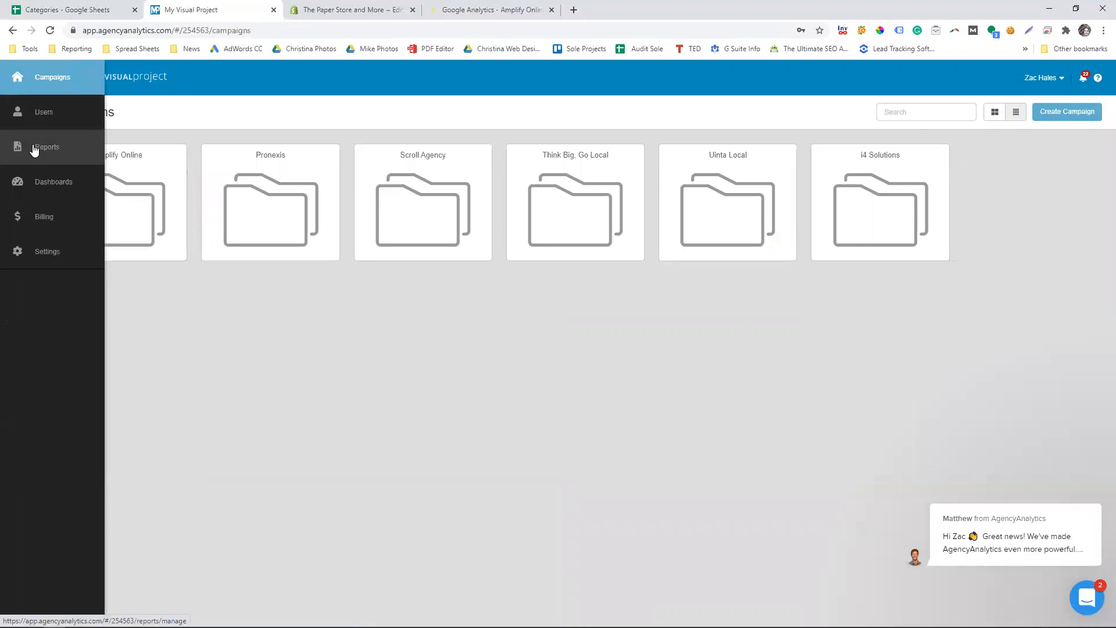
{"action": "left_click", "coordinate": [35, 145]}
{"action": "left_click", "coordinate": [34, 74]}
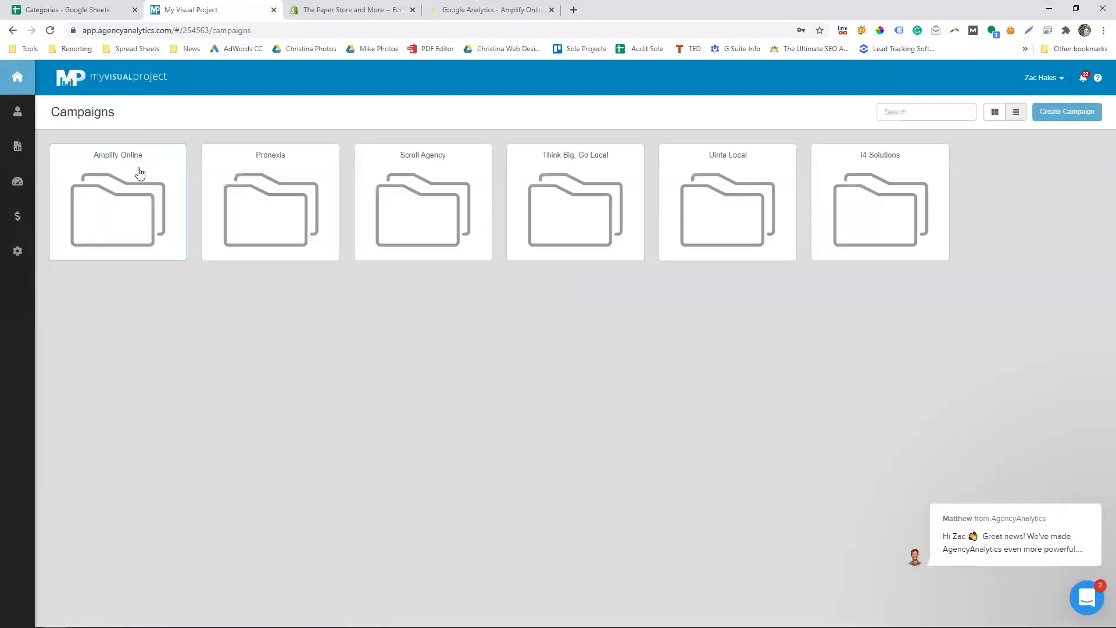
{"action": "scroll", "coordinate": [143, 523], "scroll_direction": "down", "scroll_amount": 4}
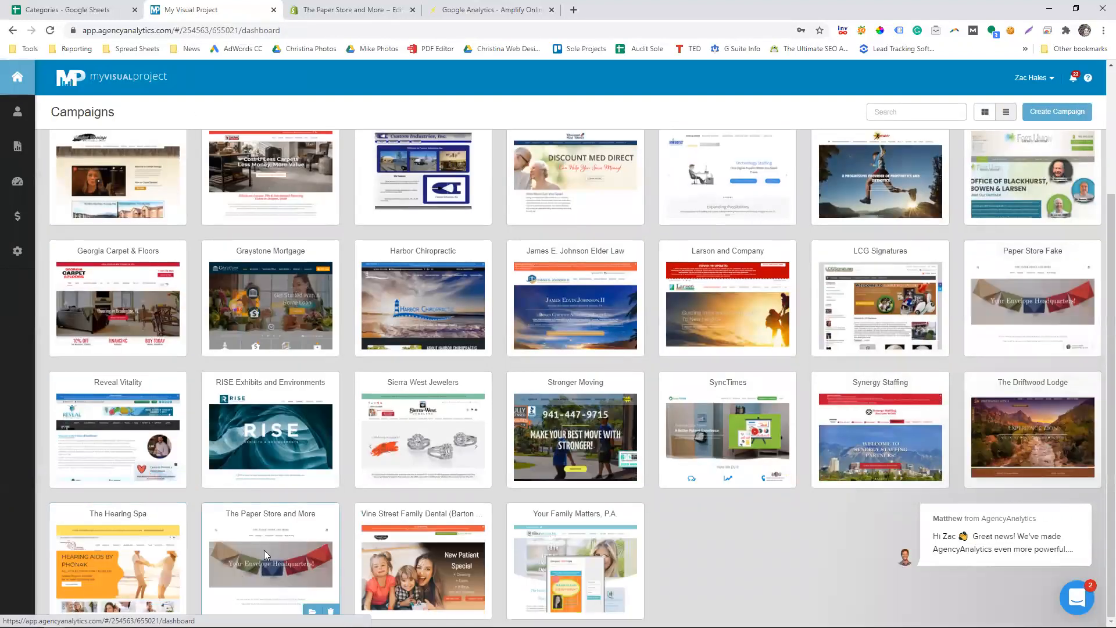
{"action": "left_click", "coordinate": [264, 550]}
{"action": "scroll", "coordinate": [298, 307], "scroll_direction": "down", "scroll_amount": 4}
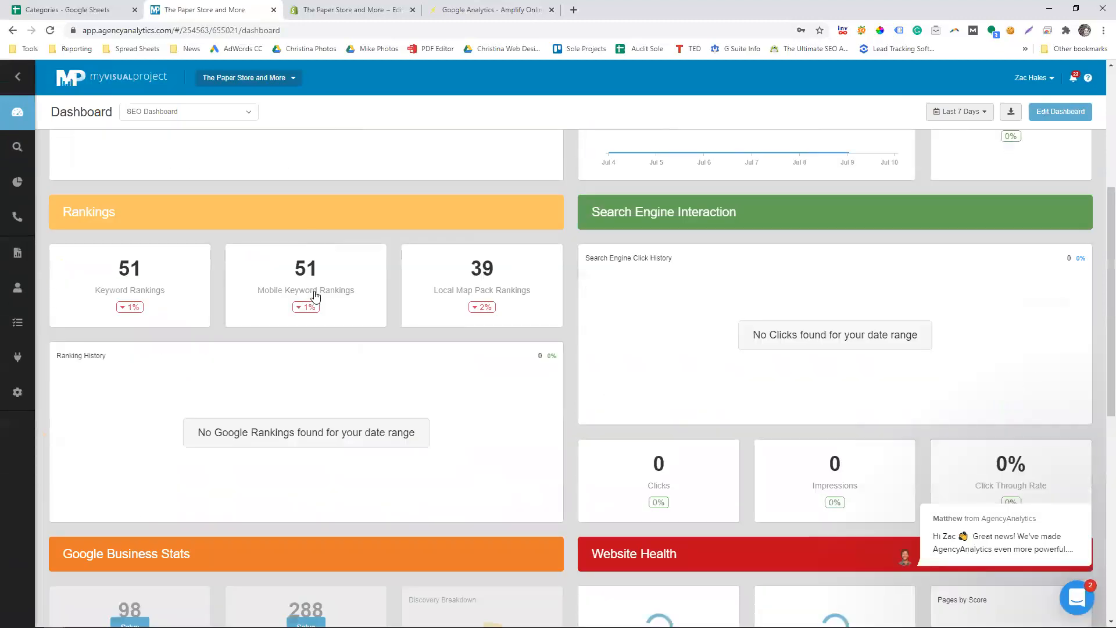
Delete the News & Updates and Current SEO Focus sections from the Welcome text widget, then save
{"action": "left_click", "coordinate": [1079, 119]}
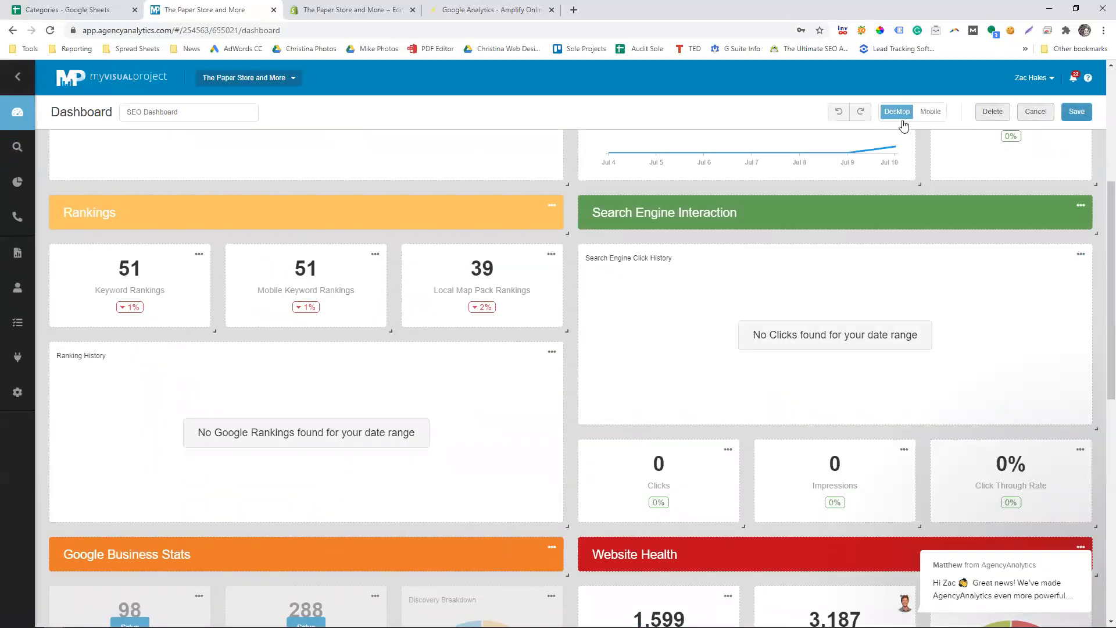
{"action": "scroll", "coordinate": [592, 290], "scroll_direction": "down", "scroll_amount": 8}
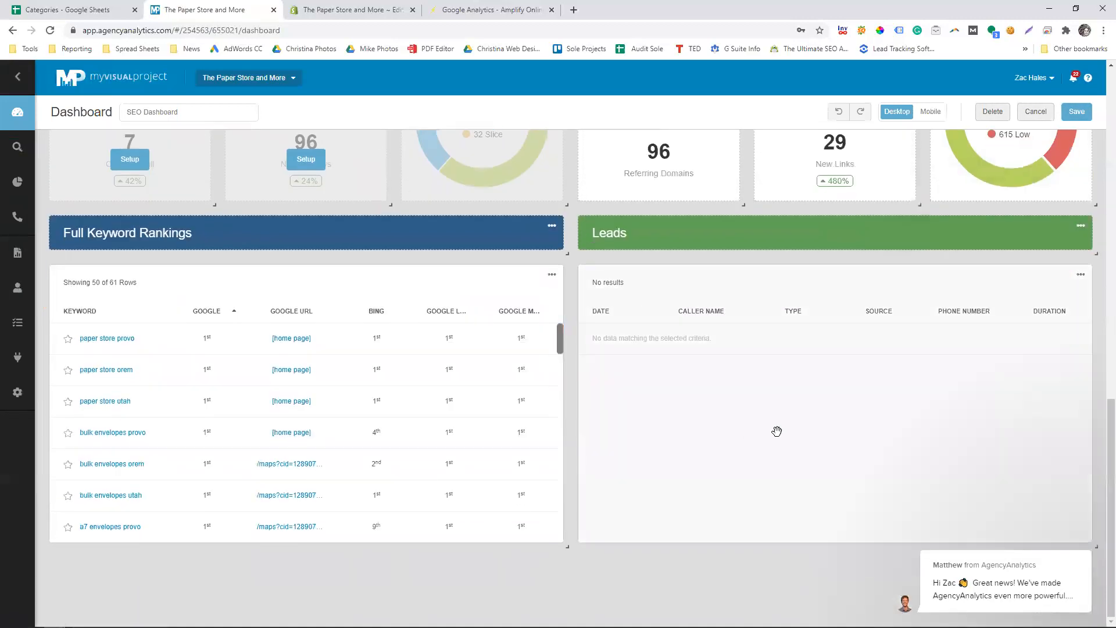
{"action": "scroll", "coordinate": [777, 431], "scroll_direction": "up", "scroll_amount": 10}
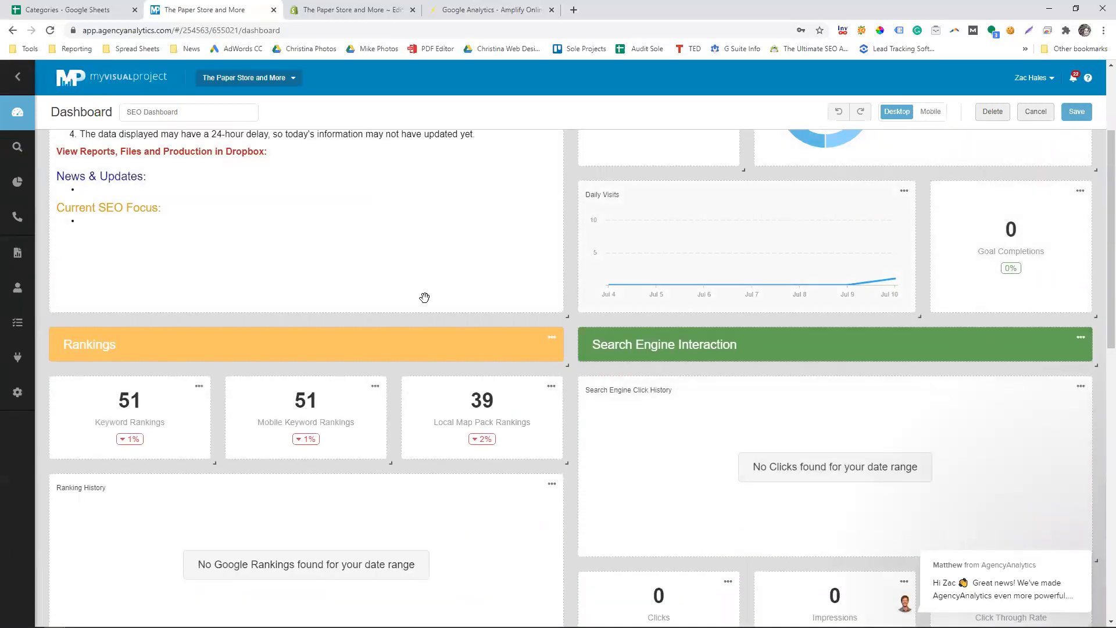
{"action": "scroll", "coordinate": [330, 323], "scroll_direction": "up", "scroll_amount": 3}
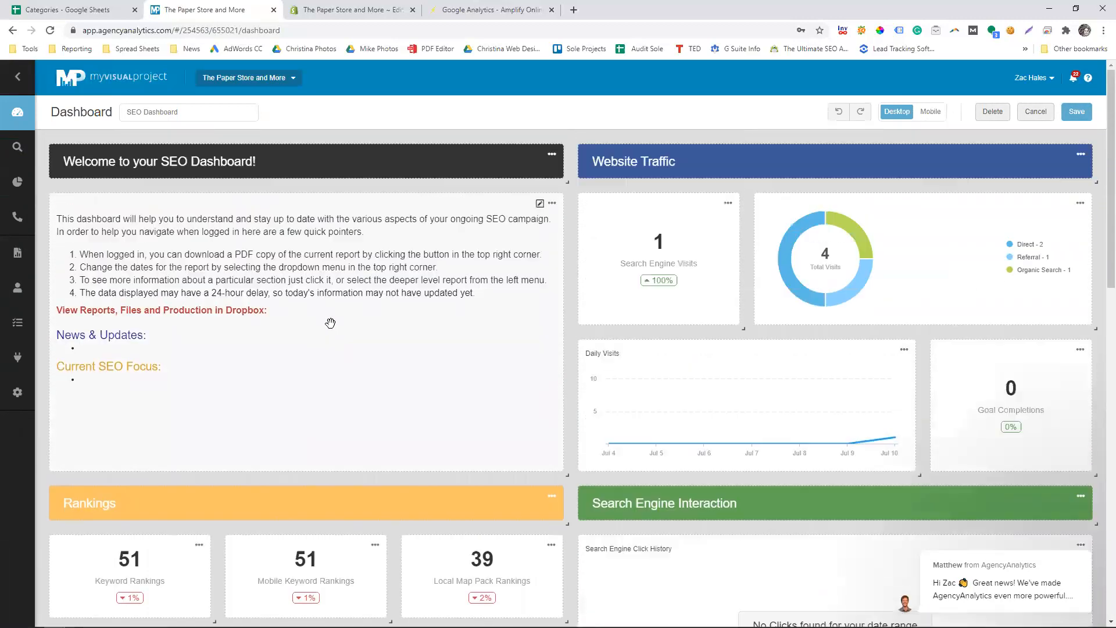
{"action": "left_click", "coordinate": [539, 205]}
{"action": "left_click", "coordinate": [115, 417]}
{"action": "left_click_drag", "start_coordinate": [67, 397], "coordinate": [66, 360]}
{"action": "key", "text": "BackSpace"}
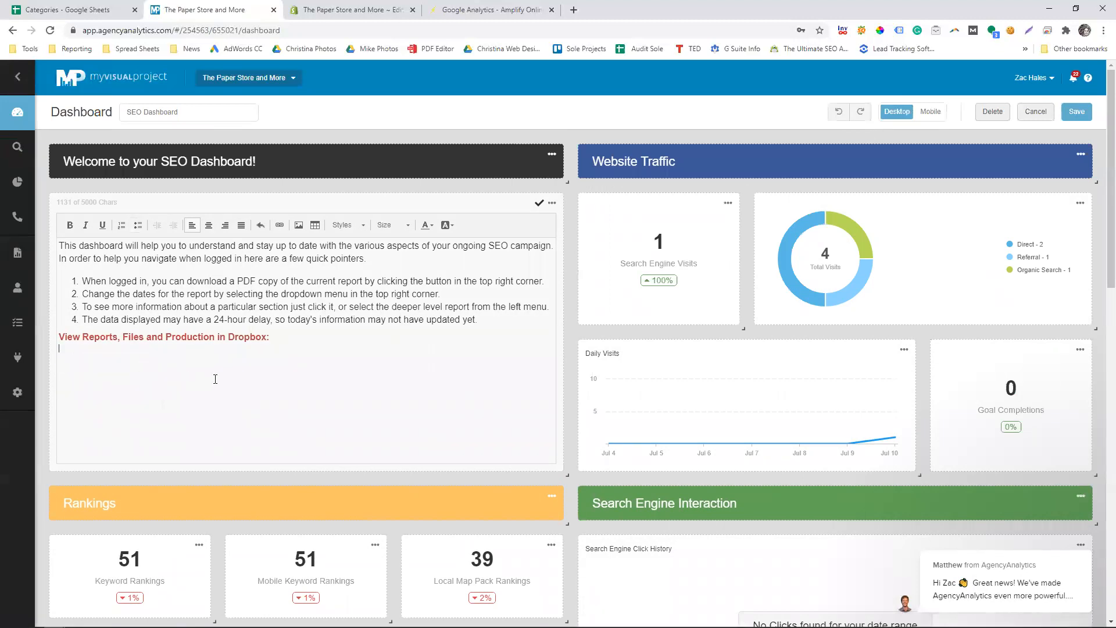
{"action": "left_click", "coordinate": [540, 203]}
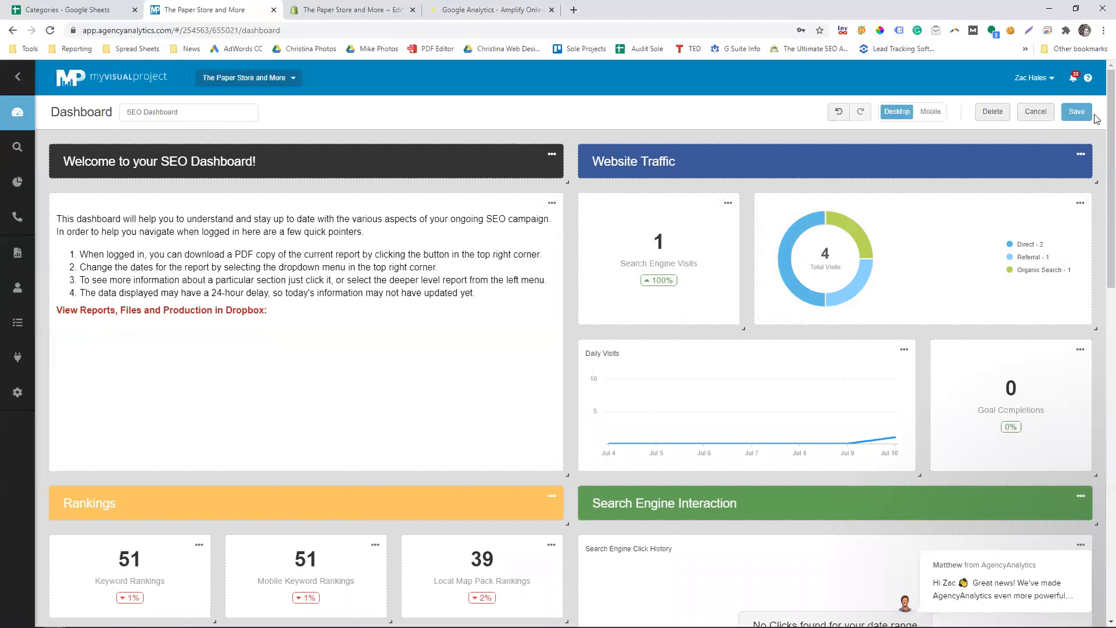
{"action": "left_click", "coordinate": [1076, 113]}
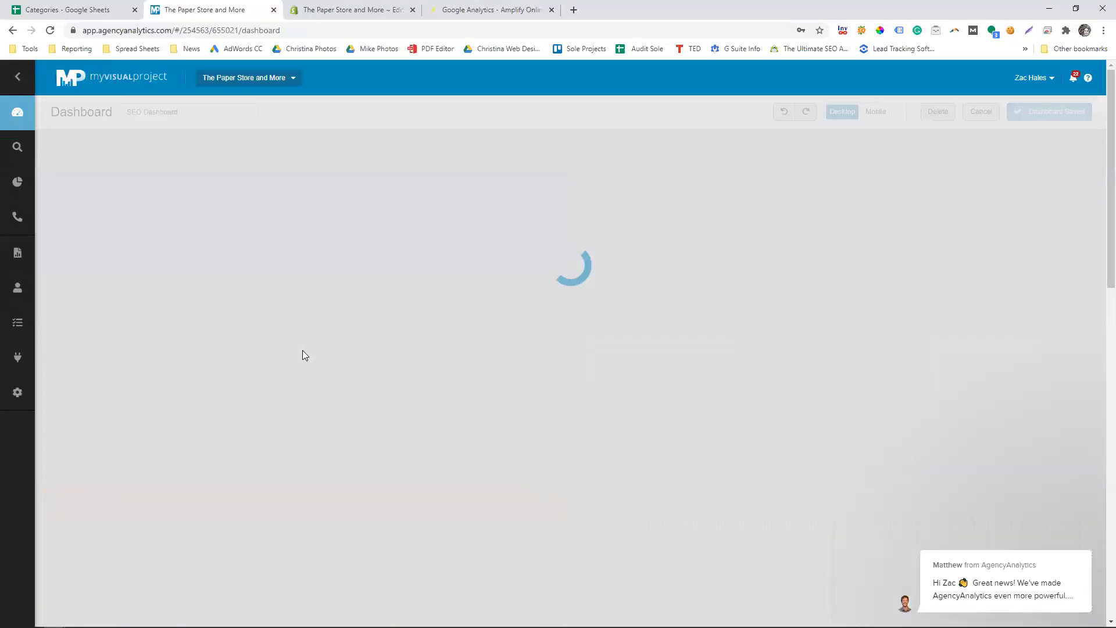
Set the Ranking History widget's search location to United States and save the dashboard
{"action": "scroll", "coordinate": [355, 334], "scroll_direction": "down", "scroll_amount": 5}
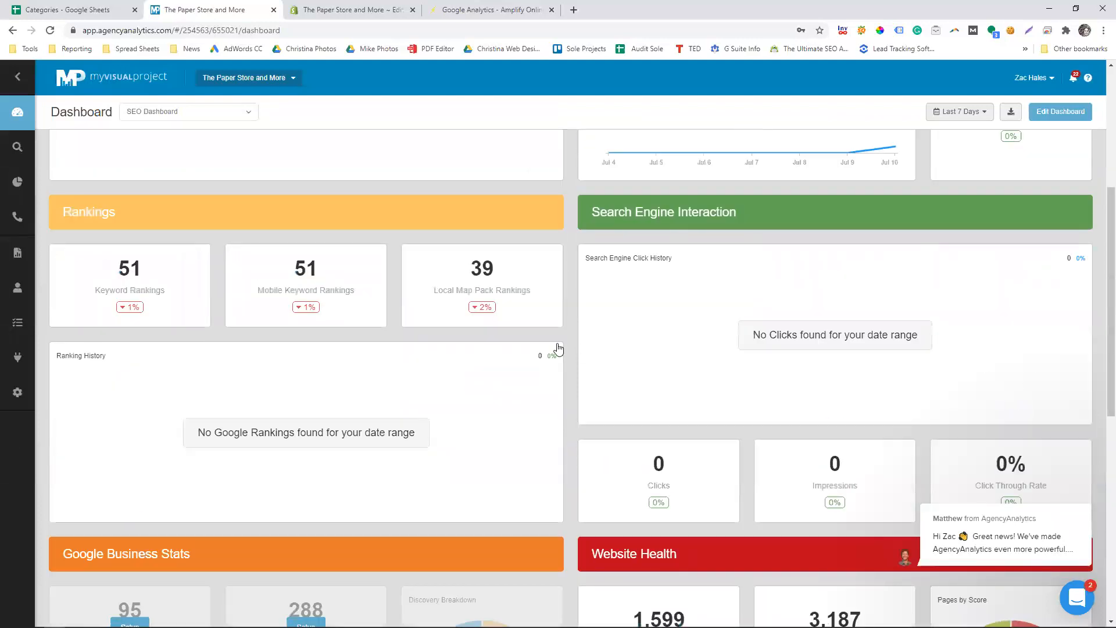
{"action": "left_click", "coordinate": [1055, 112]}
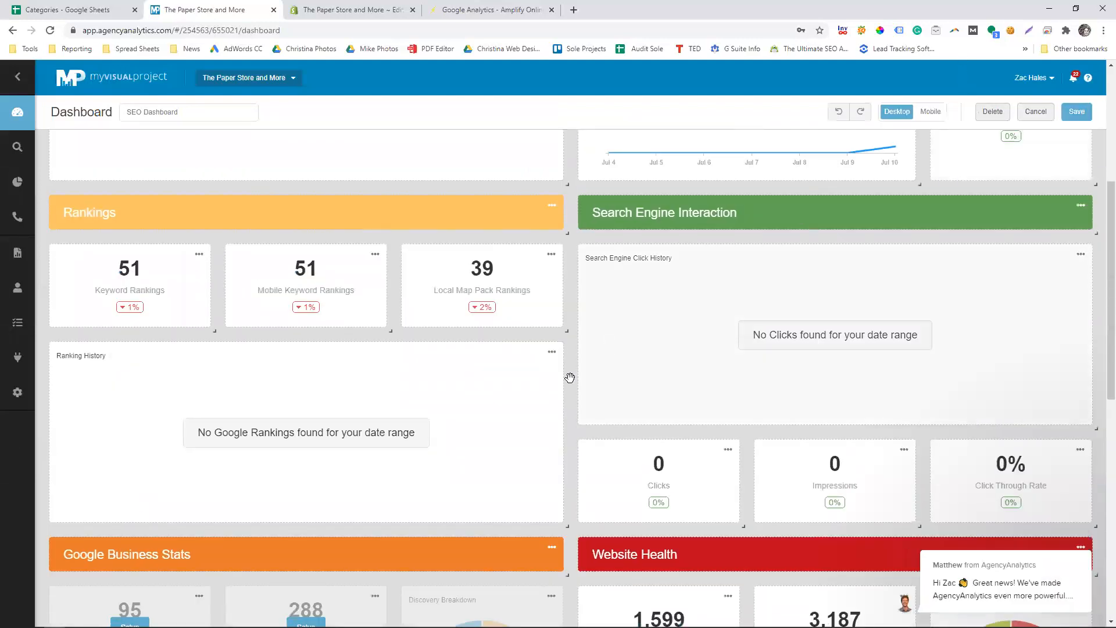
{"action": "left_click", "coordinate": [552, 353]}
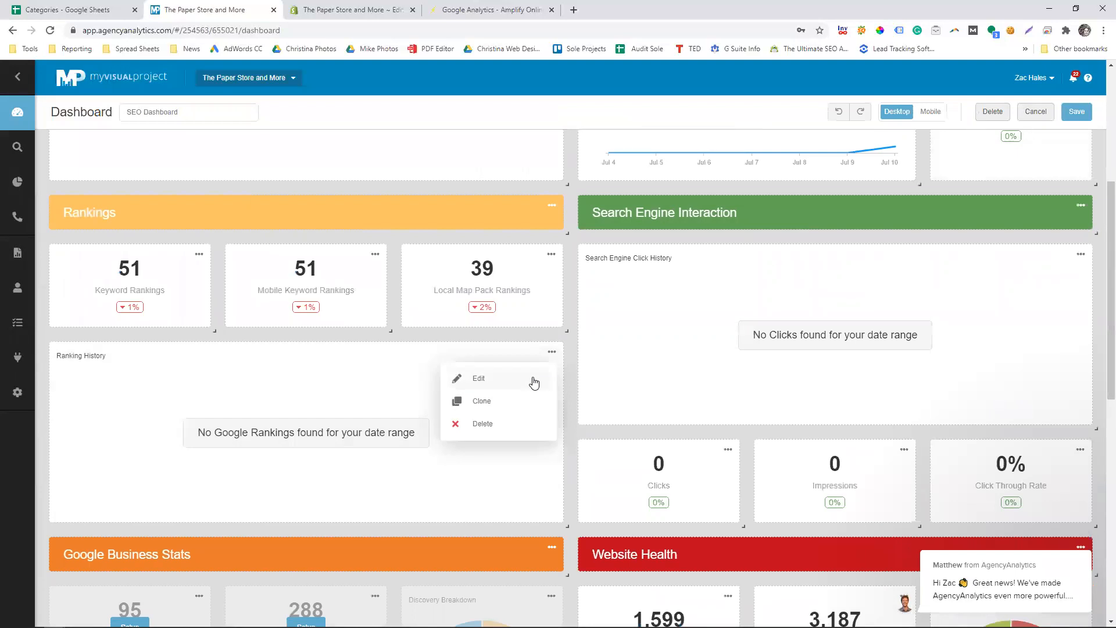
{"action": "left_click", "coordinate": [534, 379]}
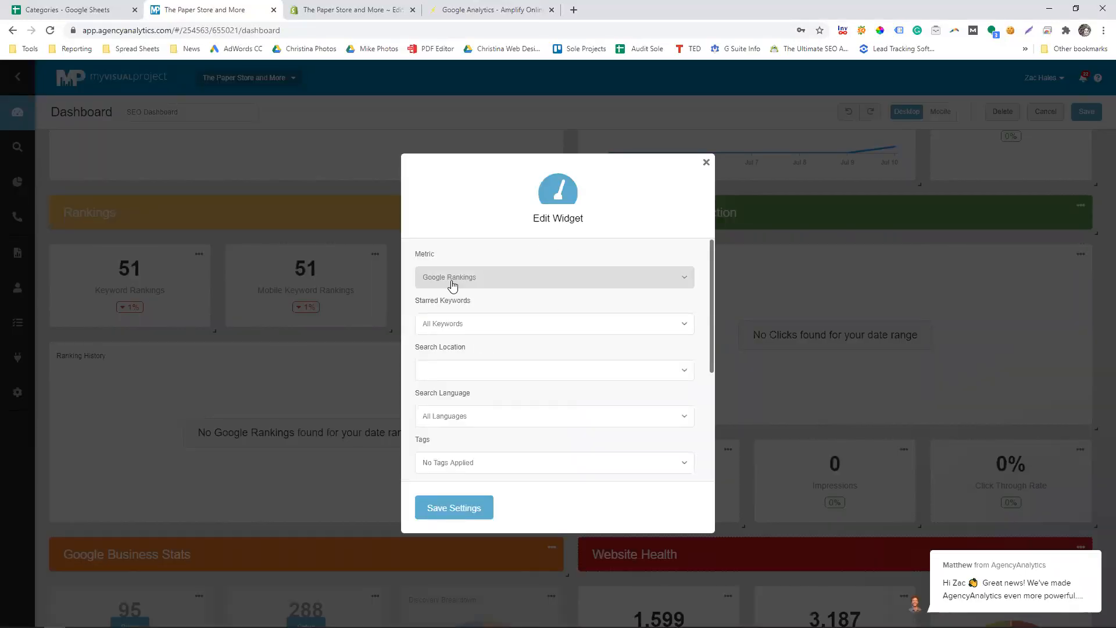
{"action": "left_click", "coordinate": [517, 368]}
{"action": "left_click", "coordinate": [471, 445]}
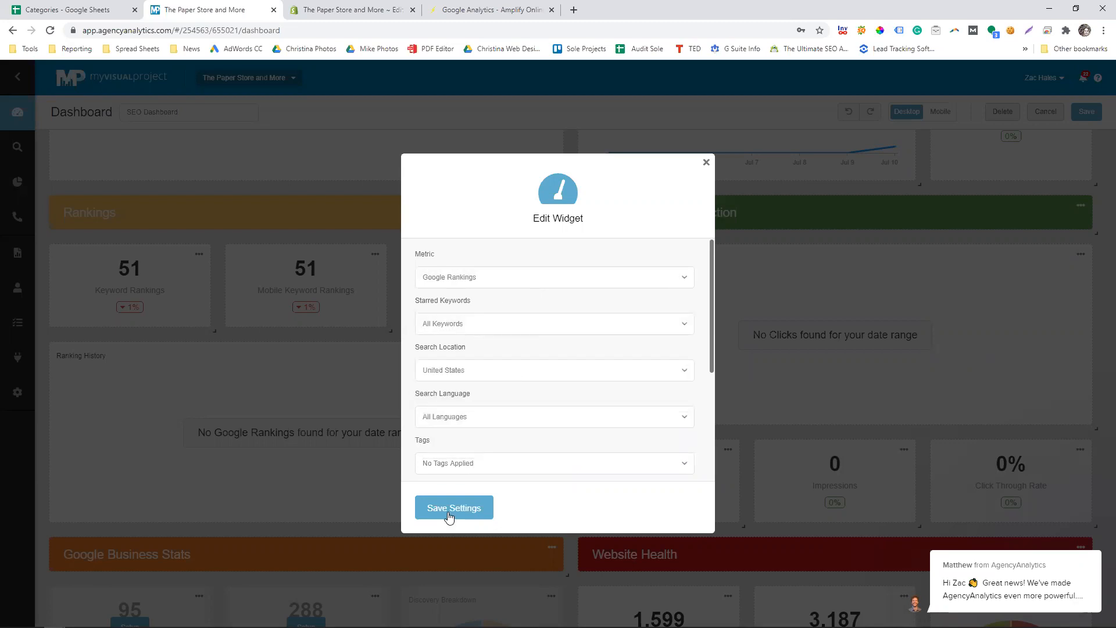
{"action": "left_click", "coordinate": [480, 510]}
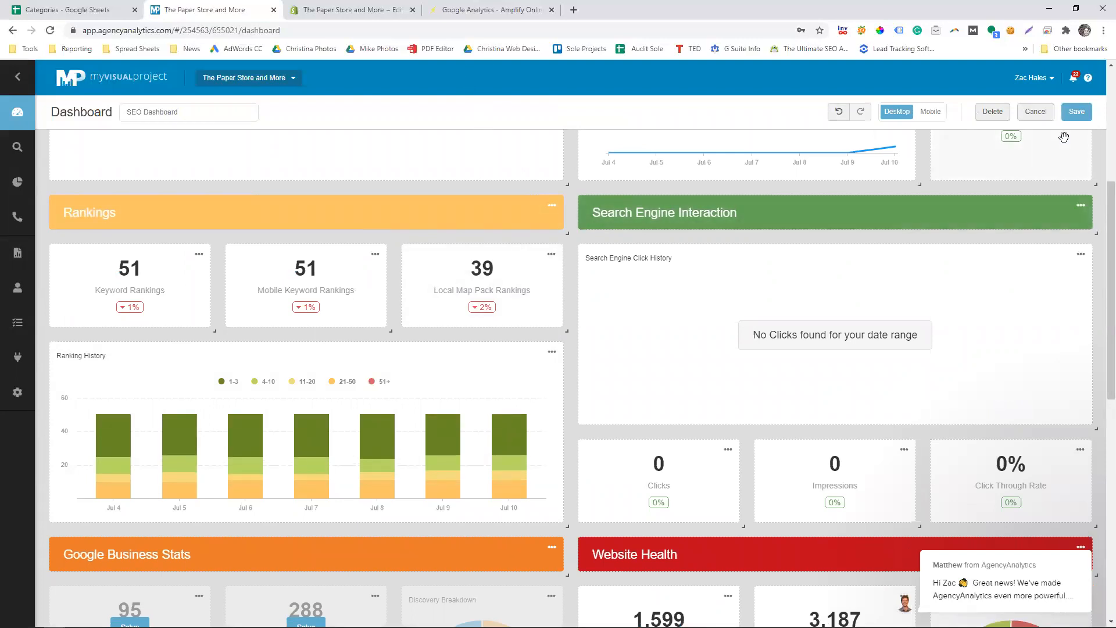
{"action": "left_click", "coordinate": [1080, 118]}
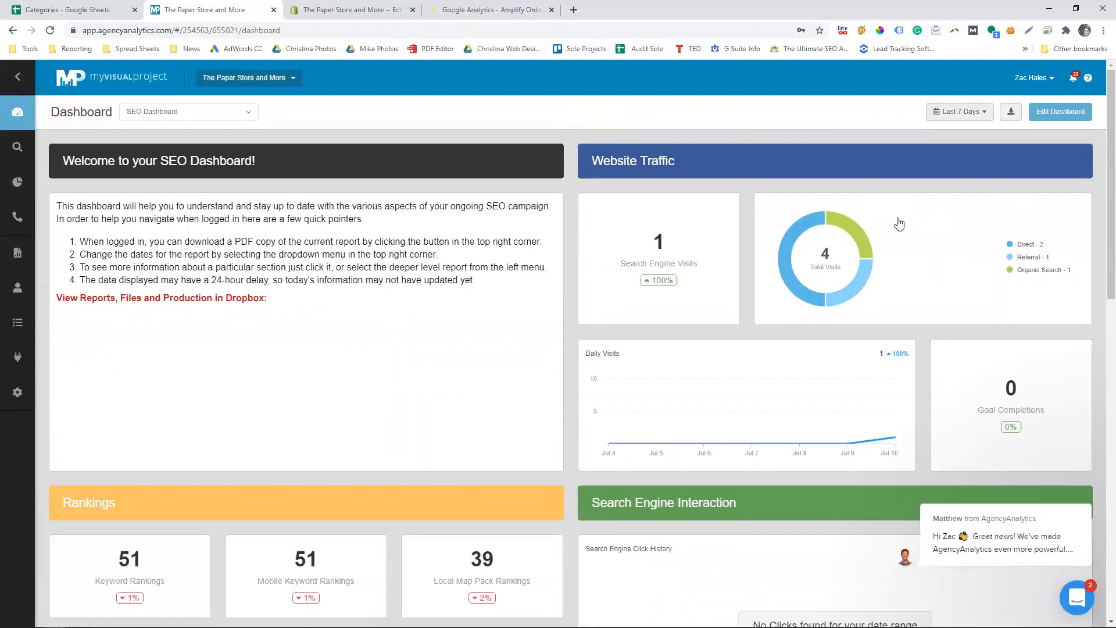
{"action": "scroll", "coordinate": [899, 224], "scroll_direction": "down", "scroll_amount": 15}
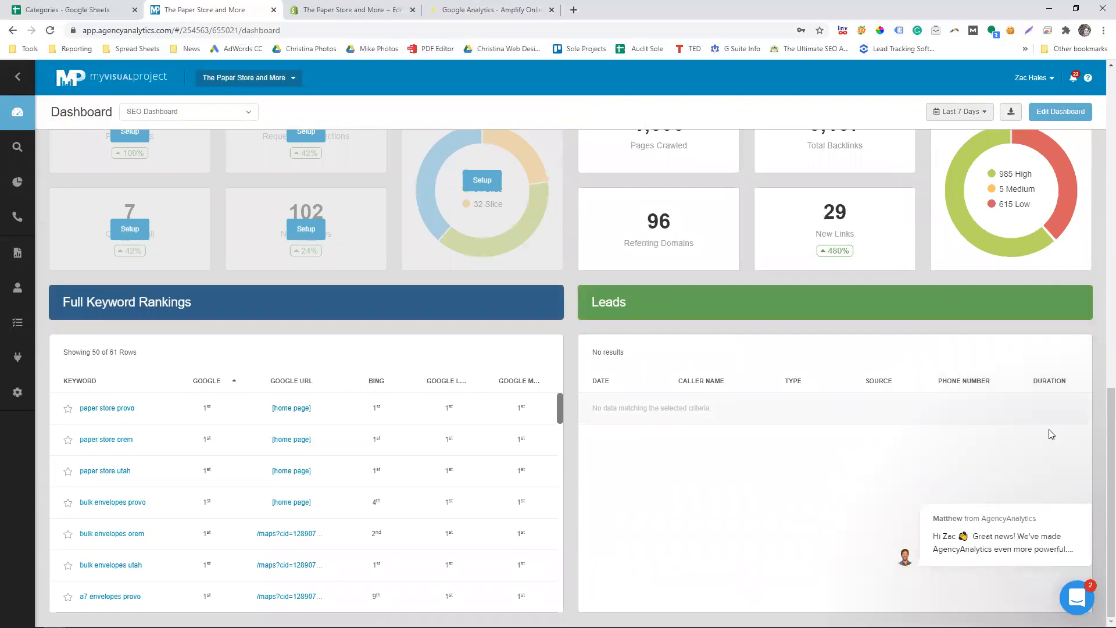
{"action": "scroll", "coordinate": [465, 418], "scroll_direction": "up", "scroll_amount": 4}
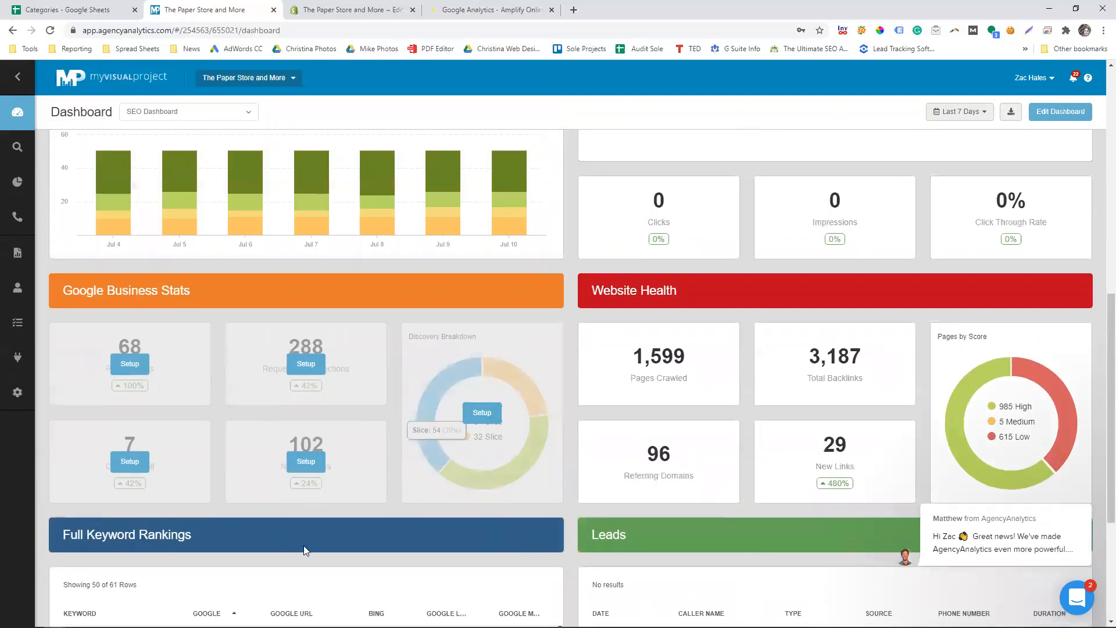
{"action": "mouse_move", "coordinate": [35, 254]}
{"action": "scroll", "coordinate": [35, 254], "scroll_direction": "up", "scroll_amount": 2}
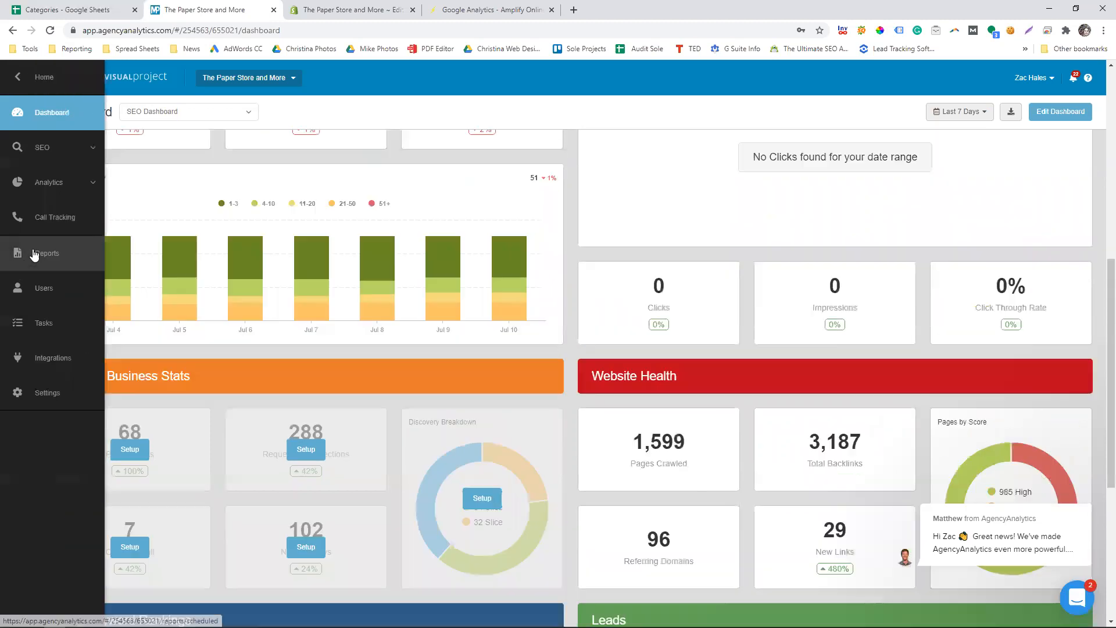
{"action": "scroll", "coordinate": [35, 254], "scroll_direction": "up", "scroll_amount": 3}
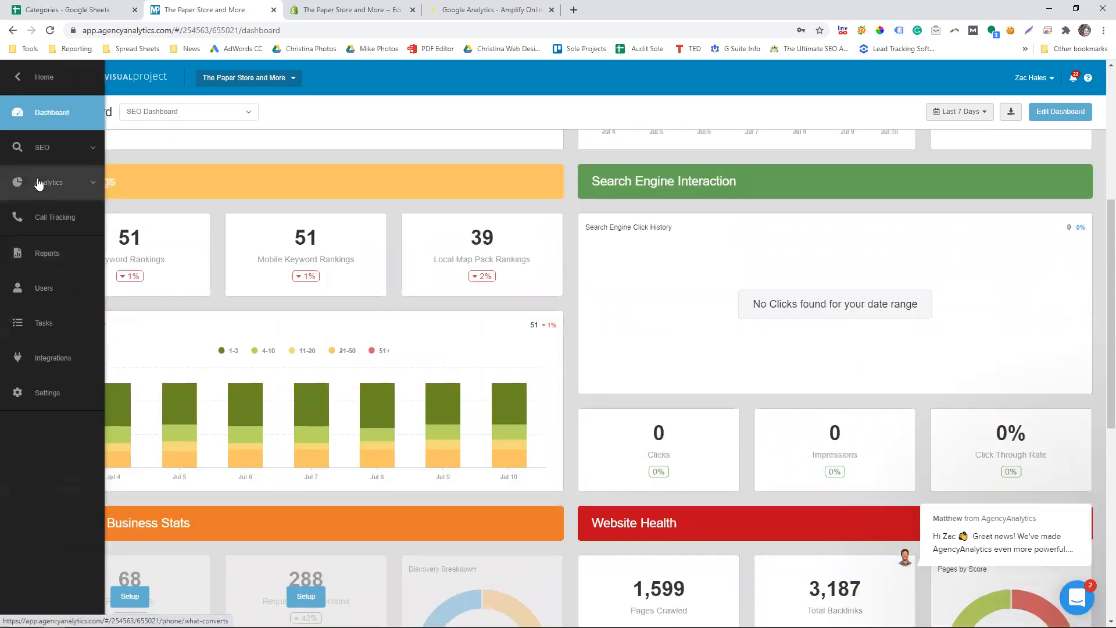
Go to the campaign's Reports list and start creating a new report
{"action": "left_click", "coordinate": [47, 256]}
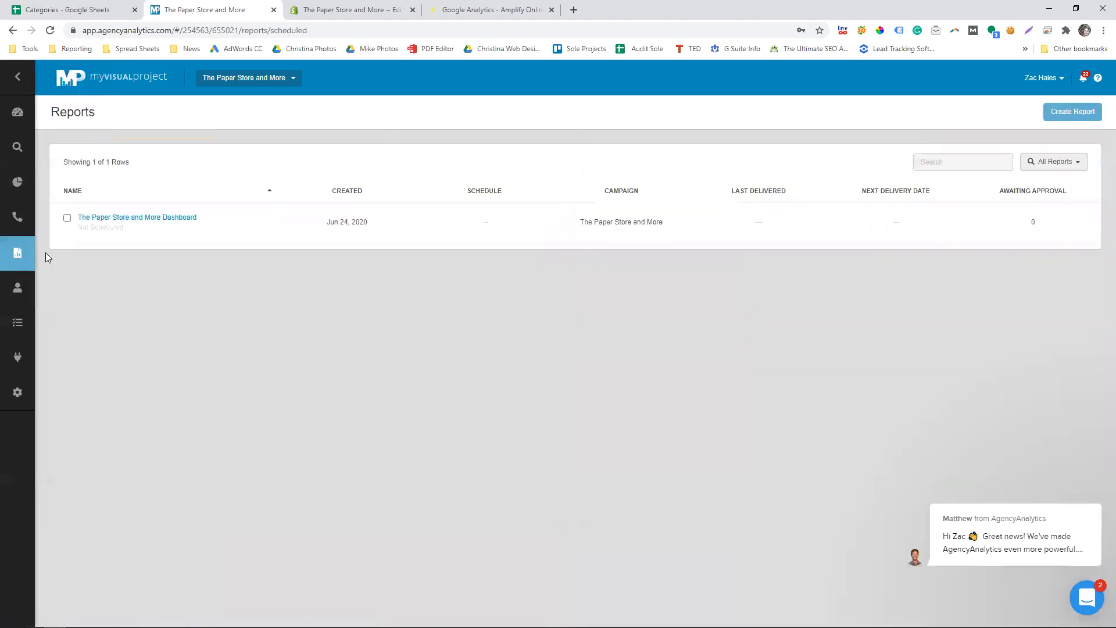
{"action": "left_click", "coordinate": [1069, 114]}
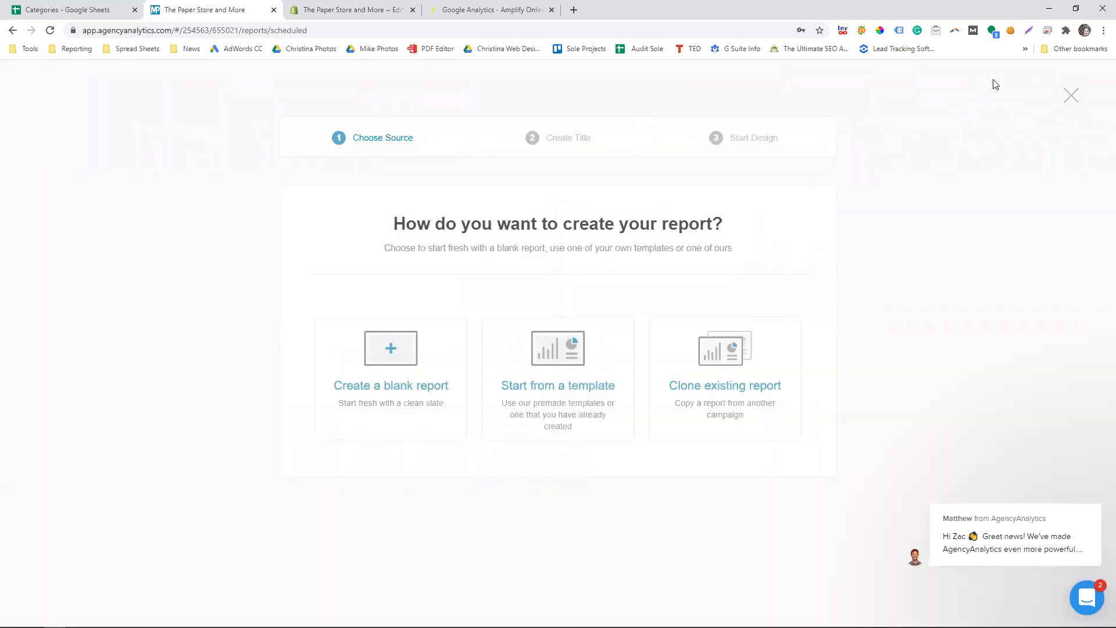
{"action": "left_click", "coordinate": [1071, 95]}
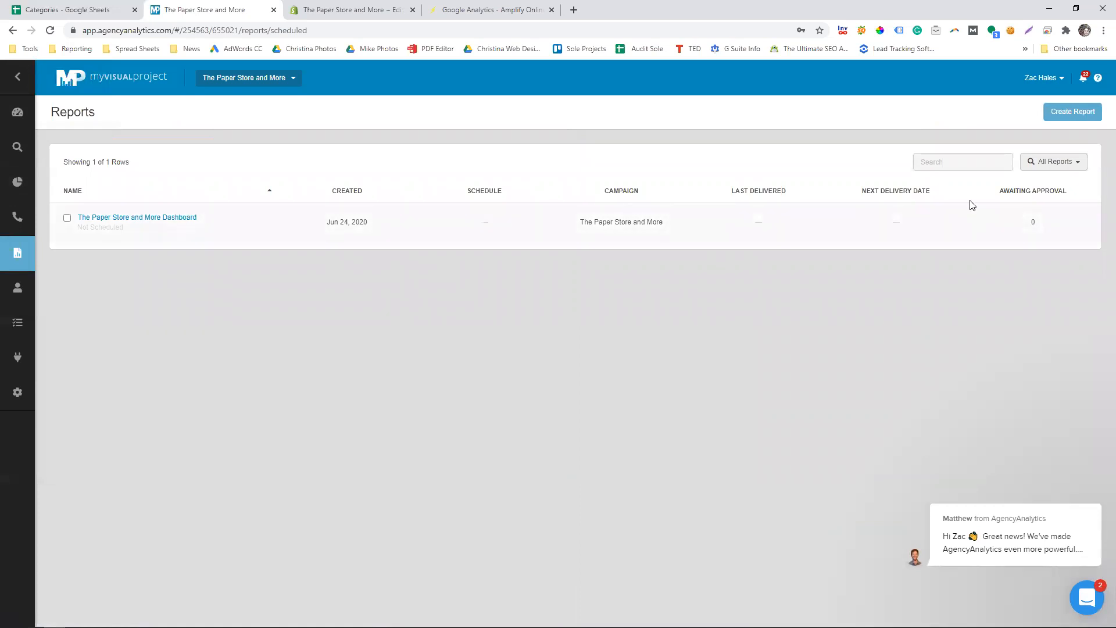
{"action": "left_click", "coordinate": [1076, 113]}
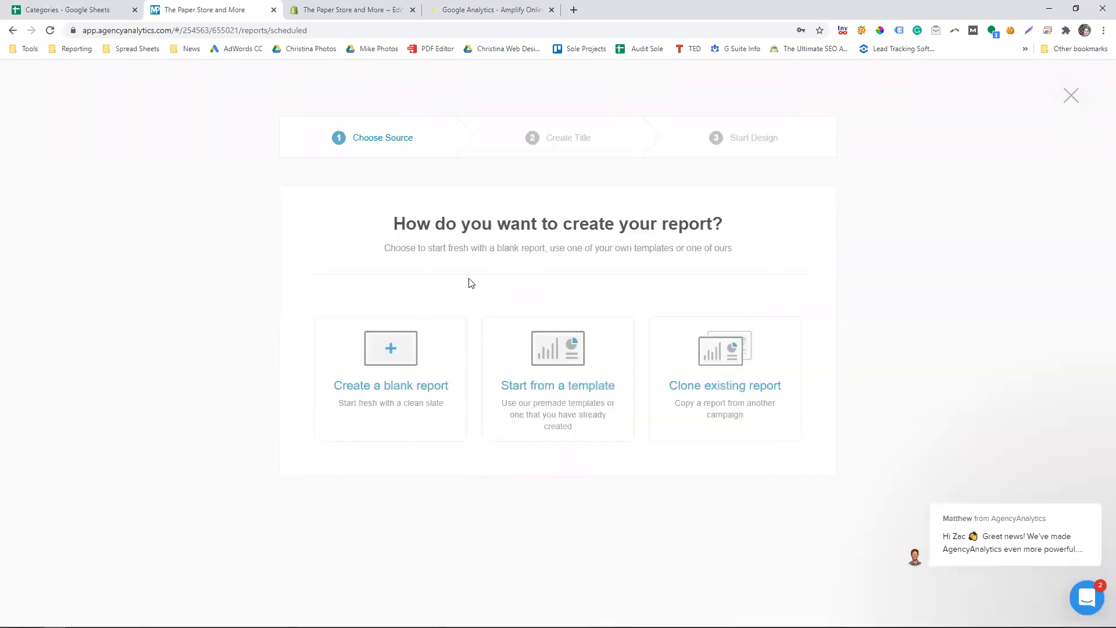
Base the report on the SEO & Leads Report template and start retitling it 'The Paper Store'
{"action": "left_click", "coordinate": [560, 362]}
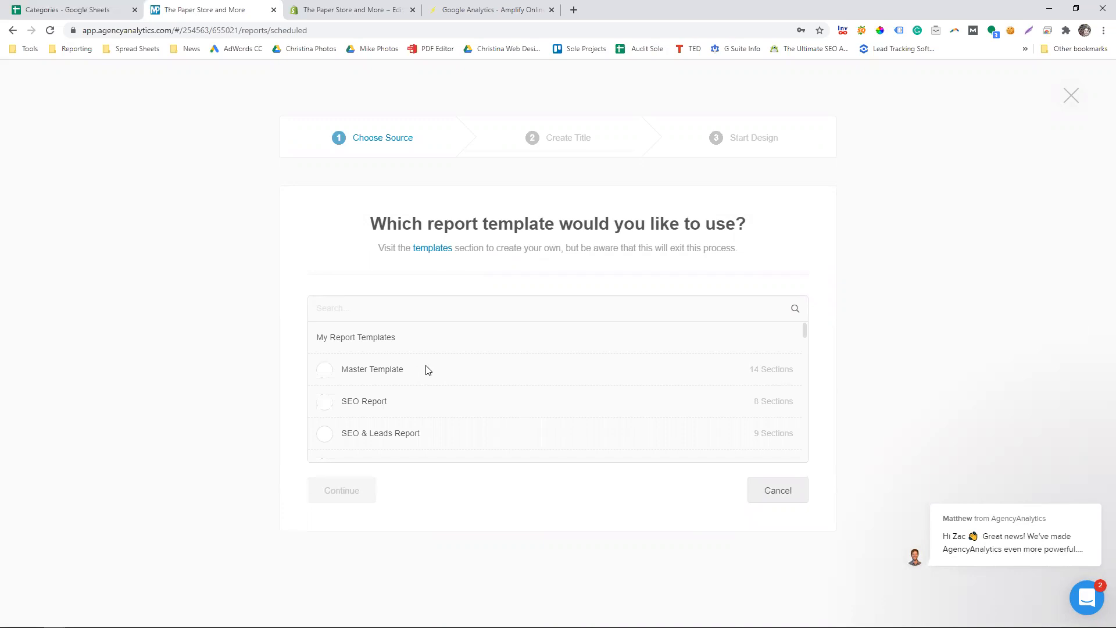
{"action": "left_click", "coordinate": [326, 435]}
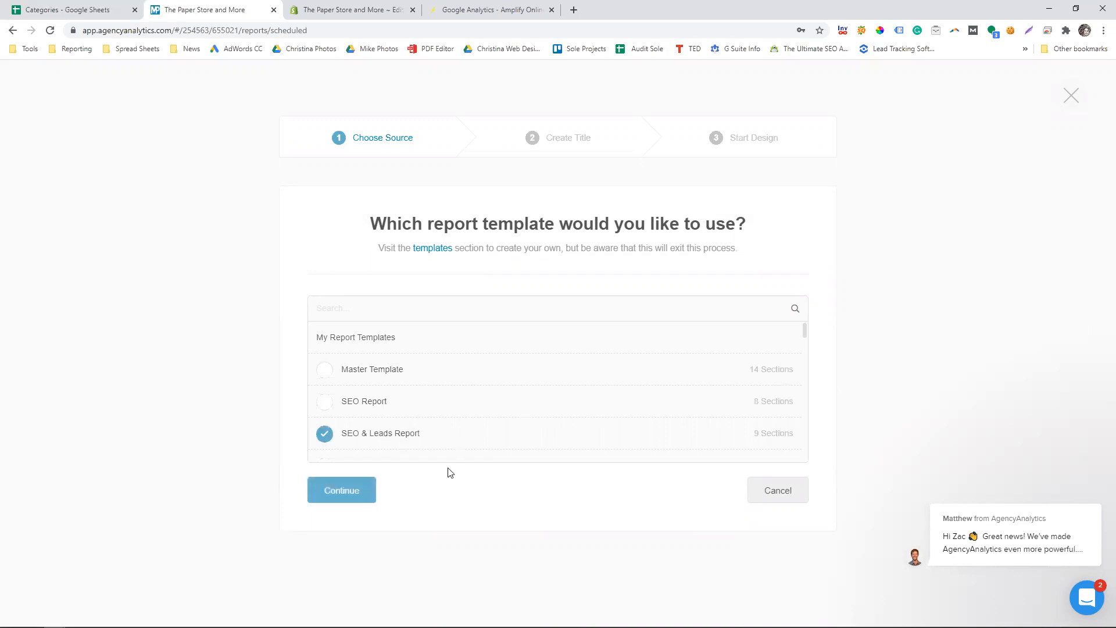
{"action": "left_click", "coordinate": [358, 493]}
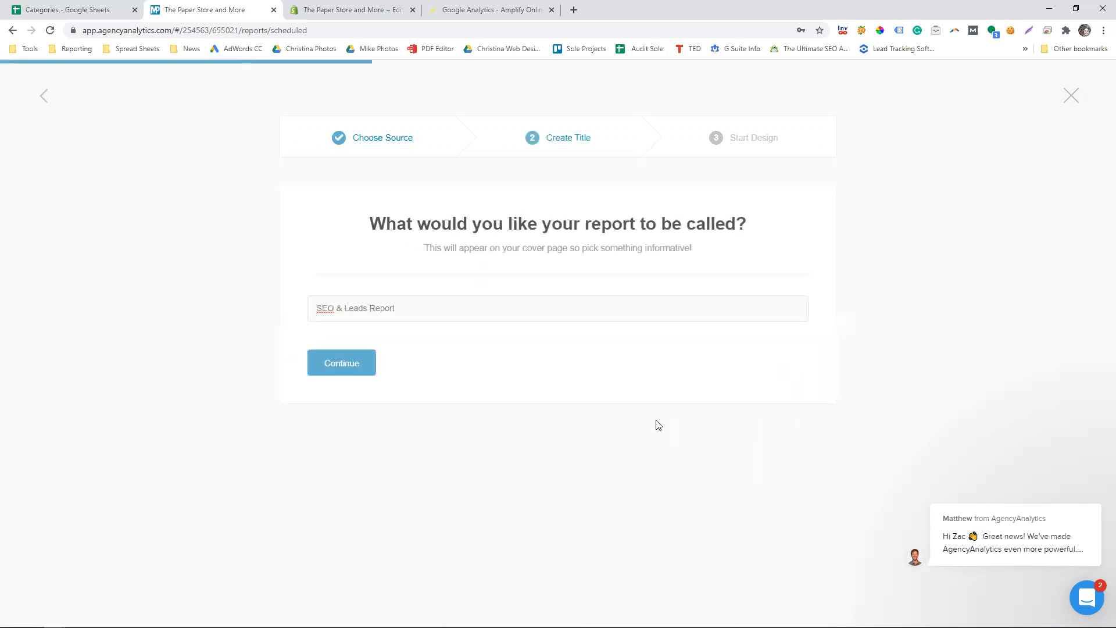
{"action": "left_click_drag", "start_coordinate": [408, 298], "coordinate": [200, 313]}
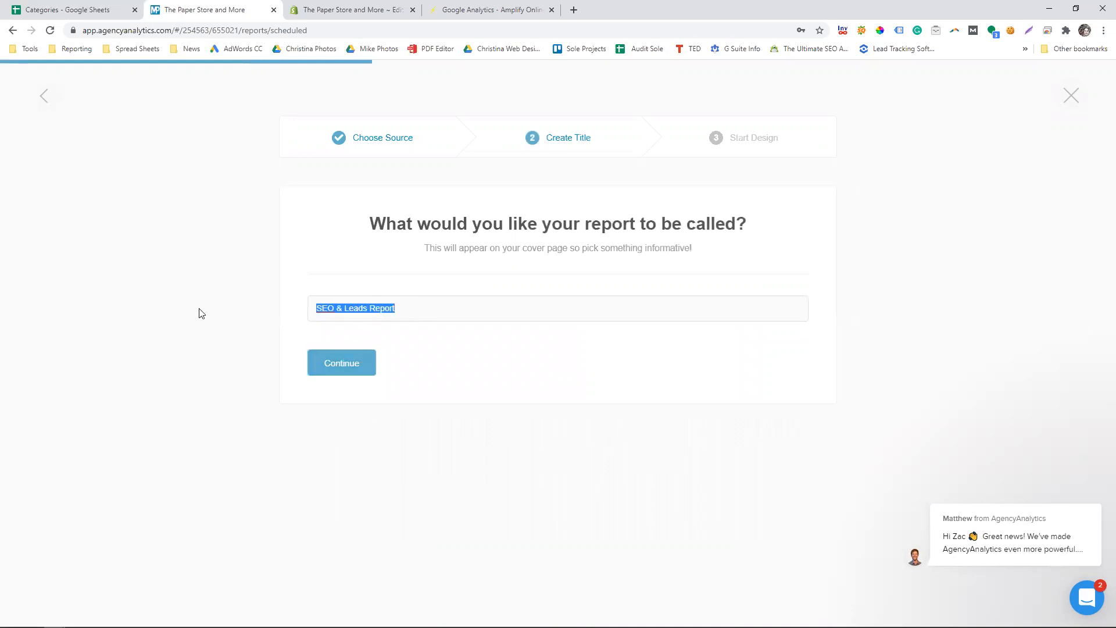
{"action": "type", "text": "The Paper Store"}
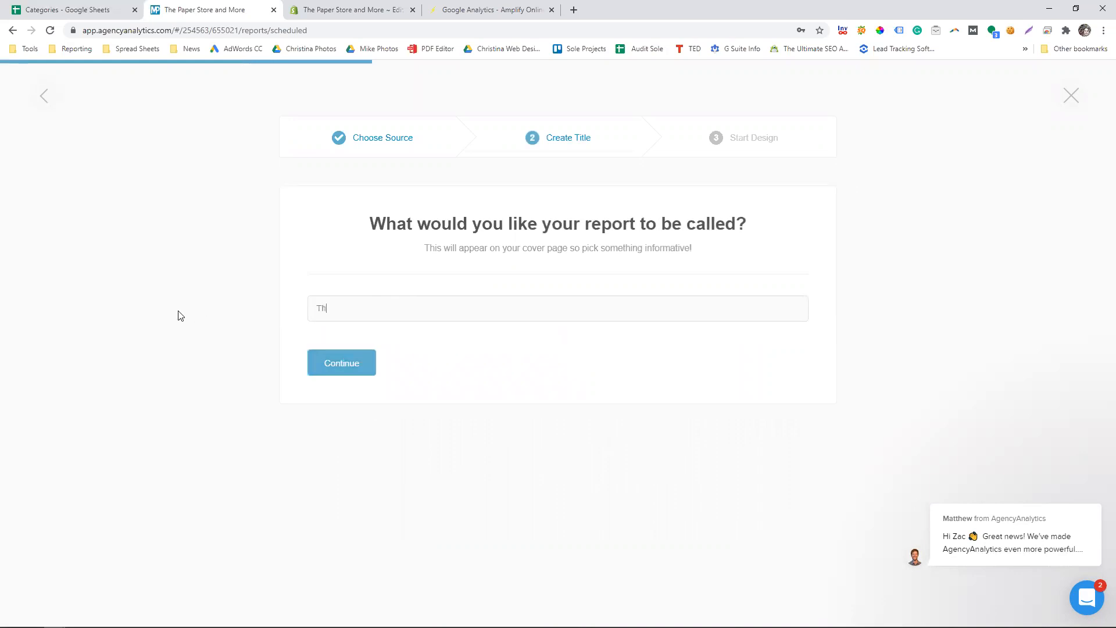
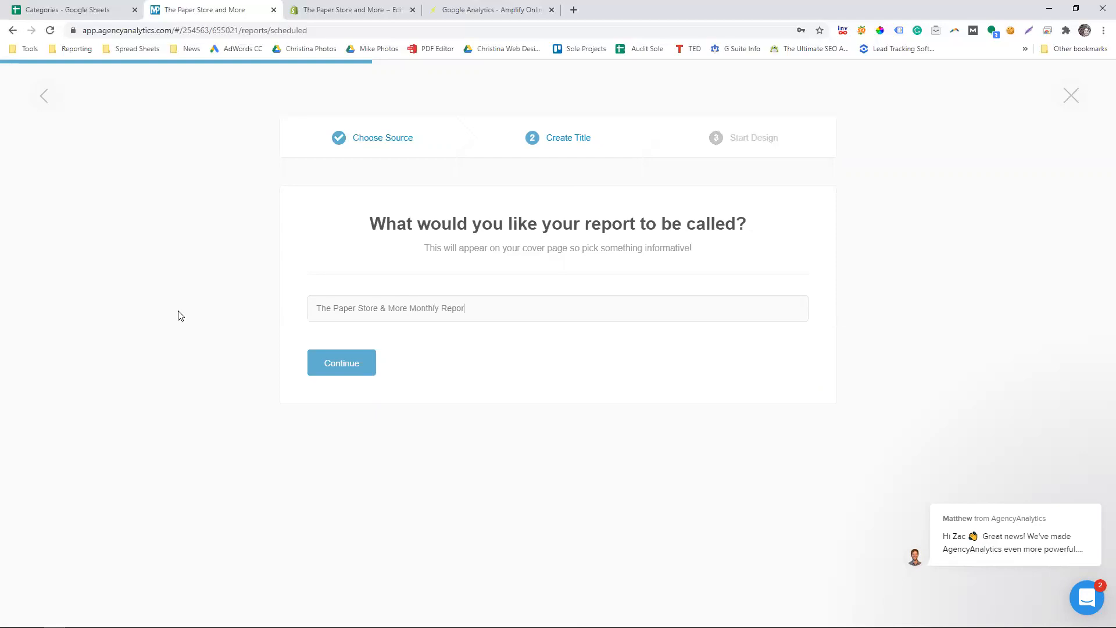
Create the report titled 'The Paper Store & More Monthly Reports'
{"action": "left_click", "coordinate": [351, 372]}
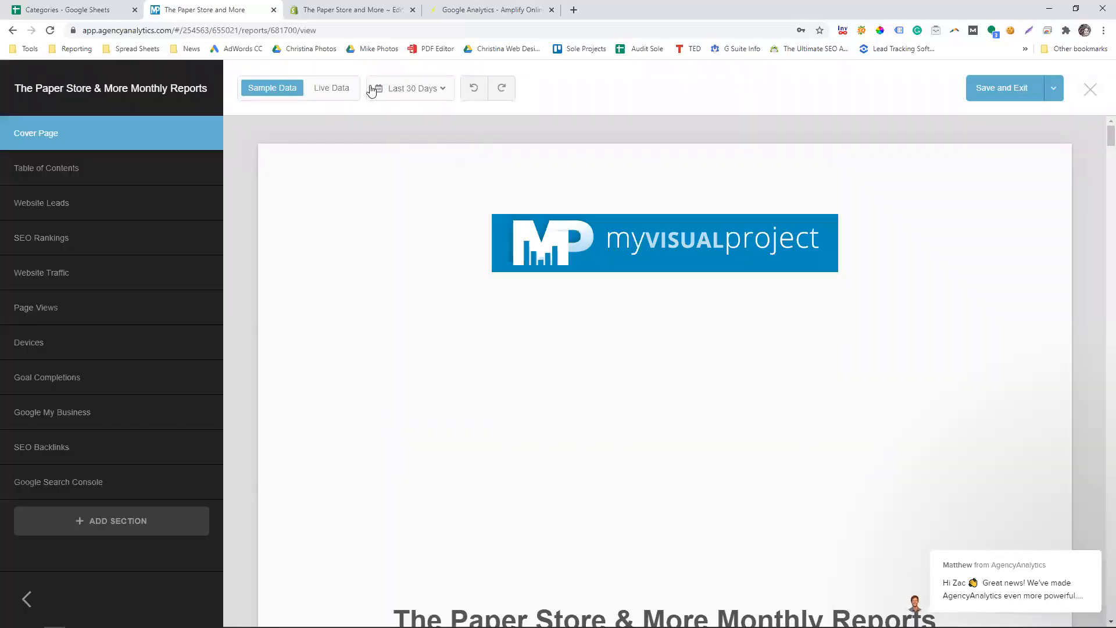
Switch the report to live data and scroll past the cover and contents to Website Leads
{"action": "left_click", "coordinate": [338, 91]}
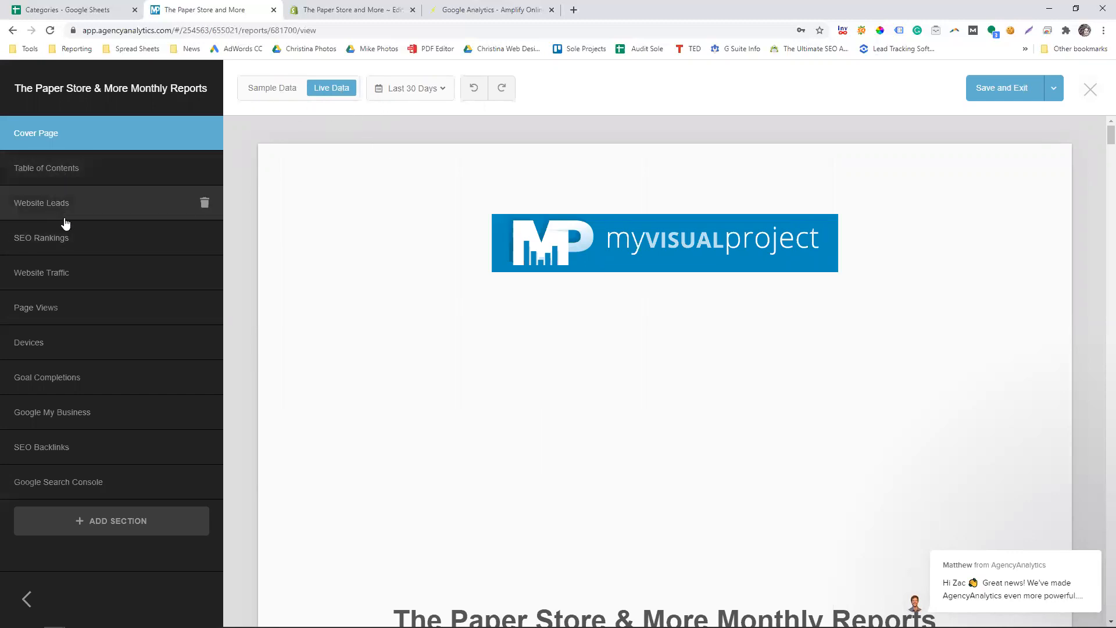
{"action": "scroll", "coordinate": [439, 234], "scroll_direction": "down", "scroll_amount": 15}
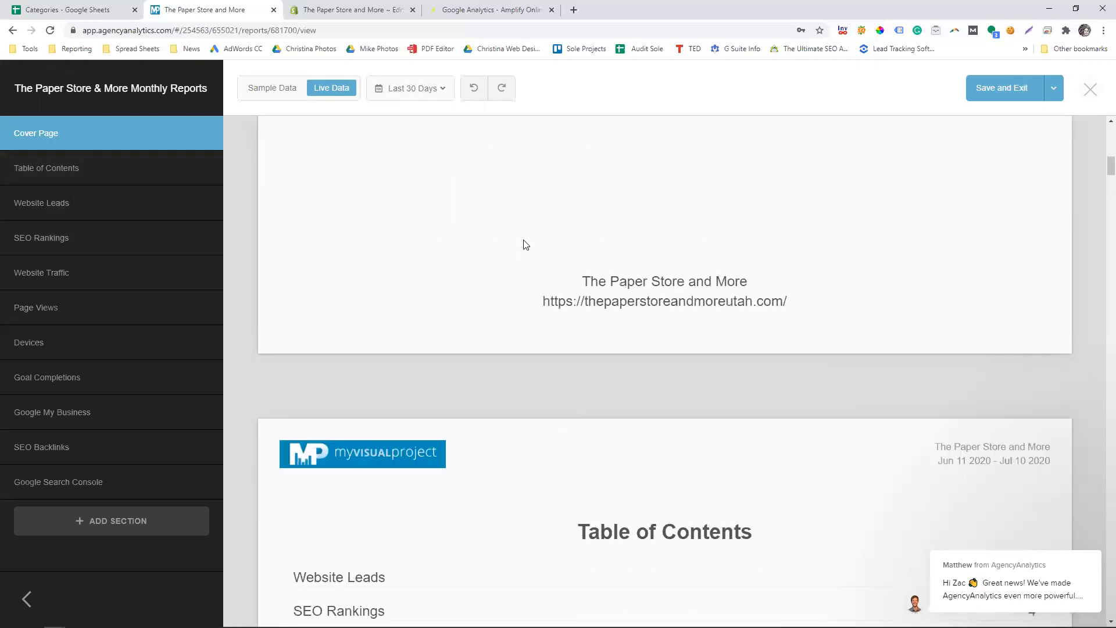
{"action": "scroll", "coordinate": [533, 244], "scroll_direction": "up", "scroll_amount": 5}
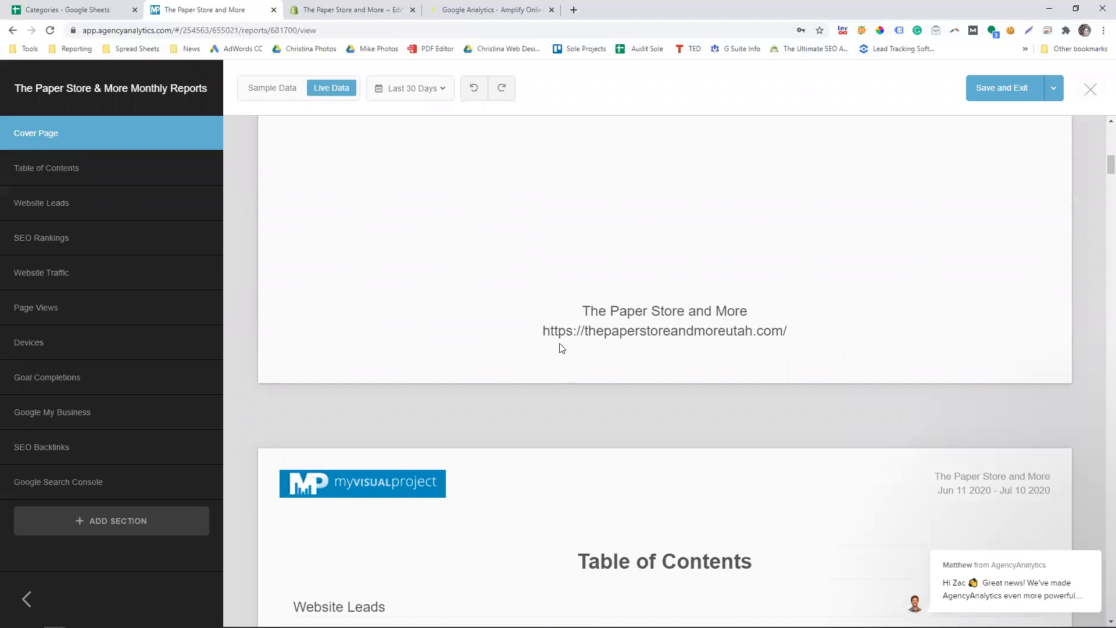
{"action": "scroll", "coordinate": [558, 346], "scroll_direction": "up", "scroll_amount": 6}
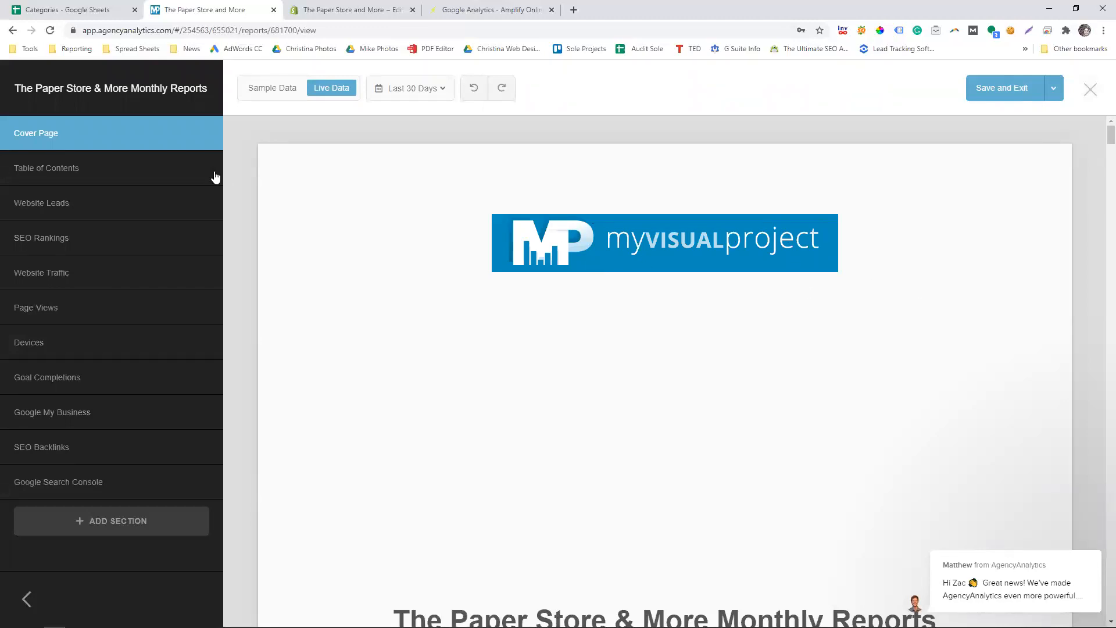
{"action": "scroll", "coordinate": [657, 395], "scroll_direction": "down", "scroll_amount": 10}
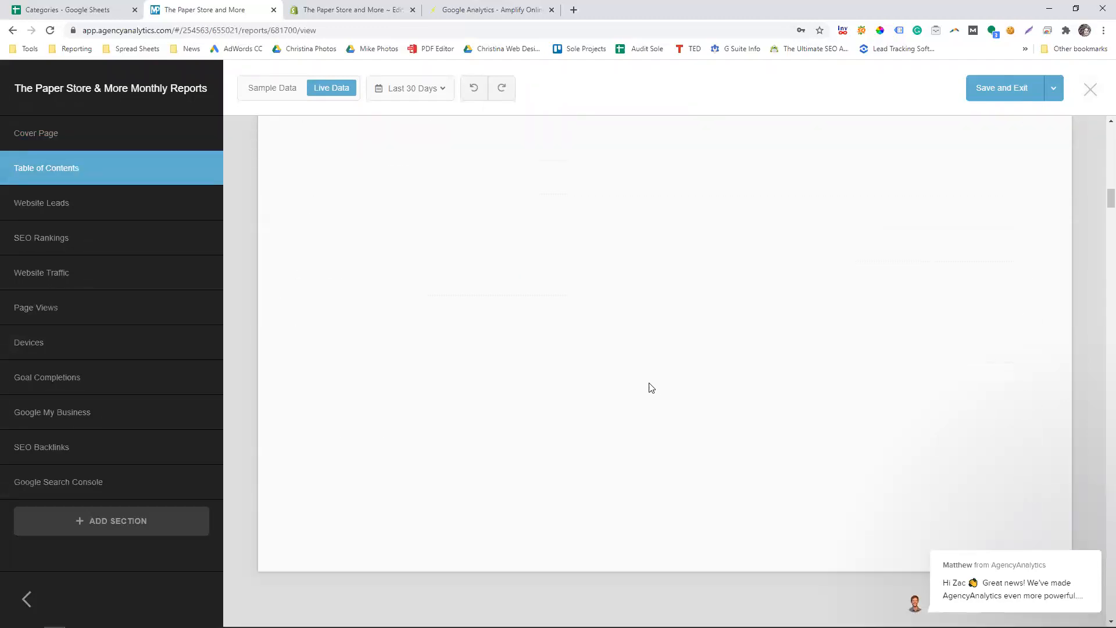
{"action": "scroll", "coordinate": [652, 388], "scroll_direction": "down", "scroll_amount": 7}
{"action": "scroll", "coordinate": [556, 250], "scroll_direction": "down", "scroll_amount": 3}
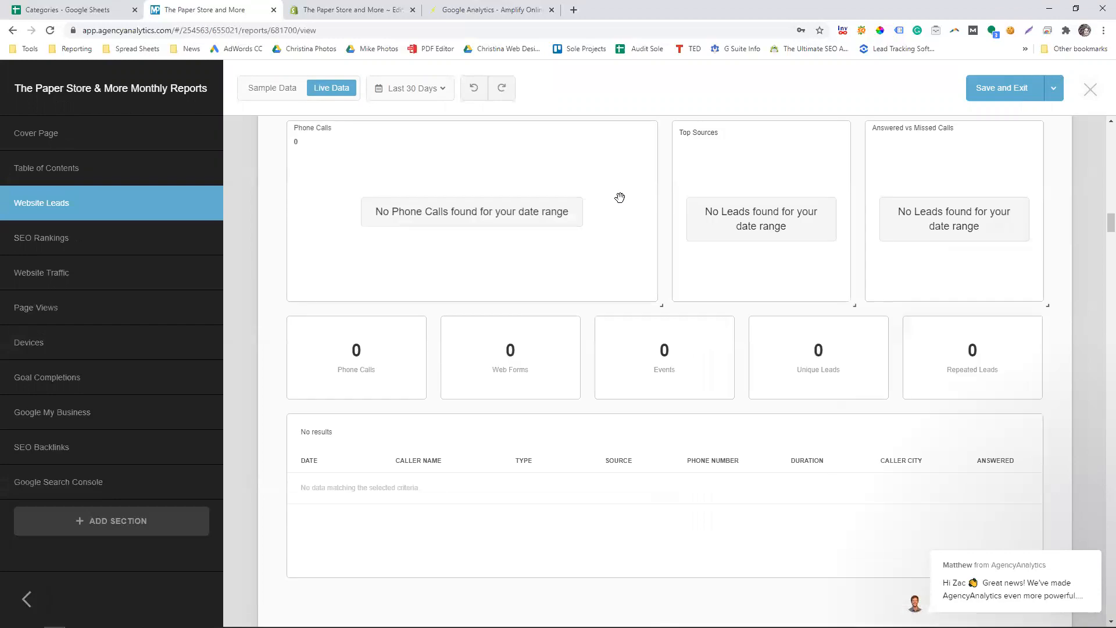
{"action": "scroll", "coordinate": [619, 198], "scroll_direction": "down", "scroll_amount": 2}
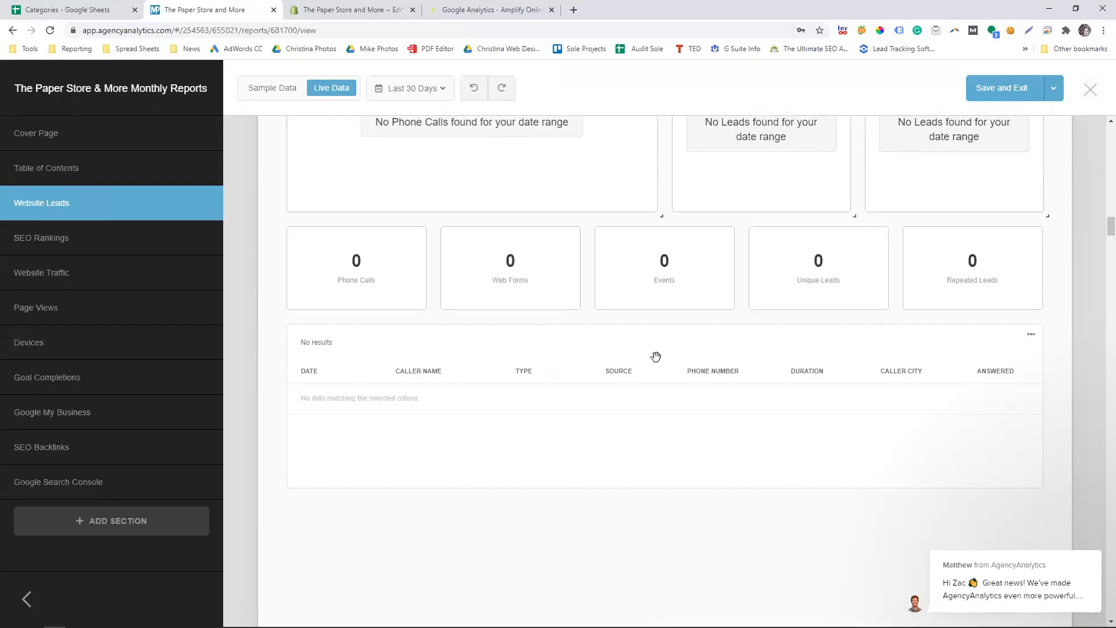
{"action": "scroll", "coordinate": [633, 352], "scroll_direction": "up", "scroll_amount": 5}
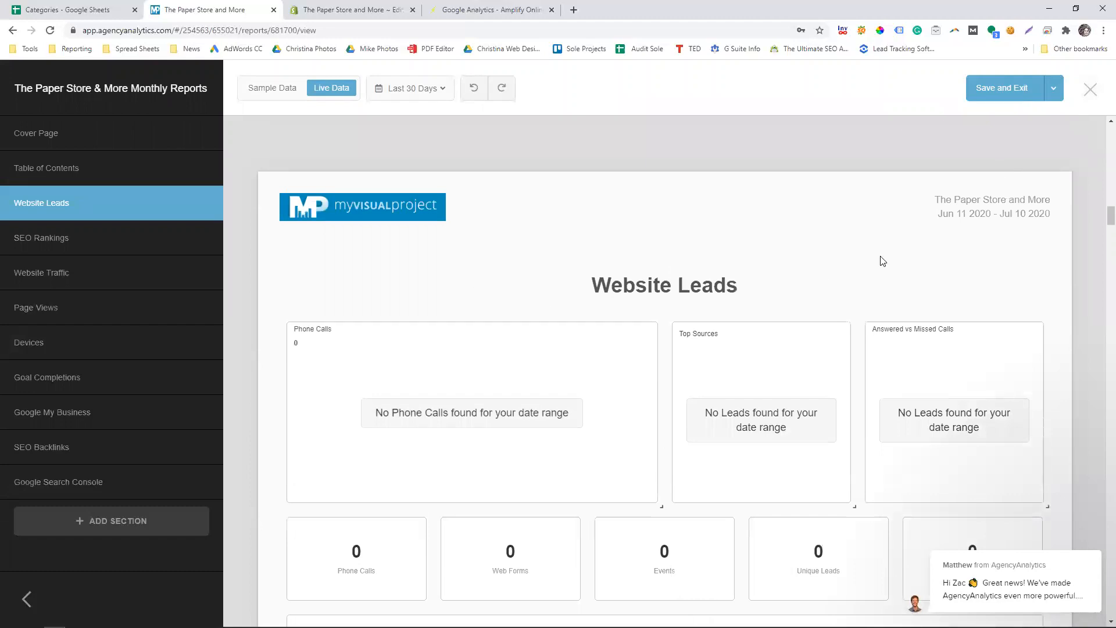
{"action": "scroll", "coordinate": [907, 294], "scroll_direction": "down", "scroll_amount": 2}
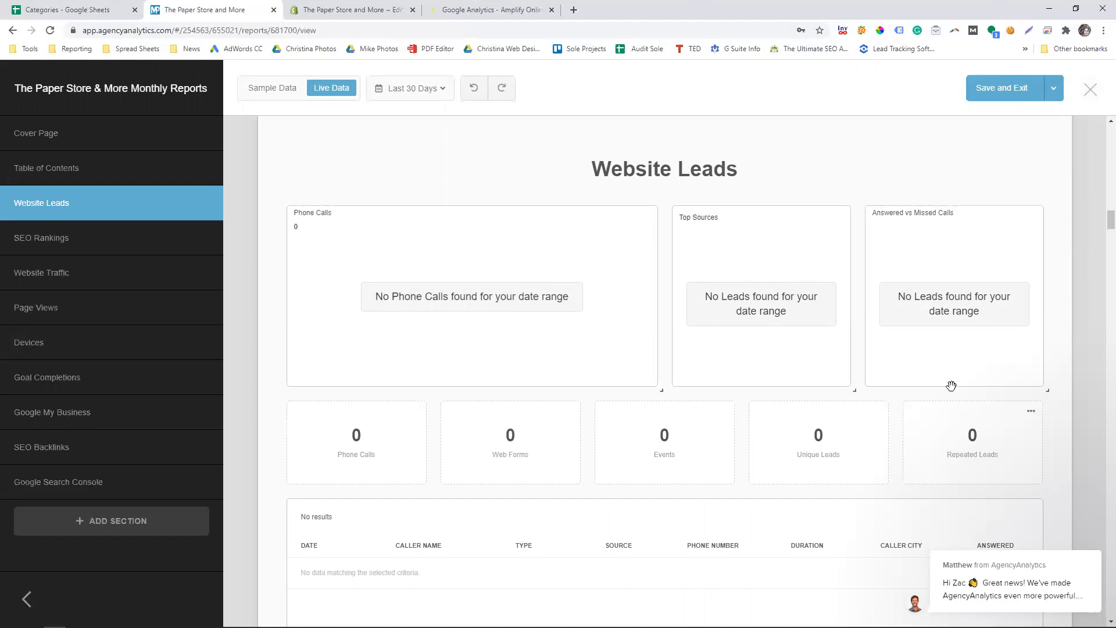
Remove Events, Repeated Leads and Unique Leads from the lead summary widget's metrics
{"action": "left_click", "coordinate": [1030, 415]}
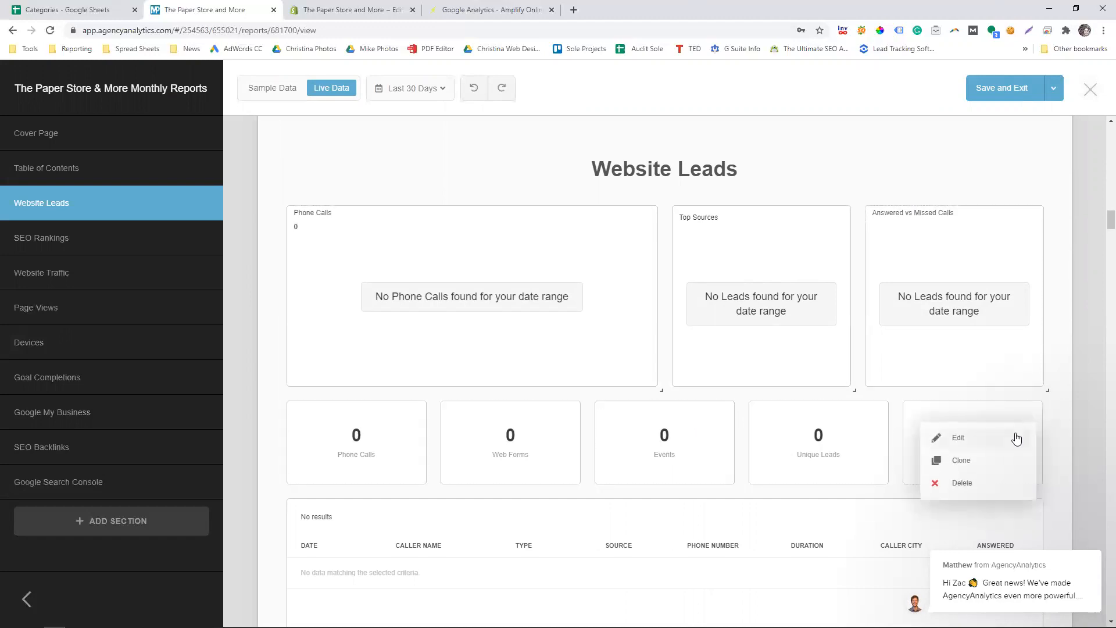
{"action": "left_click", "coordinate": [947, 438]}
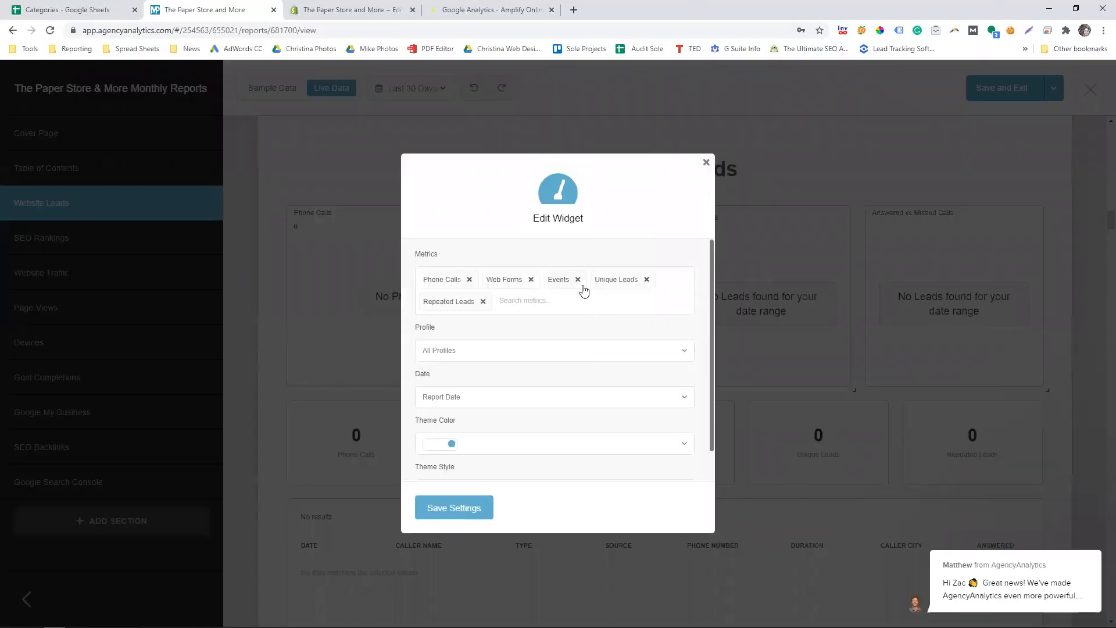
{"action": "left_click", "coordinate": [578, 279]}
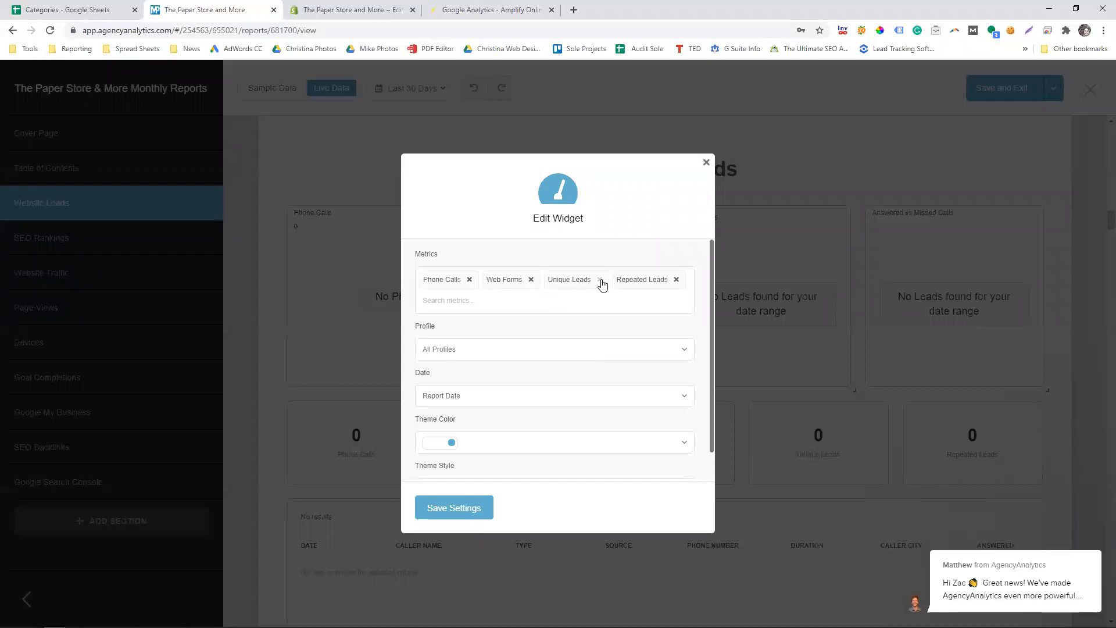
{"action": "left_click", "coordinate": [676, 280]}
{"action": "left_click", "coordinate": [600, 281]}
Add Transactions as a metric, keep All Profiles, and save the widget settings
{"action": "left_click", "coordinate": [602, 278]}
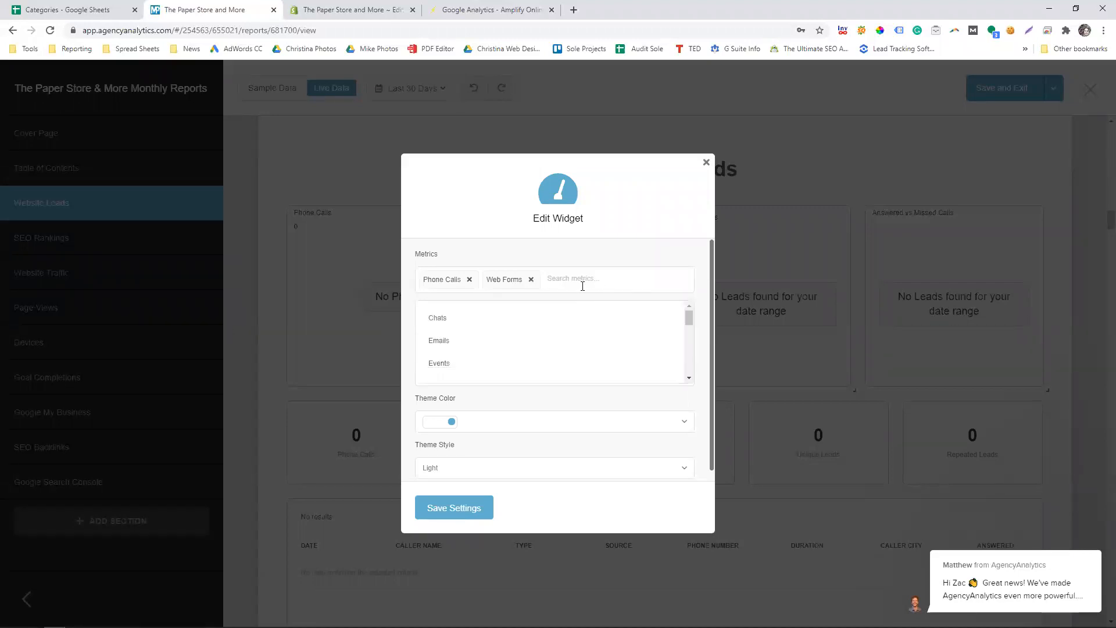
{"action": "scroll", "coordinate": [605, 343], "scroll_direction": "down", "scroll_amount": 2}
{"action": "scroll", "coordinate": [605, 346], "scroll_direction": "down", "scroll_amount": 5}
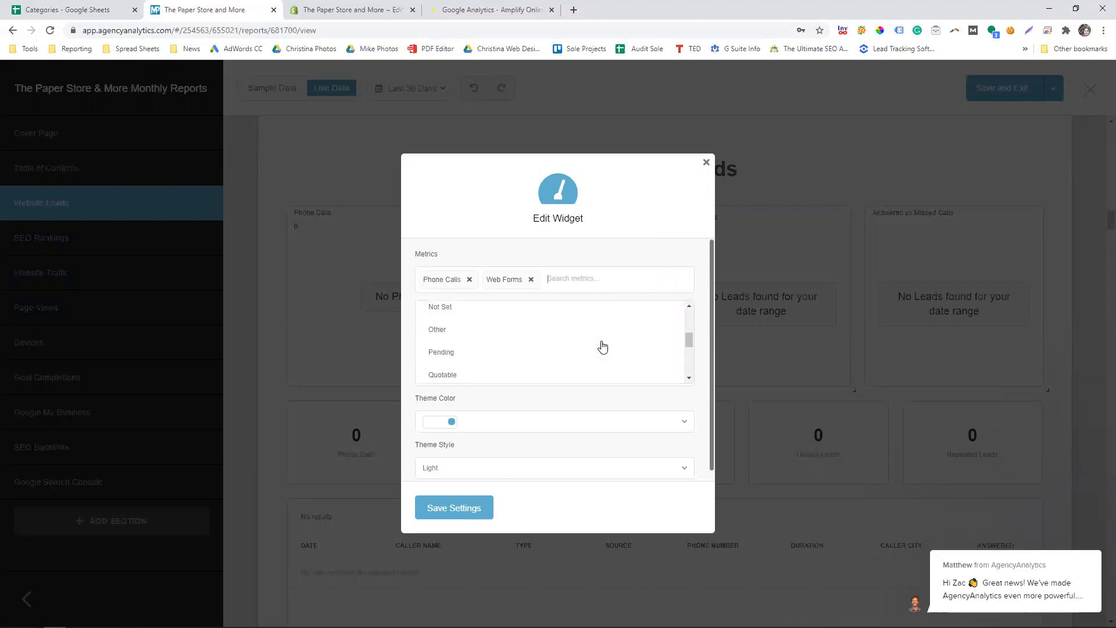
{"action": "scroll", "coordinate": [603, 347], "scroll_direction": "down", "scroll_amount": 1}
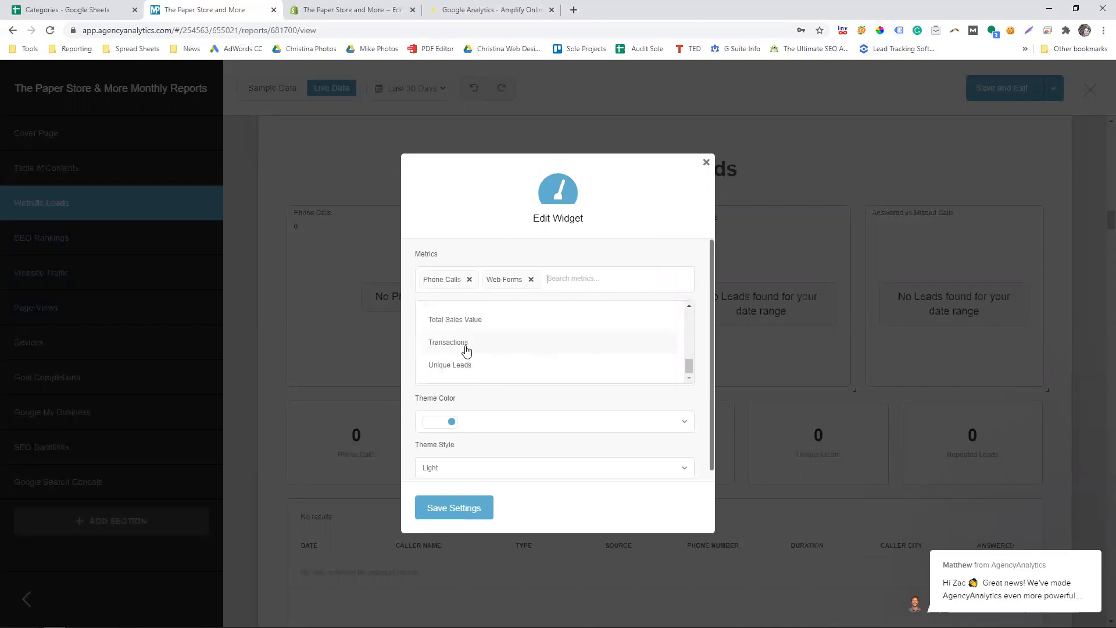
{"action": "left_click", "coordinate": [460, 347]}
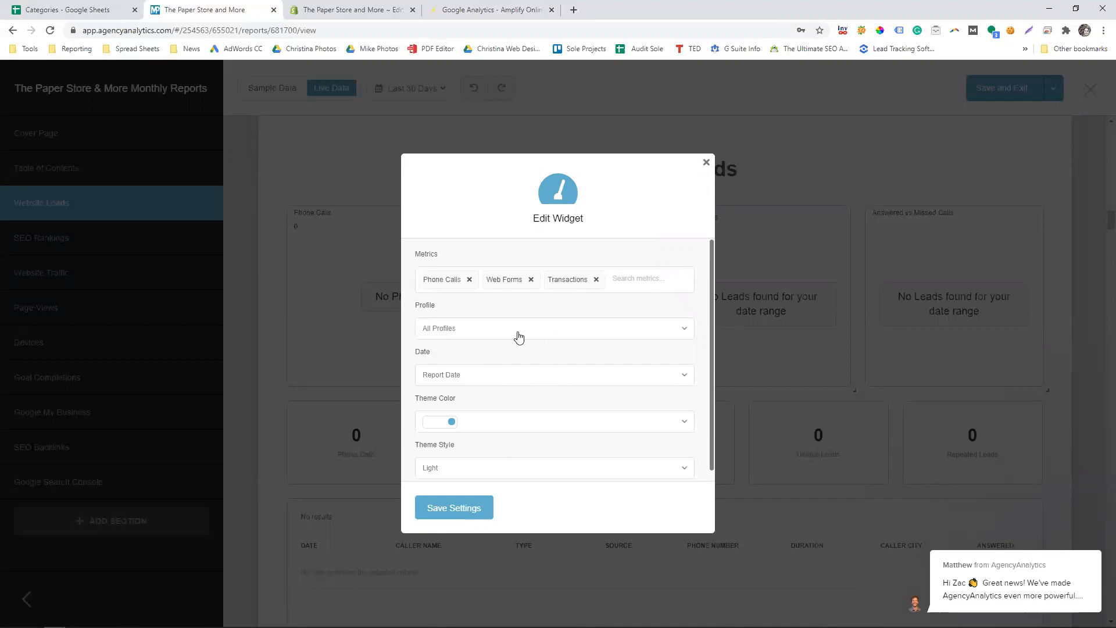
{"action": "left_click", "coordinate": [547, 334]}
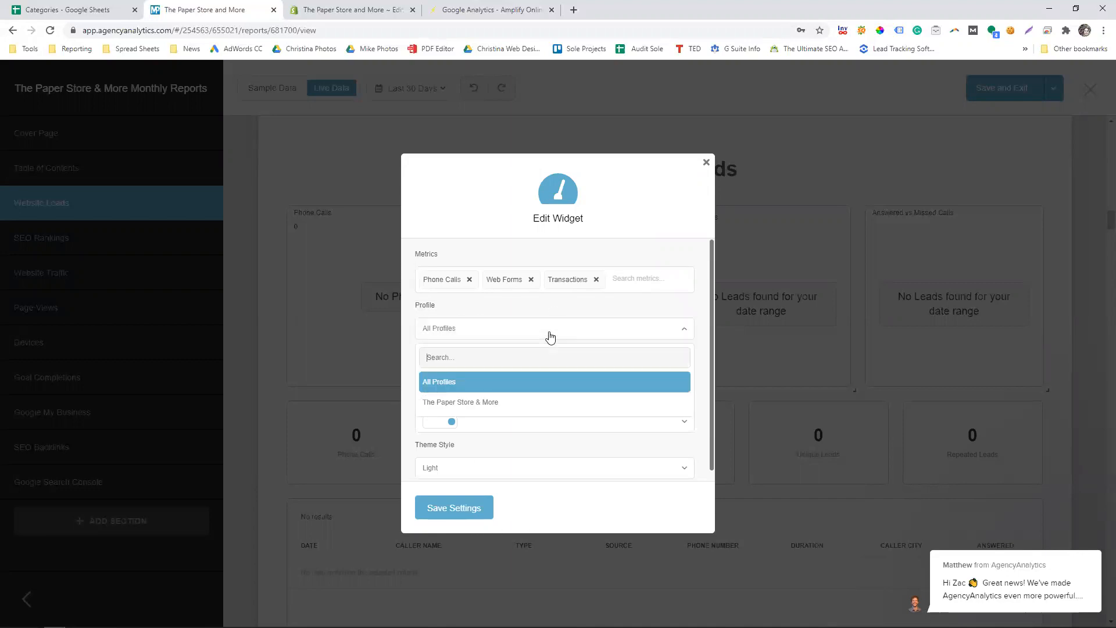
{"action": "left_click", "coordinate": [549, 312]}
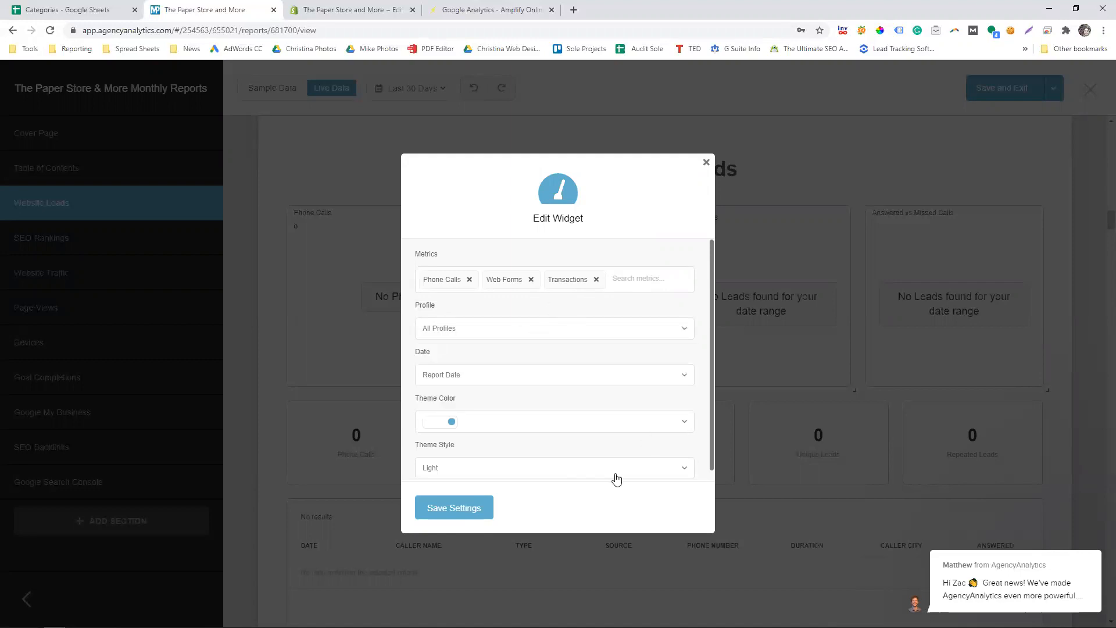
{"action": "scroll", "coordinate": [563, 441], "scroll_direction": "down", "scroll_amount": 1}
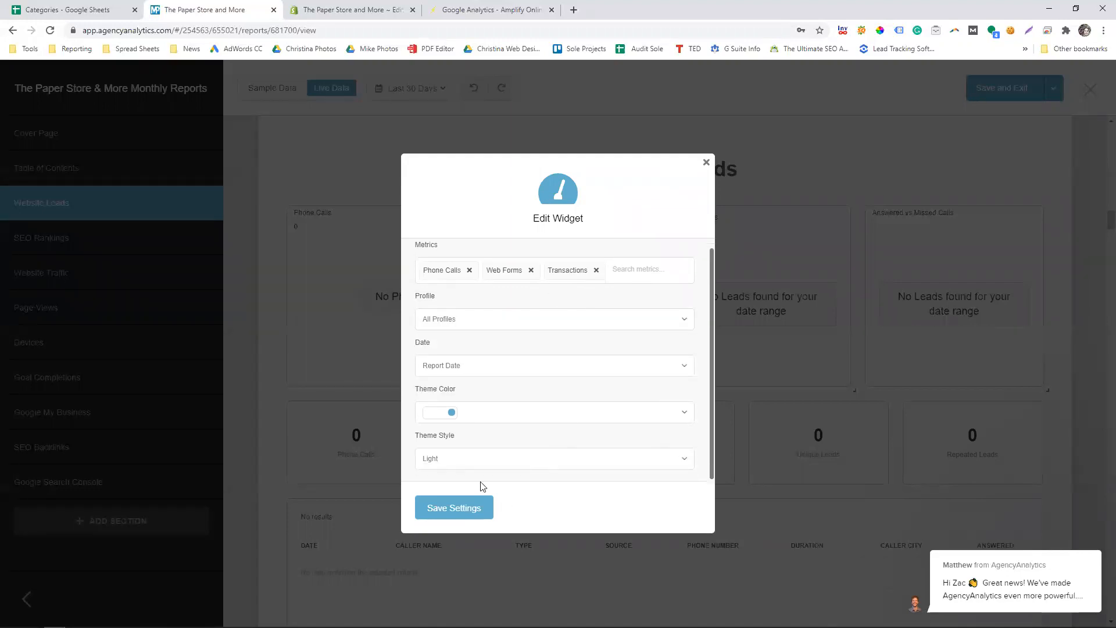
{"action": "left_click", "coordinate": [482, 508]}
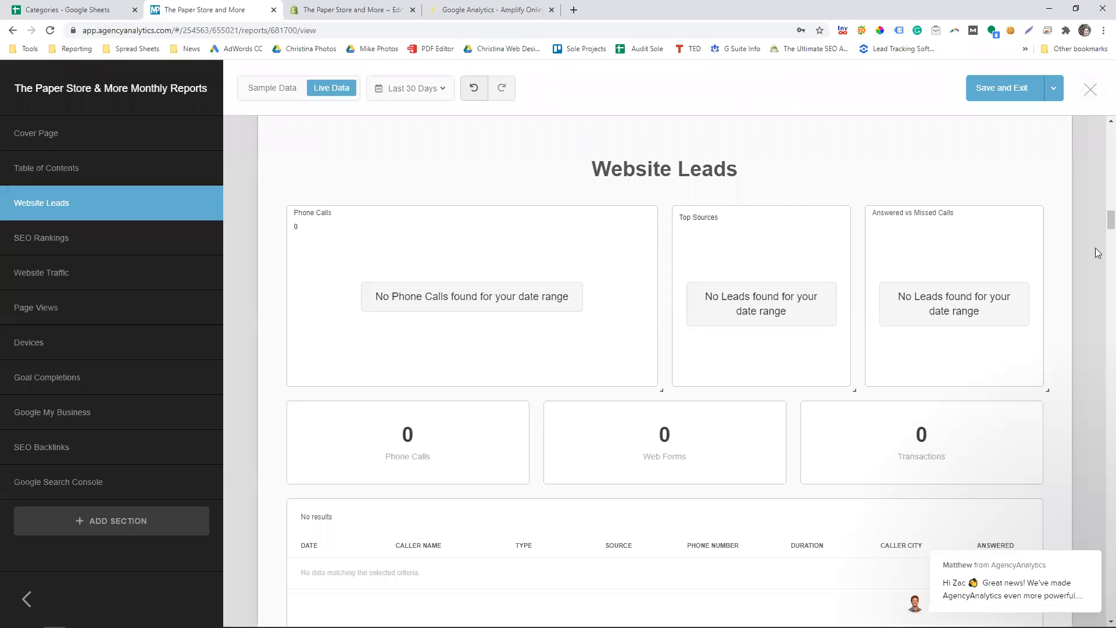
Review the calls table widget's settings and close them unchanged
{"action": "scroll", "coordinate": [1094, 254], "scroll_direction": "down", "scroll_amount": 4}
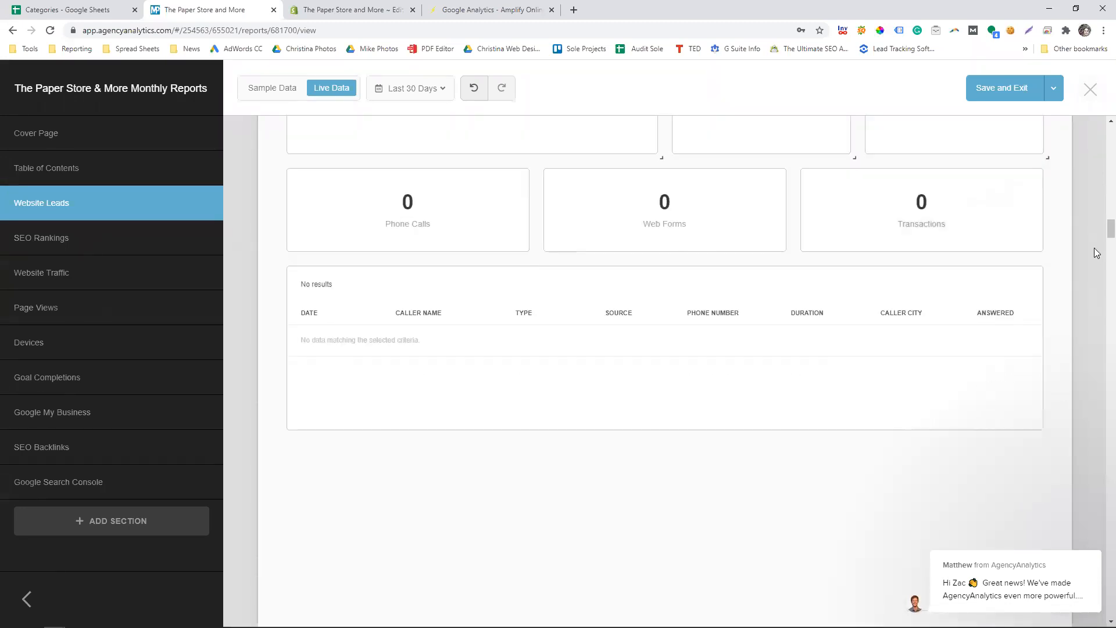
{"action": "scroll", "coordinate": [1089, 294], "scroll_direction": "up", "scroll_amount": 2}
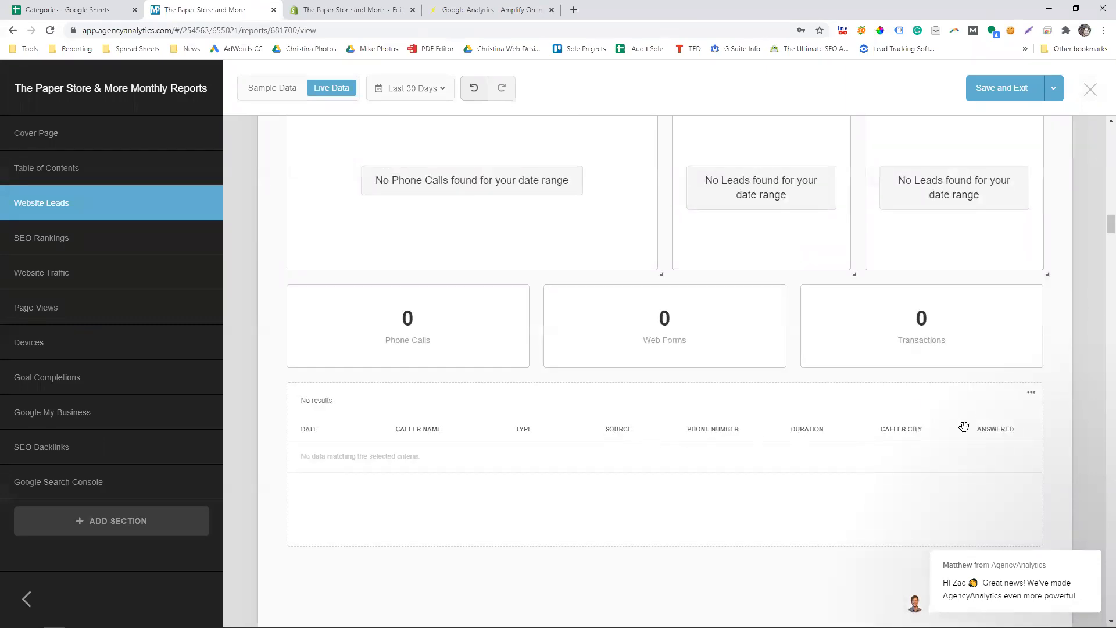
{"action": "left_click", "coordinate": [1032, 400]}
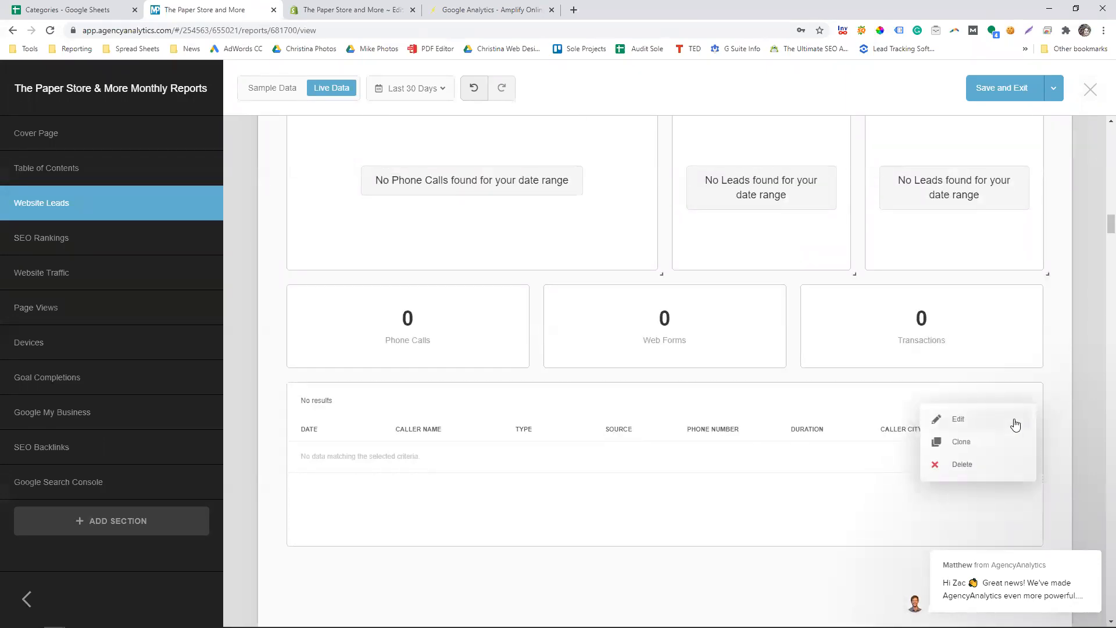
{"action": "left_click", "coordinate": [1016, 424]}
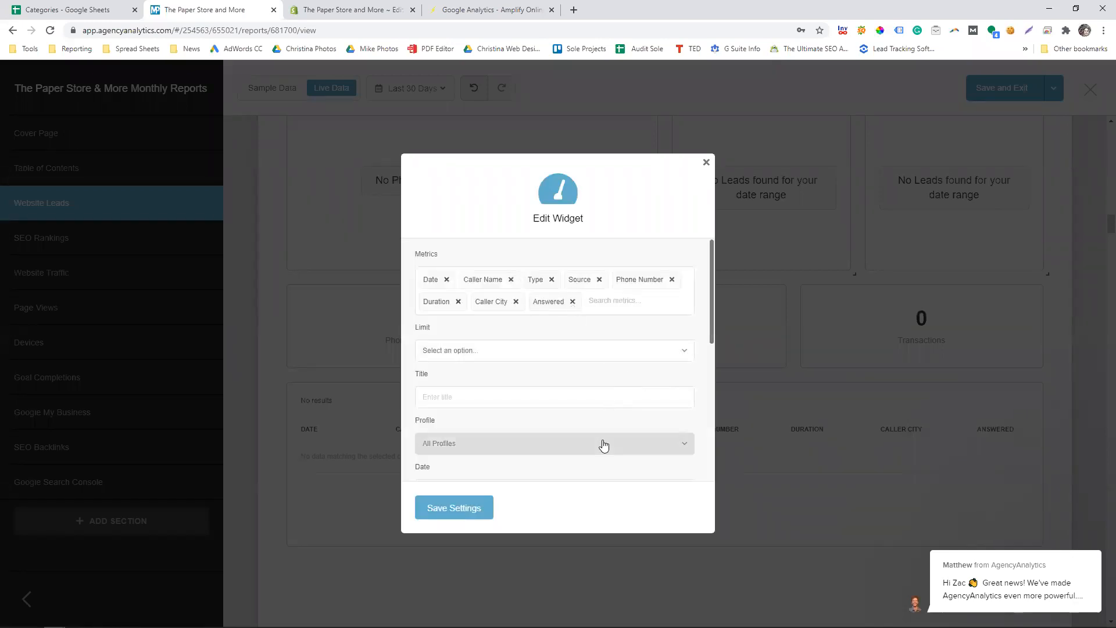
{"action": "scroll", "coordinate": [608, 441], "scroll_direction": "down", "scroll_amount": 1}
{"action": "scroll", "coordinate": [536, 407], "scroll_direction": "down", "scroll_amount": 4}
{"action": "scroll", "coordinate": [539, 421], "scroll_direction": "up", "scroll_amount": 6}
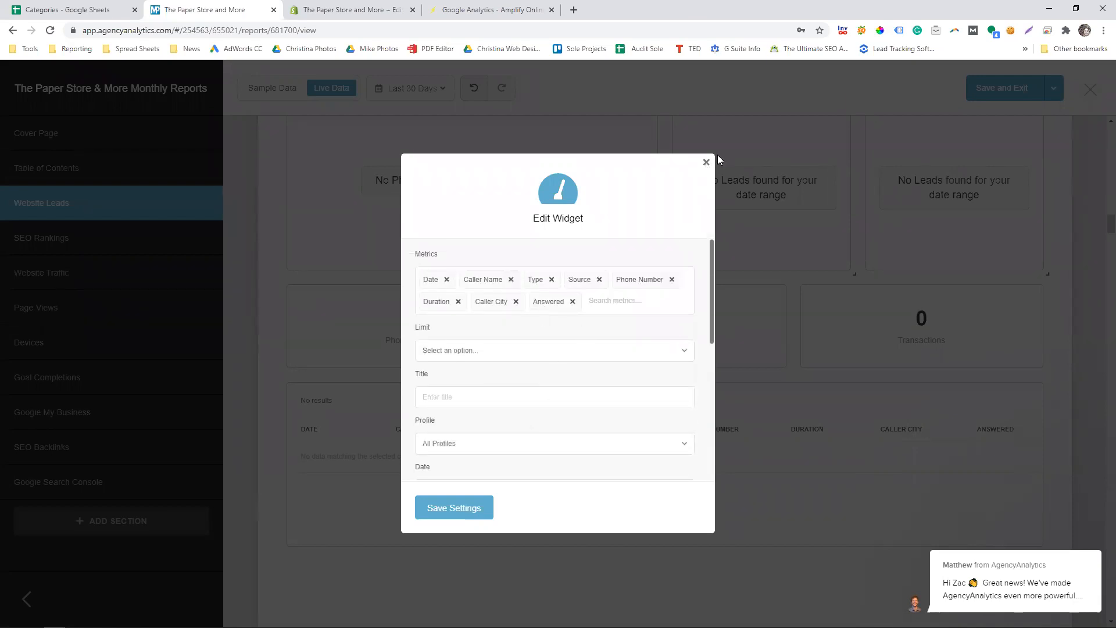
{"action": "left_click", "coordinate": [707, 162]}
Delete the calls table from the Website Leads page and bring up the Phone Calls chart's menu
{"action": "left_click", "coordinate": [1031, 398]}
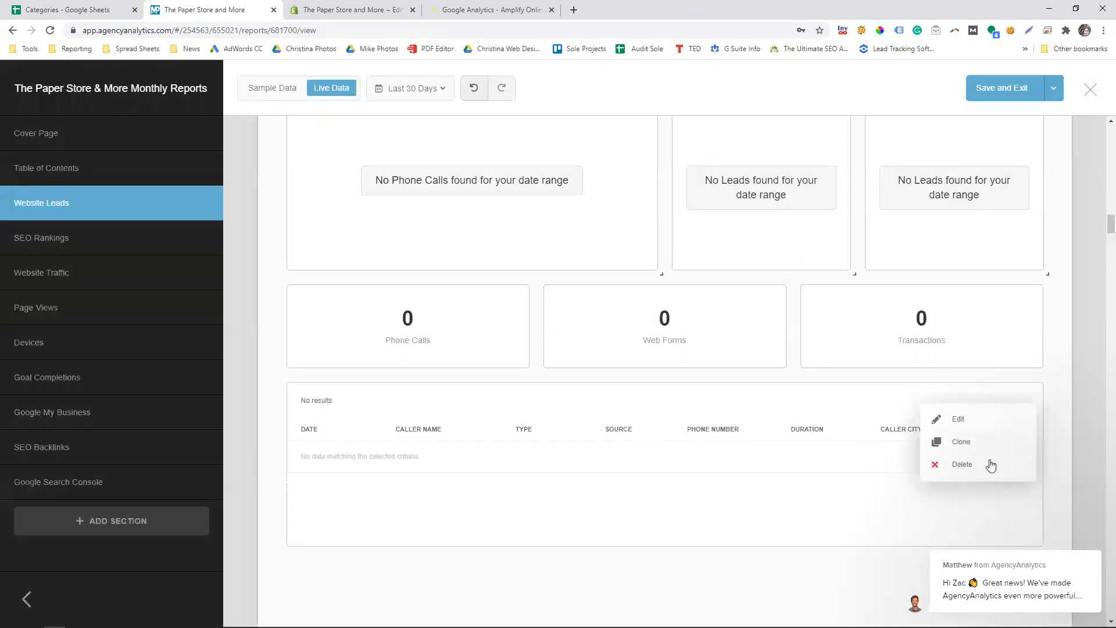
{"action": "left_click", "coordinate": [962, 464]}
{"action": "scroll", "coordinate": [526, 490], "scroll_direction": "up", "scroll_amount": 6}
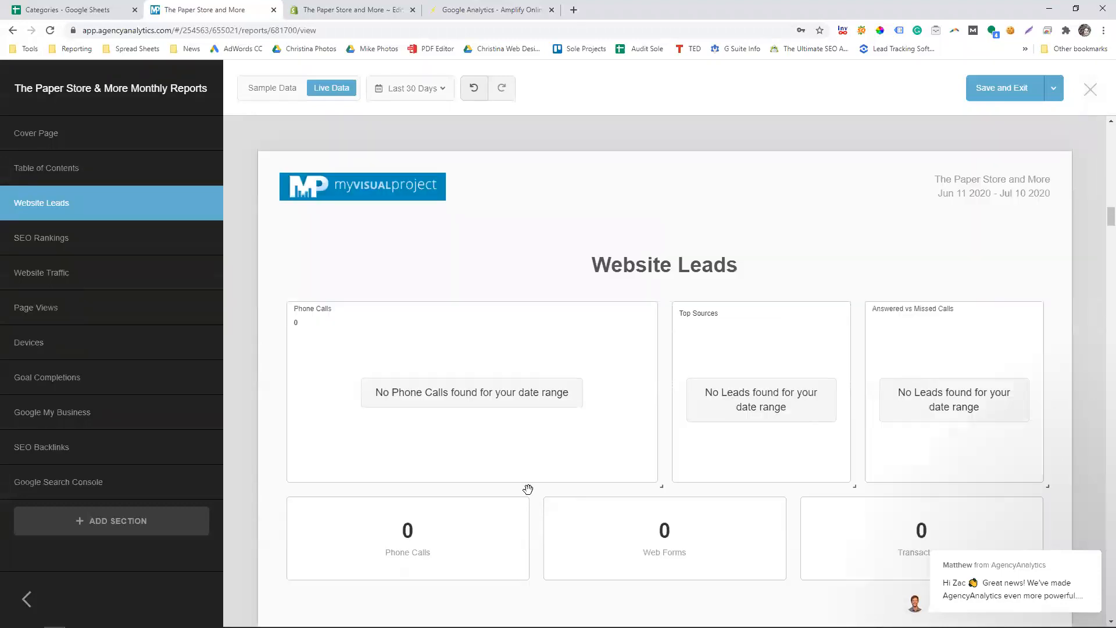
{"action": "scroll", "coordinate": [535, 491], "scroll_direction": "down", "scroll_amount": 3}
{"action": "scroll", "coordinate": [620, 361], "scroll_direction": "down", "scroll_amount": 2}
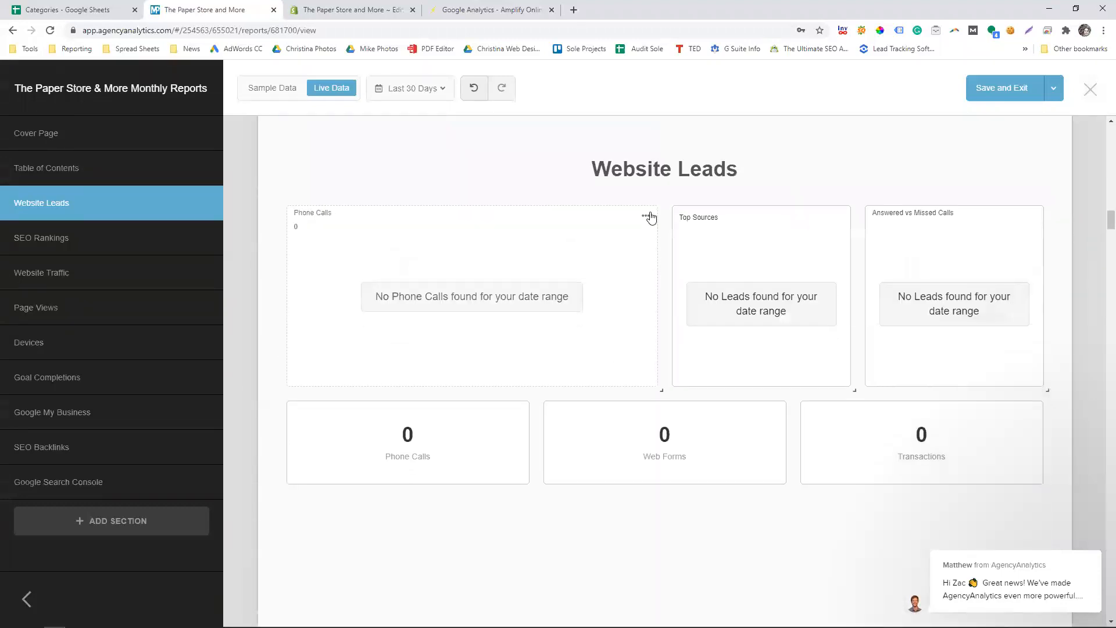
{"action": "left_click", "coordinate": [647, 216]}
Delete the Phone Calls chart, move Top Sources left, and widen both remaining charts
{"action": "left_click", "coordinate": [599, 296]}
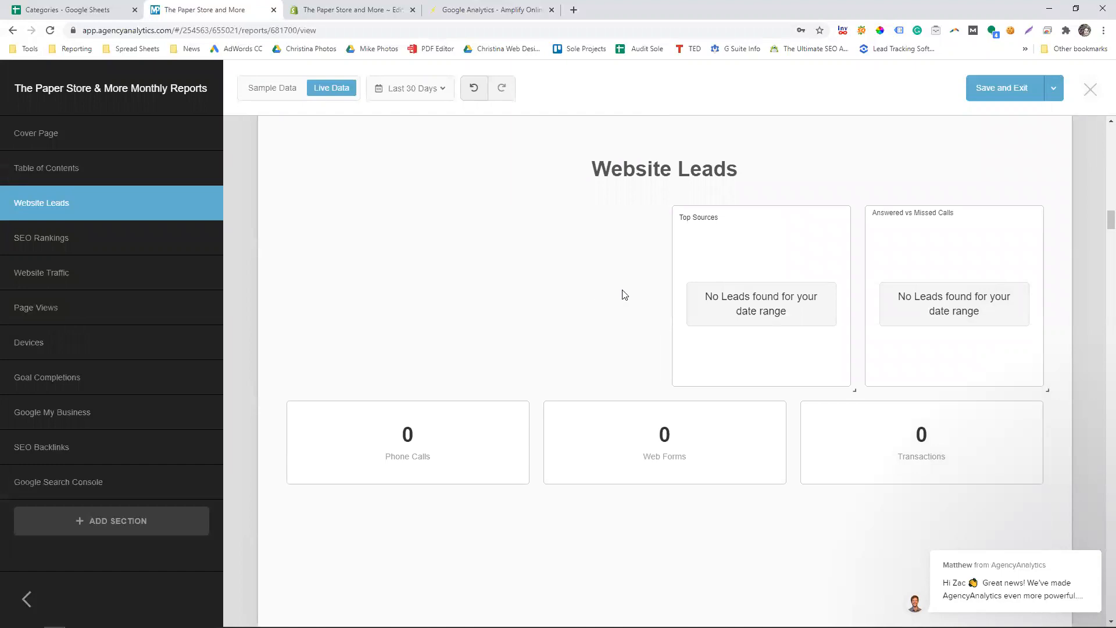
{"action": "left_click_drag", "start_coordinate": [776, 223], "coordinate": [465, 259]}
{"action": "left_click_drag", "start_coordinate": [466, 386], "coordinate": [782, 361]}
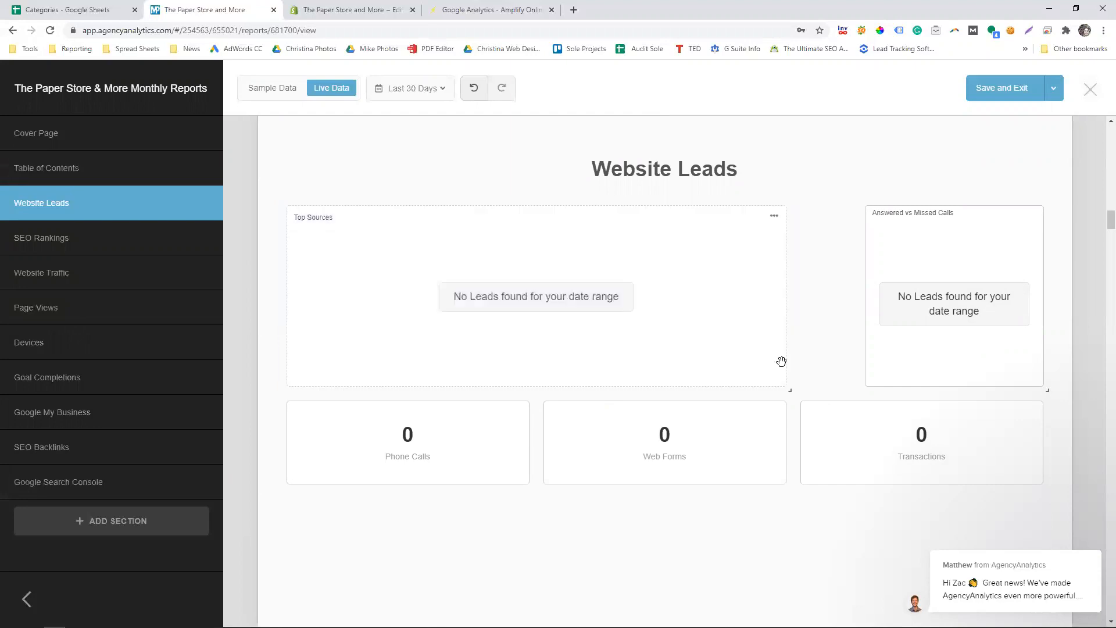
{"action": "left_click_drag", "start_coordinate": [954, 294], "coordinate": [876, 279]}
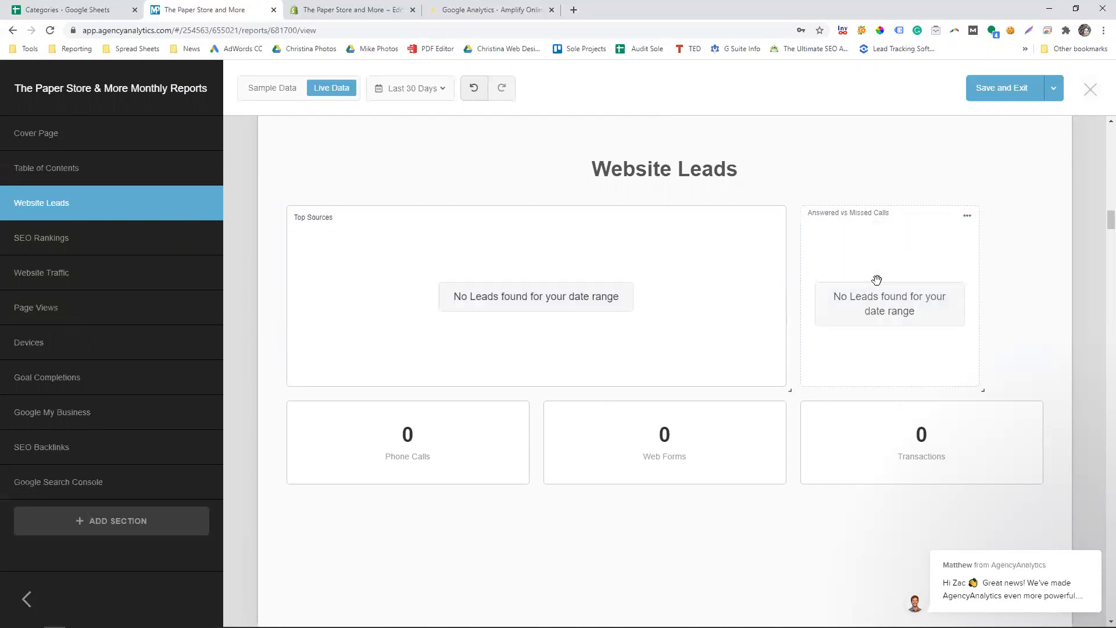
{"action": "left_click_drag", "start_coordinate": [981, 389], "coordinate": [1042, 388]}
Remove Phone Calls from the count tiles, leaving Web Forms and Transactions
{"action": "left_click", "coordinate": [1024, 412]}
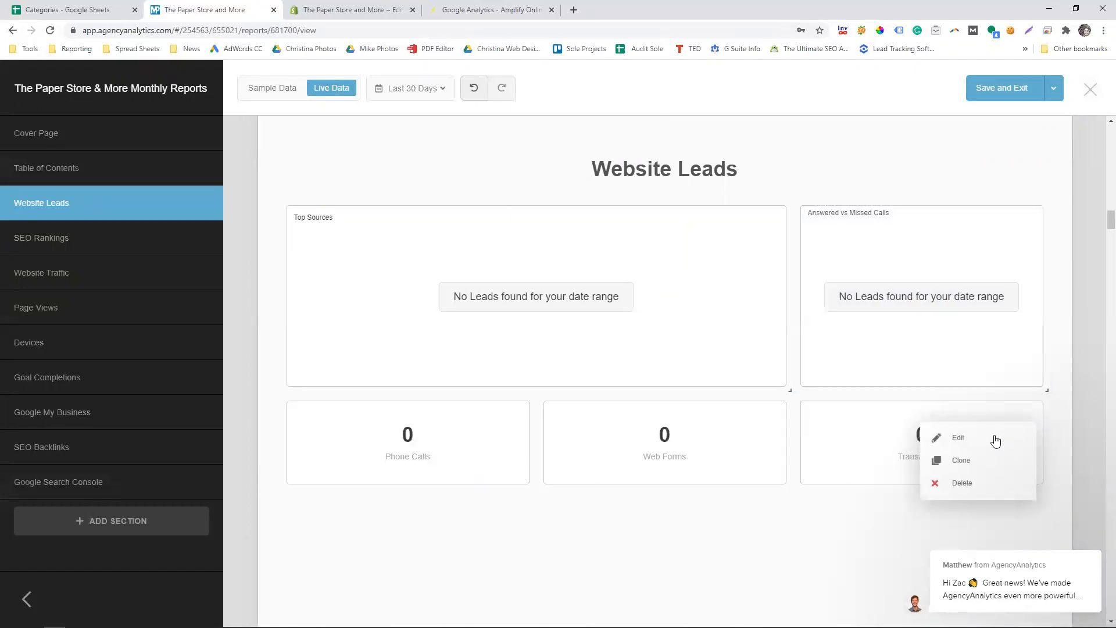
{"action": "left_click", "coordinate": [980, 442]}
{"action": "left_click", "coordinate": [468, 284]}
{"action": "left_click", "coordinate": [450, 510]}
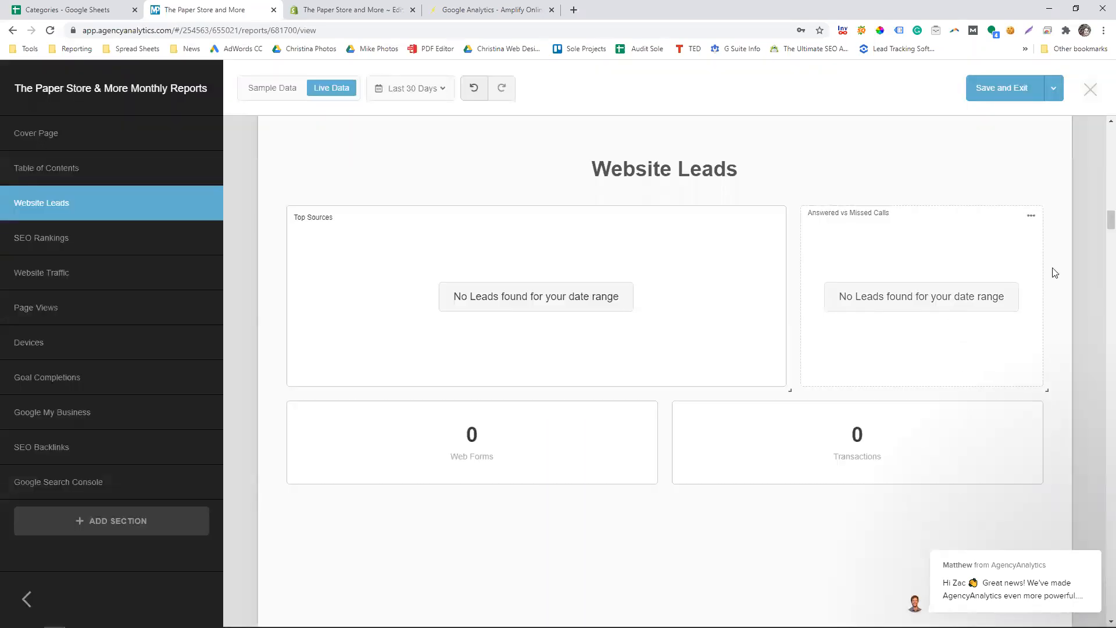
{"action": "scroll", "coordinate": [459, 326], "scroll_direction": "down", "scroll_amount": 4}
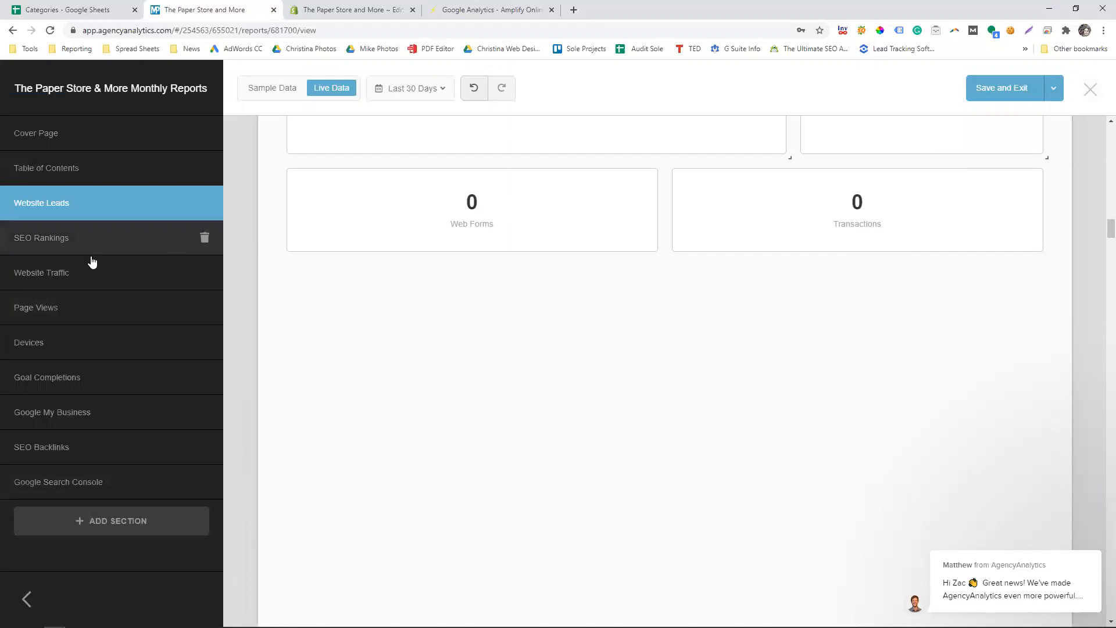
Go to SEO Rankings and scroll to Website Traffic's Goal Completions tile options
{"action": "left_click", "coordinate": [61, 243]}
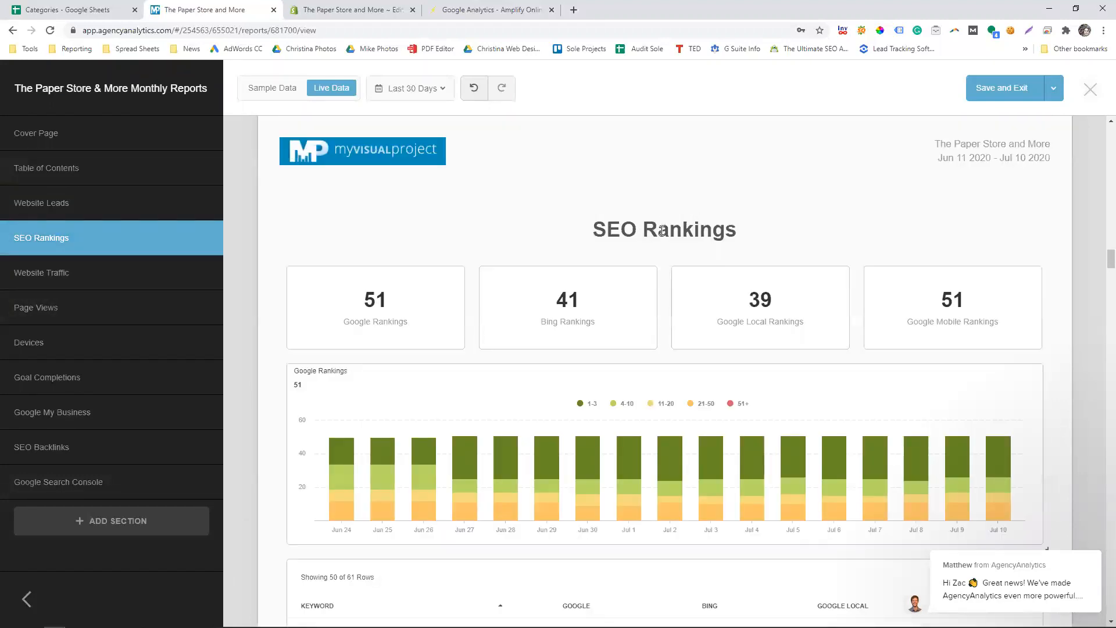
{"action": "scroll", "coordinate": [729, 199], "scroll_direction": "down", "scroll_amount": 3}
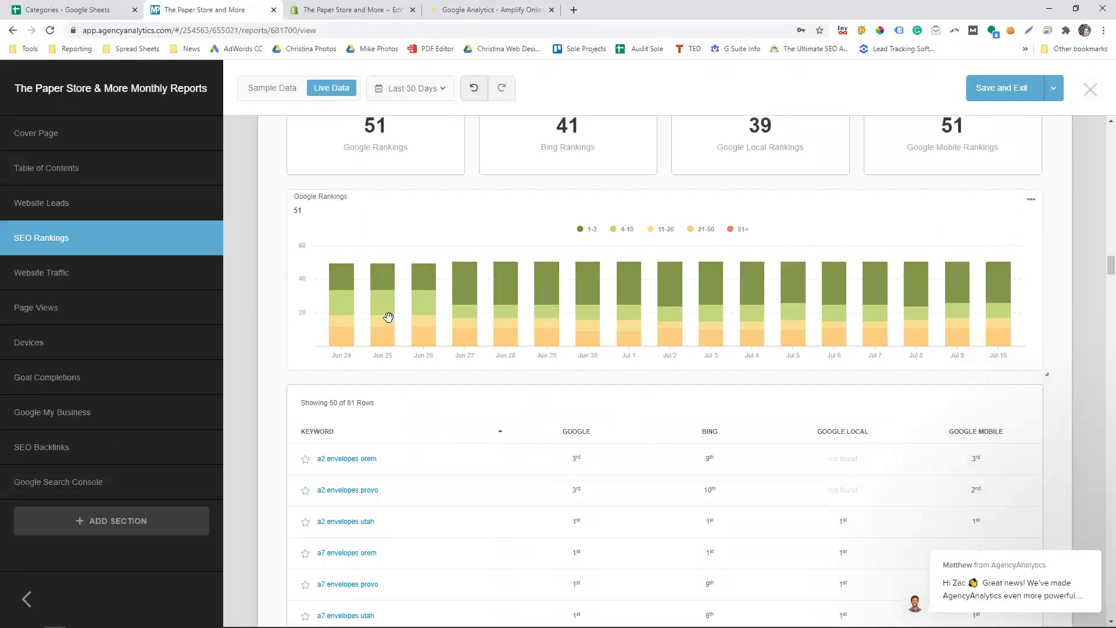
{"action": "scroll", "coordinate": [969, 215], "scroll_direction": "down", "scroll_amount": 4}
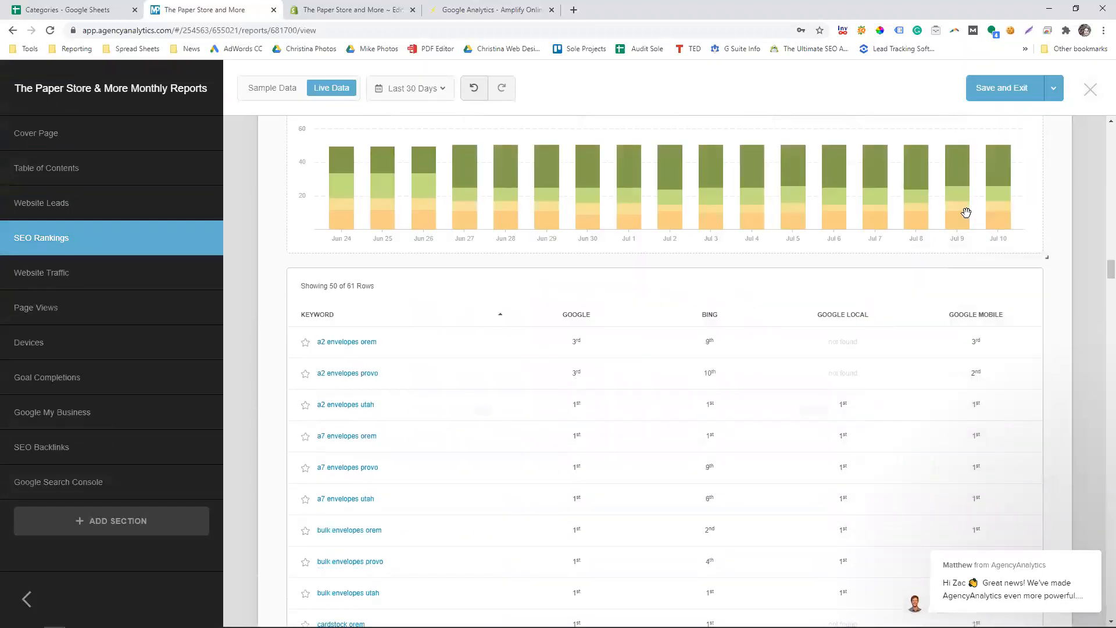
{"action": "scroll", "coordinate": [708, 272], "scroll_direction": "down", "scroll_amount": 18}
{"action": "scroll", "coordinate": [805, 308], "scroll_direction": "down", "scroll_amount": 7}
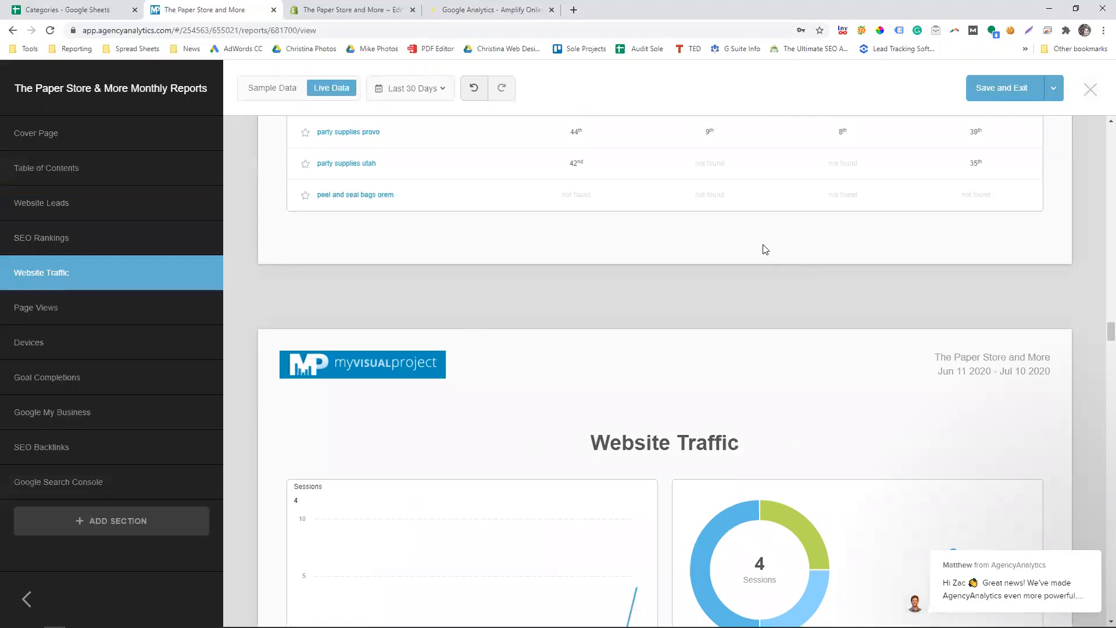
{"action": "scroll", "coordinate": [705, 256], "scroll_direction": "down", "scroll_amount": 4}
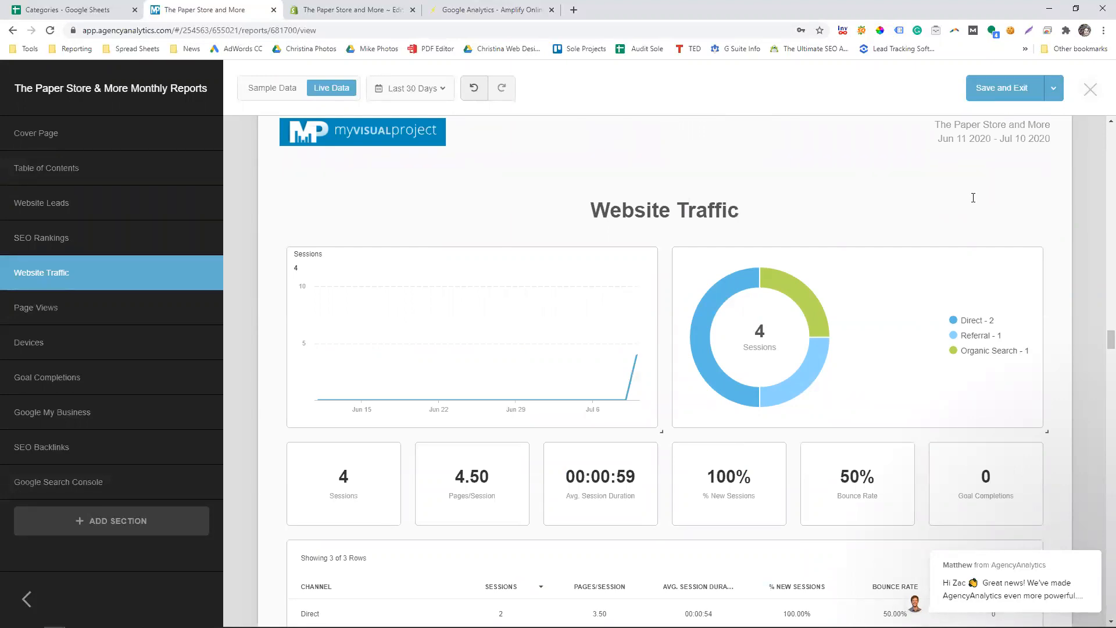
{"action": "scroll", "coordinate": [955, 175], "scroll_direction": "down", "scroll_amount": 2}
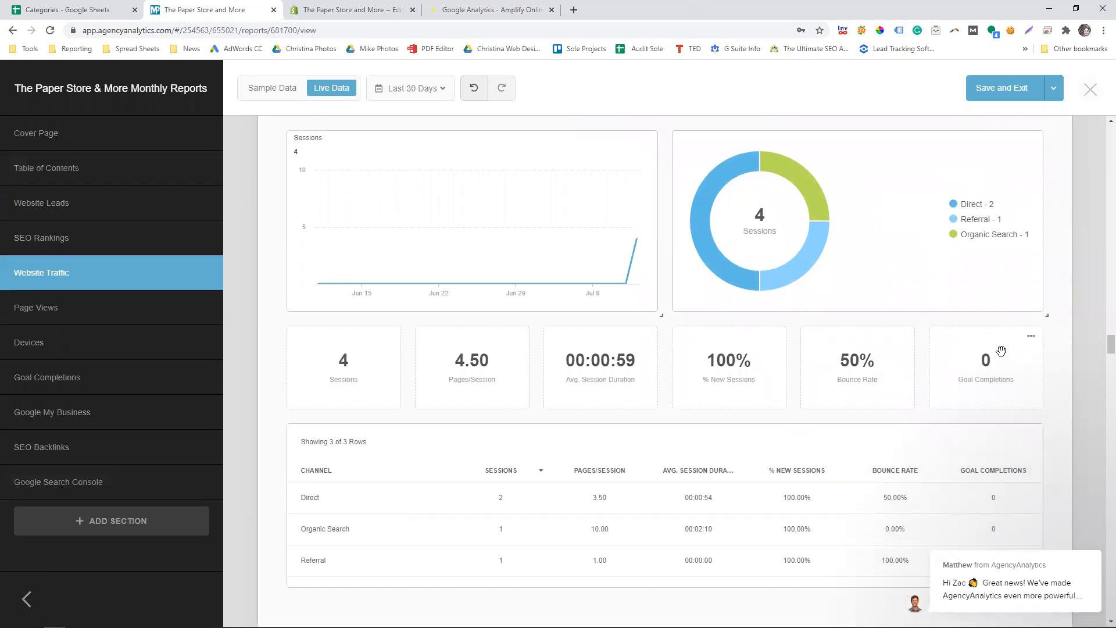
{"action": "left_click", "coordinate": [1032, 337]}
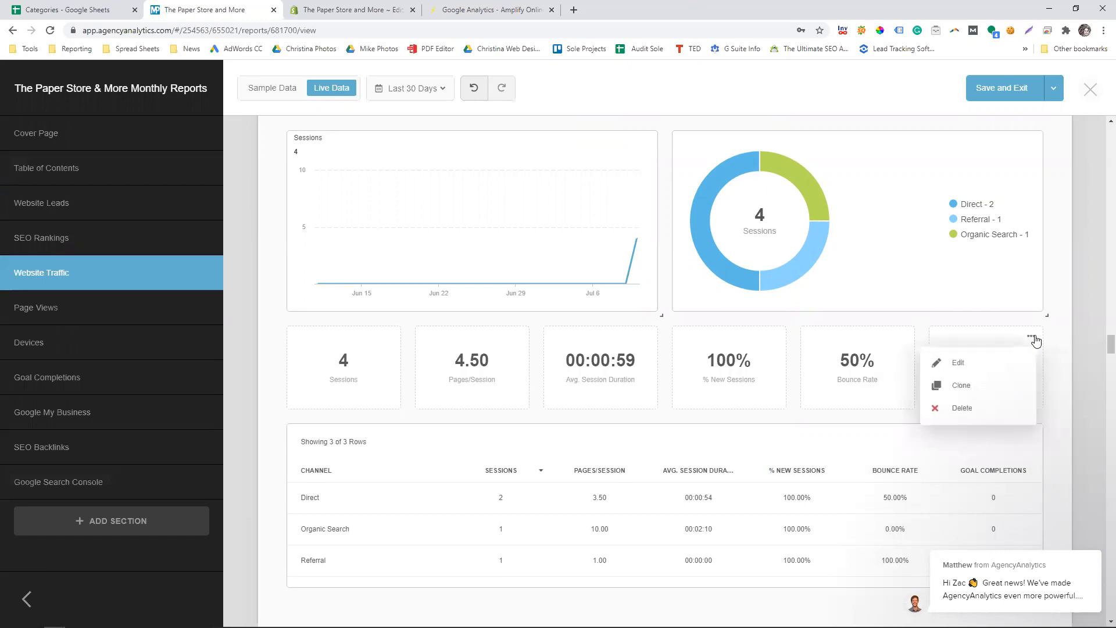
Drop Goal Completions from the Website Traffic tiles, keeping Sessions through Bounce Rate
{"action": "left_click", "coordinate": [981, 365]}
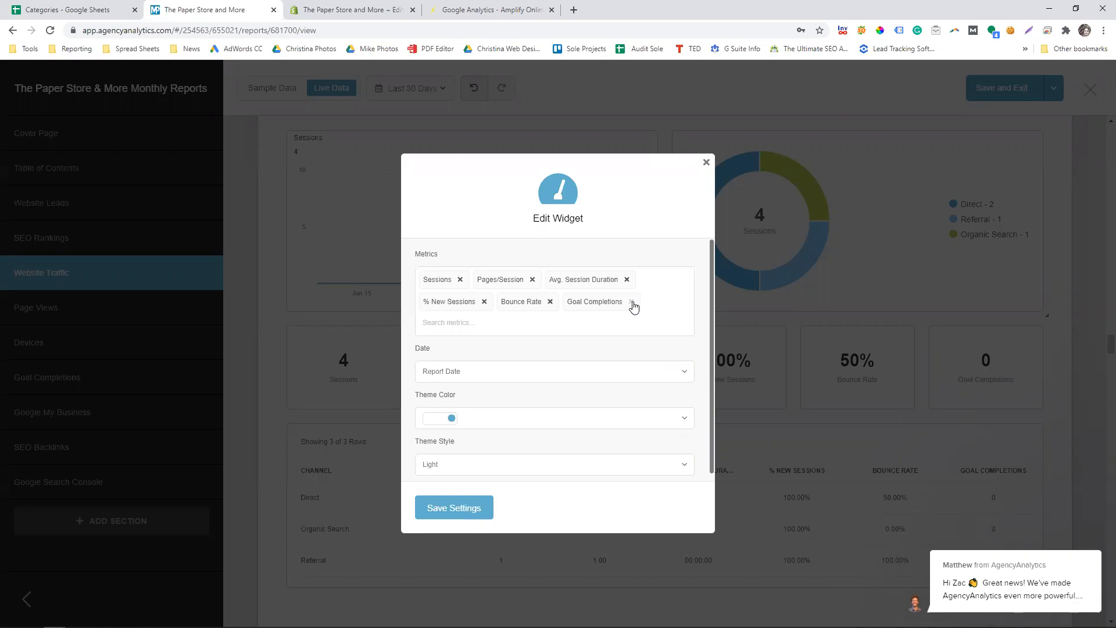
{"action": "left_click", "coordinate": [632, 303]}
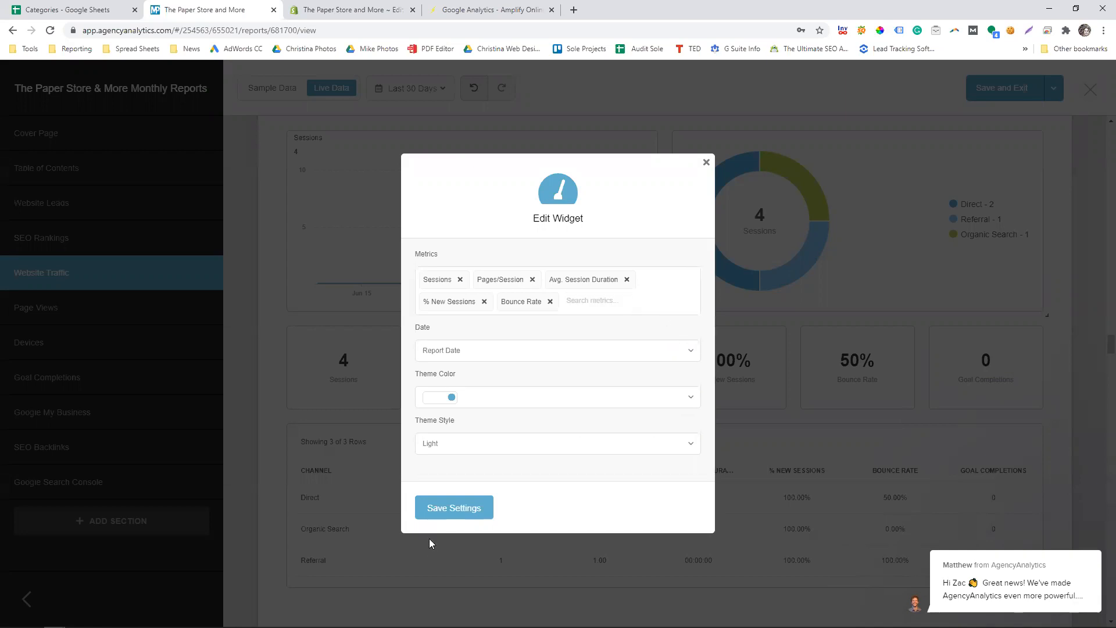
{"action": "left_click", "coordinate": [431, 515]}
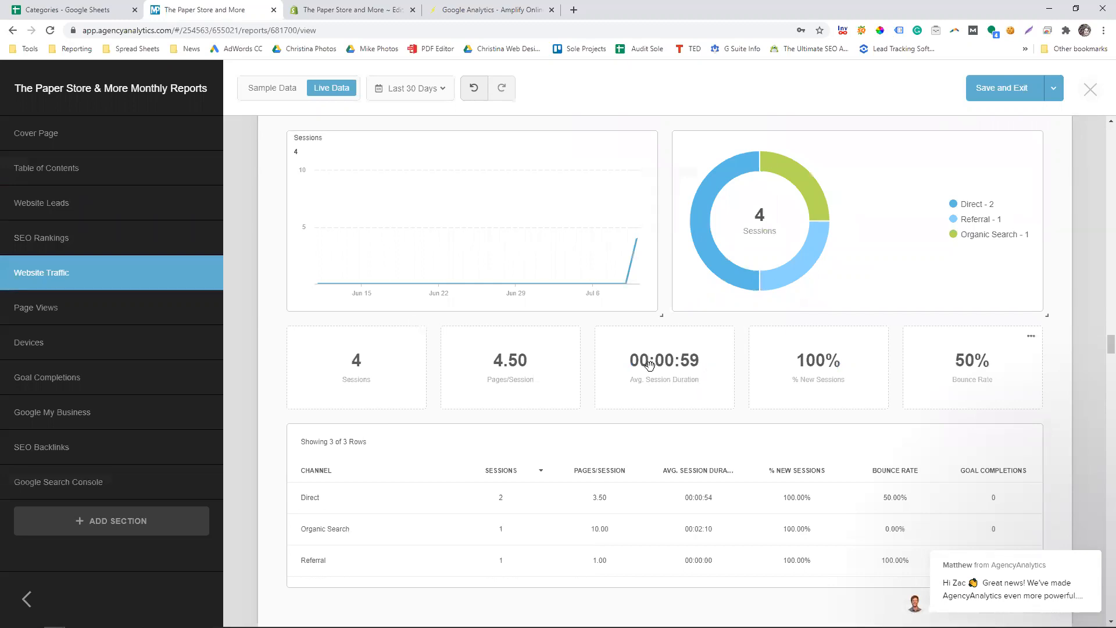
Scroll down the report and delete the Goal Completions page
{"action": "scroll", "coordinate": [639, 329], "scroll_direction": "down", "scroll_amount": 15}
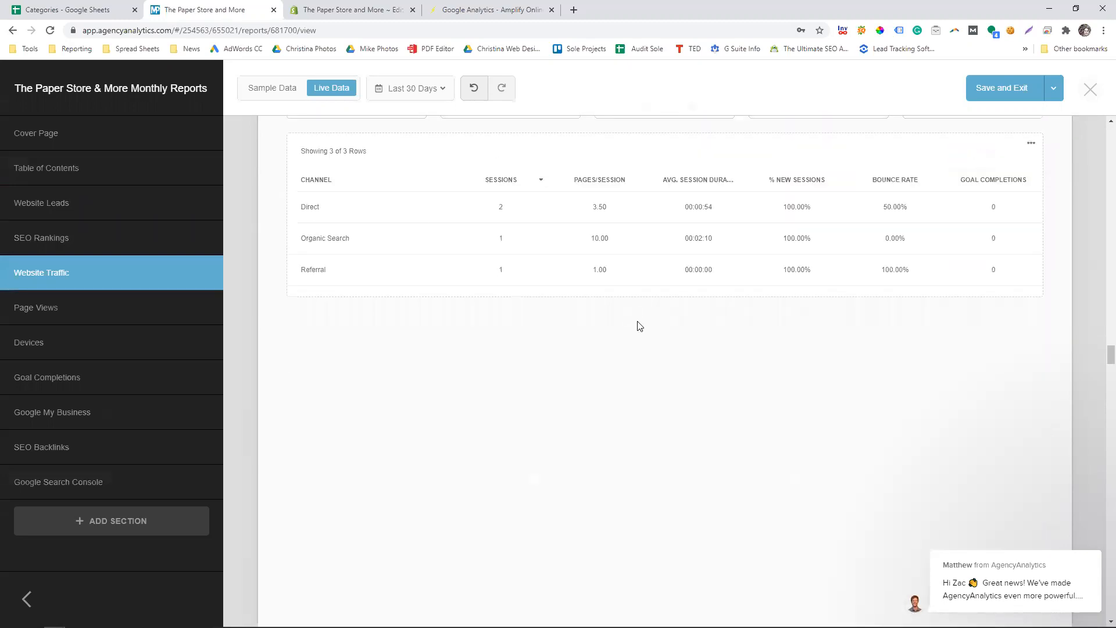
{"action": "scroll", "coordinate": [636, 323], "scroll_direction": "down", "scroll_amount": 4}
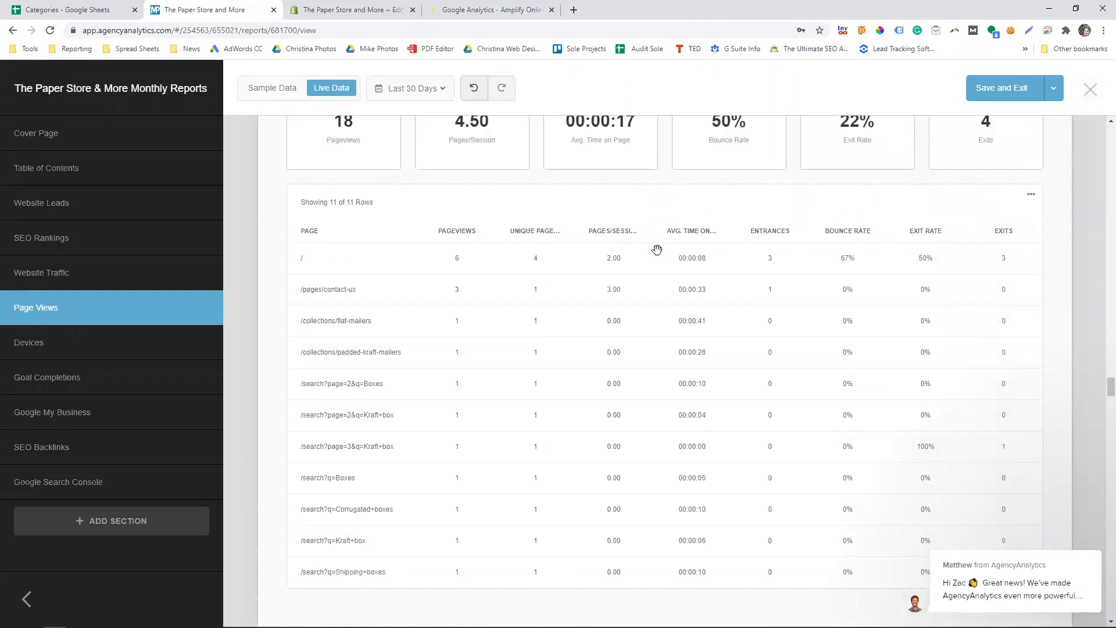
{"action": "scroll", "coordinate": [658, 241], "scroll_direction": "down", "scroll_amount": 8}
{"action": "scroll", "coordinate": [702, 309], "scroll_direction": "up", "scroll_amount": 12}
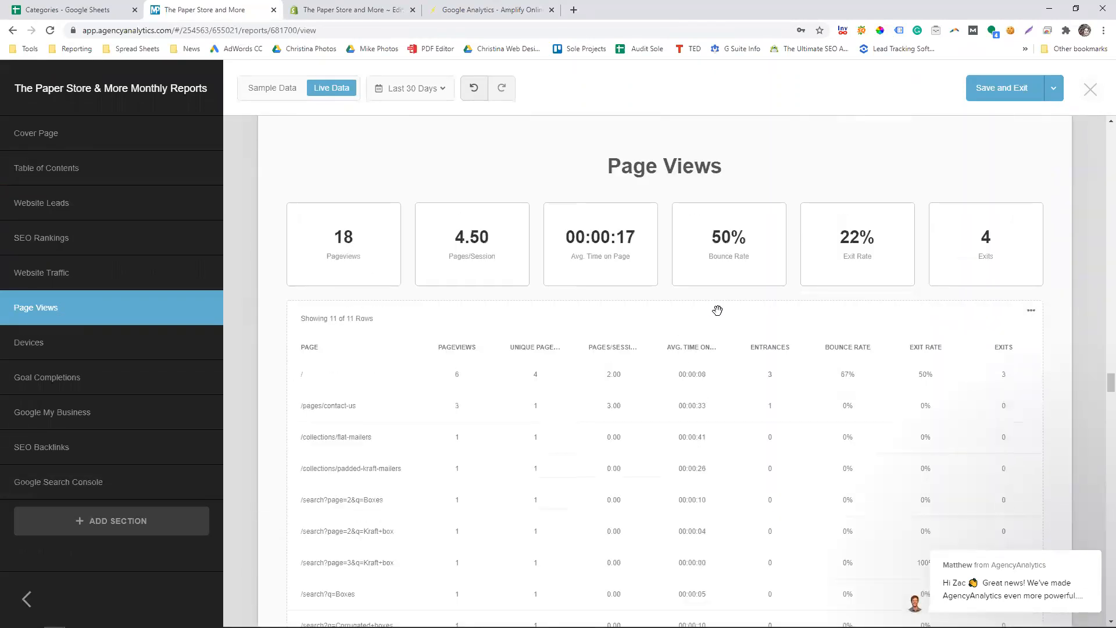
{"action": "scroll", "coordinate": [551, 336], "scroll_direction": "down", "scroll_amount": 9}
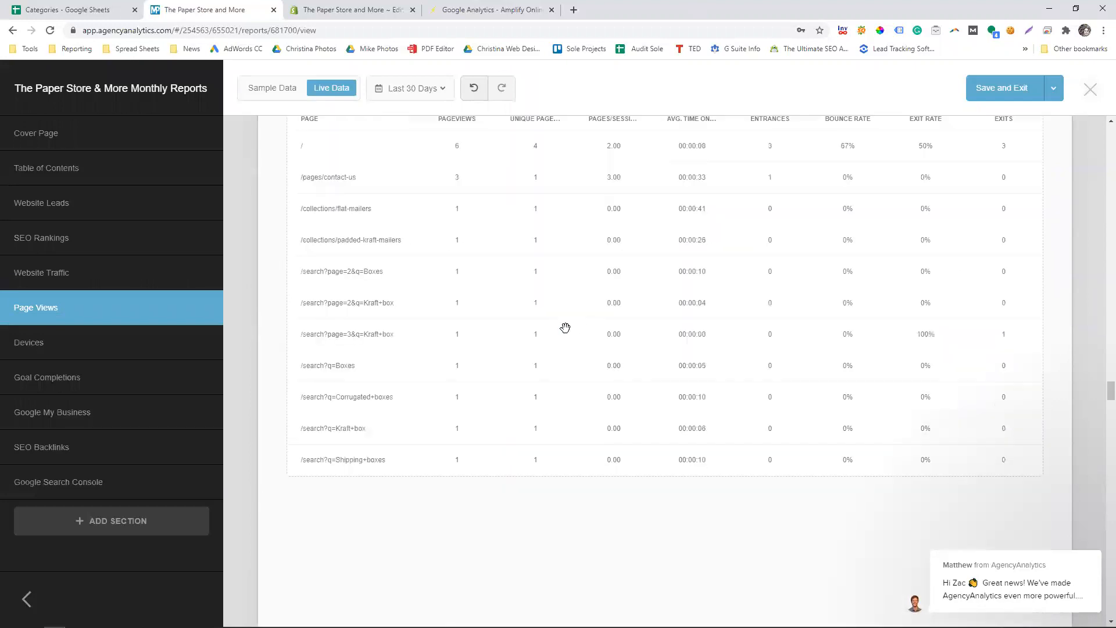
{"action": "scroll", "coordinate": [615, 303], "scroll_direction": "down", "scroll_amount": 4}
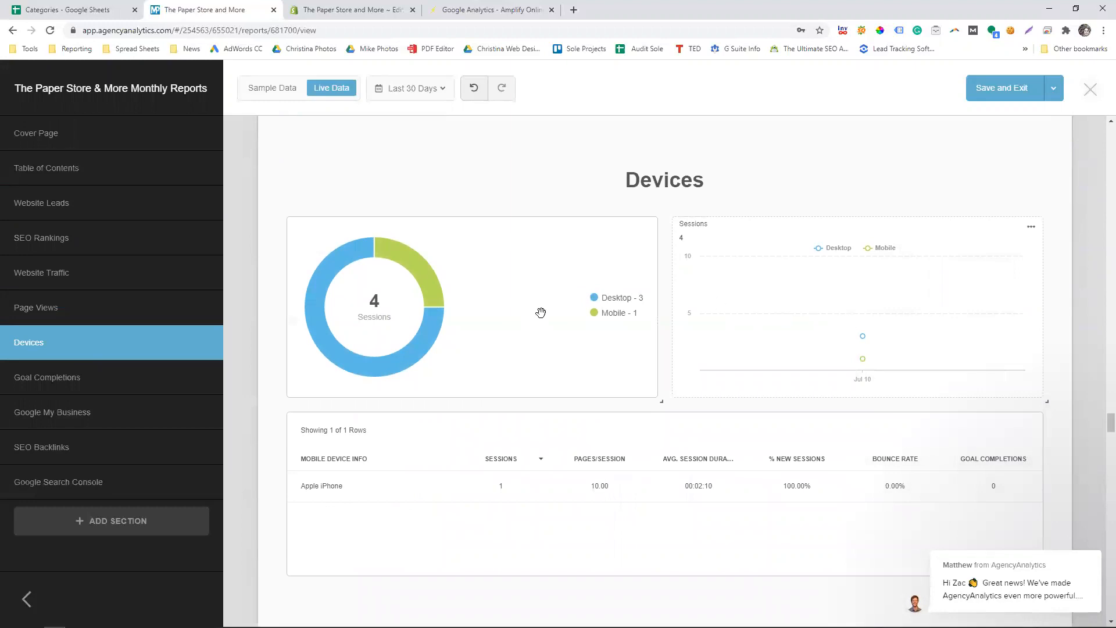
{"action": "scroll", "coordinate": [489, 326], "scroll_direction": "down", "scroll_amount": 8}
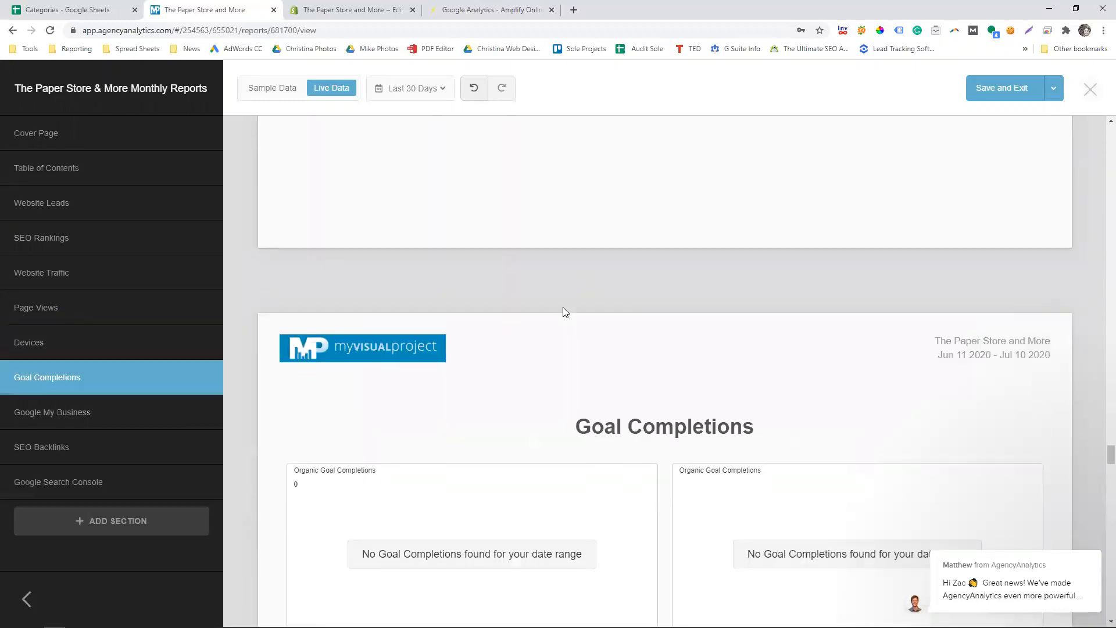
{"action": "scroll", "coordinate": [562, 307], "scroll_direction": "down", "scroll_amount": 4}
{"action": "mouse_move", "coordinate": [137, 387]}
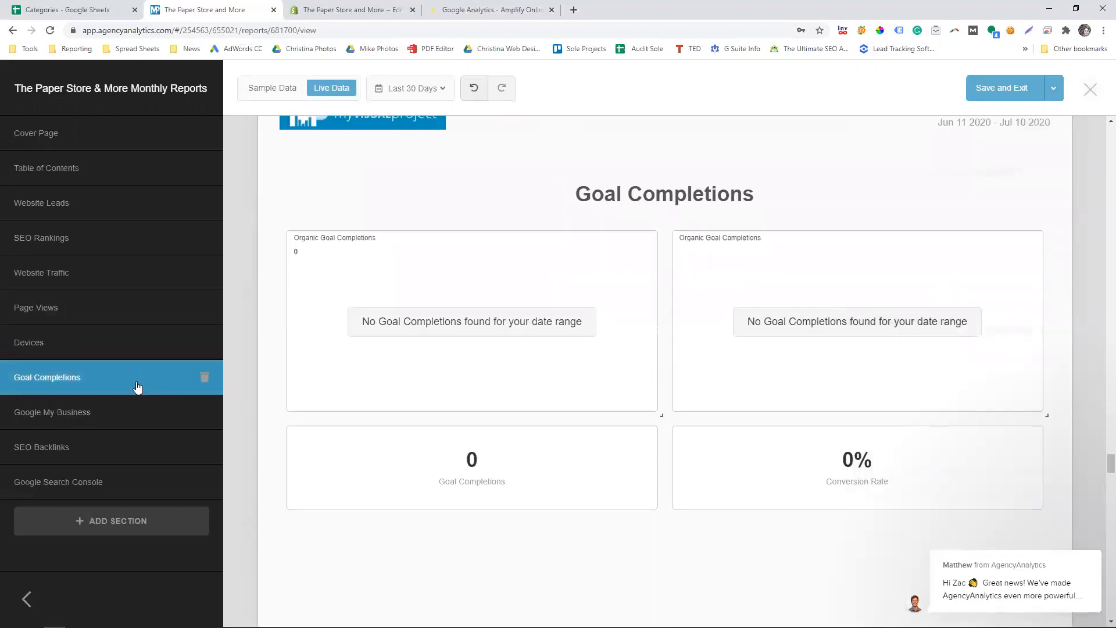
{"action": "left_click", "coordinate": [206, 378]}
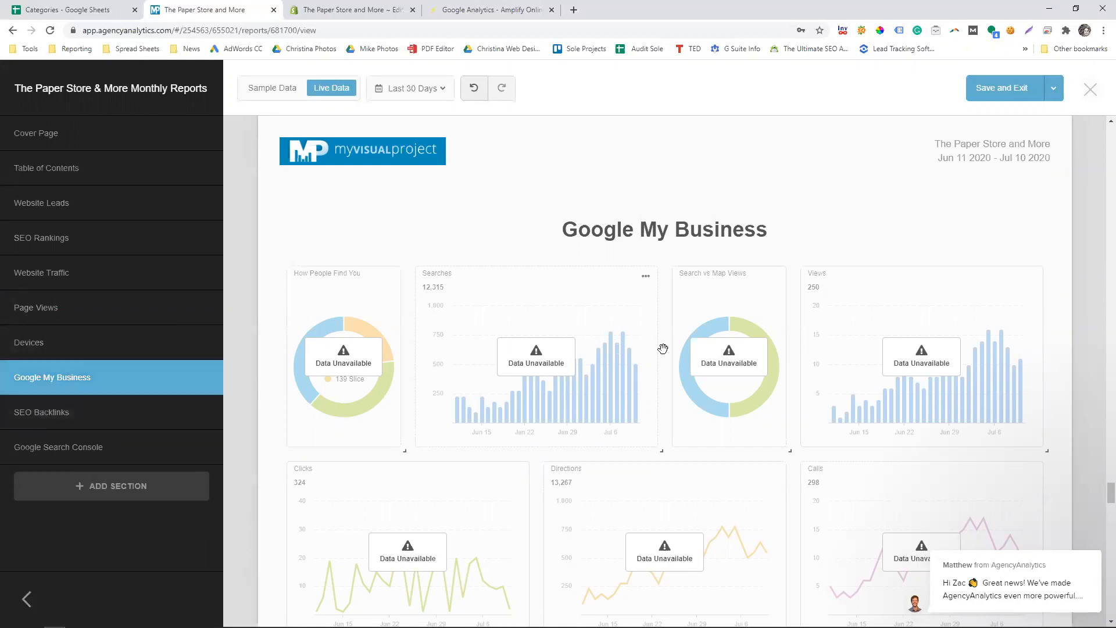
Review the SEO Backlinks and Google Search Console pages, then save and exit the report
{"action": "scroll", "coordinate": [922, 366], "scroll_direction": "down", "scroll_amount": 4}
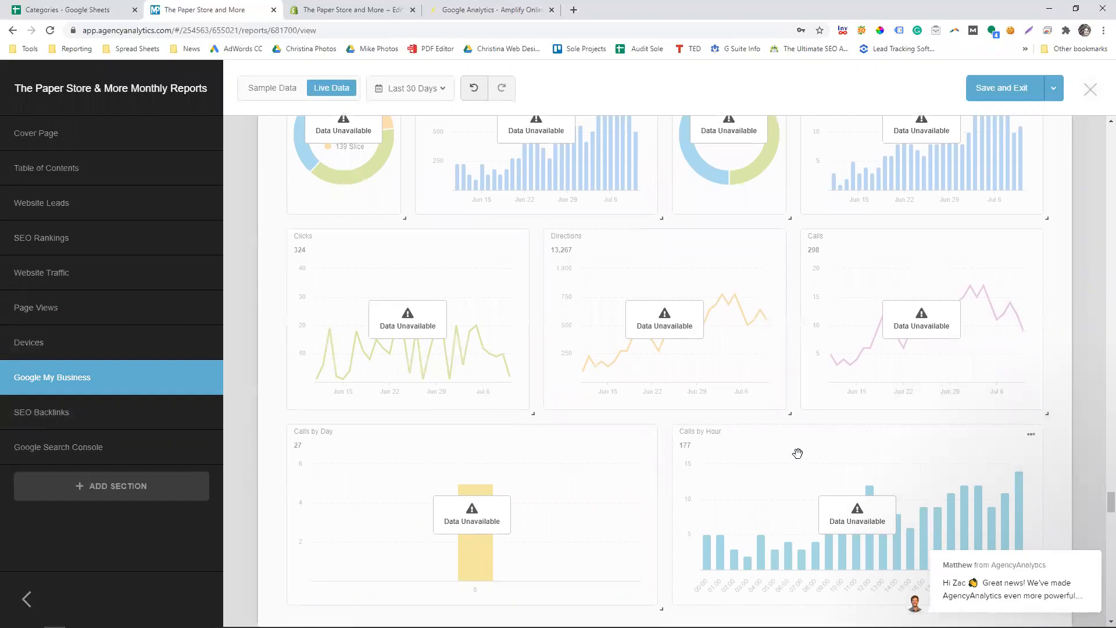
{"action": "scroll", "coordinate": [770, 404], "scroll_direction": "down", "scroll_amount": 8}
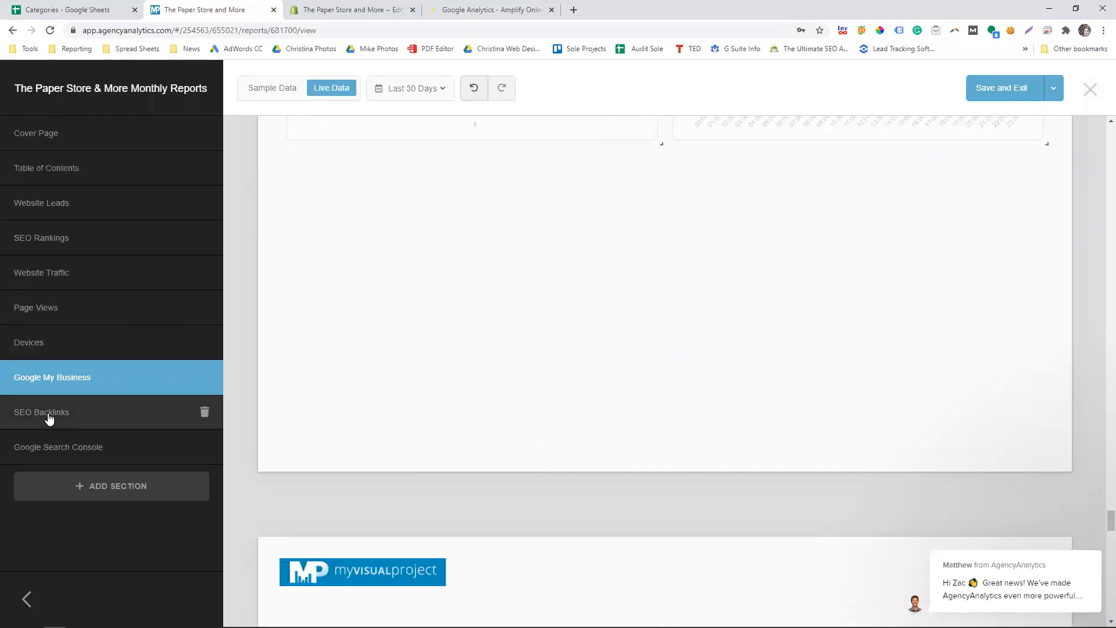
{"action": "left_click", "coordinate": [58, 414]}
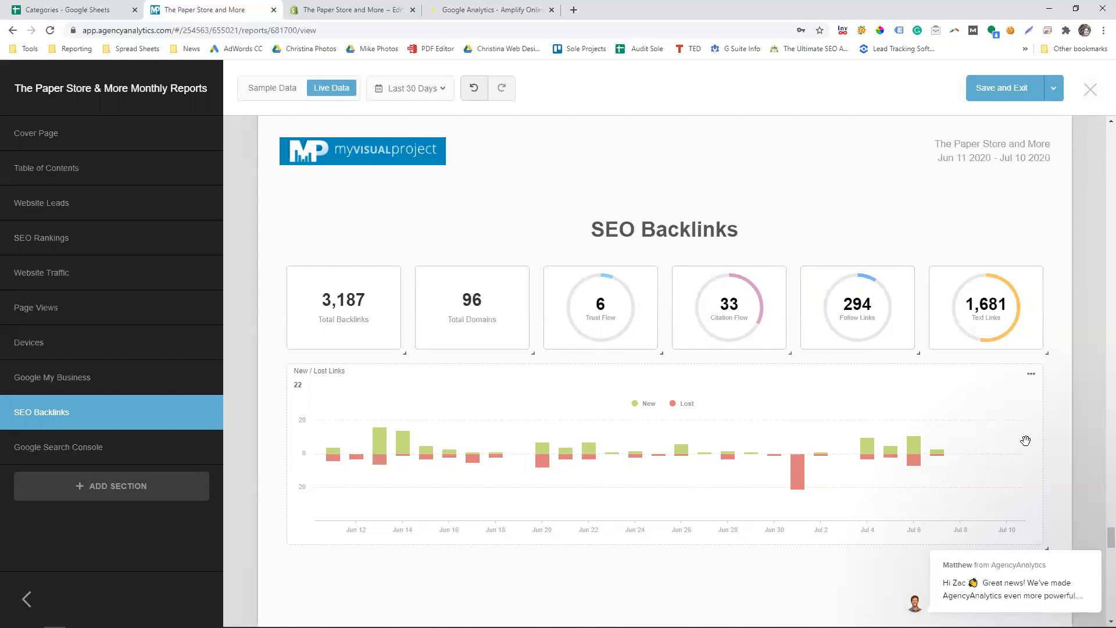
{"action": "scroll", "coordinate": [1060, 416], "scroll_direction": "down", "scroll_amount": 2}
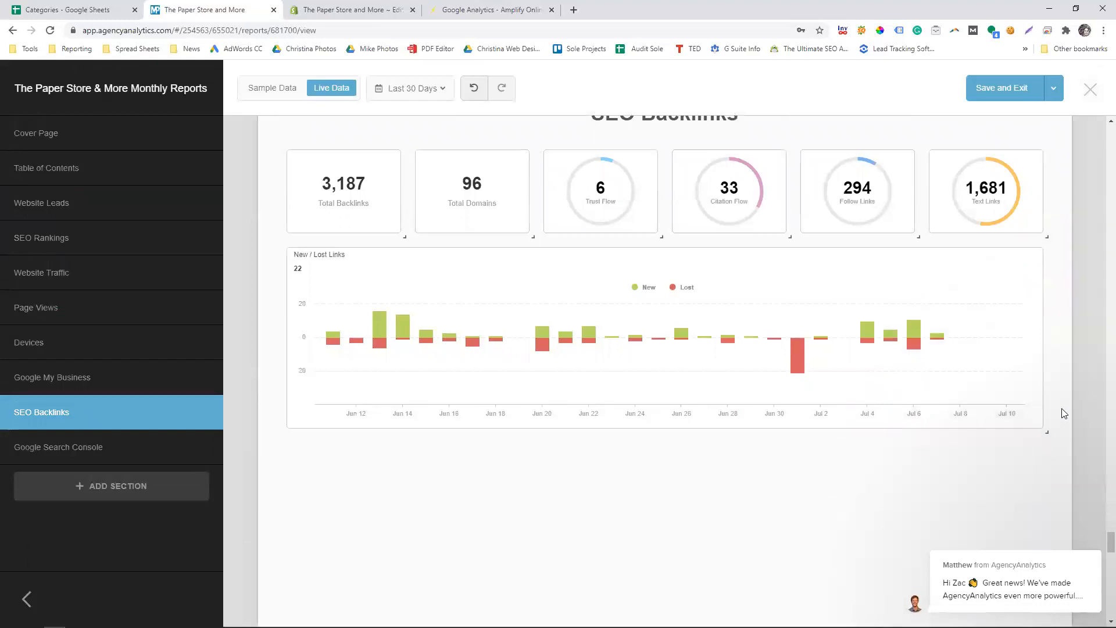
{"action": "left_click", "coordinate": [92, 452]}
{"action": "scroll", "coordinate": [972, 250], "scroll_direction": "down", "scroll_amount": 4}
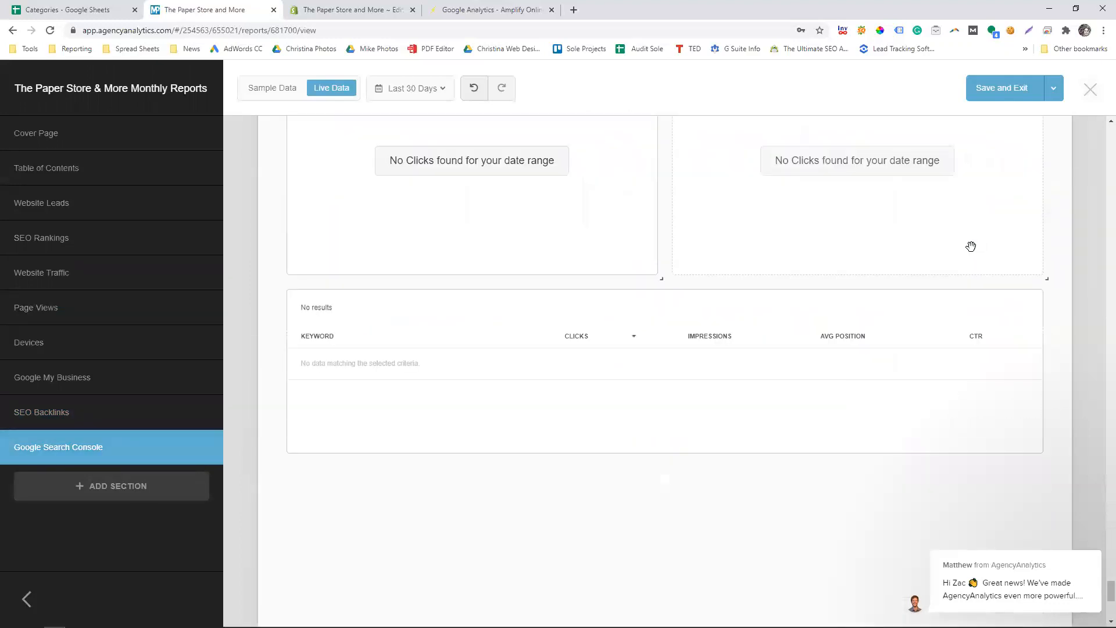
{"action": "scroll", "coordinate": [938, 346], "scroll_direction": "up", "scroll_amount": 7}
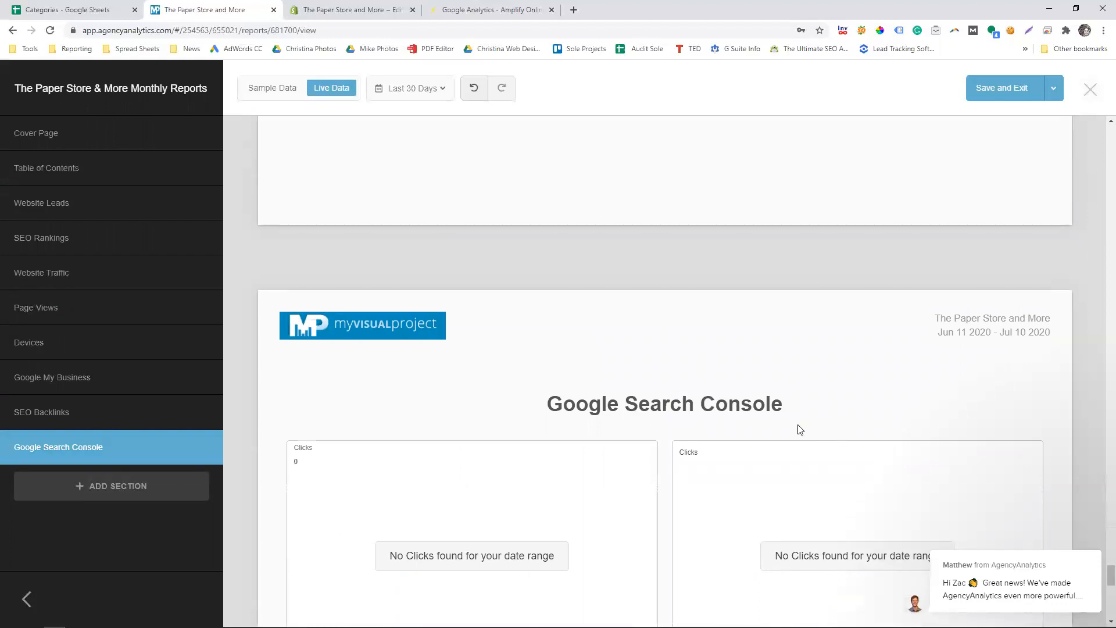
{"action": "scroll", "coordinate": [797, 431], "scroll_direction": "down", "scroll_amount": 2}
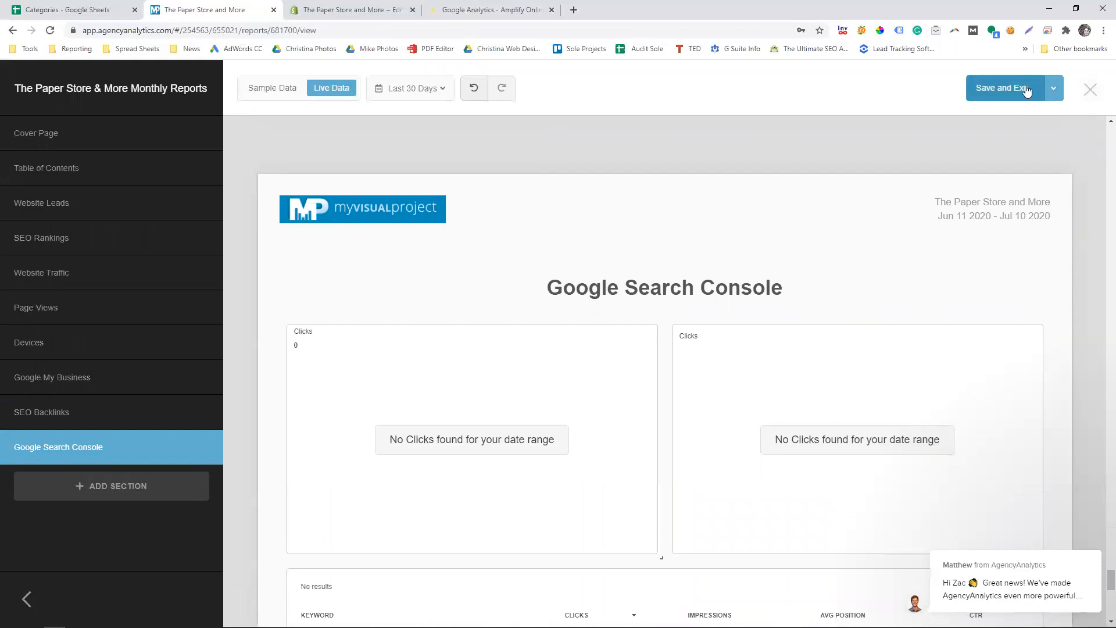
{"action": "left_click", "coordinate": [1027, 91]}
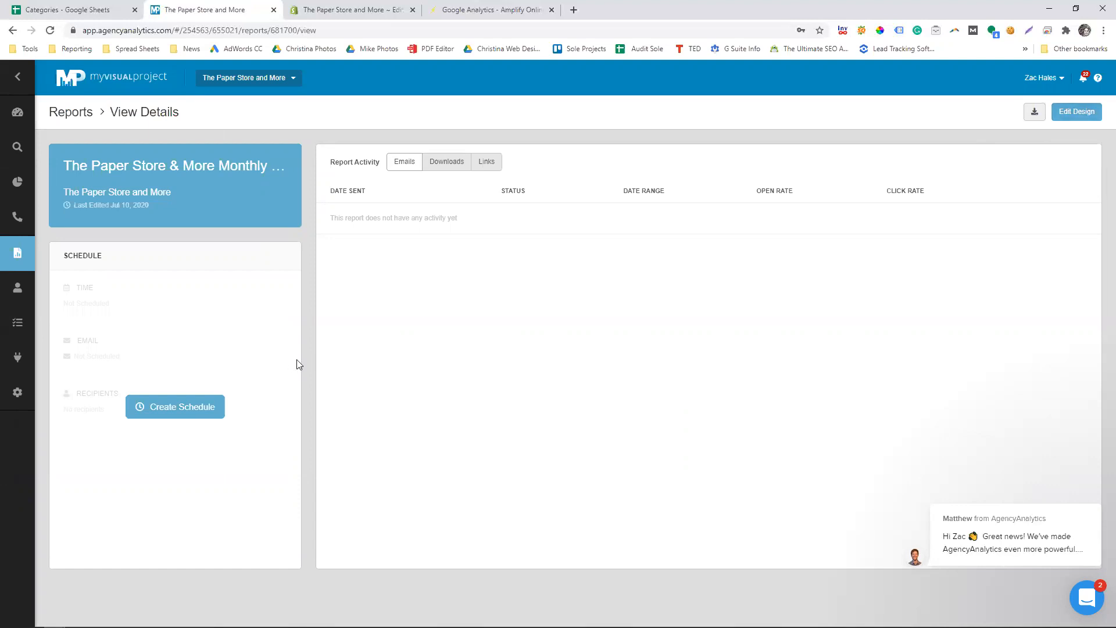
Try a 9:00 am schedule requiring approval, then abandon that setup
{"action": "left_click", "coordinate": [204, 405]}
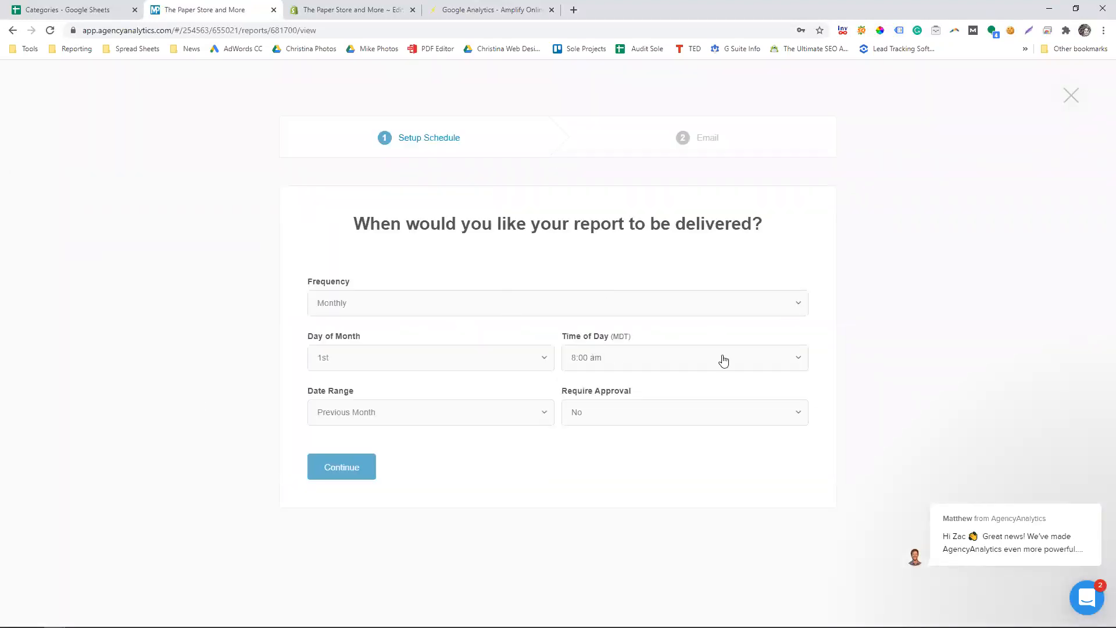
{"action": "left_click", "coordinate": [645, 356]}
{"action": "scroll", "coordinate": [643, 415], "scroll_direction": "down", "scroll_amount": 2}
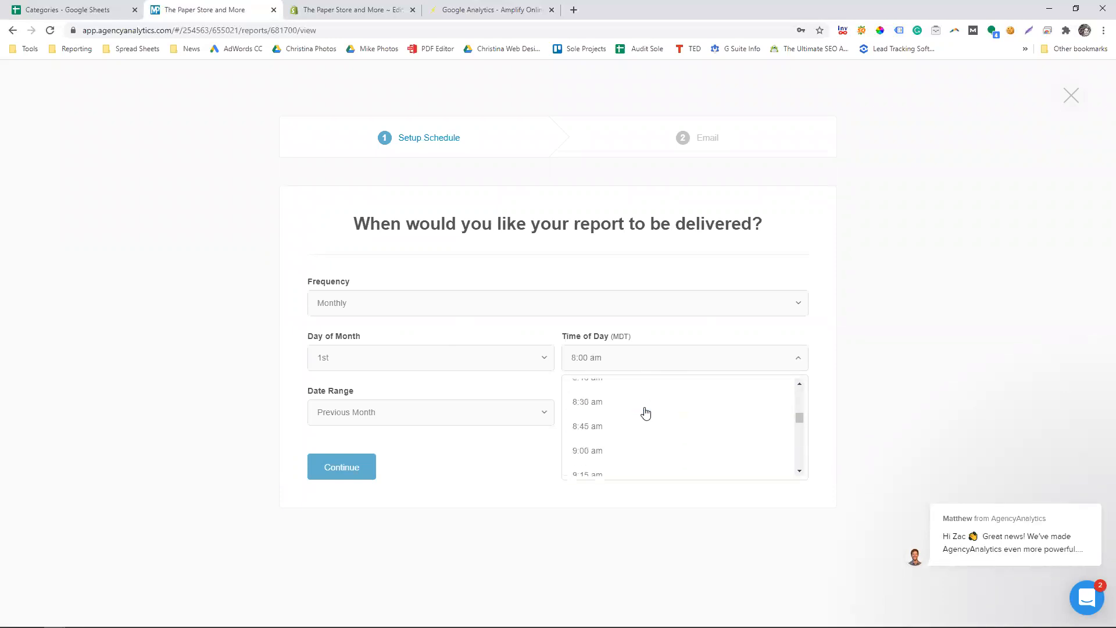
{"action": "left_click", "coordinate": [622, 448]}
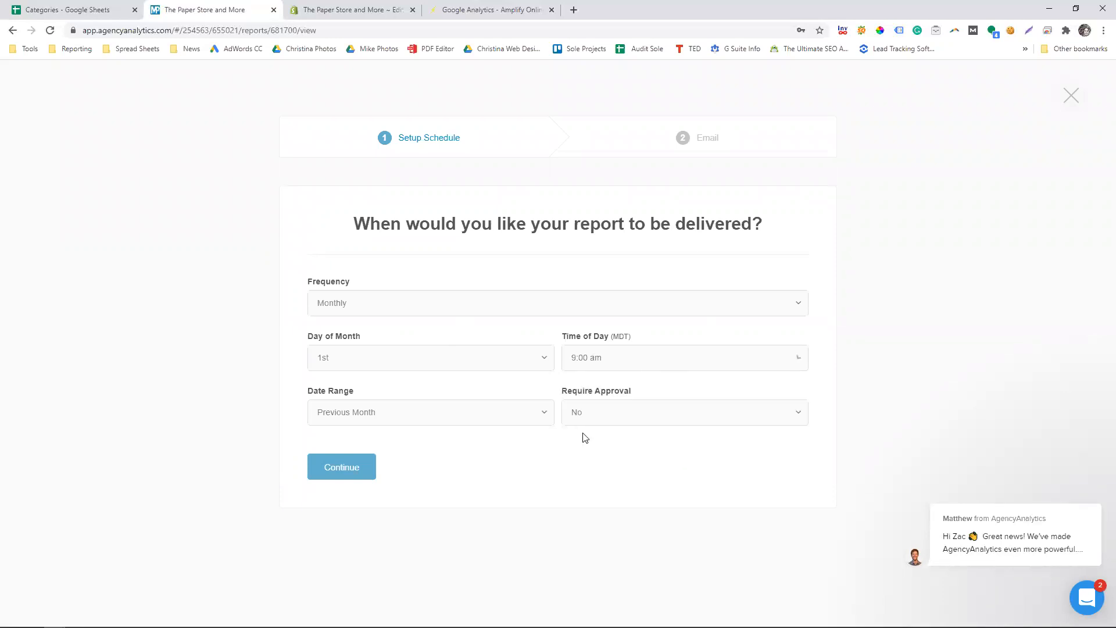
{"action": "left_click", "coordinate": [671, 410]}
{"action": "left_click", "coordinate": [649, 443]}
{"action": "left_click", "coordinate": [359, 471]}
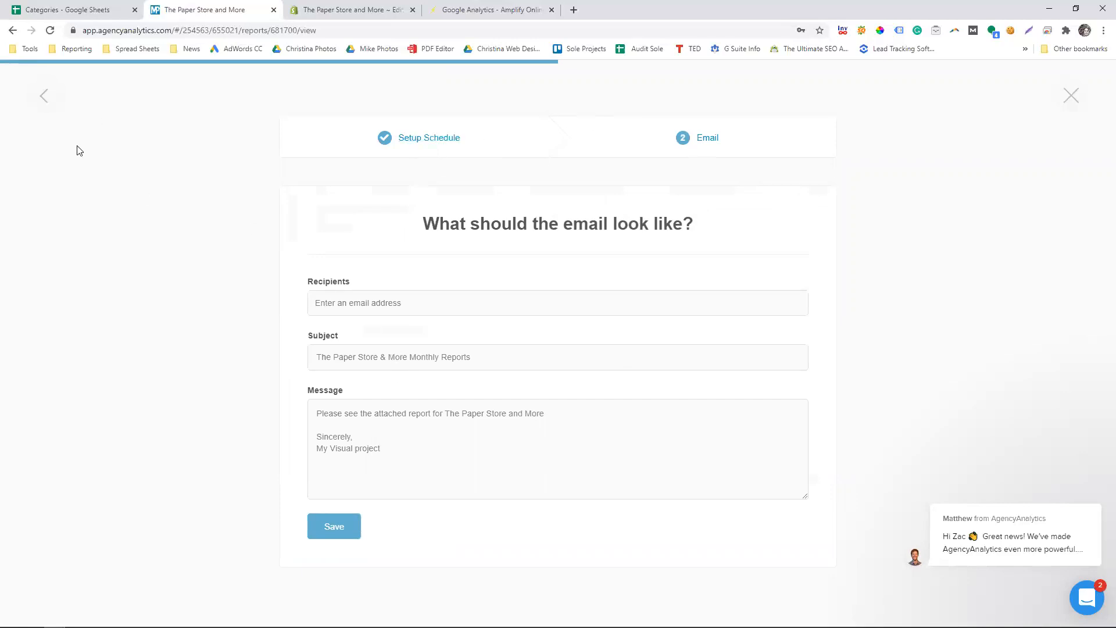
{"action": "left_click", "coordinate": [1071, 95]}
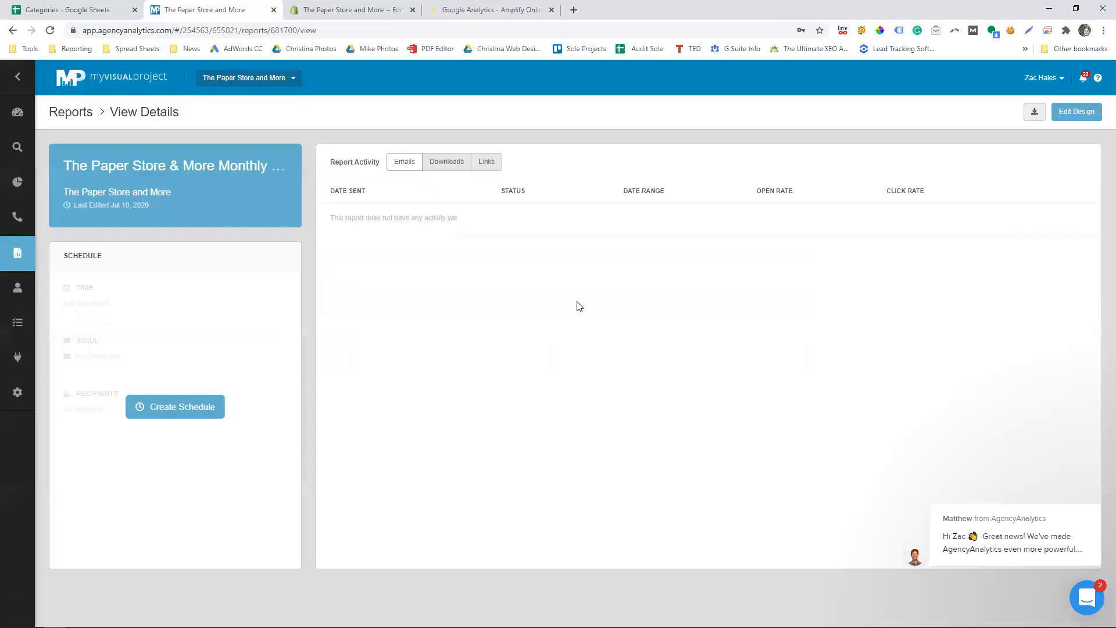
Schedule delivery on the 5th at 9:00 am with approval at No, continuing to the email step
{"action": "left_click", "coordinate": [185, 416]}
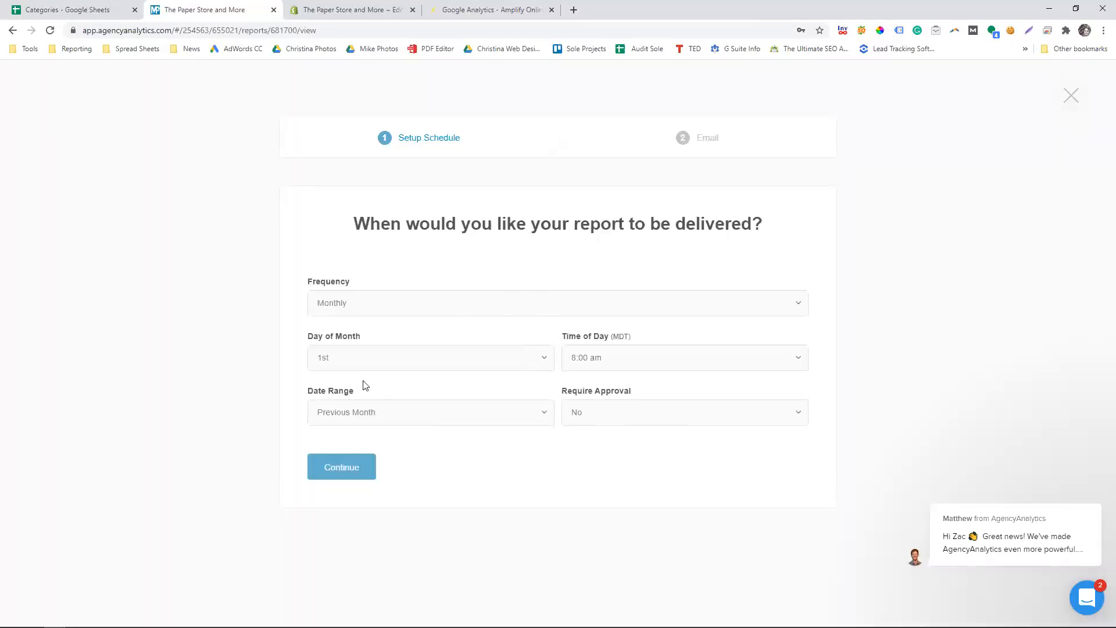
{"action": "left_click", "coordinate": [396, 358]}
{"action": "scroll", "coordinate": [364, 421], "scroll_direction": "down", "scroll_amount": 2}
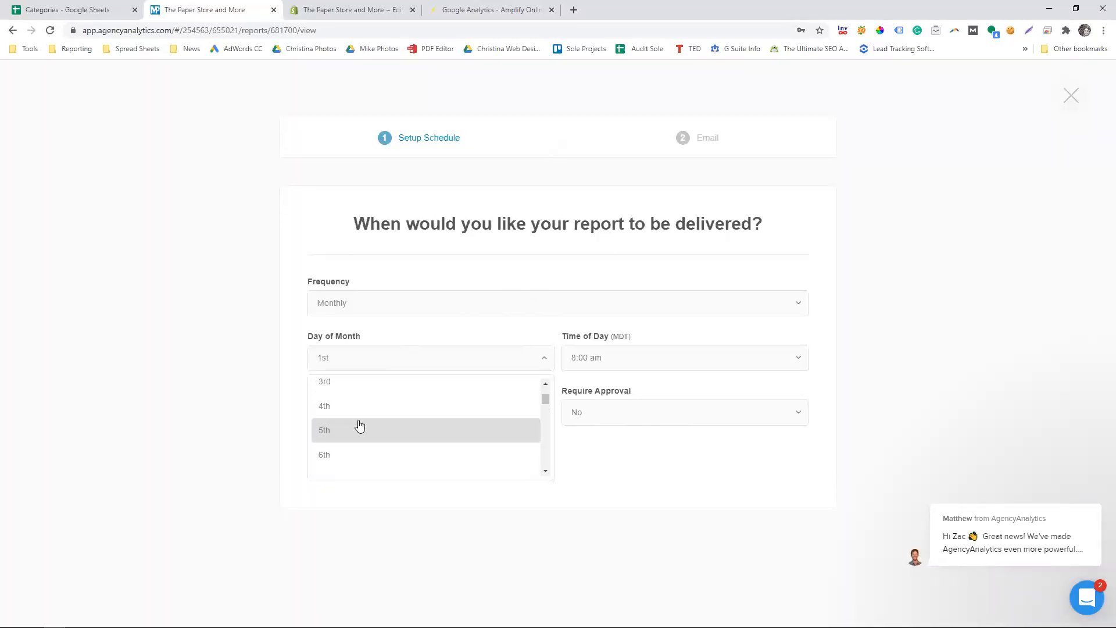
{"action": "left_click", "coordinate": [352, 430]}
{"action": "left_click", "coordinate": [666, 356]}
{"action": "scroll", "coordinate": [661, 401], "scroll_direction": "down", "scroll_amount": 10}
{"action": "scroll", "coordinate": [621, 444], "scroll_direction": "down", "scroll_amount": 4}
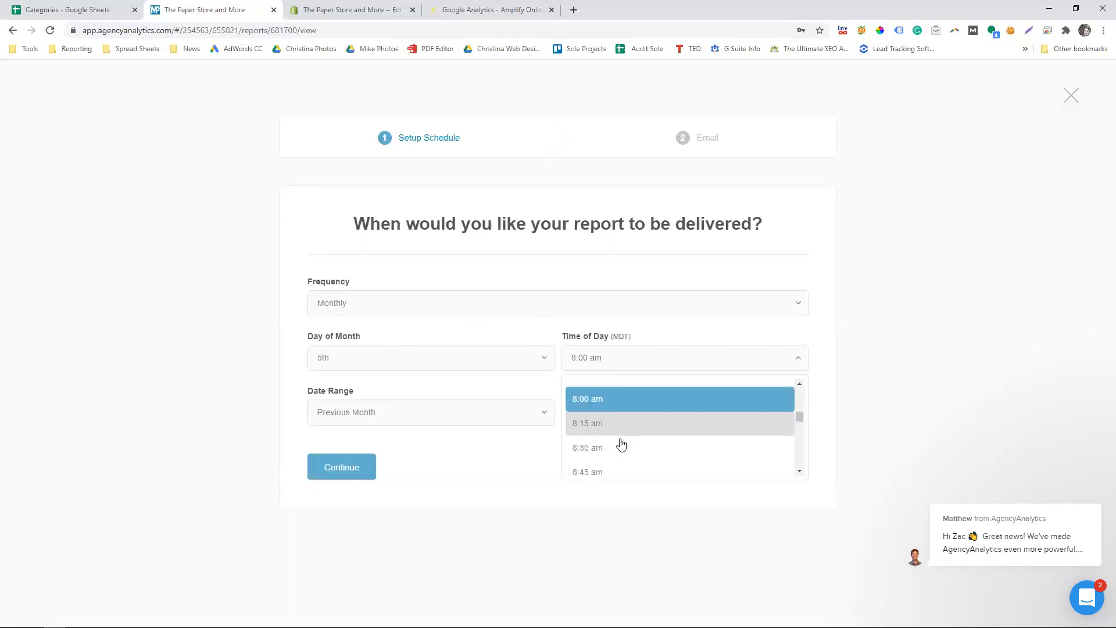
{"action": "scroll", "coordinate": [622, 444], "scroll_direction": "down", "scroll_amount": 2}
{"action": "left_click", "coordinate": [615, 446]}
{"action": "left_click", "coordinate": [669, 419]}
{"action": "left_click", "coordinate": [587, 468]}
{"action": "left_click", "coordinate": [361, 469]}
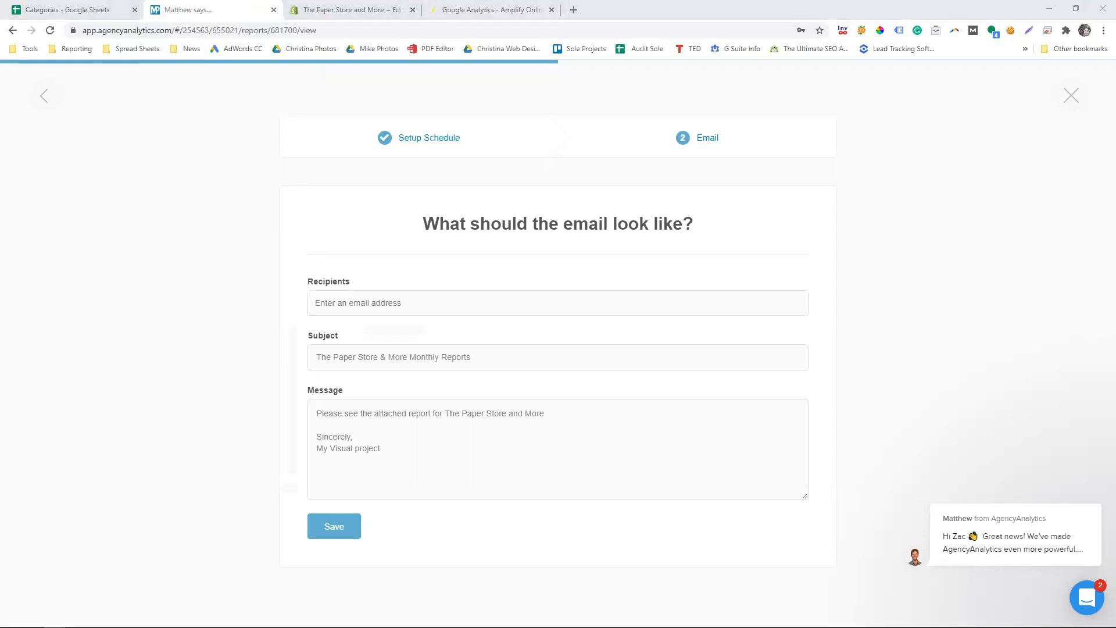
Add the client's e-mail and the Dropbox upload address as recipients
{"action": "left_click", "coordinate": [494, 302]}
{"action": "key", "text": "ctrl+v"}
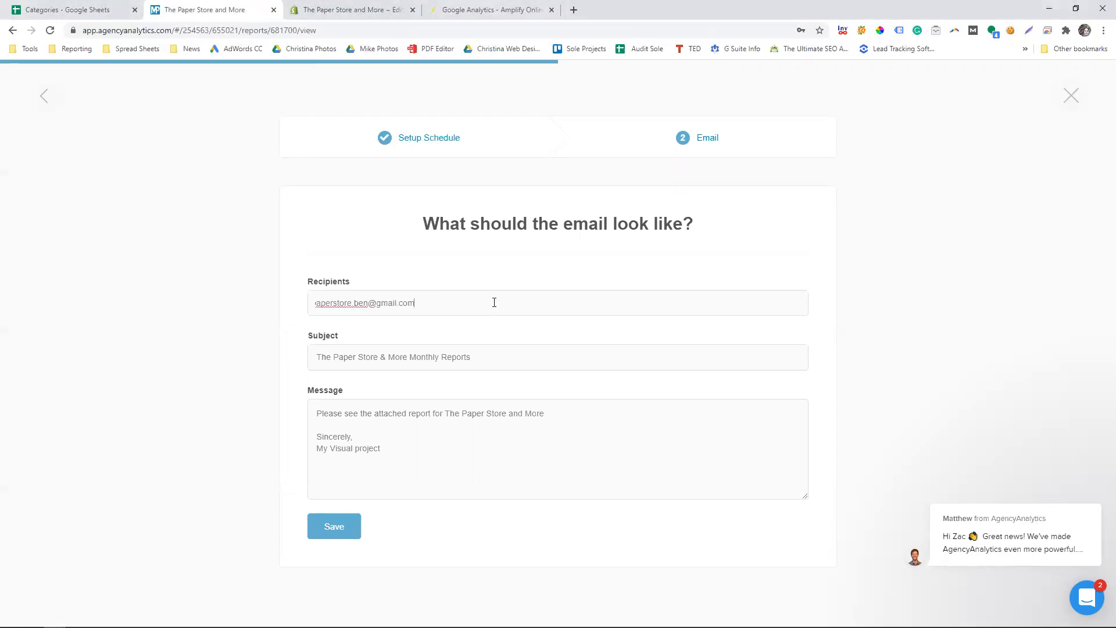
{"action": "key", "text": "Return"}
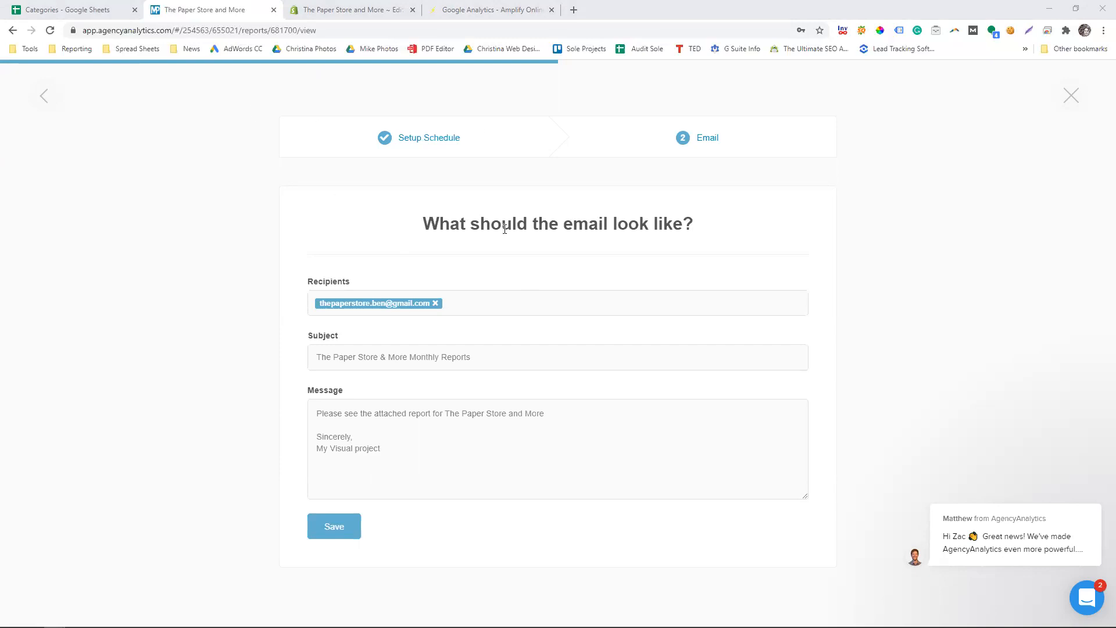
{"action": "left_click", "coordinate": [511, 302]}
{"action": "key", "text": "ctrl+v"}
{"action": "key", "text": "Return"}
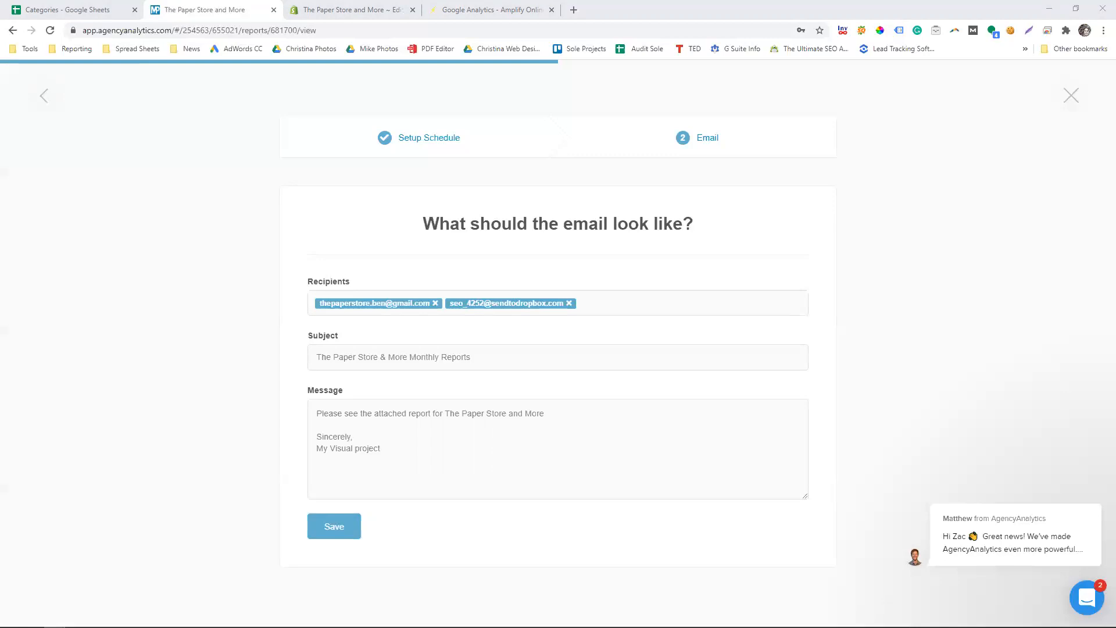
Replace the message with the Amplify Online signature text, correct the greeting name, and save
{"action": "left_click", "coordinate": [451, 448]}
{"action": "key", "text": "ctrl+a"}
{"action": "key", "text": "ctrl+v"}
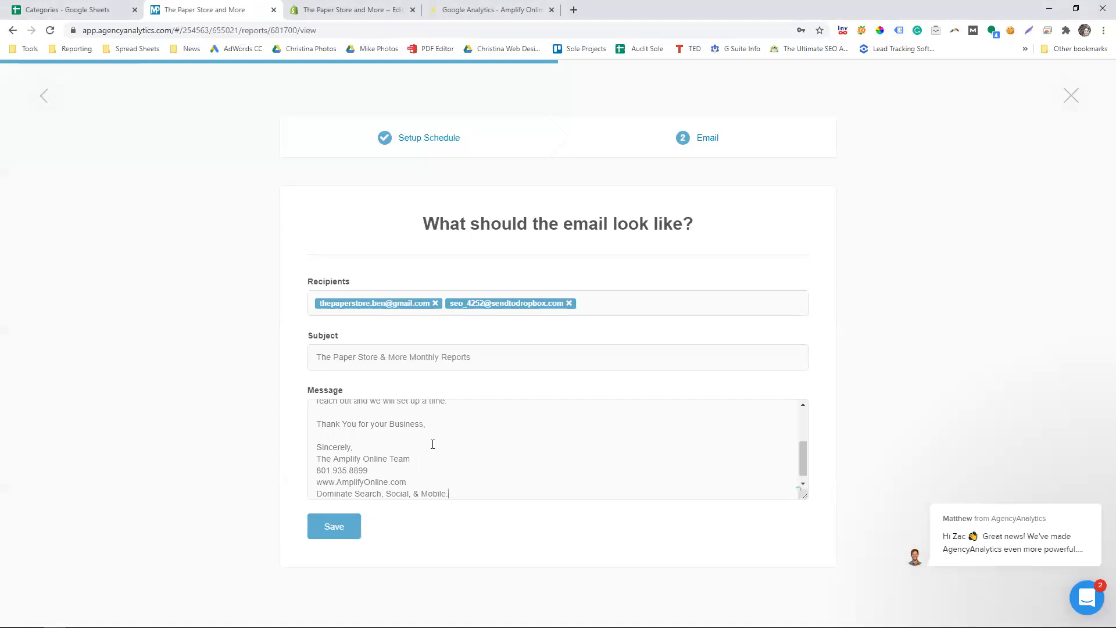
{"action": "scroll", "coordinate": [451, 456], "scroll_direction": "up", "scroll_amount": 5}
{"action": "left_click", "coordinate": [382, 413]}
{"action": "left_click_drag", "start_coordinate": [374, 413], "coordinate": [341, 413]}
{"action": "type", "text": "Ben"}
{"action": "left_click", "coordinate": [334, 526]}
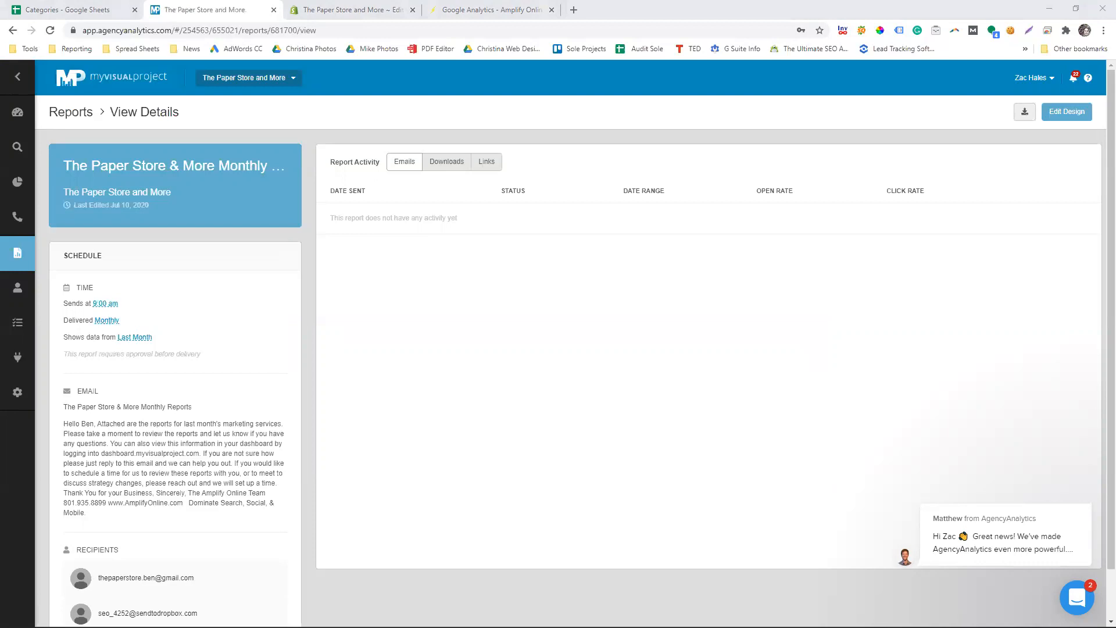
{"action": "scroll", "coordinate": [447, 549], "scroll_direction": "down", "scroll_amount": 1}
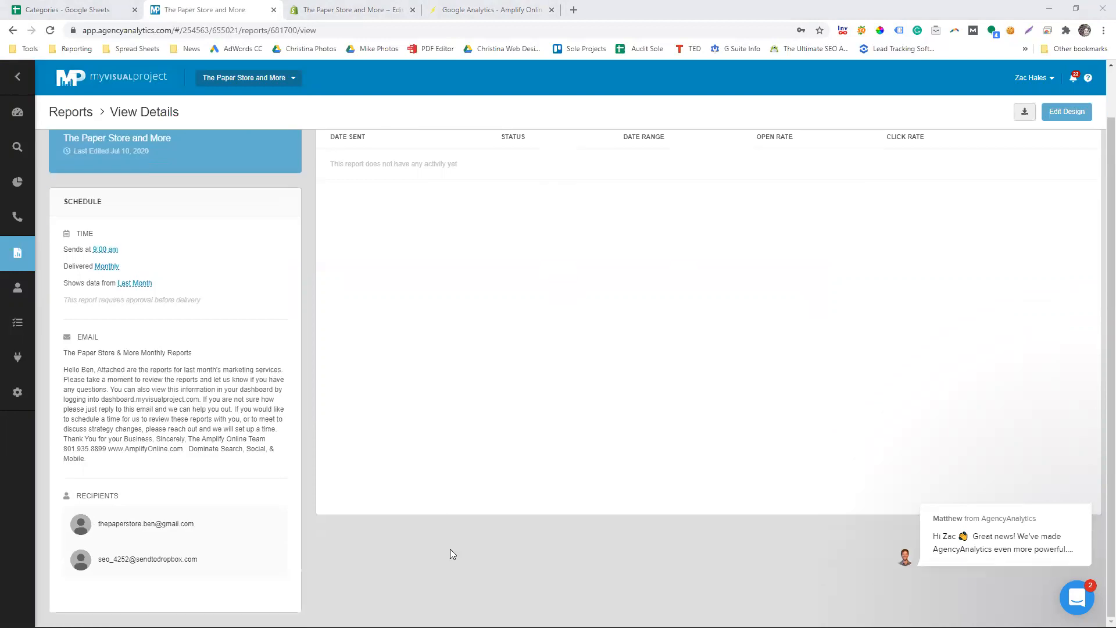
{"action": "scroll", "coordinate": [451, 553], "scroll_direction": "up", "scroll_amount": 1}
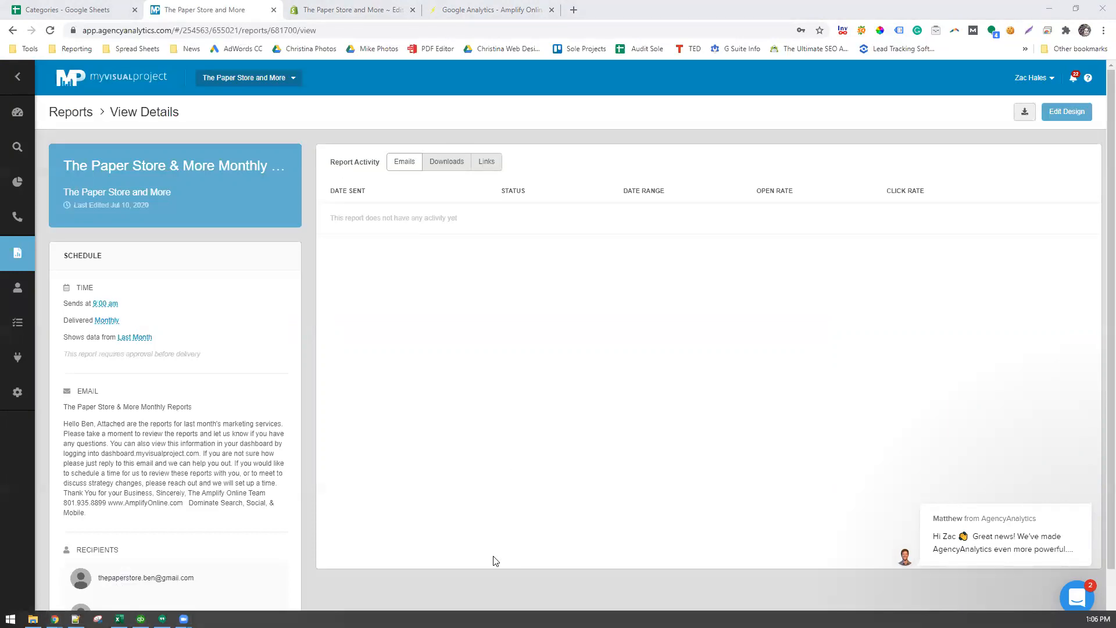
Open a private browsing window, go to Google Analytics and start signing in
{"action": "key", "text": "ctrl+shift+n"}
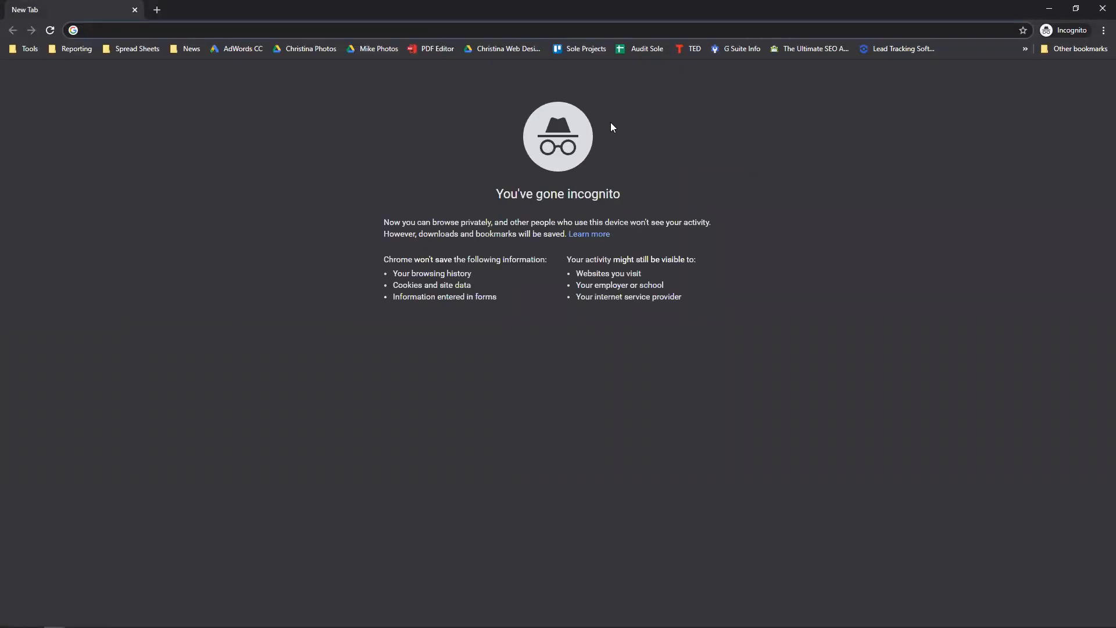
{"action": "type", "text": "ana"}
{"action": "left_click", "coordinate": [222, 139]}
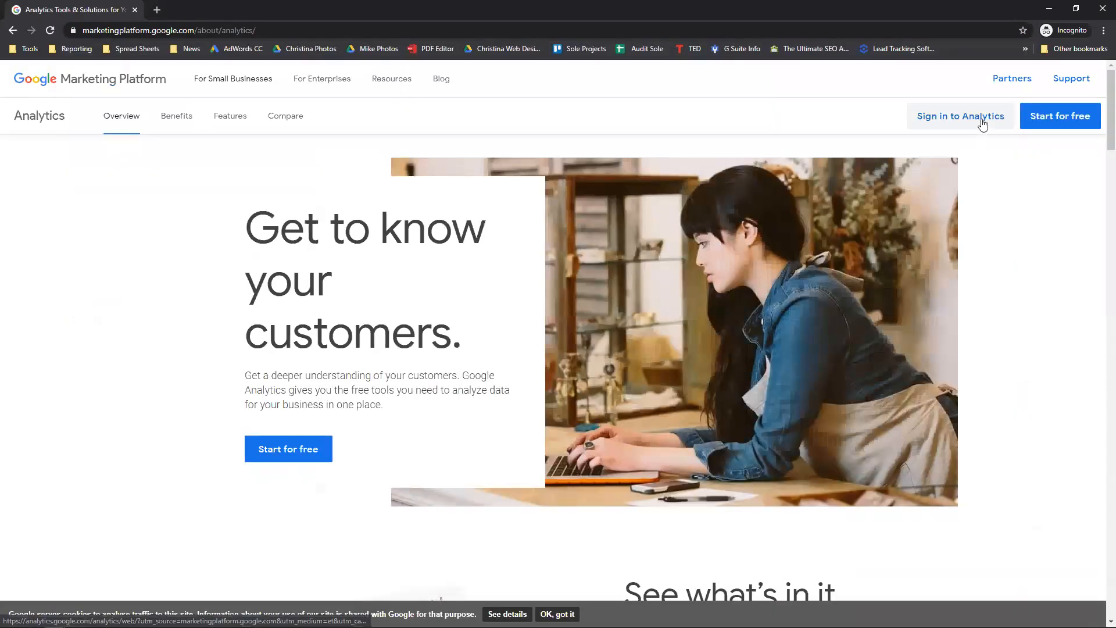
{"action": "left_click", "coordinate": [981, 119]}
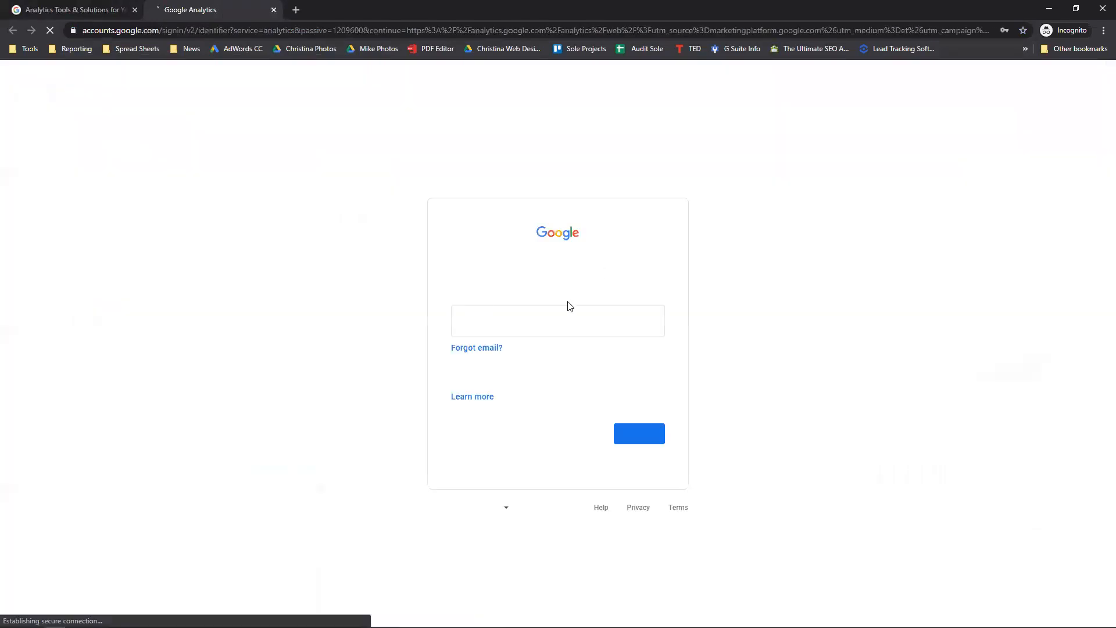
Try signing in with a saved account's e-mail and password
{"action": "left_click", "coordinate": [559, 319]}
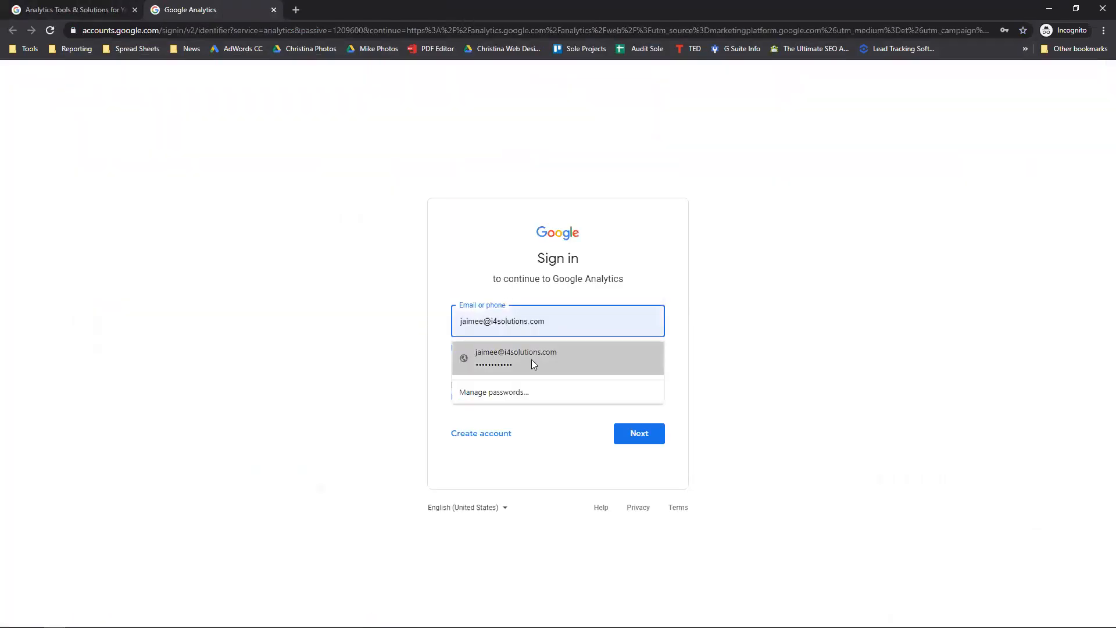
{"action": "left_click", "coordinate": [531, 359]}
{"action": "left_click", "coordinate": [642, 435]}
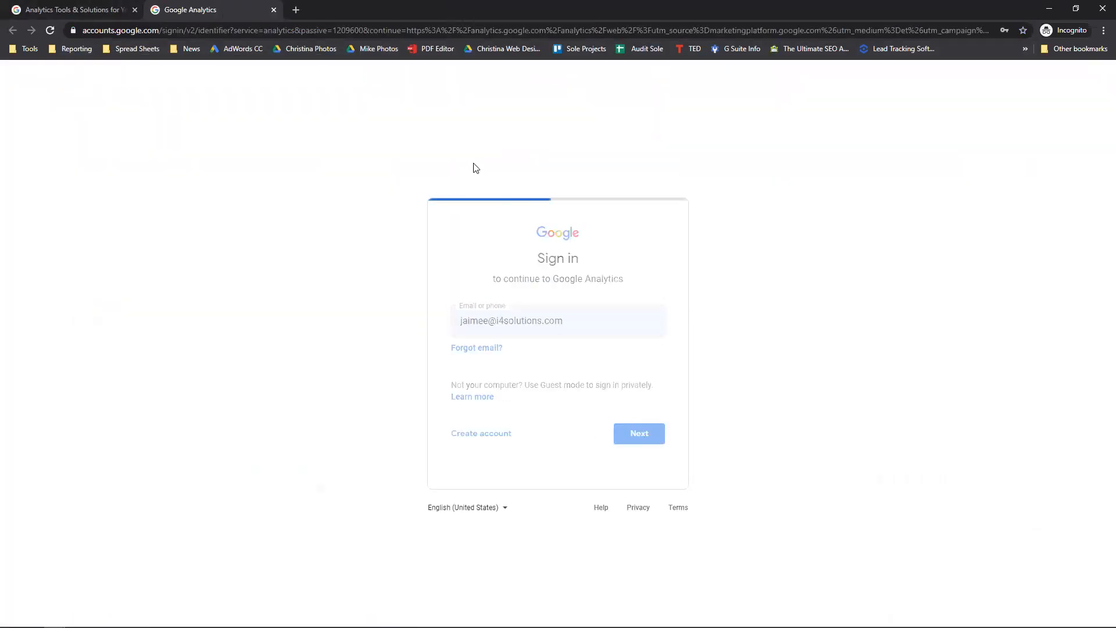
{"action": "left_click", "coordinate": [628, 381]}
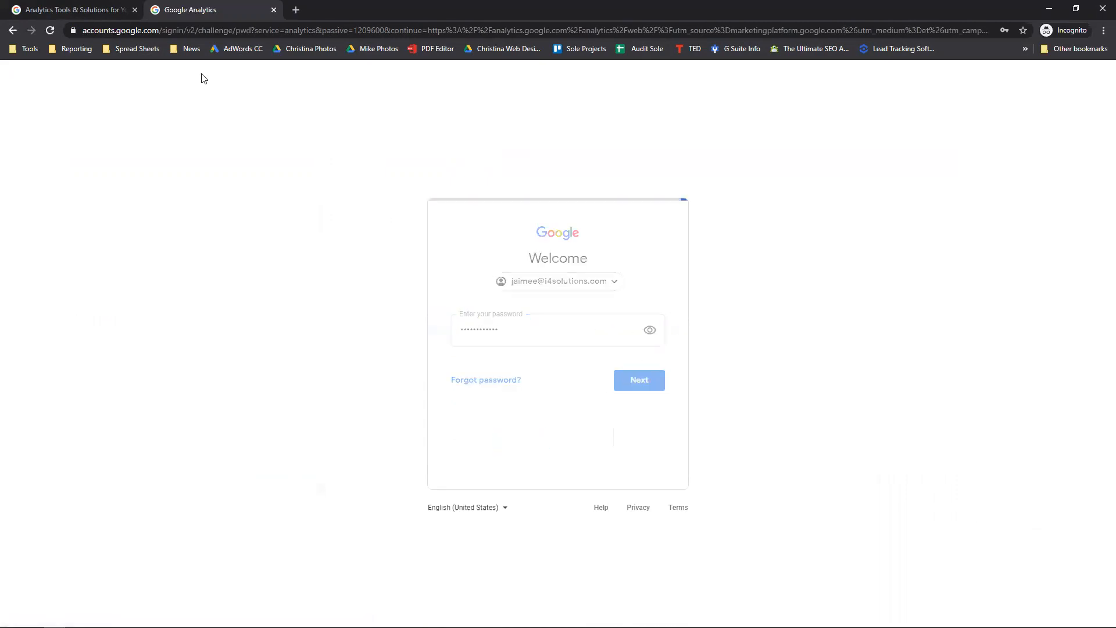
{"action": "left_click", "coordinate": [589, 320]}
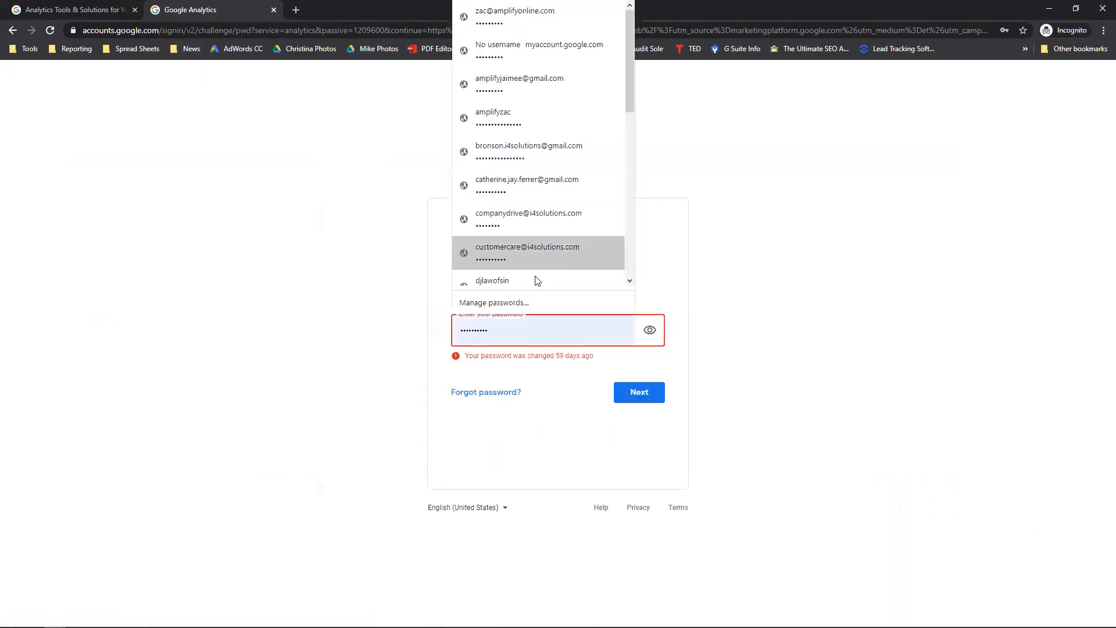
Switch to the agency e-mail from autofill and sign in with its password
{"action": "left_click", "coordinate": [571, 282]}
{"action": "left_click", "coordinate": [573, 319]}
{"action": "left_click_drag", "start_coordinate": [573, 319], "coordinate": [495, 321]}
{"action": "left_click", "coordinate": [535, 351]}
{"action": "left_click", "coordinate": [657, 429]}
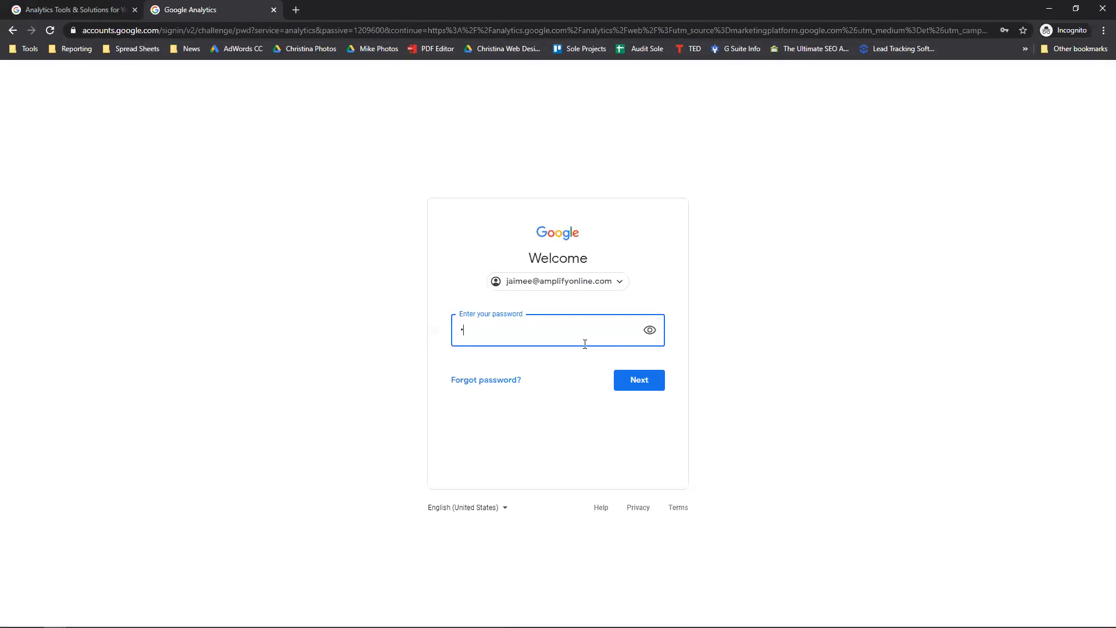
{"action": "key", "text": "Return"}
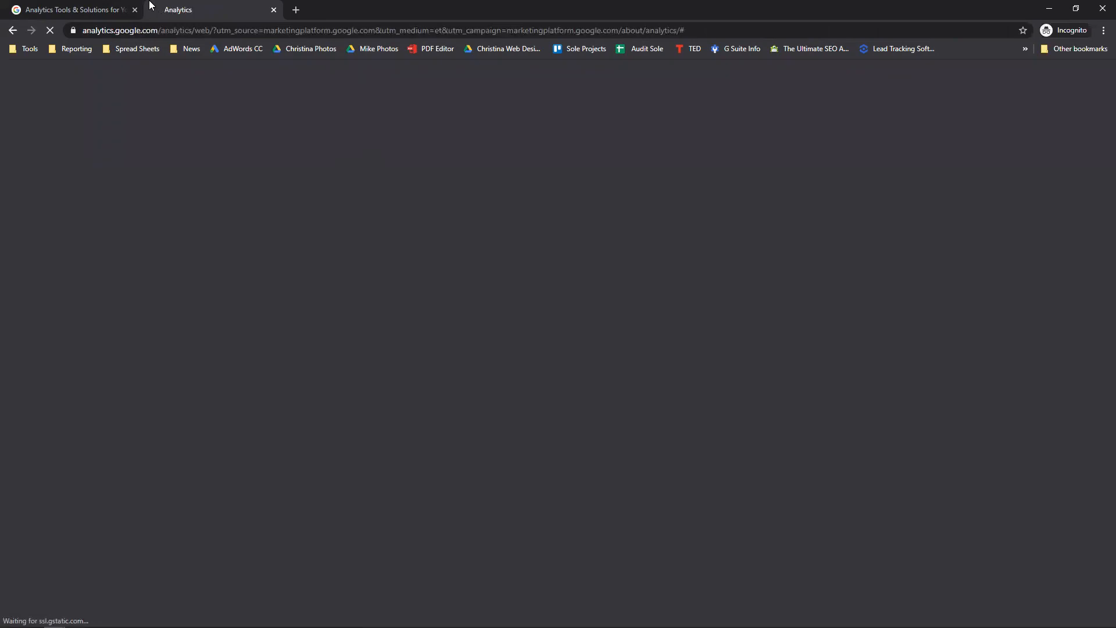
Close the old Analytics tools tab and go to the Admin settings
{"action": "left_click", "coordinate": [135, 10]}
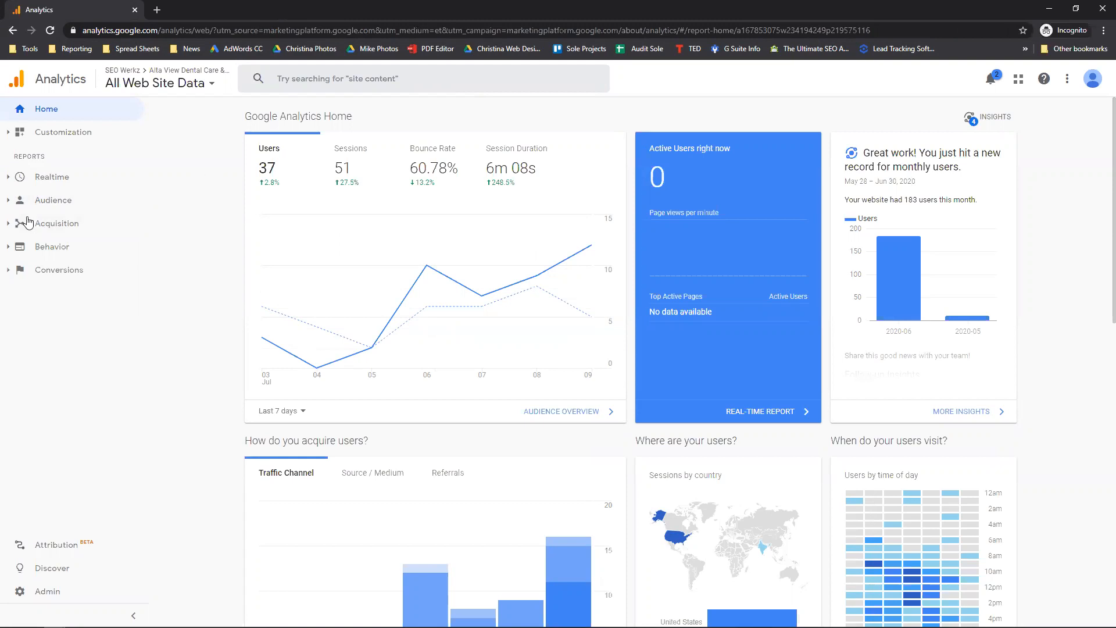
{"action": "left_click", "coordinate": [49, 591]}
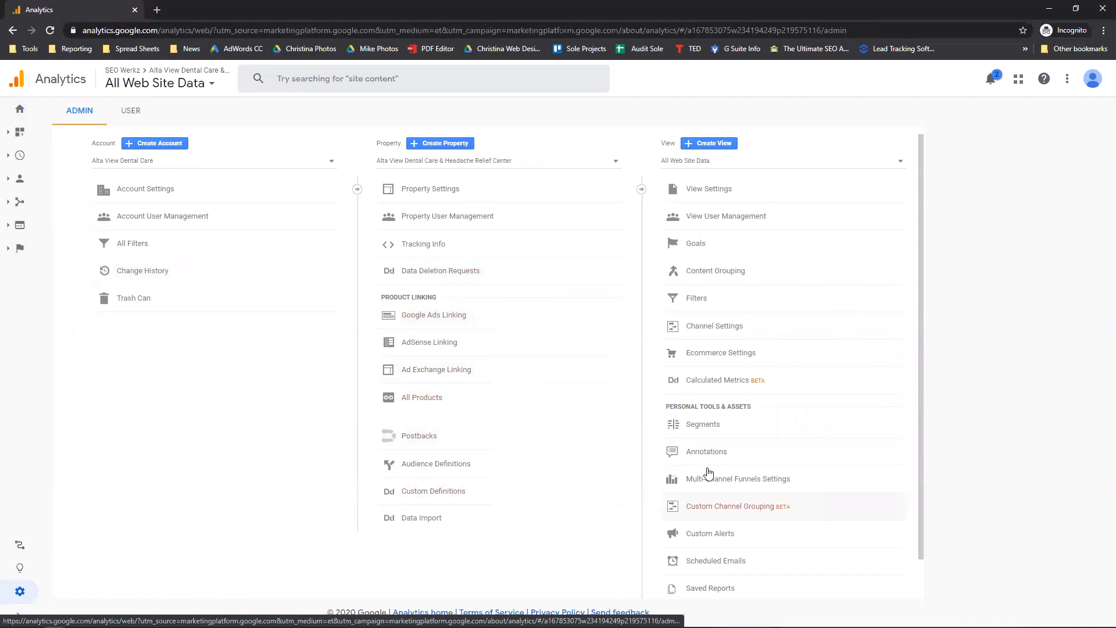
Turn on Ecommerce and Enhanced Ecommerce Reporting in the view's Ecommerce Settings and save
{"action": "left_click", "coordinate": [748, 354]}
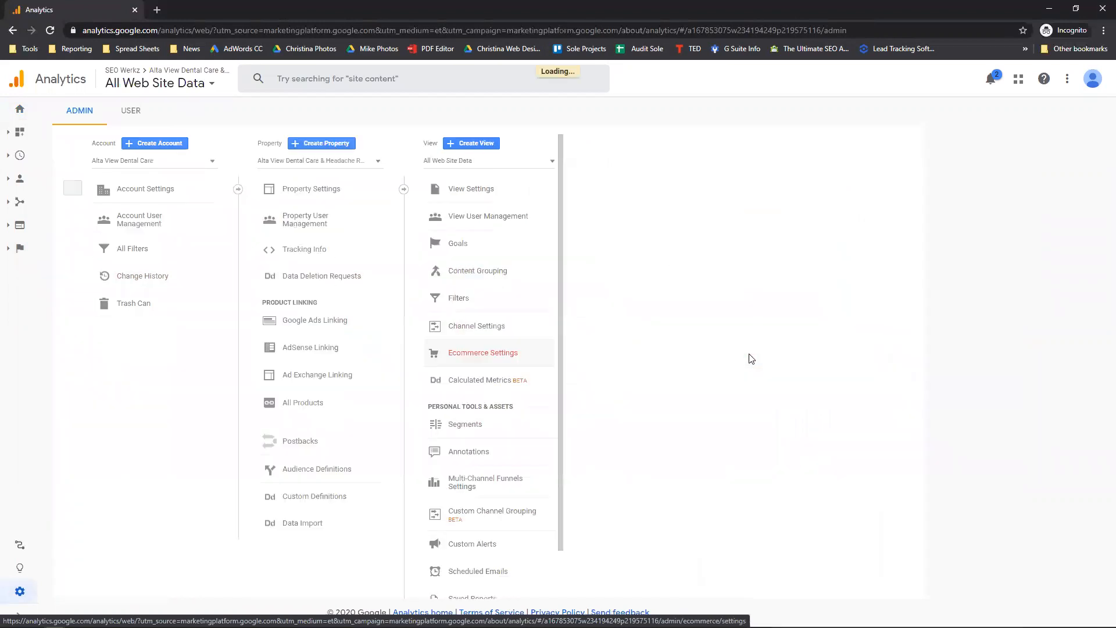
{"action": "left_click", "coordinate": [253, 201]}
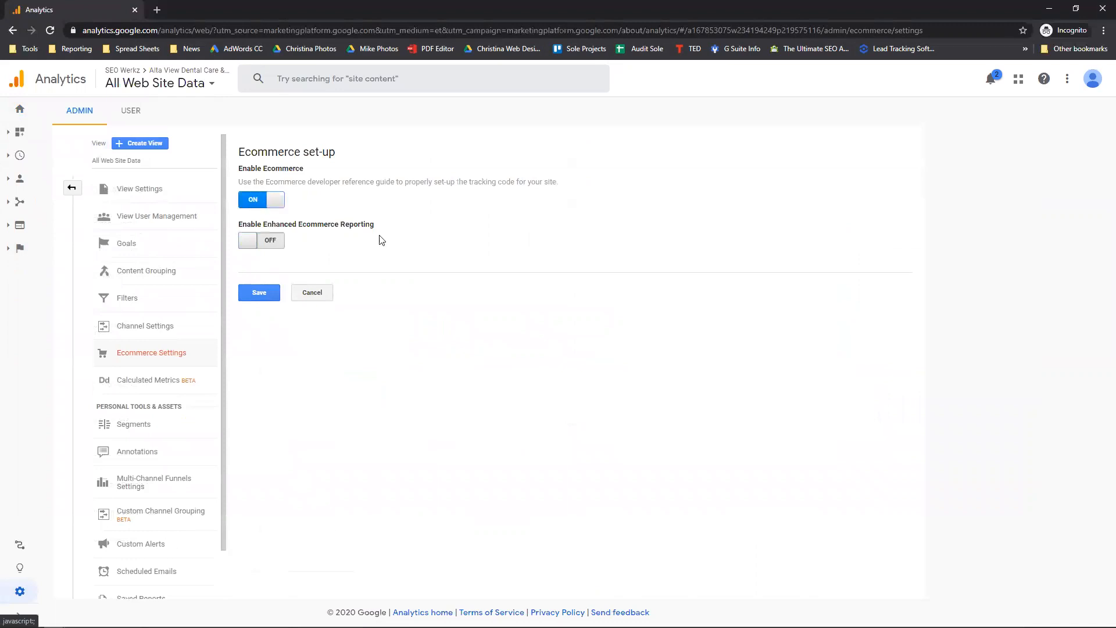
{"action": "left_click", "coordinate": [261, 244]}
{"action": "left_click", "coordinate": [263, 385]}
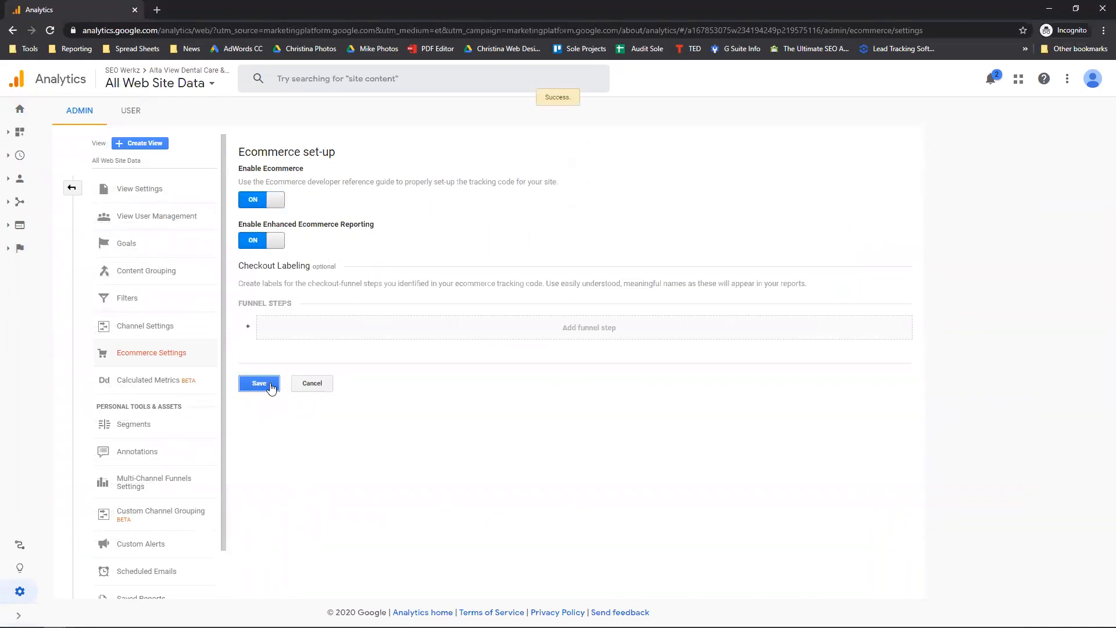
{"action": "left_click", "coordinate": [262, 385]}
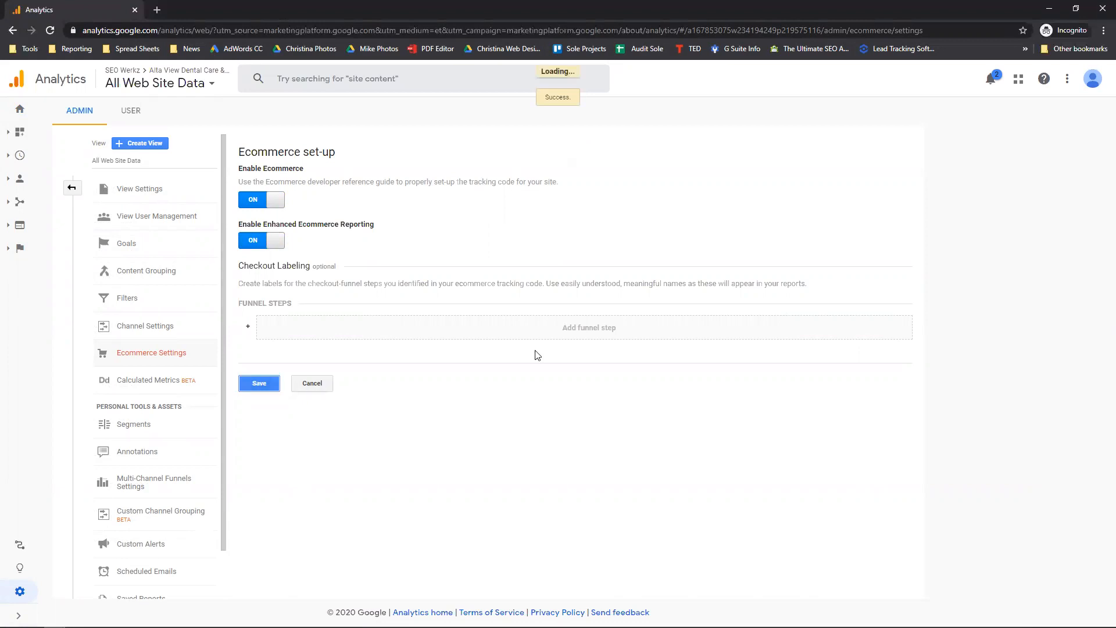
{"action": "left_click", "coordinate": [71, 187]}
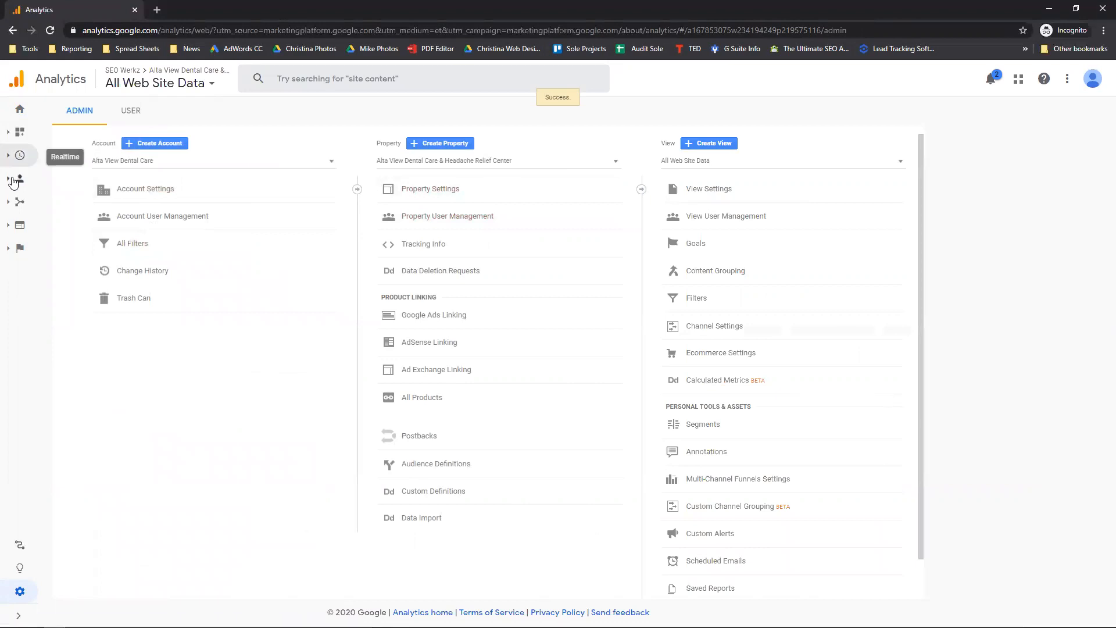
{"action": "mouse_move", "coordinate": [21, 187]}
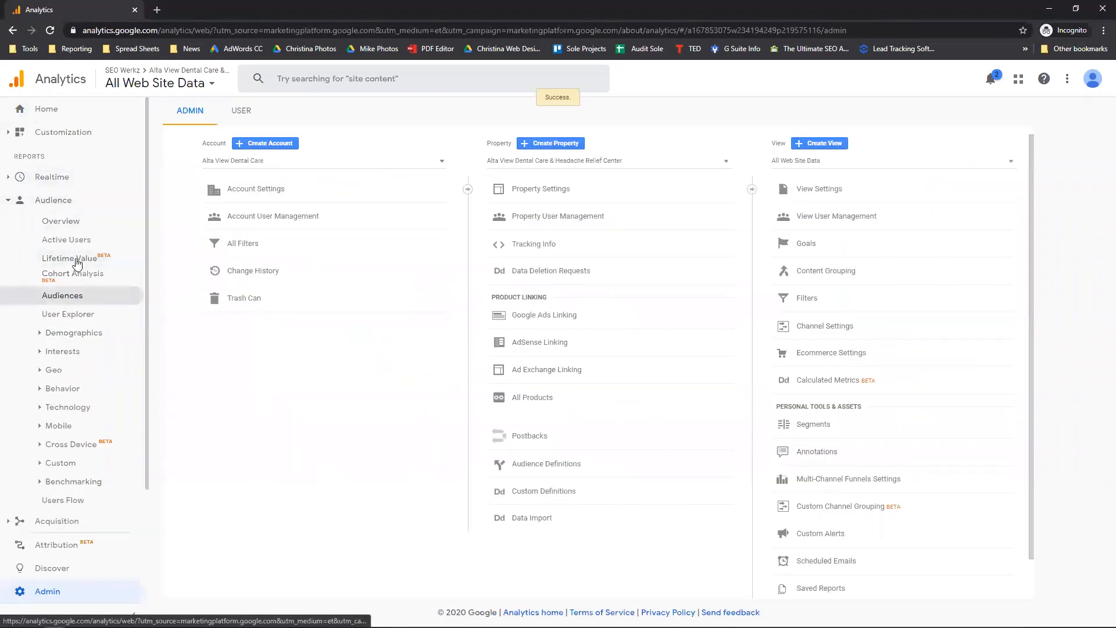
Enable Demographics and Interest Reports from Audience > Demographics > Overview, then return to Admin
{"action": "left_click", "coordinate": [75, 332]}
{"action": "left_click", "coordinate": [83, 359]}
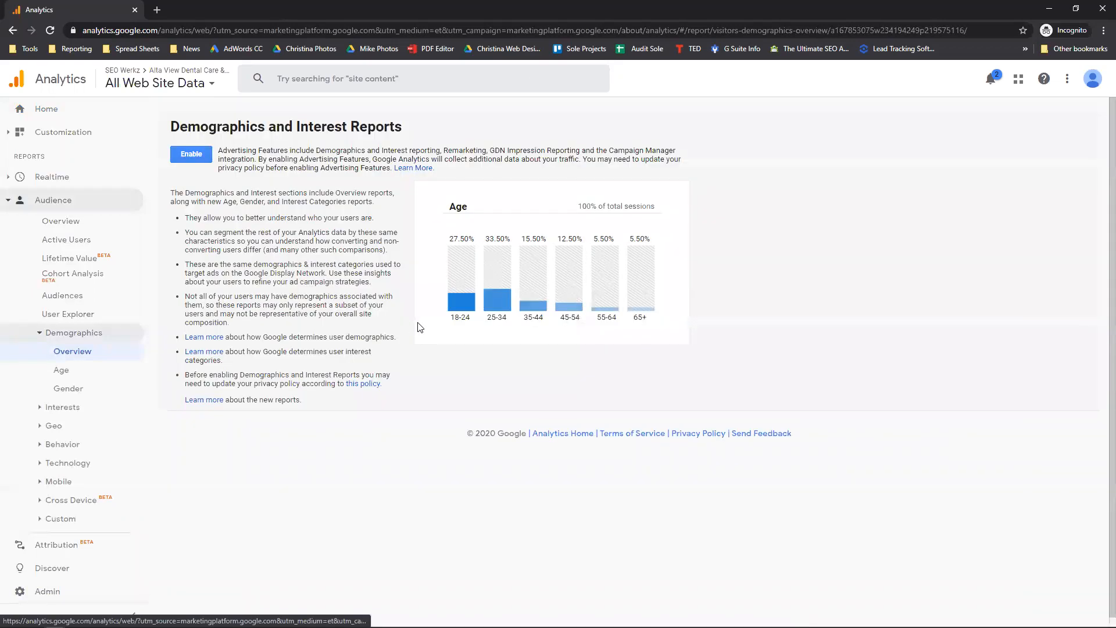
{"action": "left_click", "coordinate": [190, 155]}
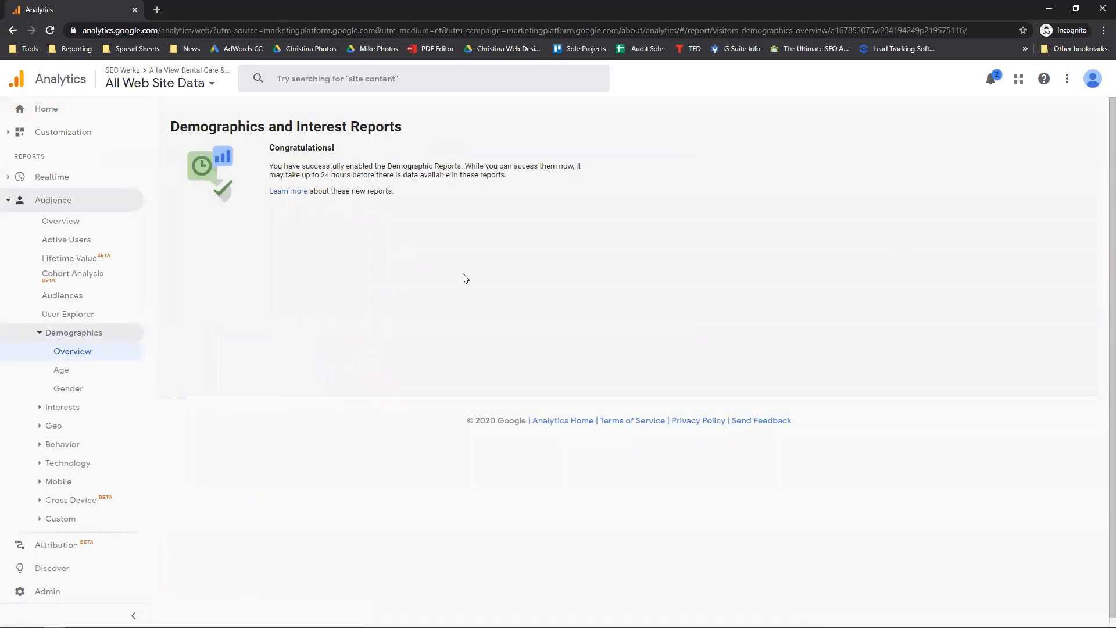
{"action": "left_click", "coordinate": [11, 200]}
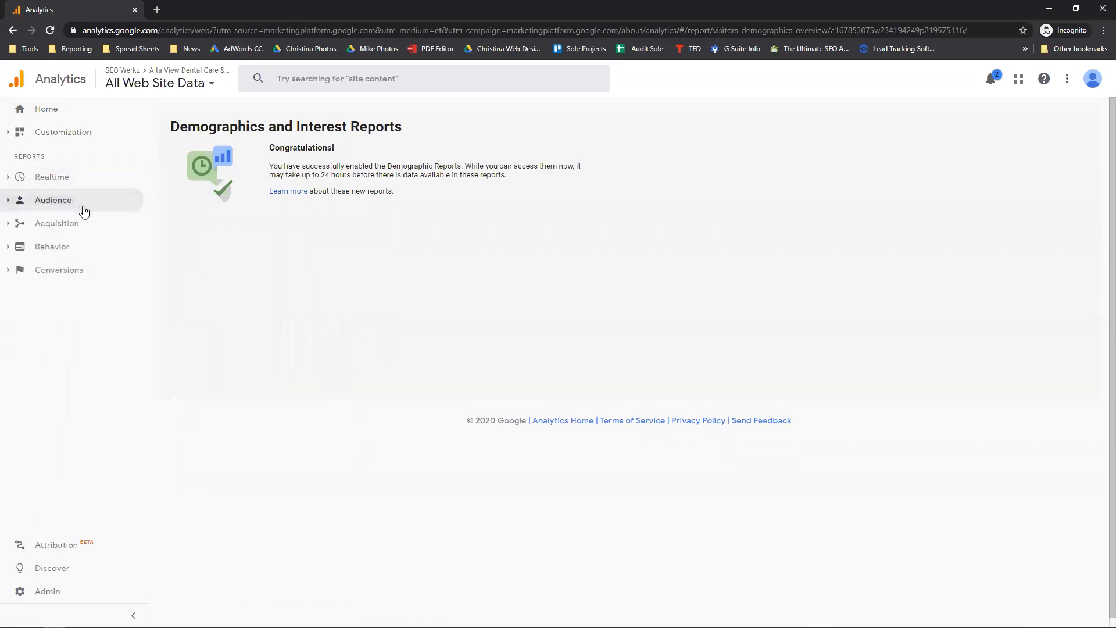
{"action": "left_click", "coordinate": [56, 598]}
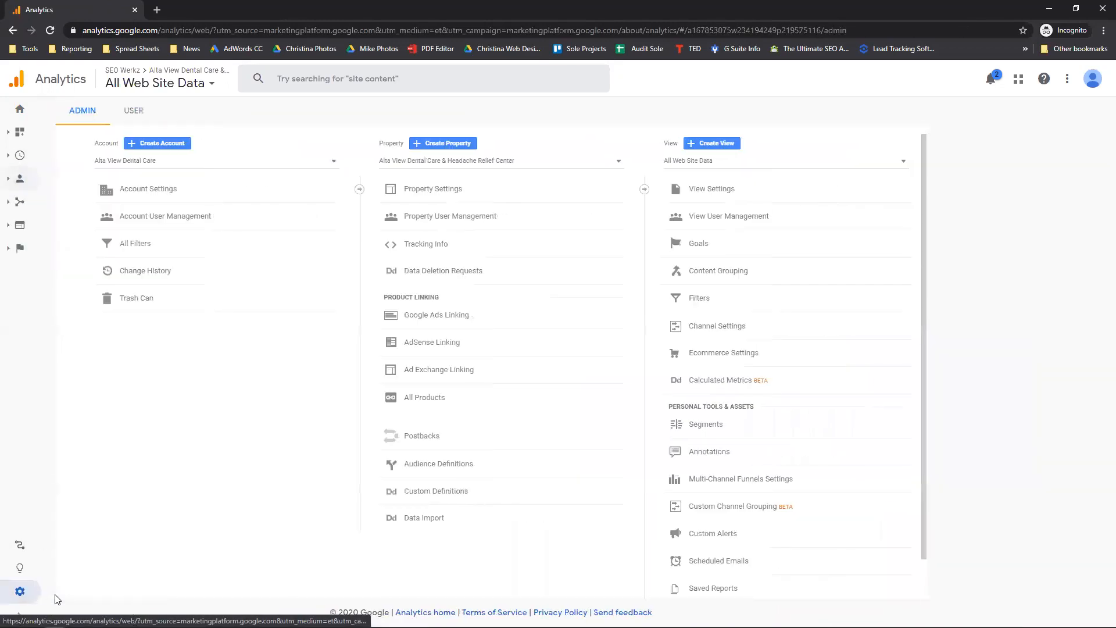
Review the goals list for the current view
{"action": "left_click", "coordinate": [698, 244]}
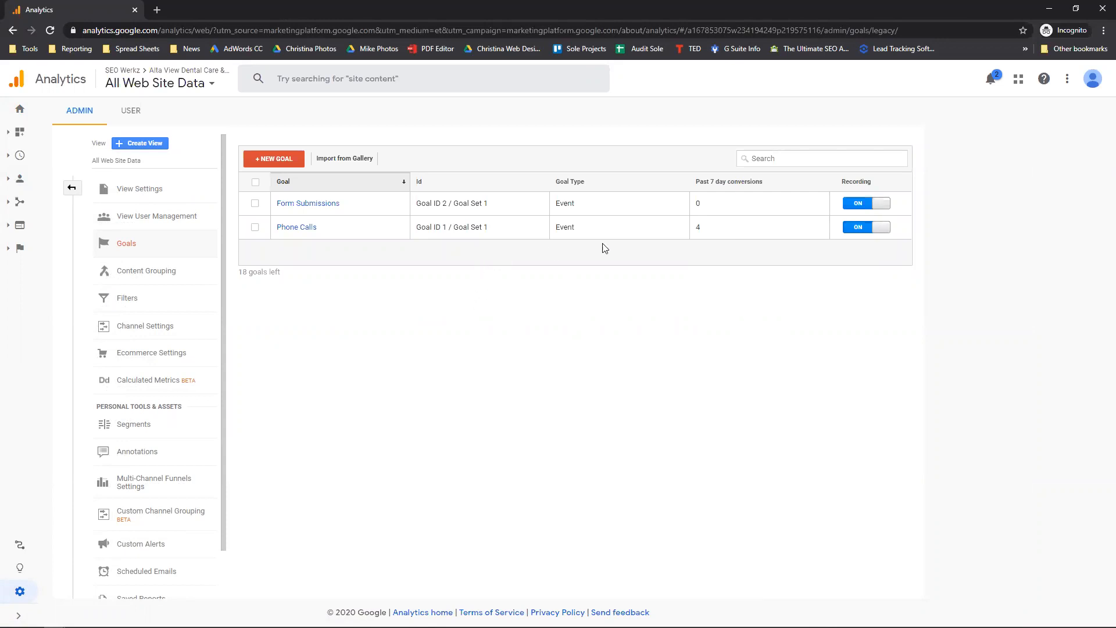
{"action": "left_click", "coordinate": [221, 87]}
{"action": "left_click", "coordinate": [559, 298]}
Switch to the Paperstore account by searching 'paper' under All accounts
{"action": "left_click", "coordinate": [212, 83]}
{"action": "left_click", "coordinate": [344, 117]}
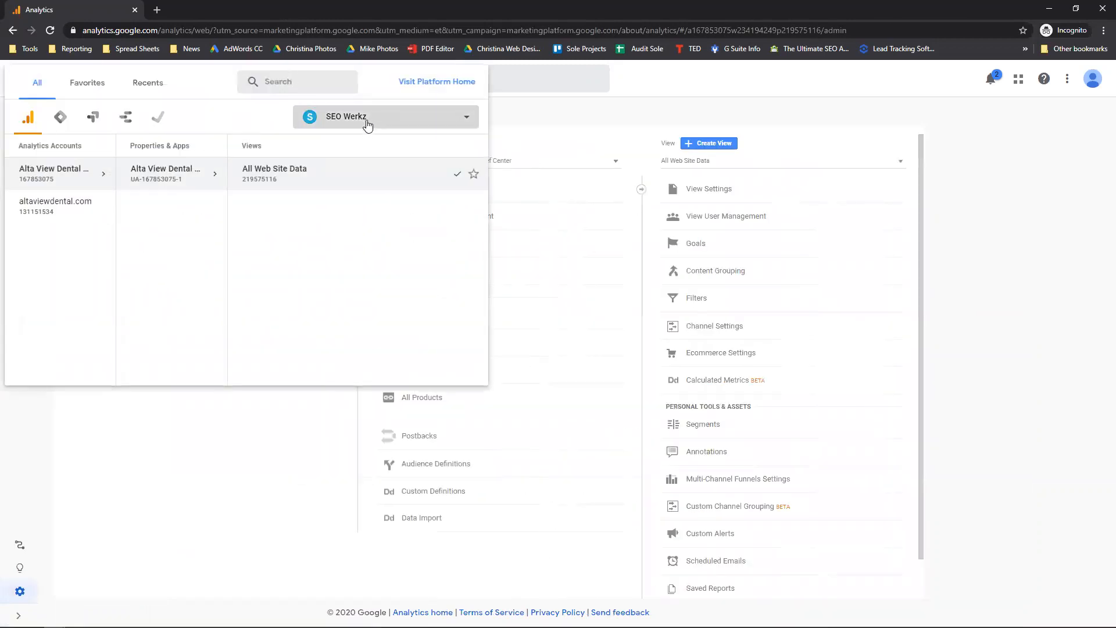
{"action": "left_click", "coordinate": [363, 140]}
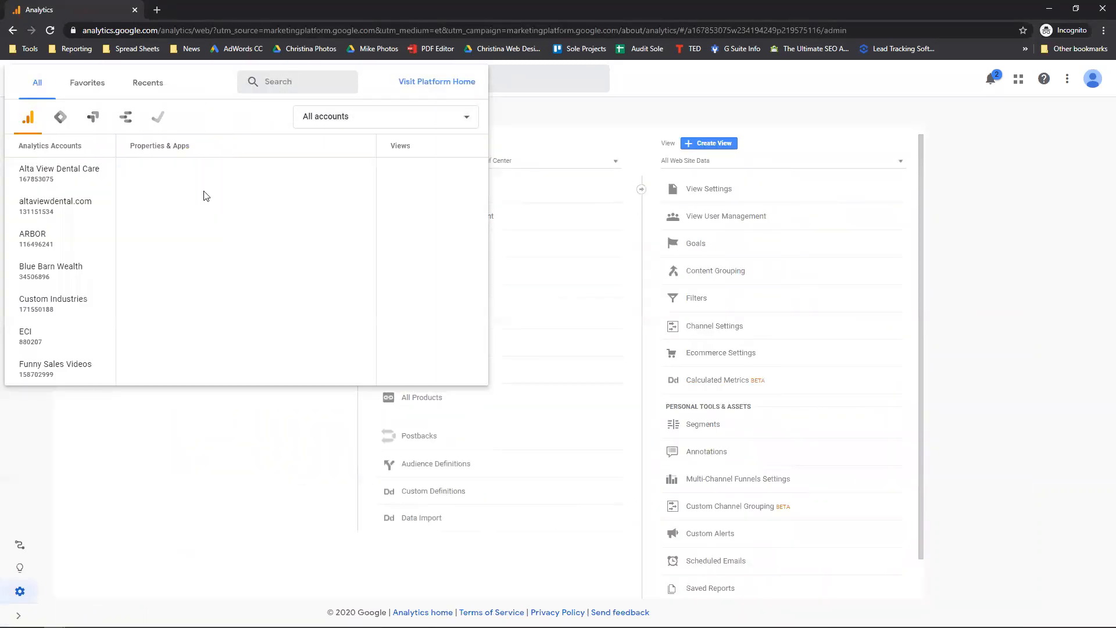
{"action": "scroll", "coordinate": [88, 300], "scroll_direction": "down", "scroll_amount": 2}
{"action": "scroll", "coordinate": [89, 300], "scroll_direction": "down", "scroll_amount": 2}
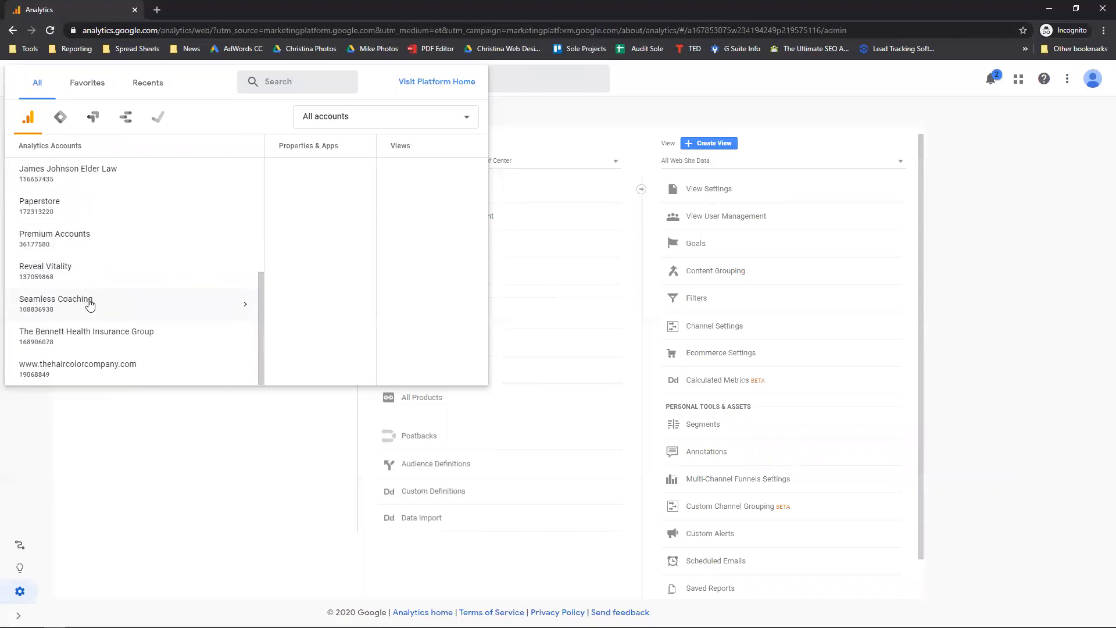
{"action": "left_click", "coordinate": [313, 79]}
{"action": "type", "text": "paper"}
{"action": "left_click", "coordinate": [115, 182]}
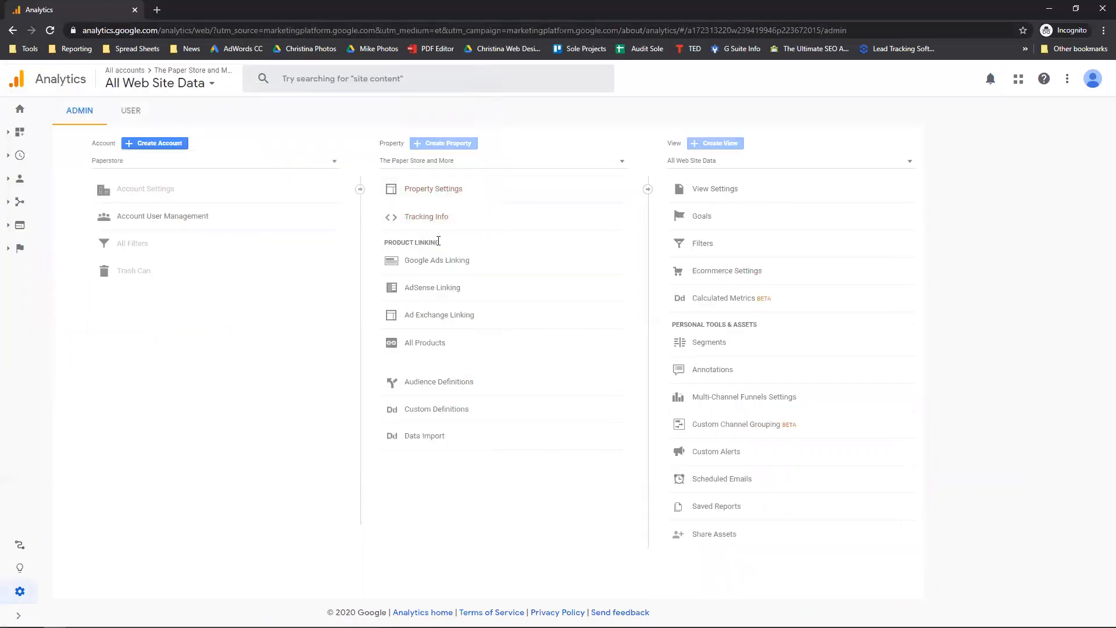
{"action": "left_click", "coordinate": [751, 272]}
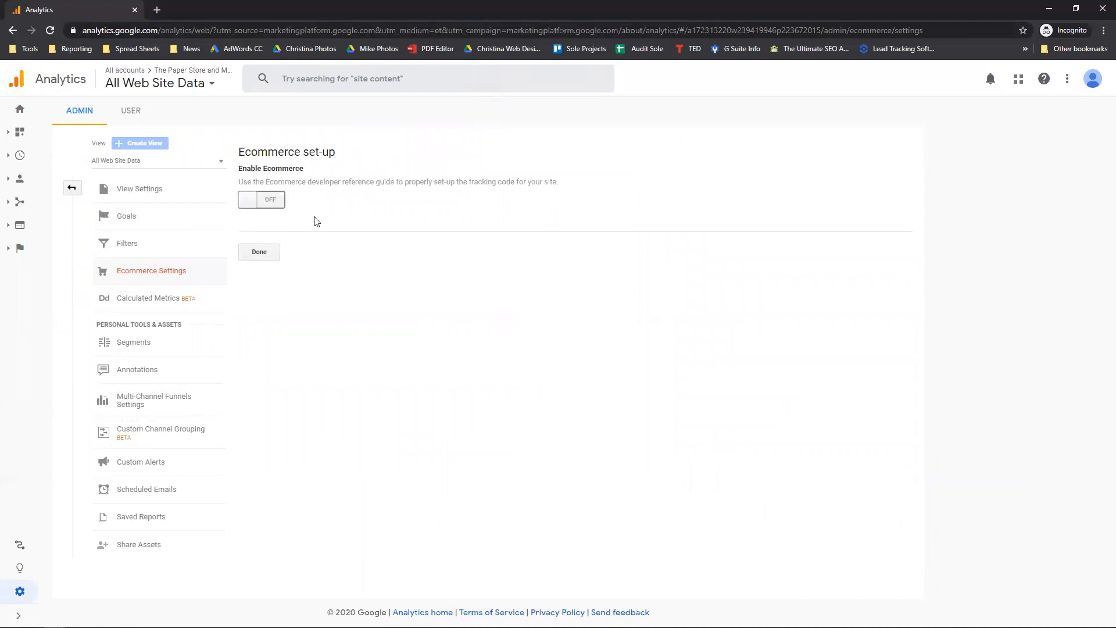
{"action": "left_click", "coordinate": [71, 187]}
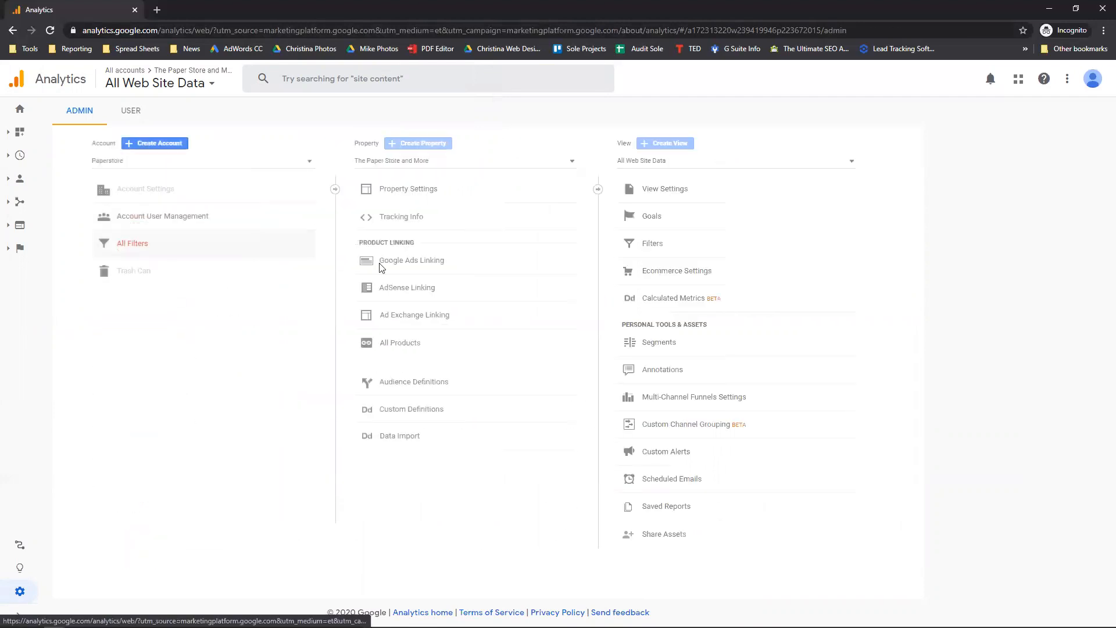
{"action": "left_click", "coordinate": [704, 216]}
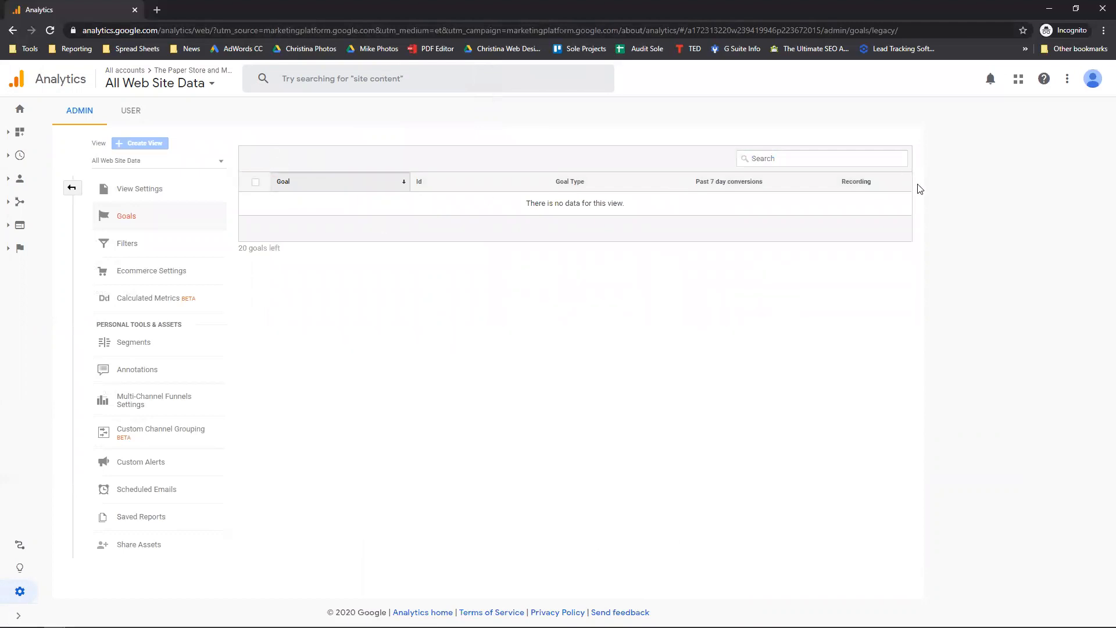
{"action": "left_click", "coordinate": [70, 189]}
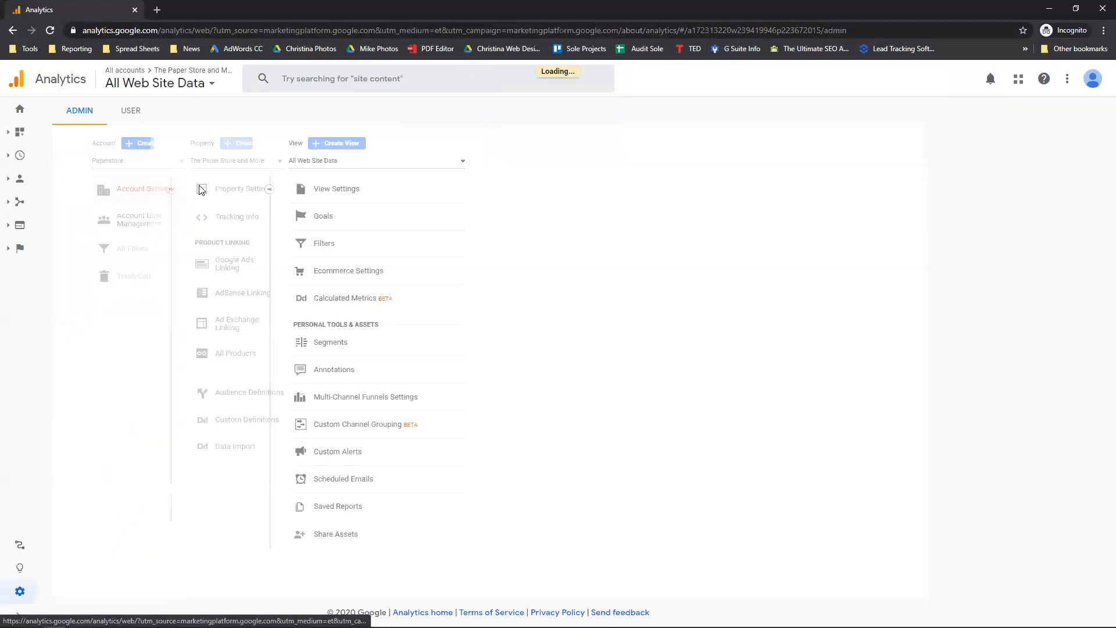
{"action": "left_click", "coordinate": [27, 180]}
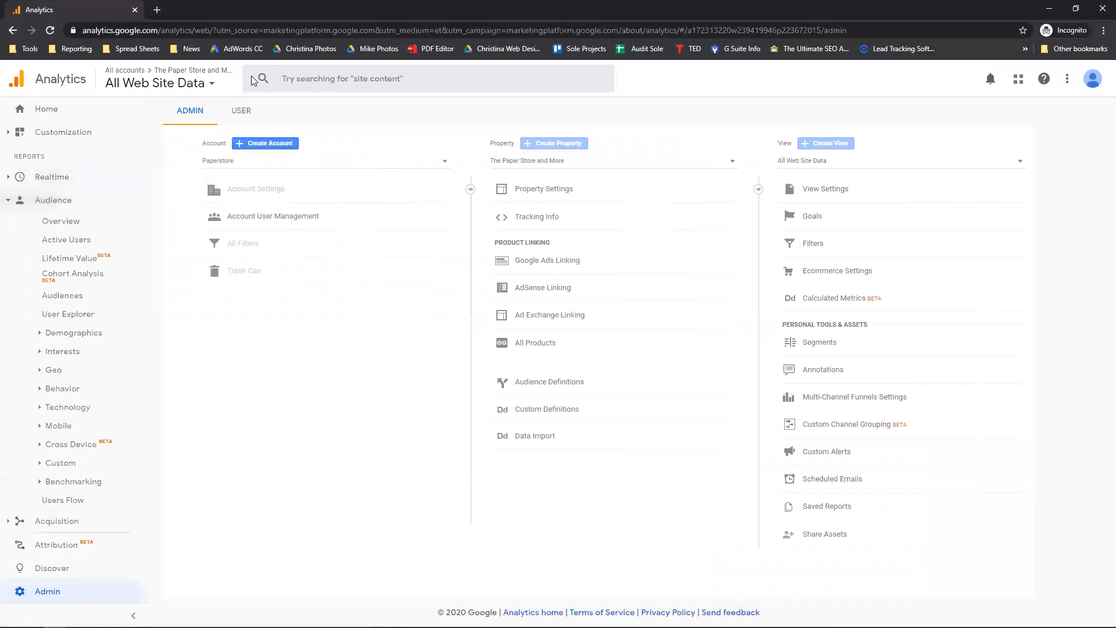
Switch to the altaviewdental.com account via search 'alta' and start a new goal in Goals
{"action": "left_click", "coordinate": [223, 88]}
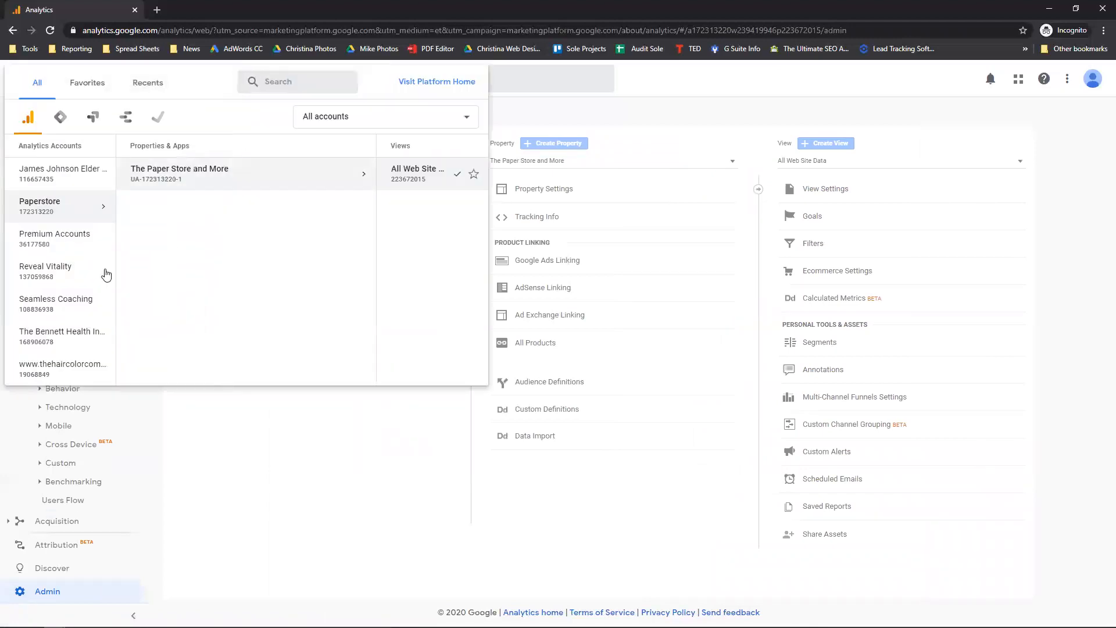
{"action": "scroll", "coordinate": [93, 244], "scroll_direction": "up", "scroll_amount": 4}
{"action": "left_click", "coordinate": [273, 84]}
{"action": "type", "text": "alta"}
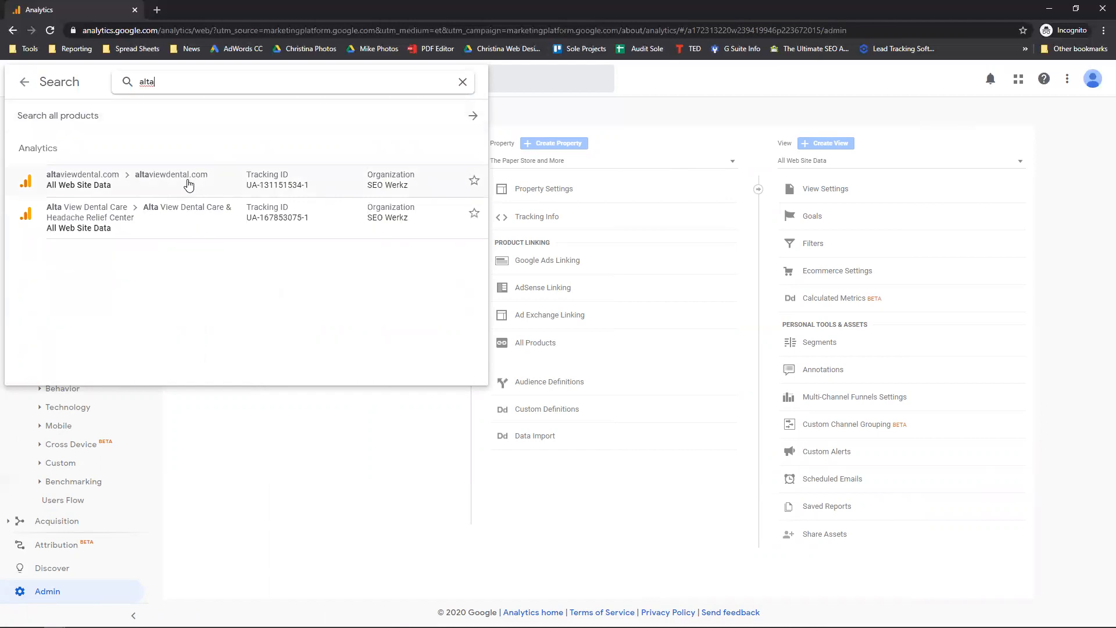
{"action": "left_click", "coordinate": [187, 185]}
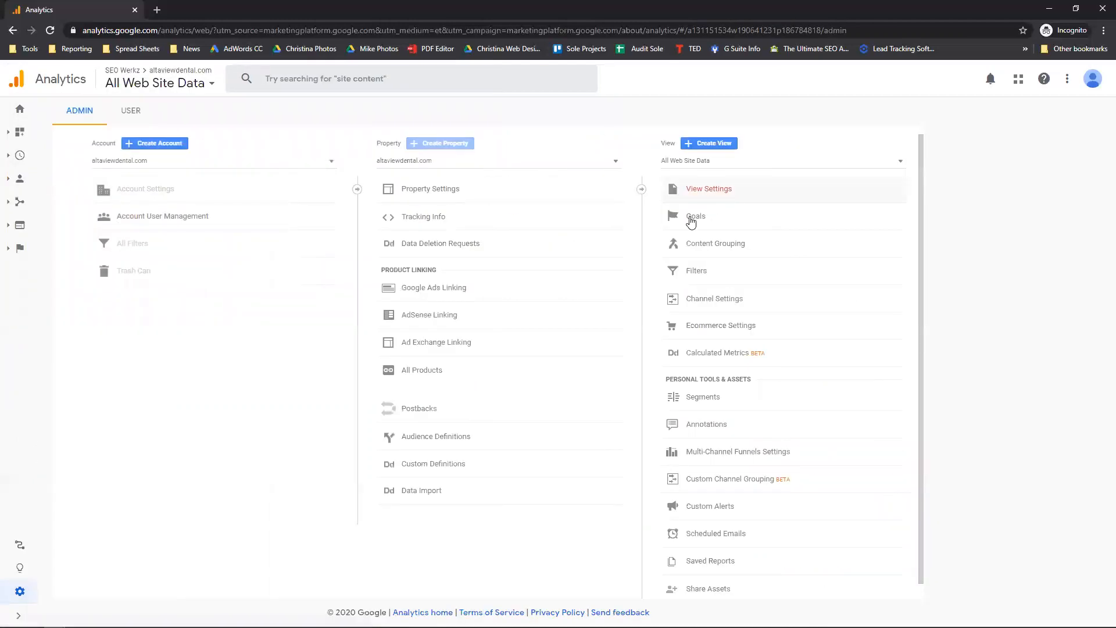
{"action": "left_click", "coordinate": [693, 216]}
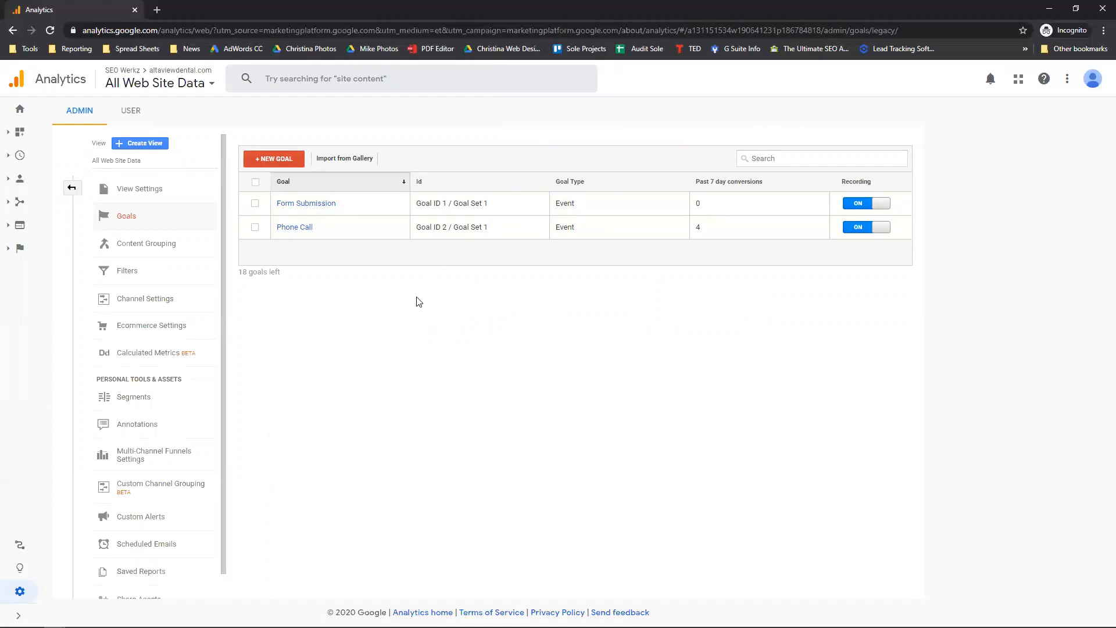
{"action": "left_click", "coordinate": [298, 161]}
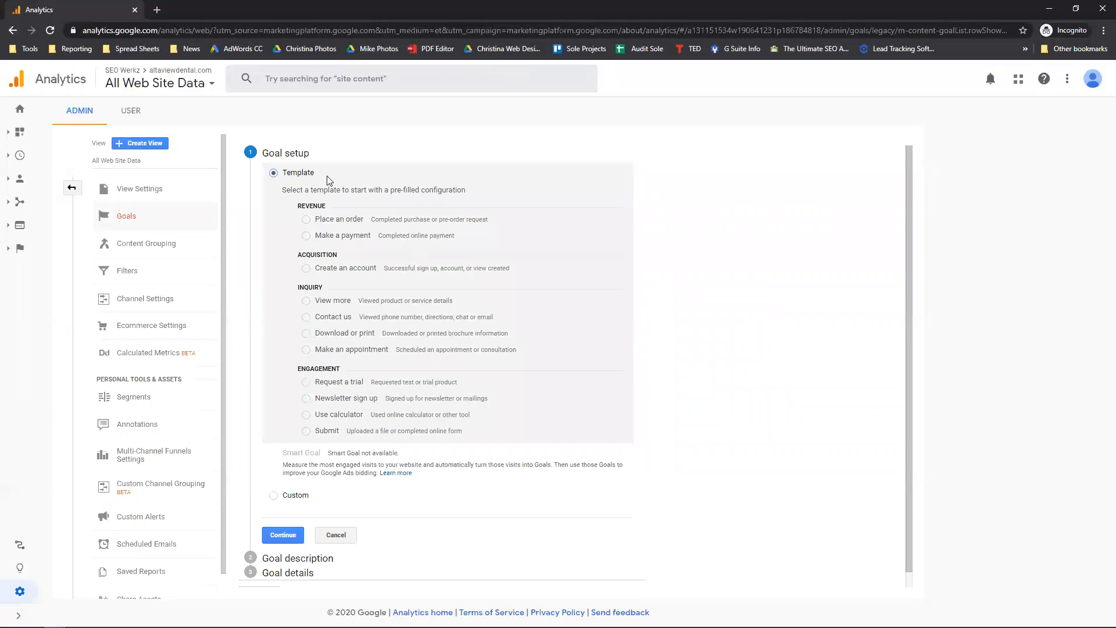
Make the goal a custom Event goal named 'Example' and continue to its details
{"action": "left_click", "coordinate": [274, 497]}
{"action": "left_click", "coordinate": [283, 535]}
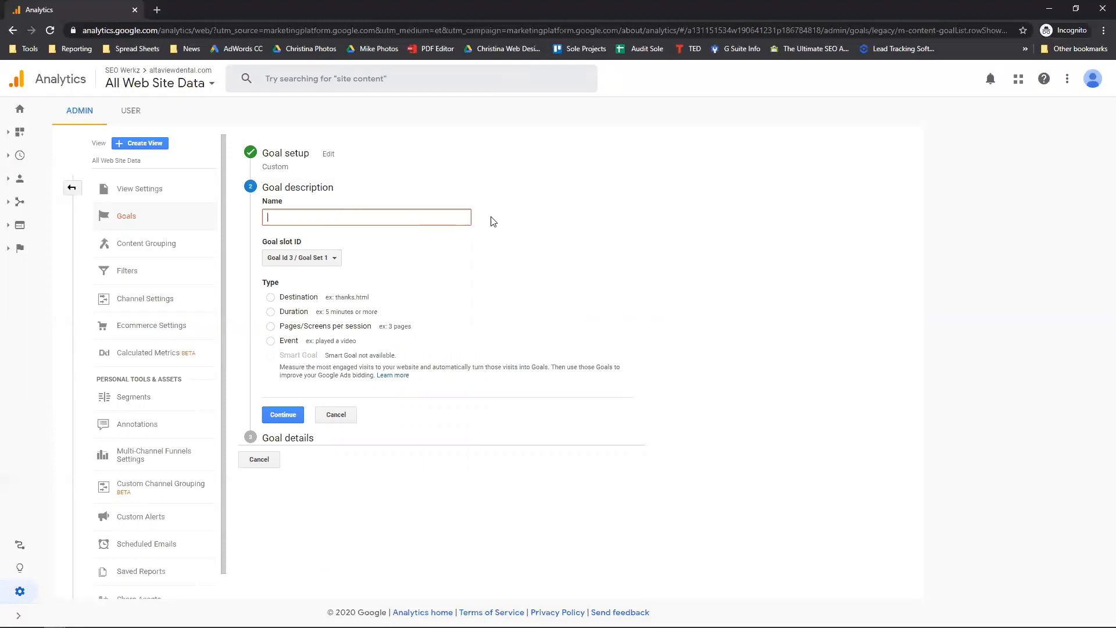
{"action": "left_click", "coordinate": [270, 343]}
{"action": "left_click", "coordinate": [341, 217]}
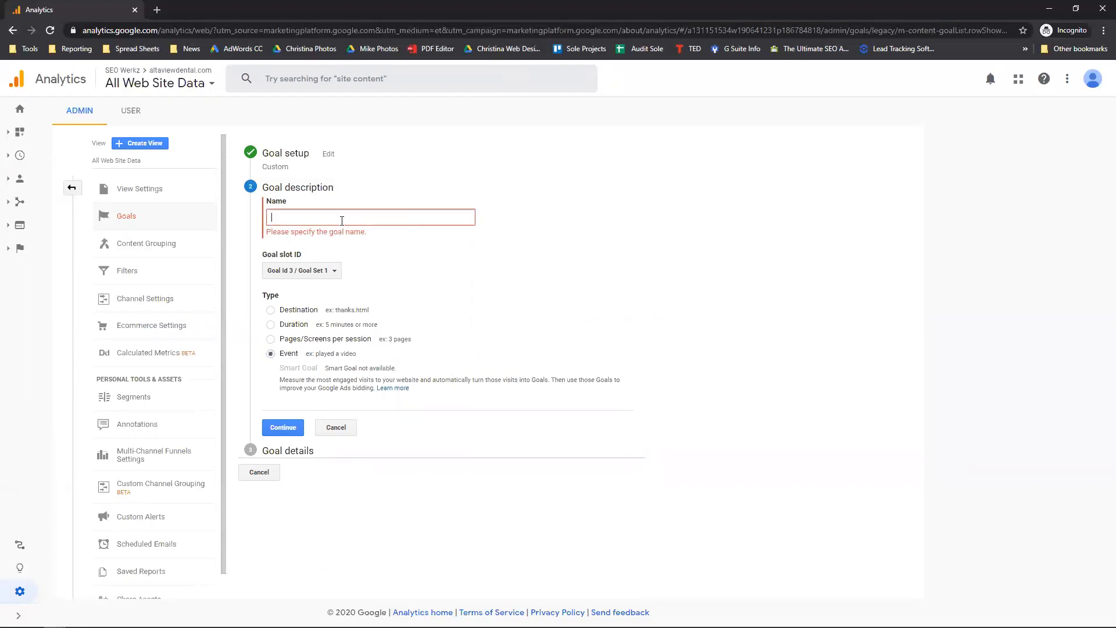
{"action": "type", "text": "Example"}
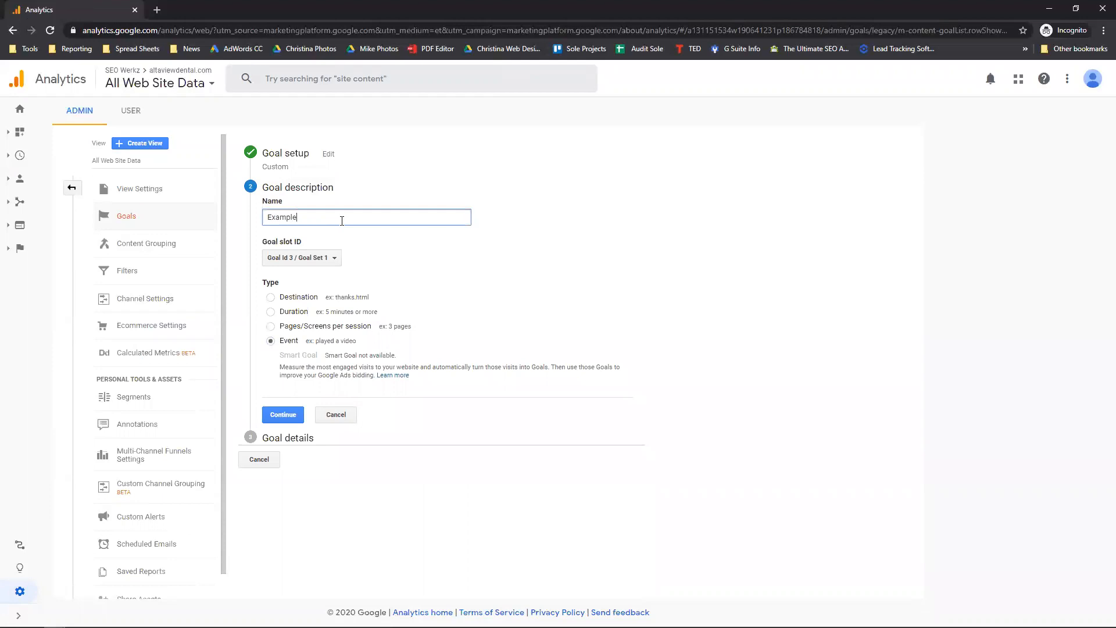
{"action": "left_click", "coordinate": [283, 415]}
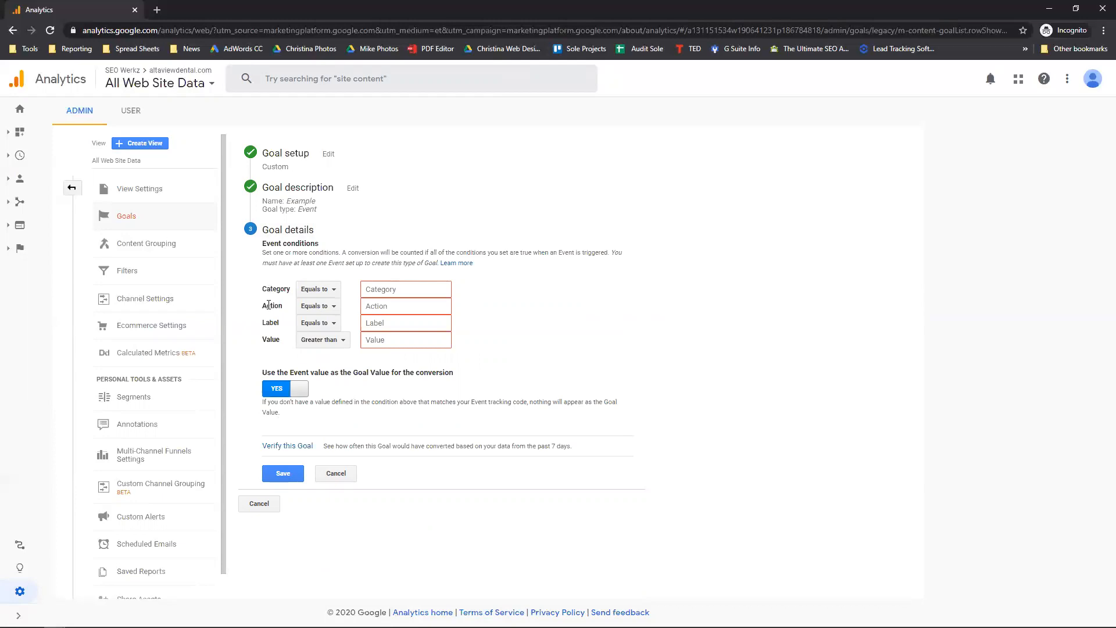
Set the event Category condition to Begins with 'Phone', then return to the description step
{"action": "left_click", "coordinate": [329, 291]}
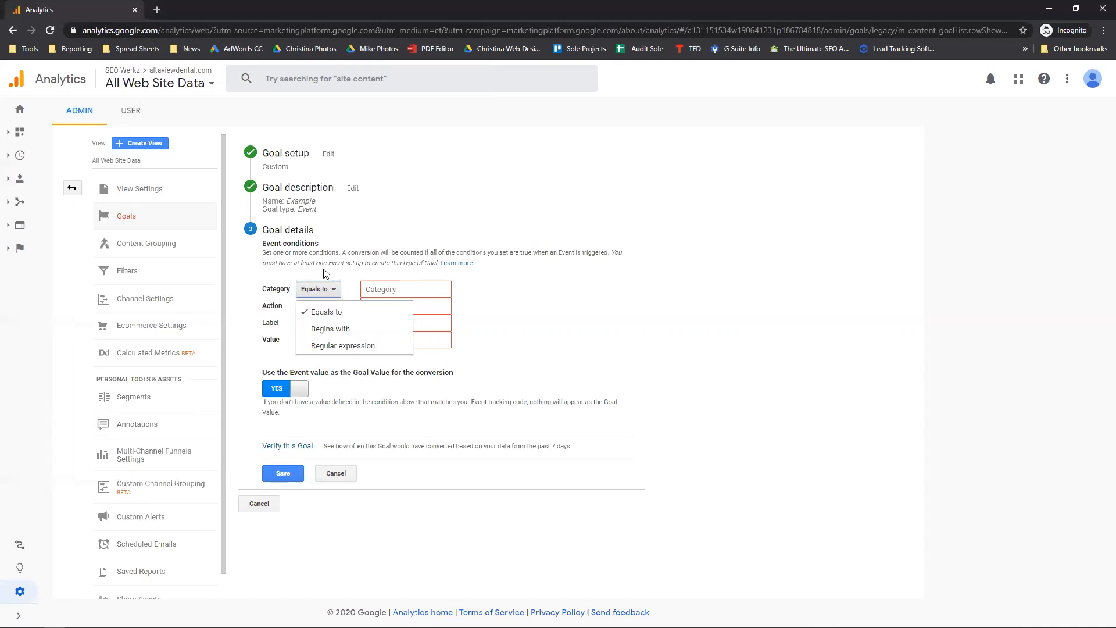
{"action": "left_click", "coordinate": [326, 274]}
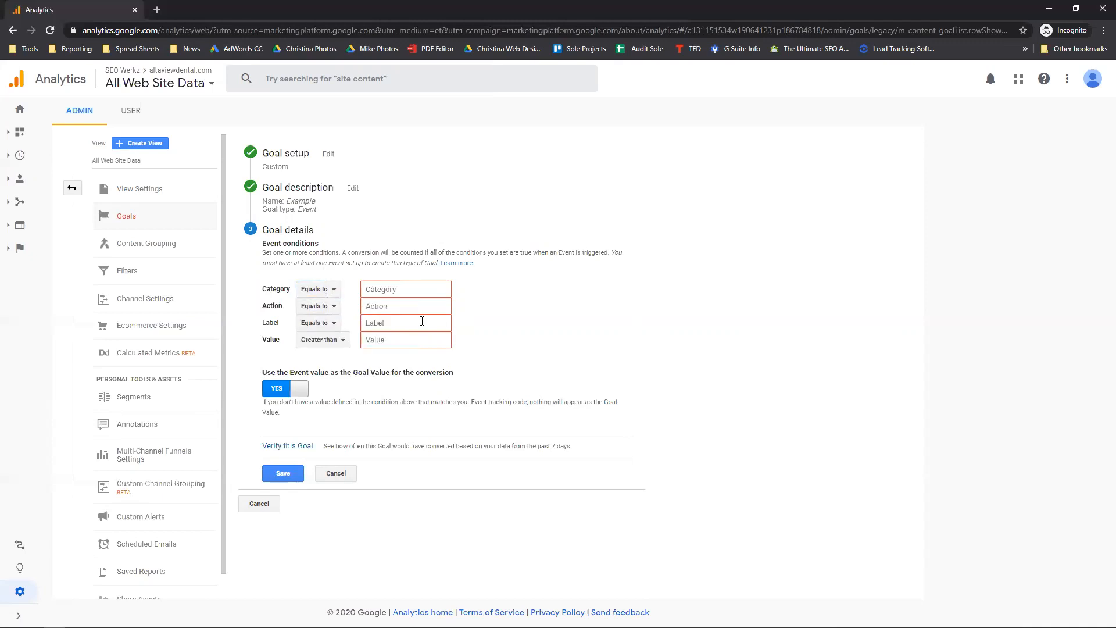
{"action": "left_click", "coordinate": [329, 290]}
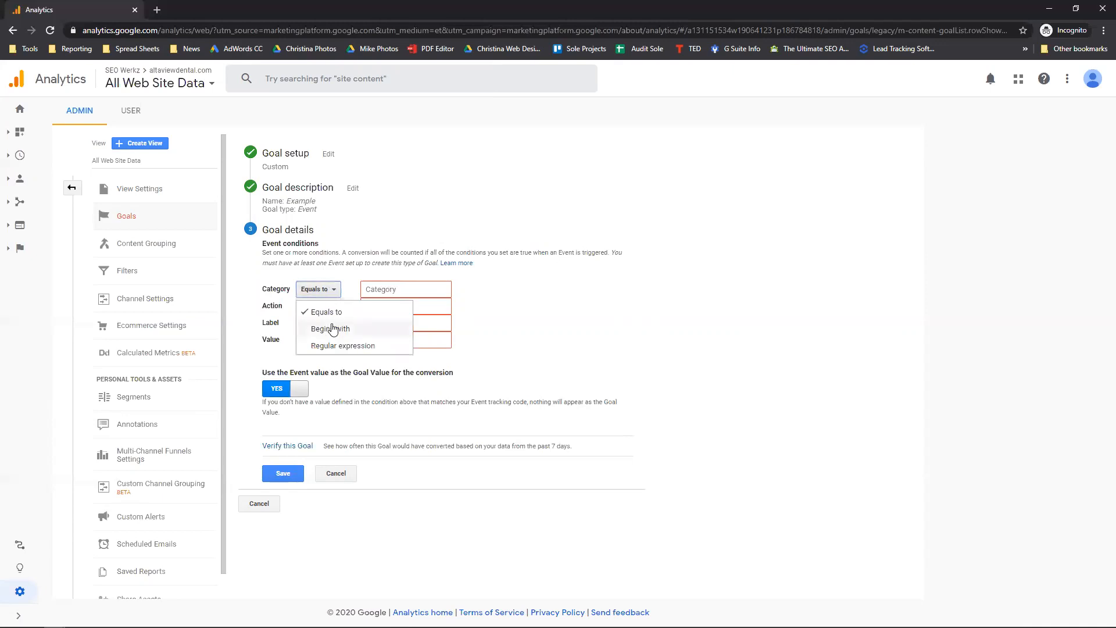
{"action": "left_click", "coordinate": [333, 329]}
{"action": "left_click", "coordinate": [384, 291]}
{"action": "type", "text": "Phone"}
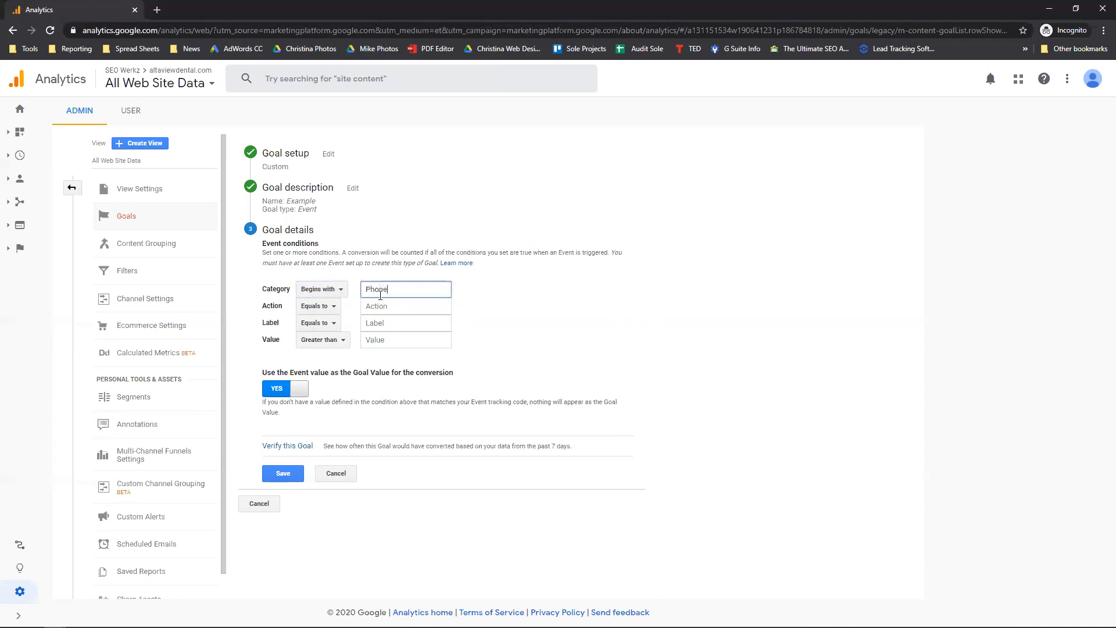
{"action": "left_click", "coordinate": [584, 311]}
{"action": "left_click", "coordinate": [347, 477]}
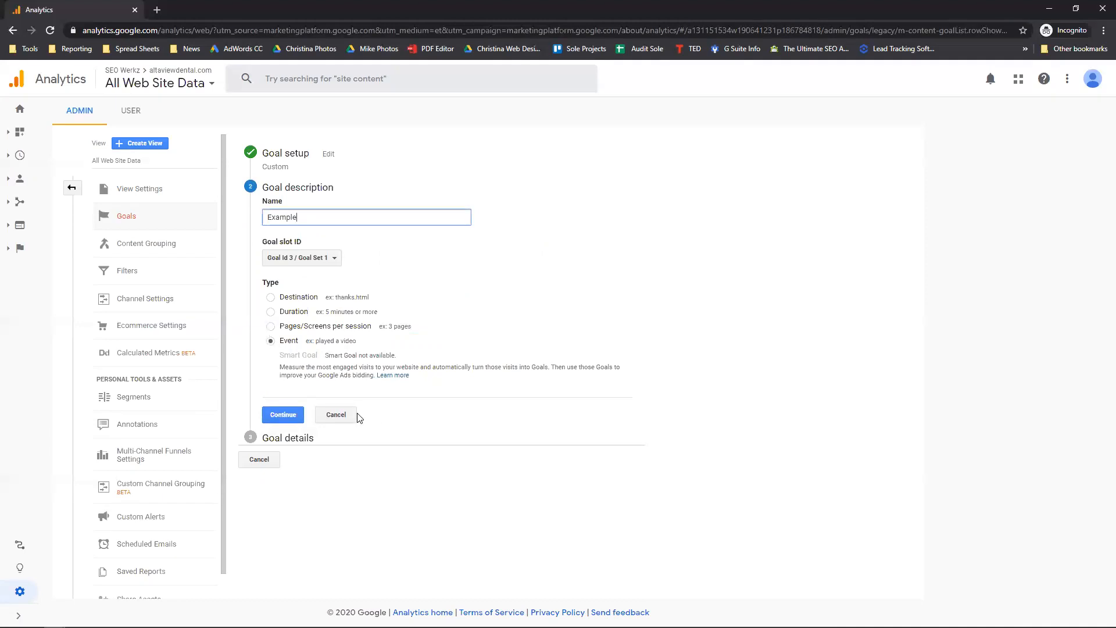
Discard the Example goal draft, check Form Submission's conditions without saving, and expand Realtime and Audience
{"action": "left_click", "coordinate": [267, 461]}
{"action": "left_click", "coordinate": [466, 389]}
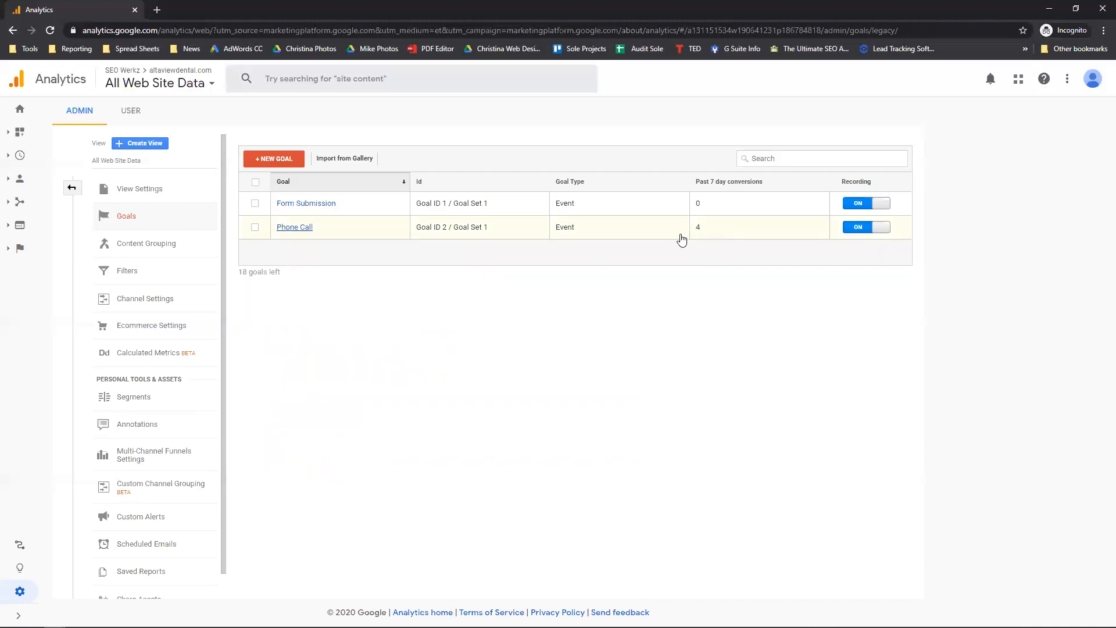
{"action": "left_click", "coordinate": [311, 204]}
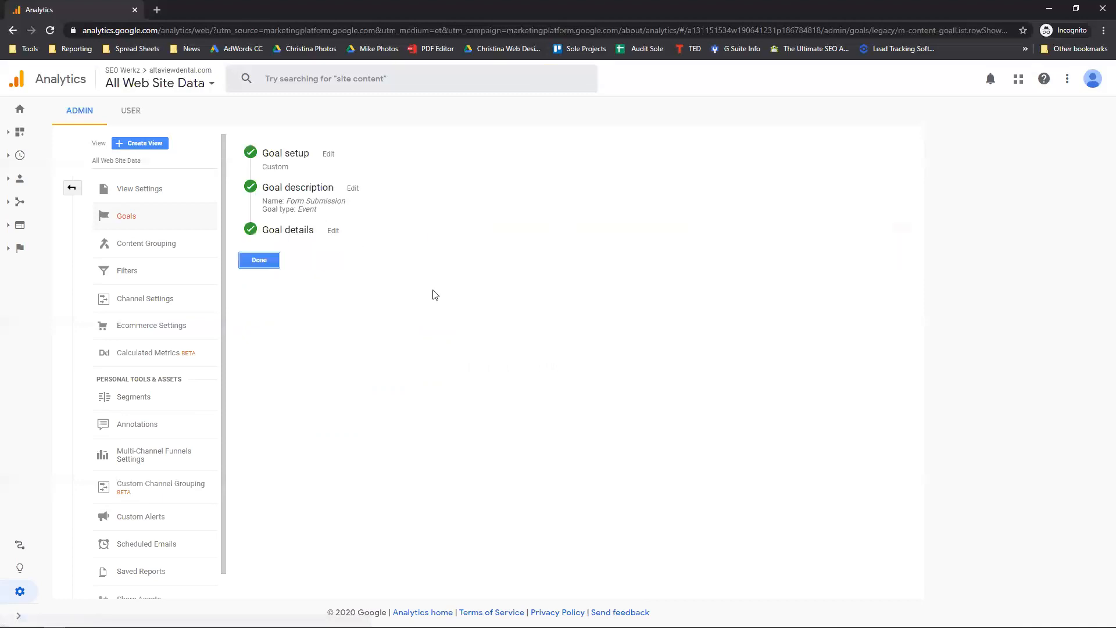
{"action": "left_click", "coordinate": [336, 232]}
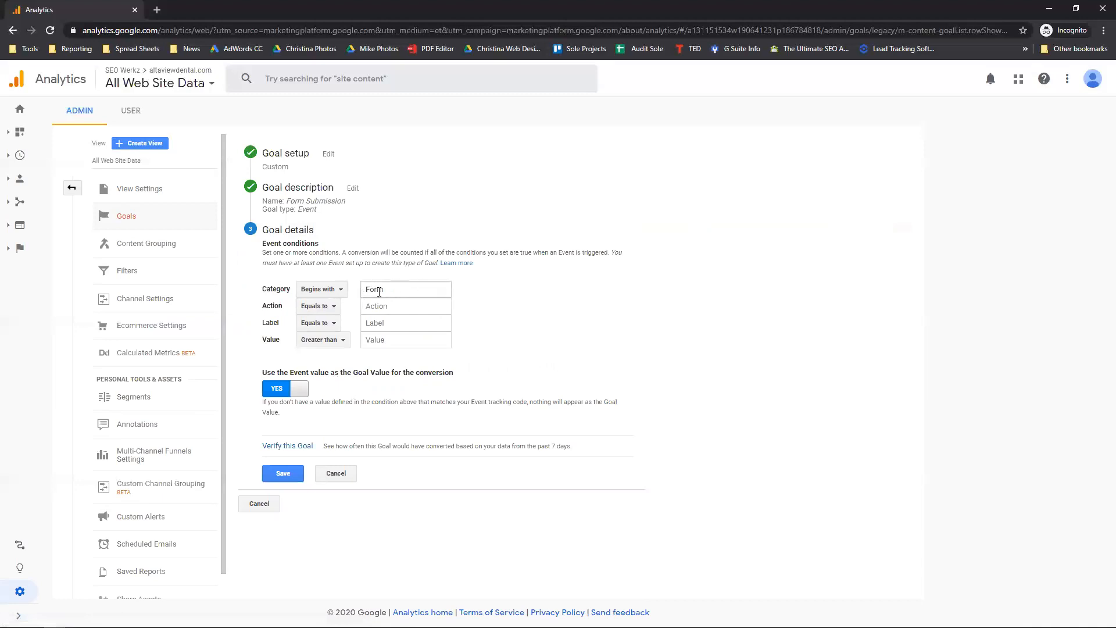
{"action": "left_click", "coordinate": [345, 475]}
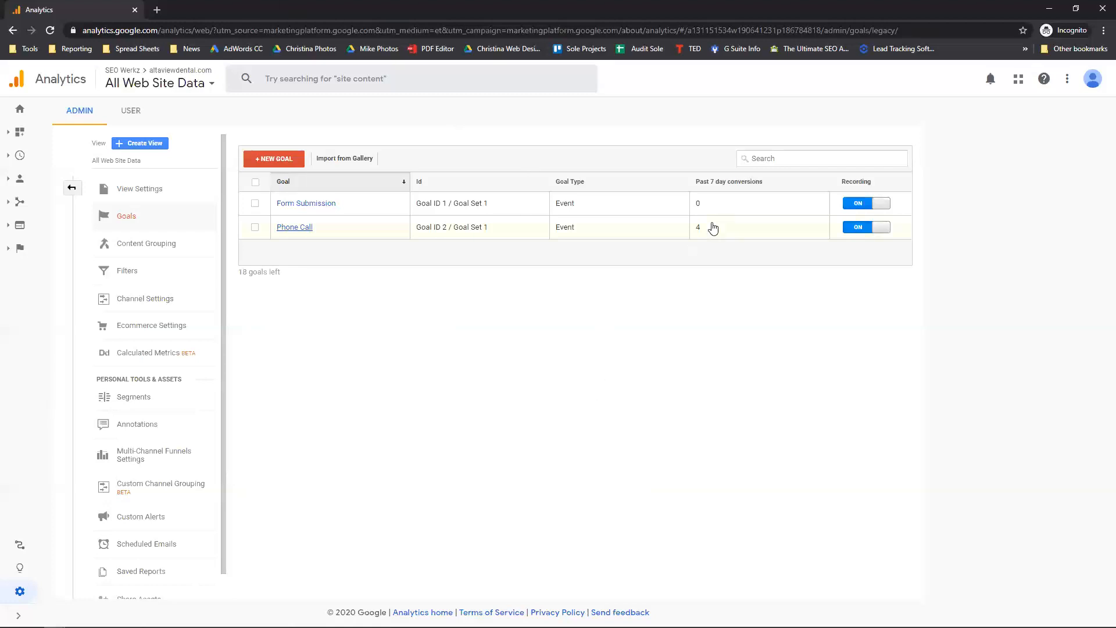
{"action": "left_click", "coordinate": [23, 157]}
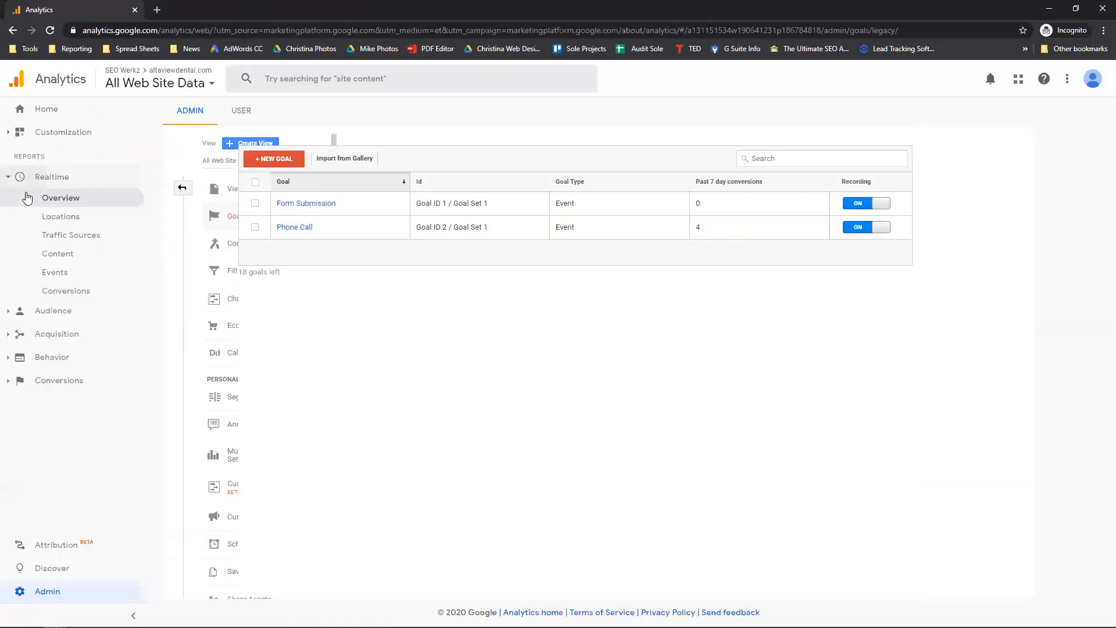
{"action": "left_click", "coordinate": [50, 316]}
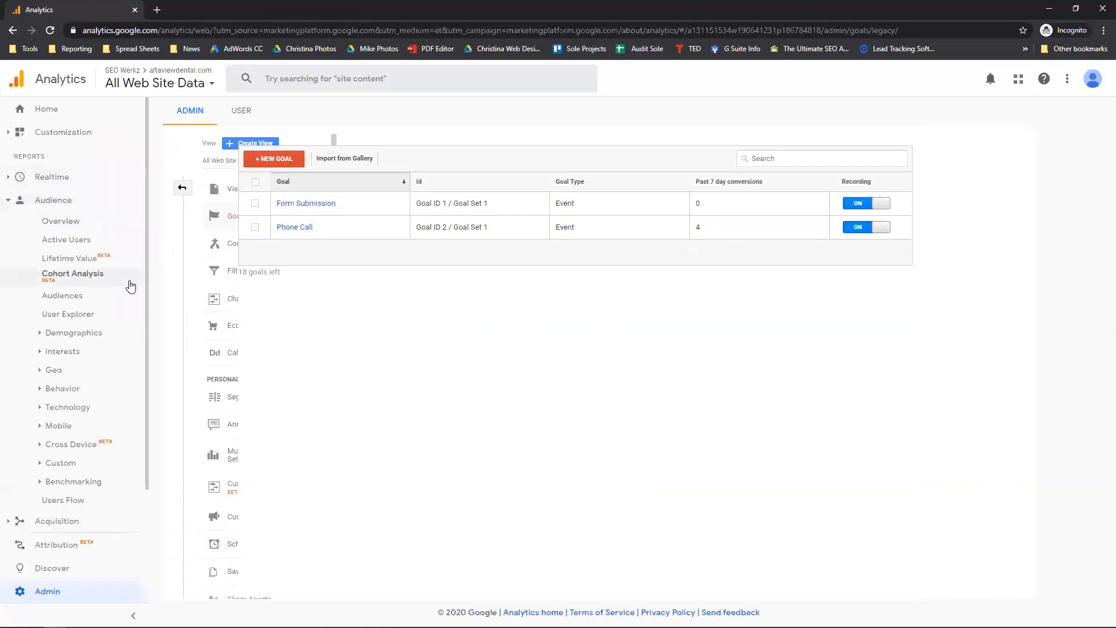
Show Goal 2: Phone Call in the Channels report: 4 completions, 3 Direct, 1 Paid Search
{"action": "left_click", "coordinate": [58, 222]}
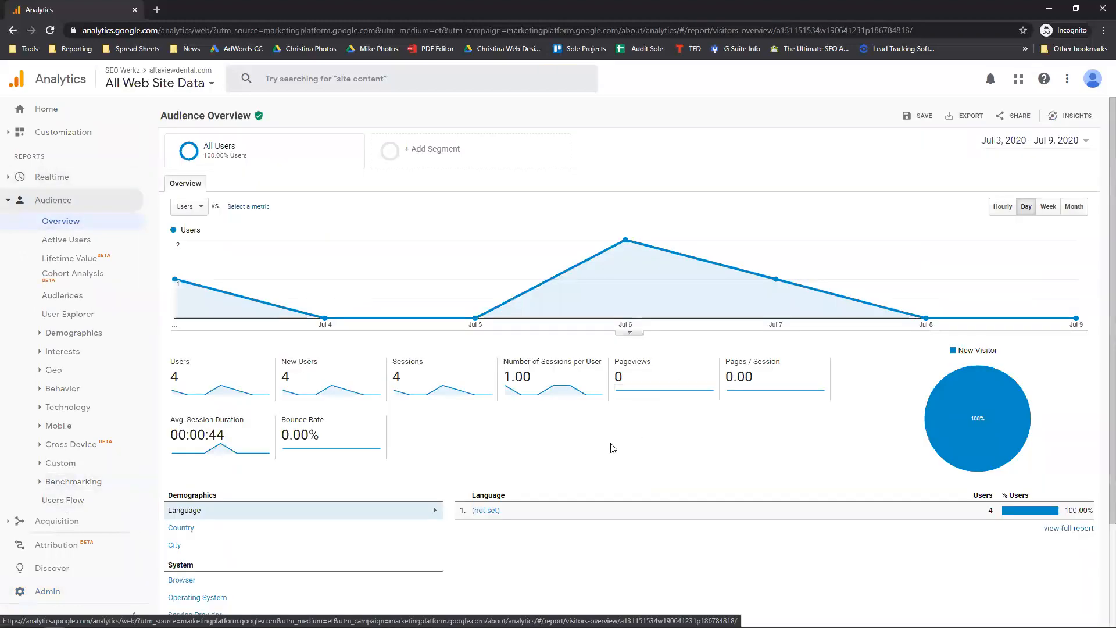
{"action": "scroll", "coordinate": [610, 448], "scroll_direction": "down", "scroll_amount": 2}
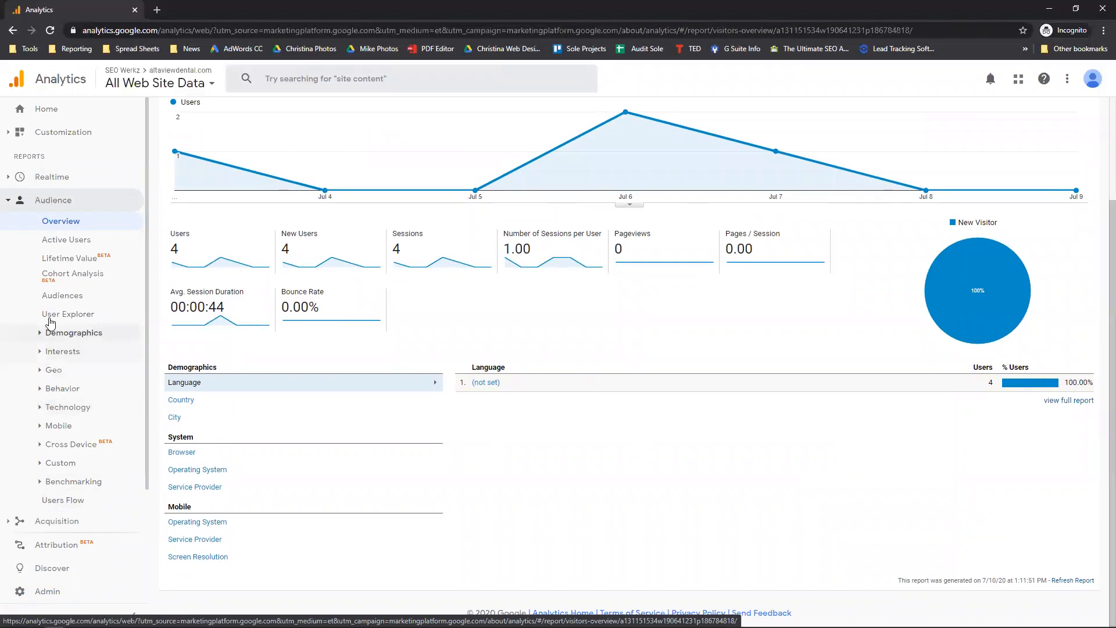
{"action": "scroll", "coordinate": [54, 505], "scroll_direction": "down", "scroll_amount": 1}
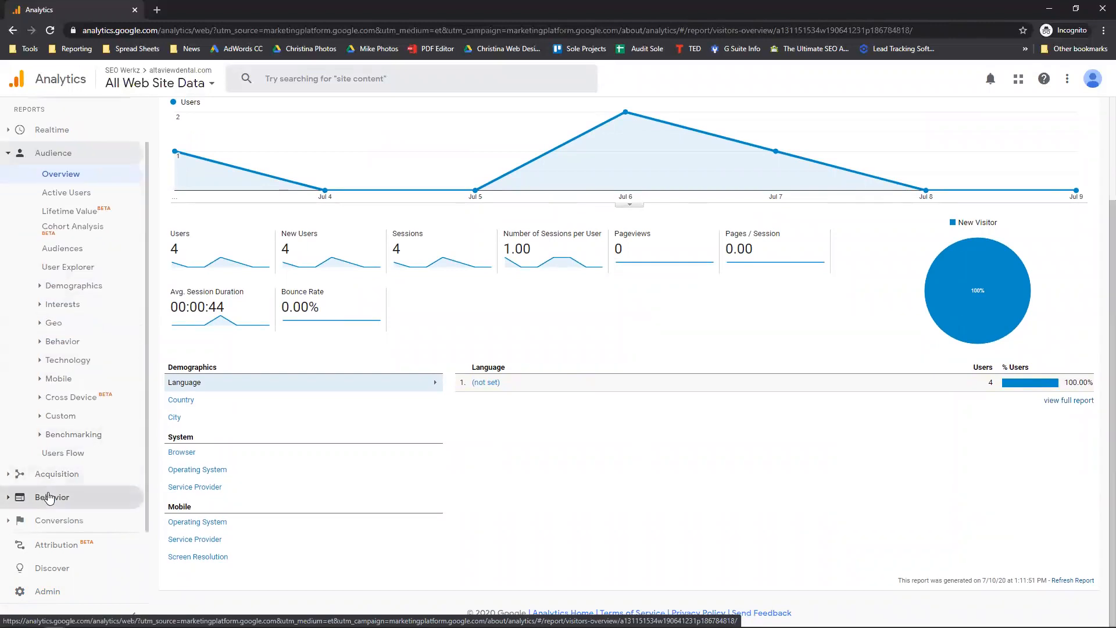
{"action": "left_click", "coordinate": [52, 473]}
{"action": "left_click", "coordinate": [64, 262]}
{"action": "left_click", "coordinate": [73, 282]}
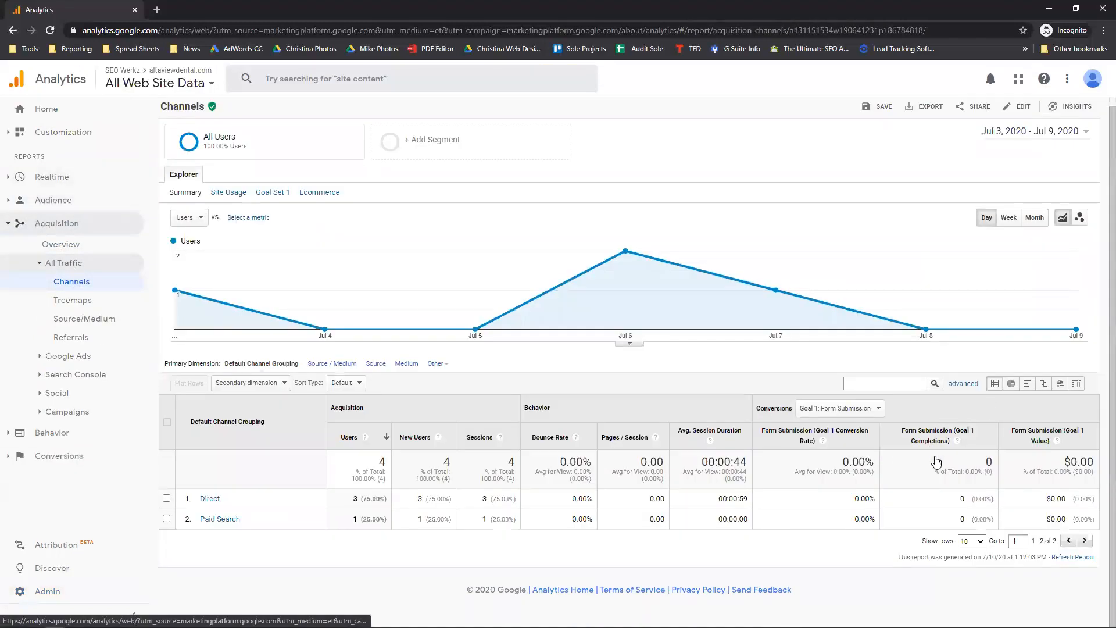
{"action": "left_click", "coordinate": [840, 408]}
{"action": "left_click", "coordinate": [848, 459]}
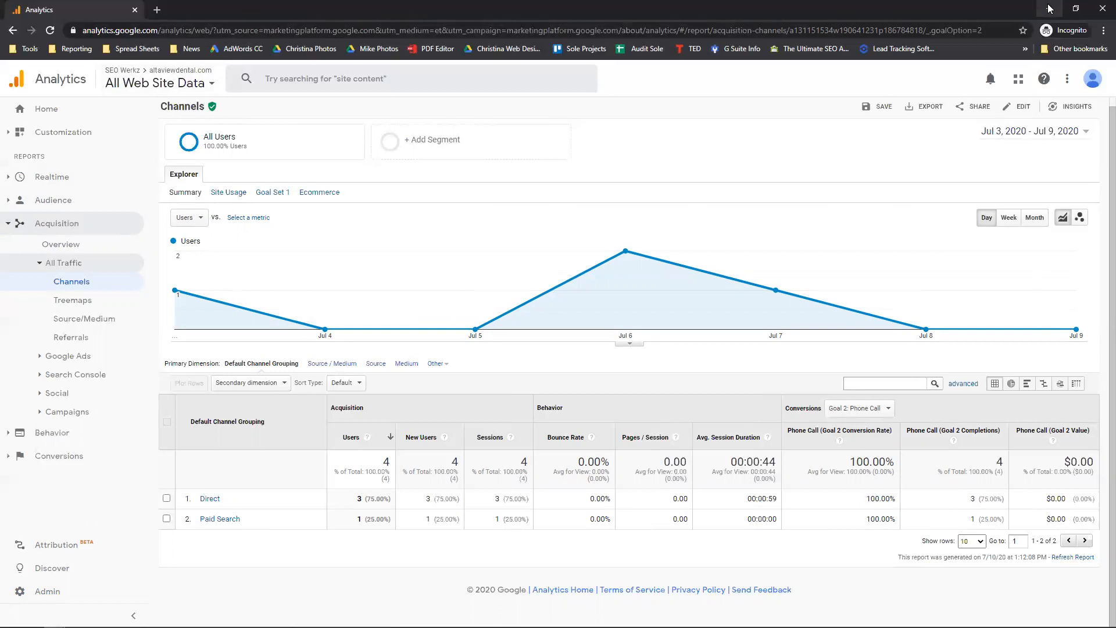
{"action": "double_click", "coordinate": [987, 9]}
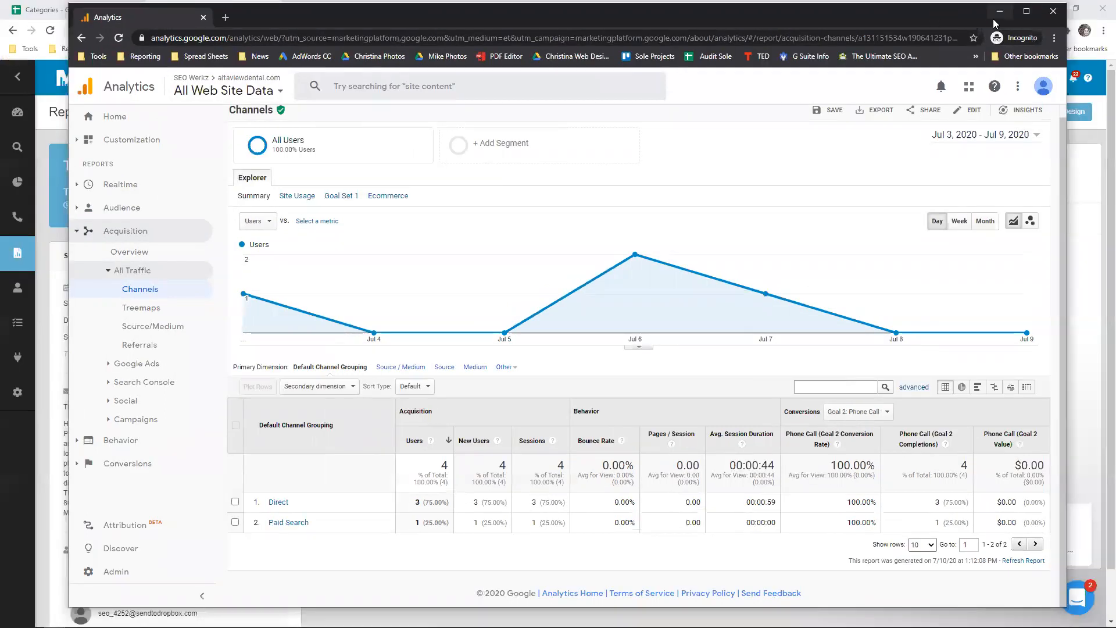
Maximize the browser window again
{"action": "left_click", "coordinate": [1027, 11]}
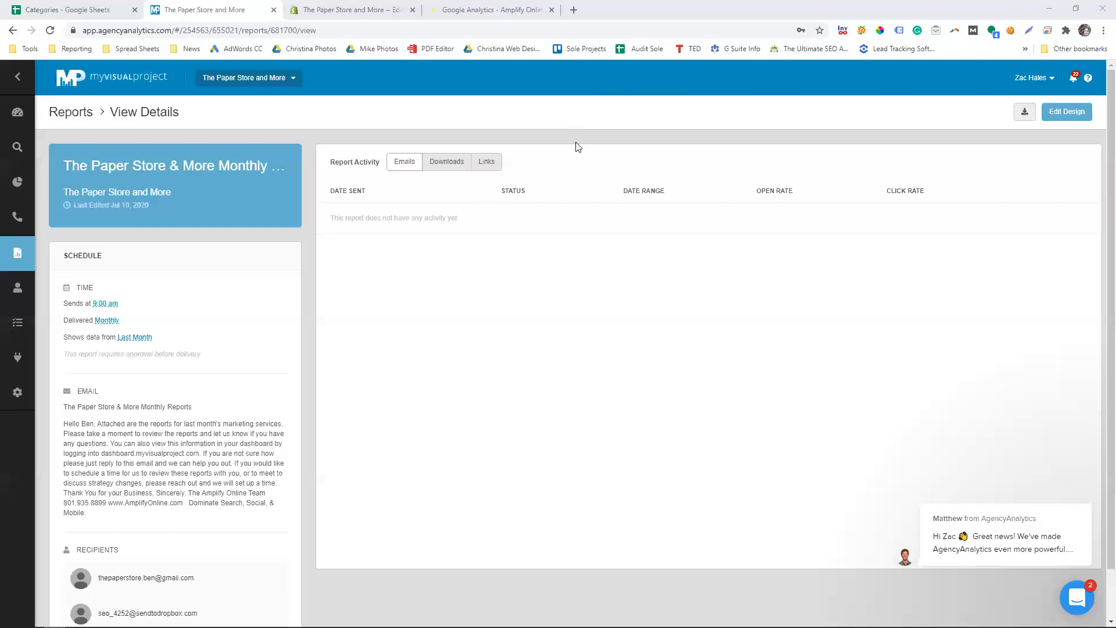
Load the i4solutions SharpSpring site in a new tab and go to the sales Accounts area
{"action": "left_click", "coordinate": [573, 14]}
{"action": "type", "text": "i4soluti"}
{"action": "key", "text": "Return"}
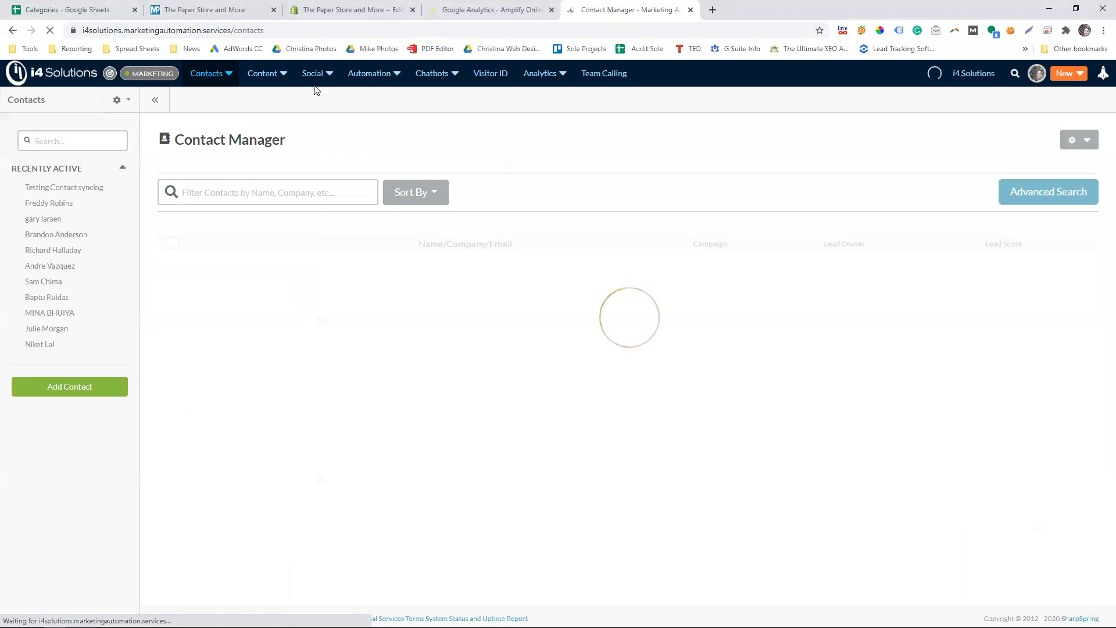
{"action": "left_click", "coordinate": [133, 79]}
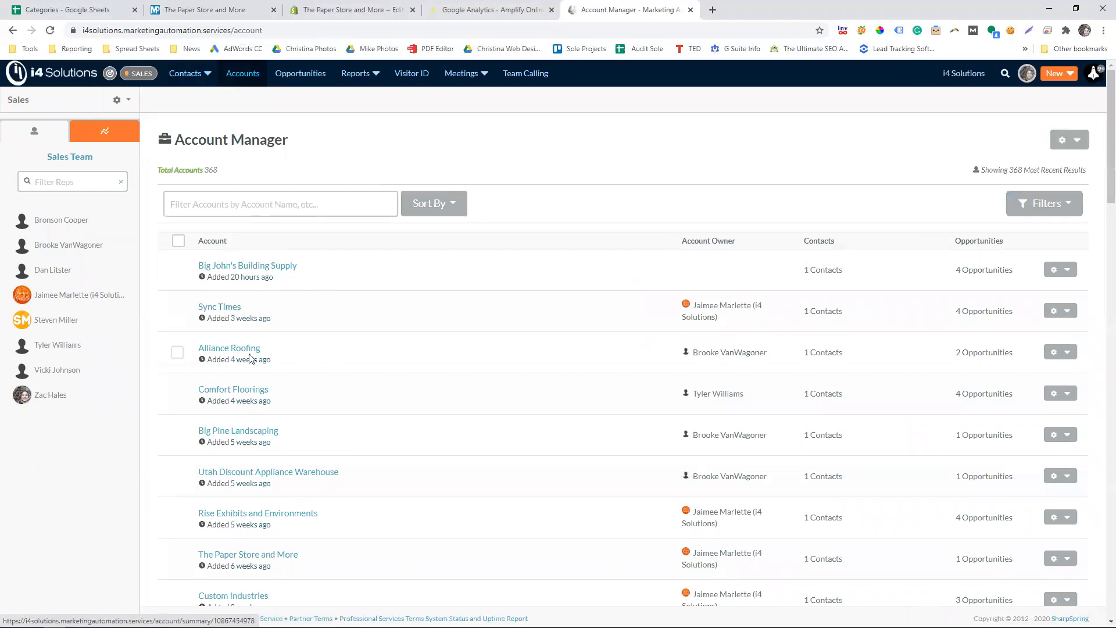
Filter accounts by 'media' and look over the Media Fast account
{"action": "scroll", "coordinate": [322, 357], "scroll_direction": "down", "scroll_amount": 2}
{"action": "scroll", "coordinate": [279, 232], "scroll_direction": "up", "scroll_amount": 2}
{"action": "left_click", "coordinate": [269, 204]}
{"action": "type", "text": "media"}
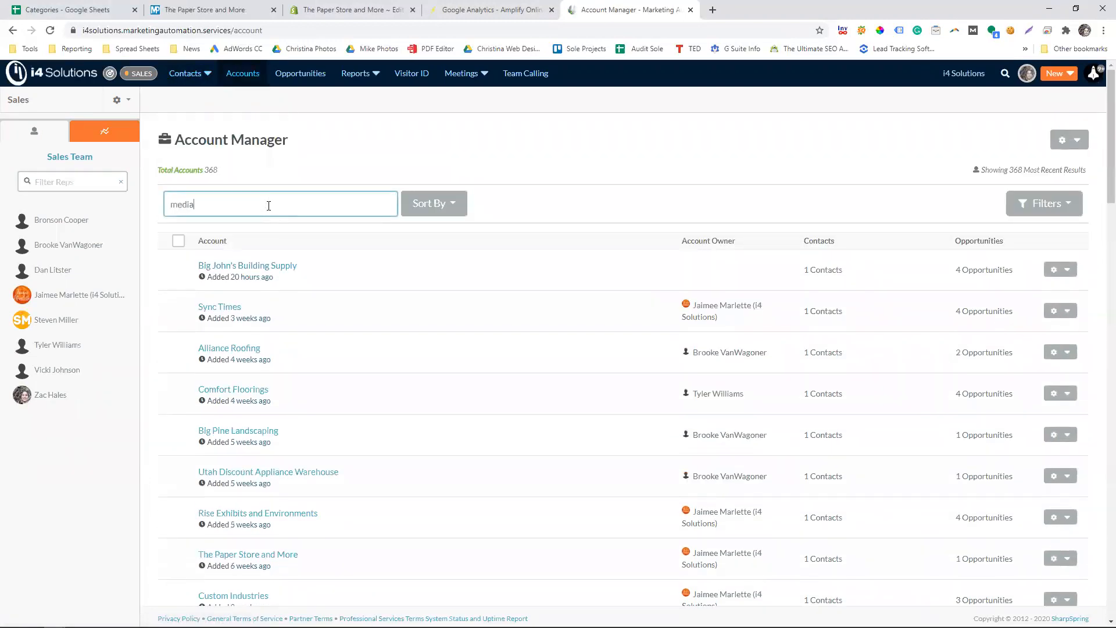
{"action": "left_click", "coordinate": [229, 269]}
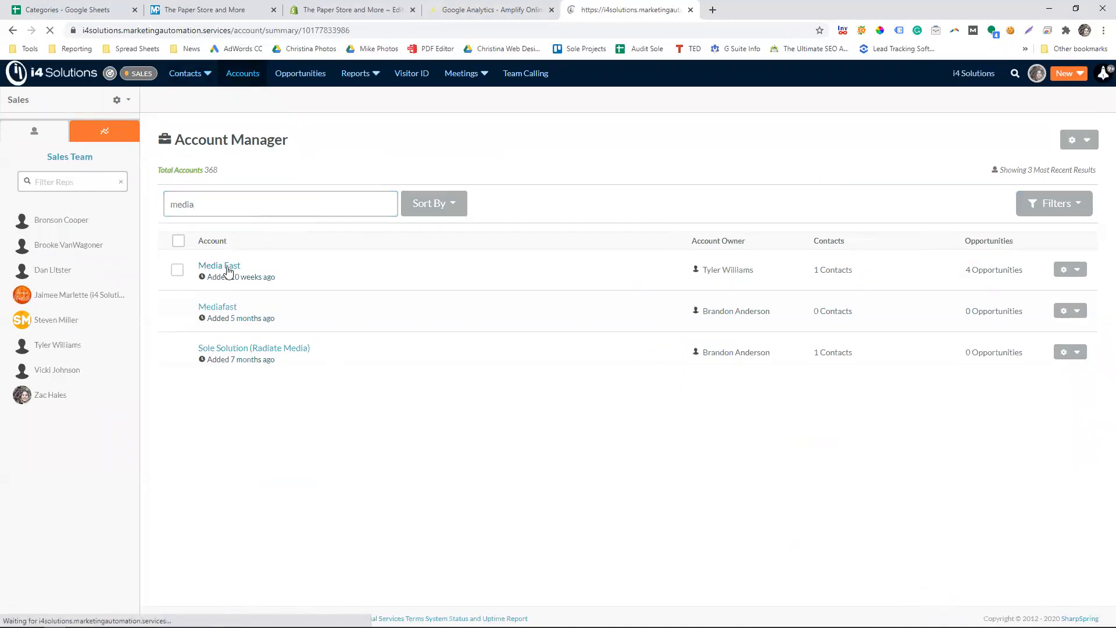
{"action": "scroll", "coordinate": [346, 381], "scroll_direction": "down", "scroll_amount": 8}
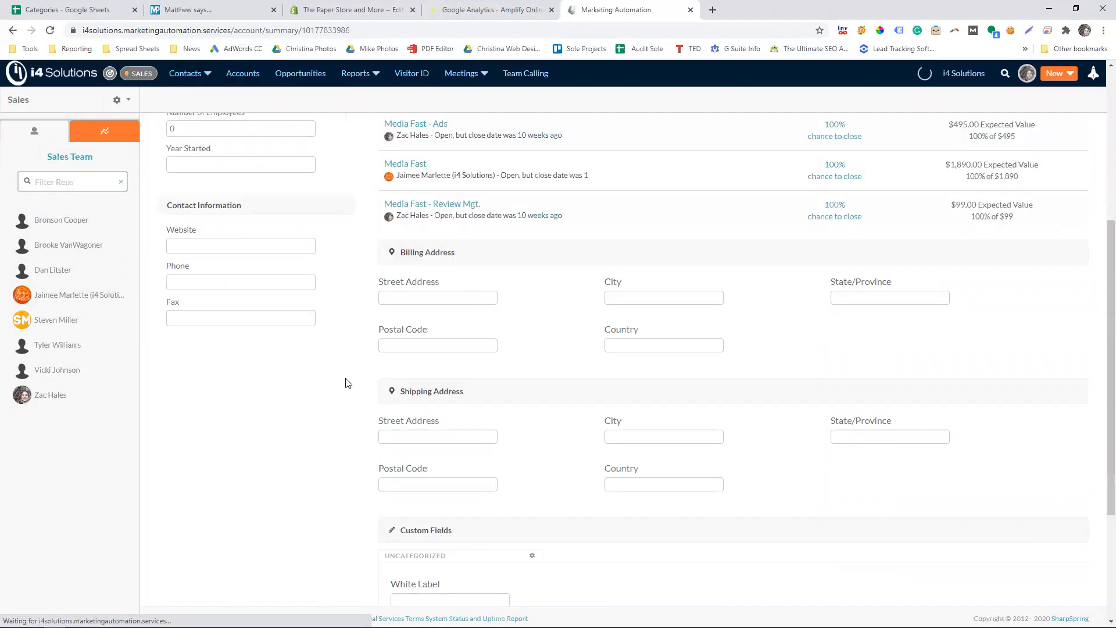
{"action": "scroll", "coordinate": [344, 394], "scroll_direction": "up", "scroll_amount": 6}
Narrow the filter to 'mediaf' and review the Mediafast account's Passwords custom field
{"action": "left_click", "coordinate": [12, 32]}
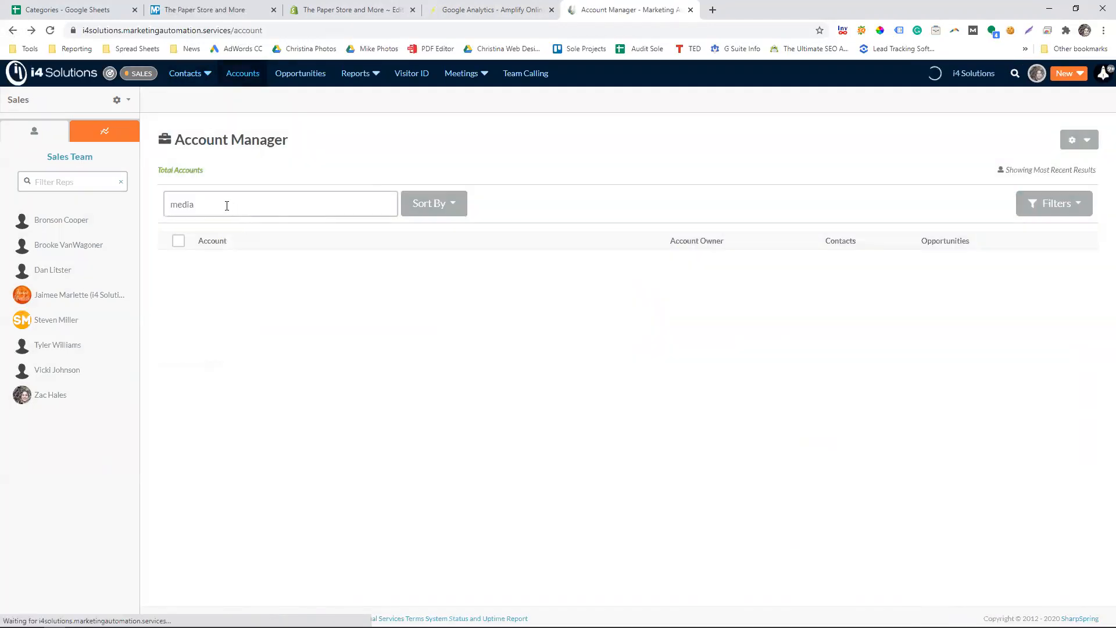
{"action": "type", "text": "f"}
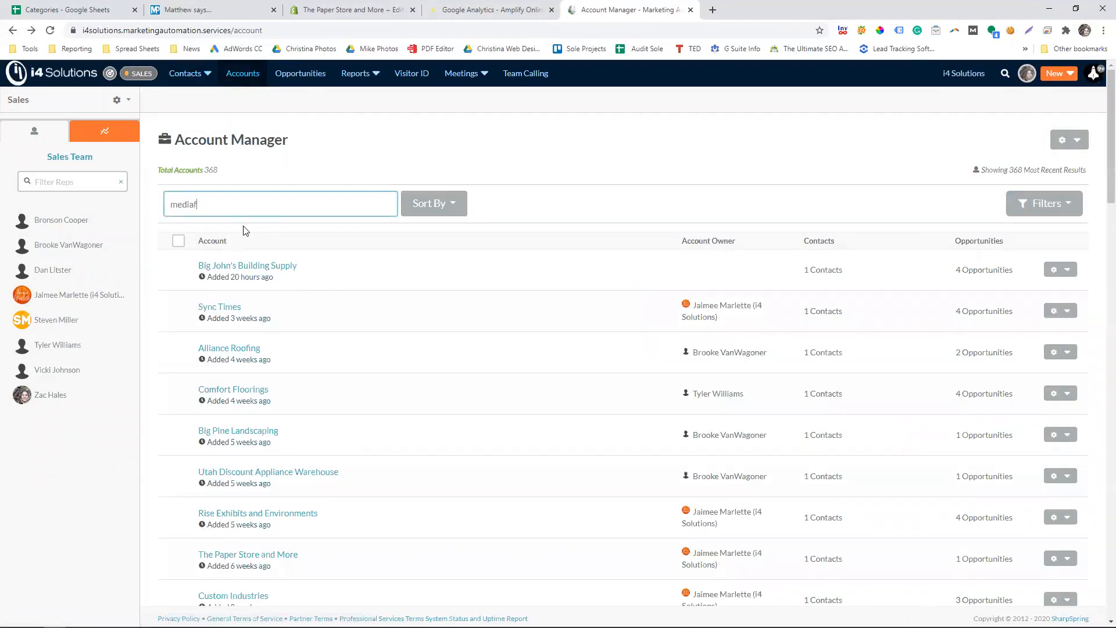
{"action": "left_click", "coordinate": [231, 267]}
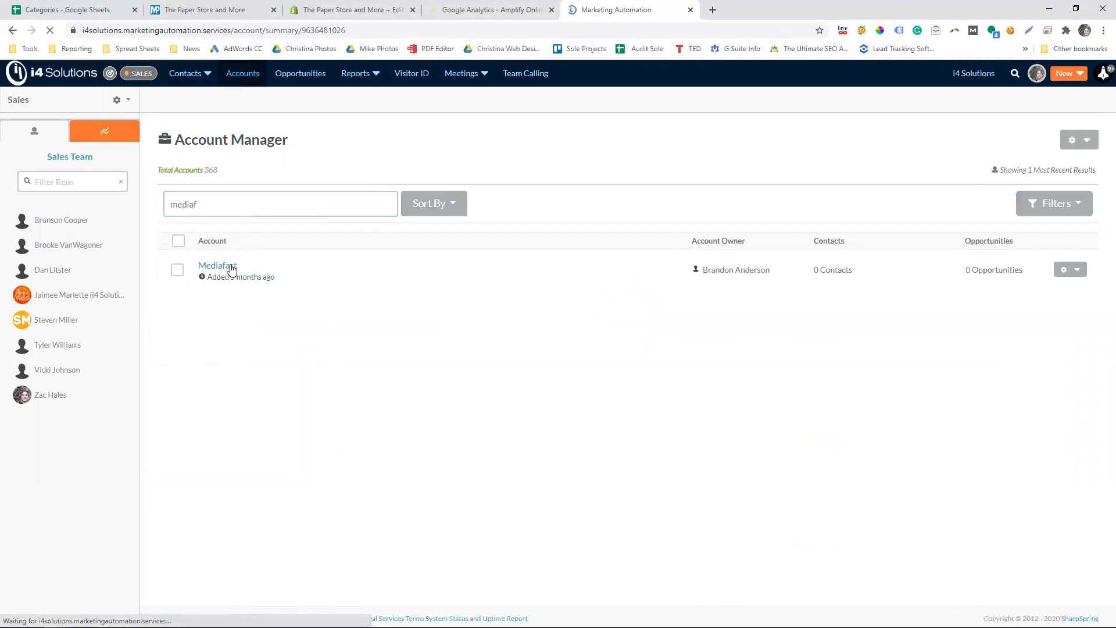
{"action": "scroll", "coordinate": [491, 238], "scroll_direction": "down", "scroll_amount": 5}
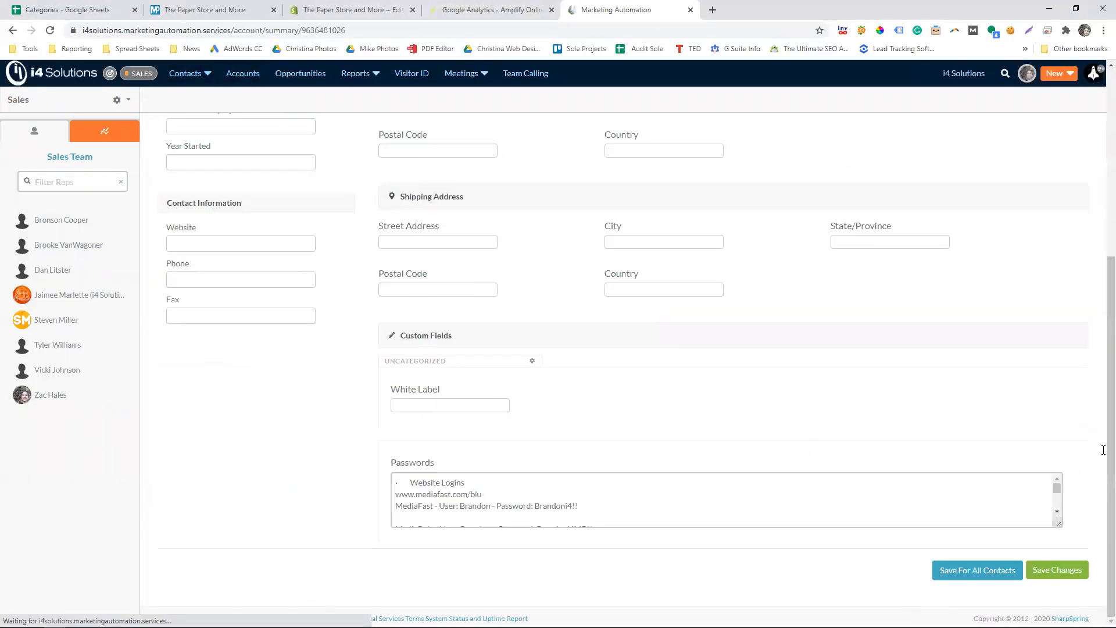
{"action": "left_click_drag", "start_coordinate": [1062, 556], "coordinate": [1062, 604]}
{"action": "scroll", "coordinate": [431, 525], "scroll_direction": "down", "scroll_amount": 5}
{"action": "scroll", "coordinate": [431, 519], "scroll_direction": "down", "scroll_amount": 10}
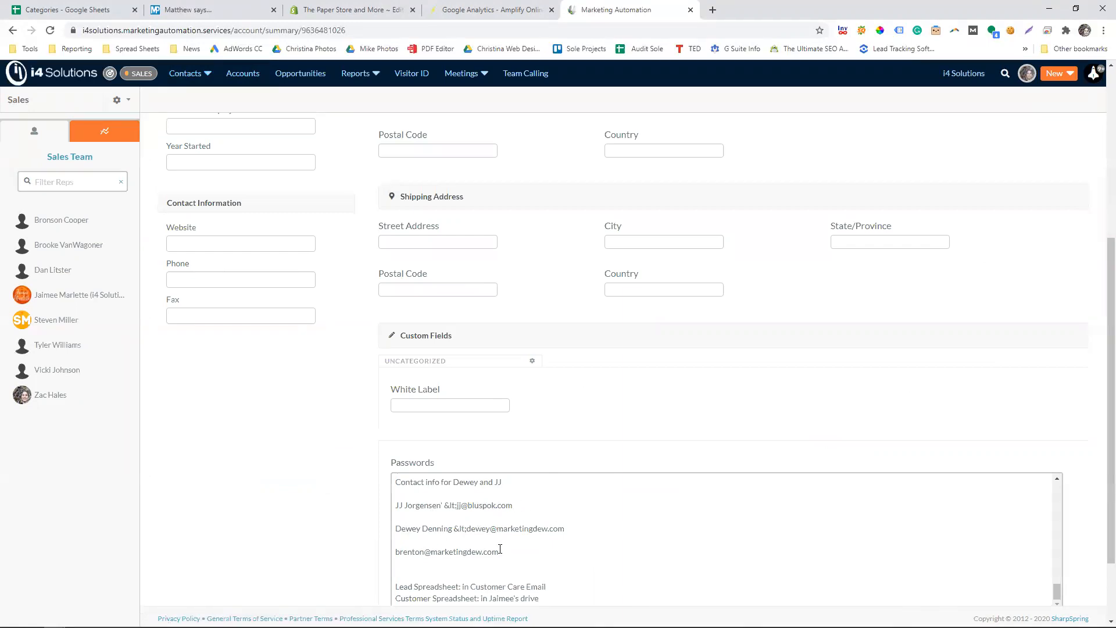
{"action": "scroll", "coordinate": [459, 549], "scroll_direction": "up", "scroll_amount": 10}
{"action": "scroll", "coordinate": [470, 550], "scroll_direction": "up", "scroll_amount": 5}
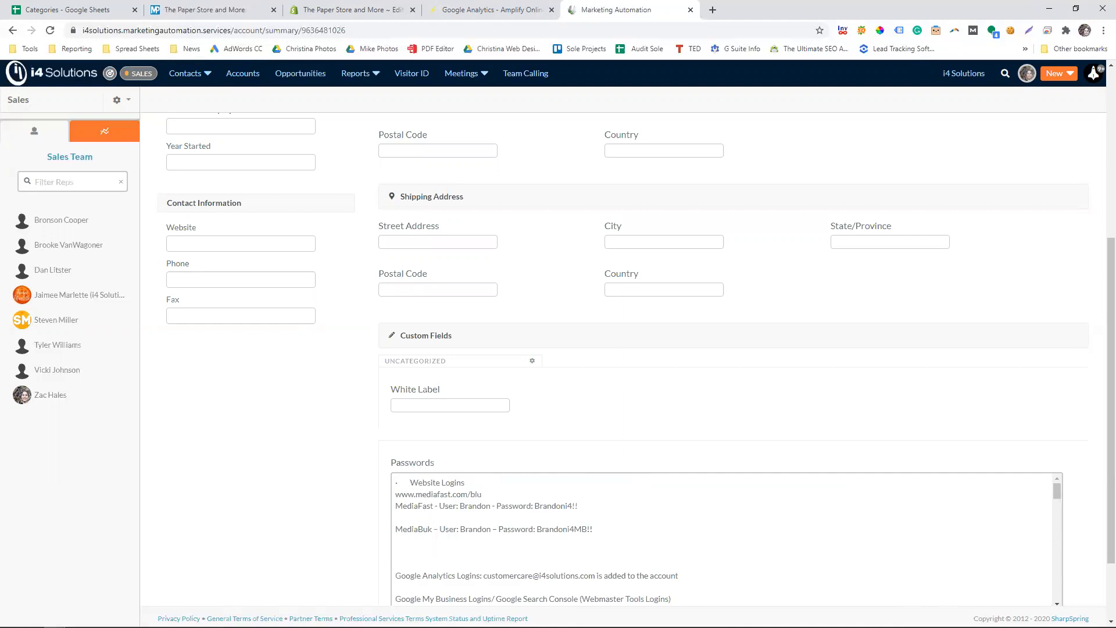
{"action": "scroll", "coordinate": [323, 190], "scroll_direction": "up", "scroll_amount": 5}
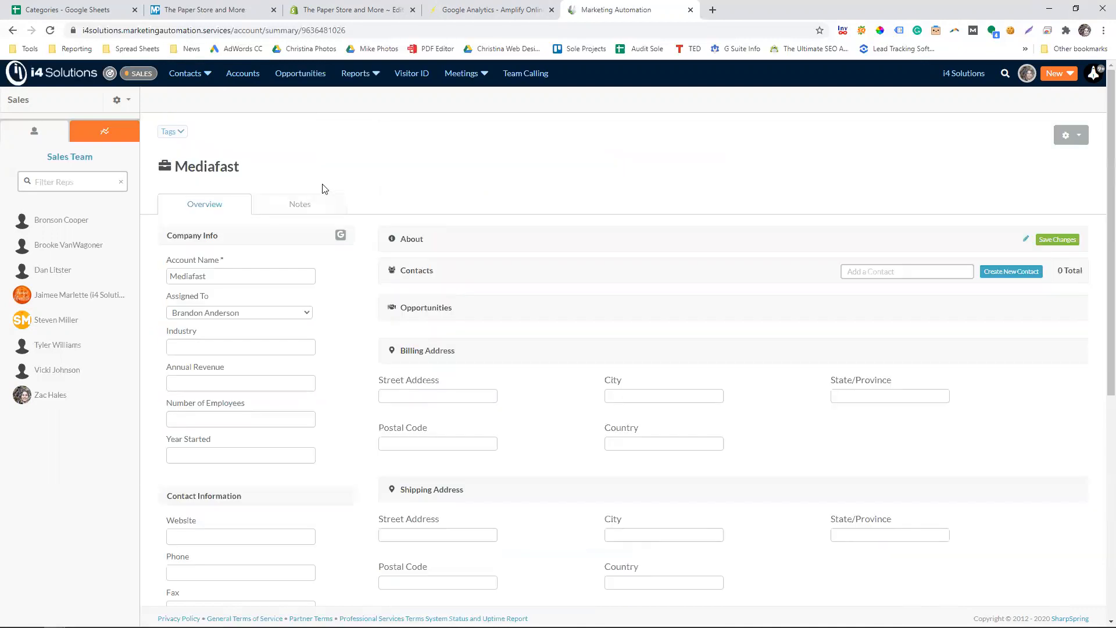
Filter the sales team list for 'paper store', then return to the full 368-account list
{"action": "left_click", "coordinate": [72, 181]}
{"action": "type", "text": "paper store"}
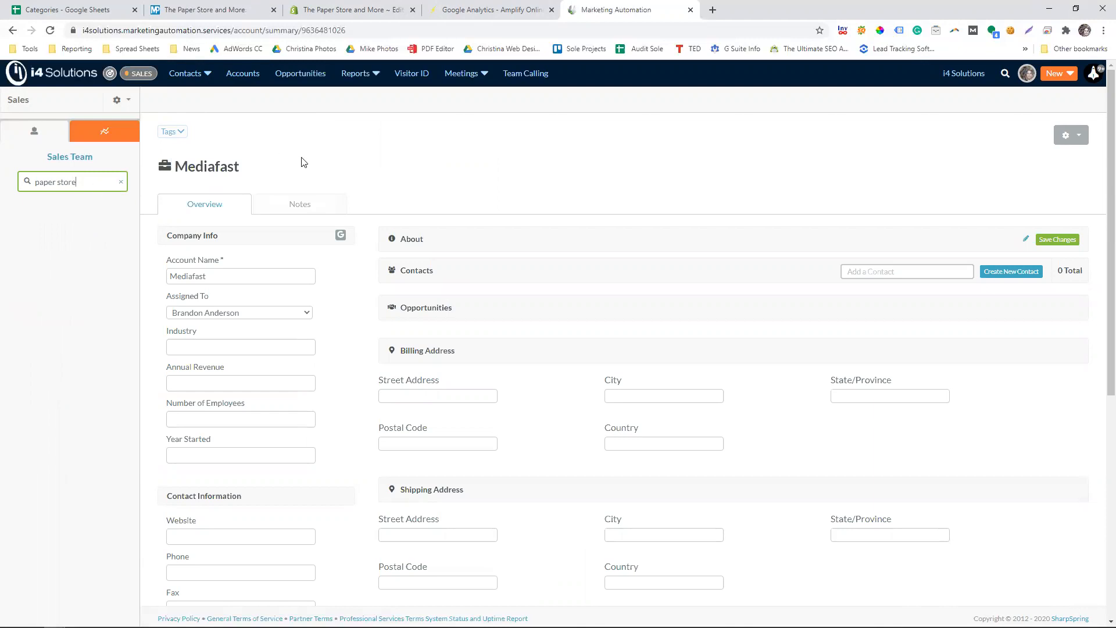
{"action": "left_click", "coordinate": [231, 79]}
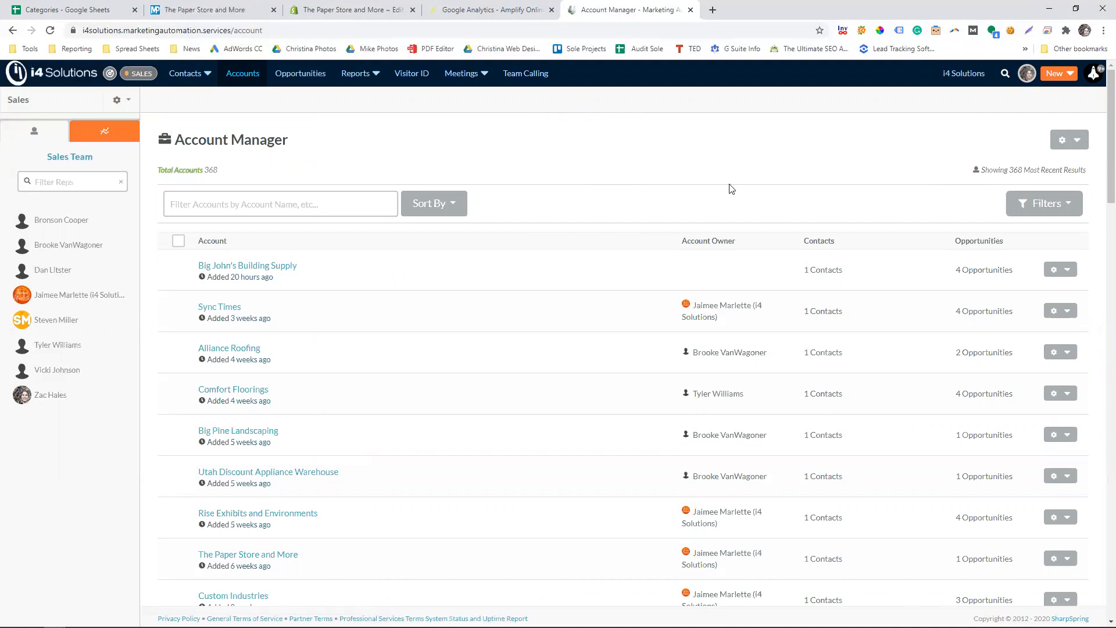
{"action": "left_click", "coordinate": [482, 11]}
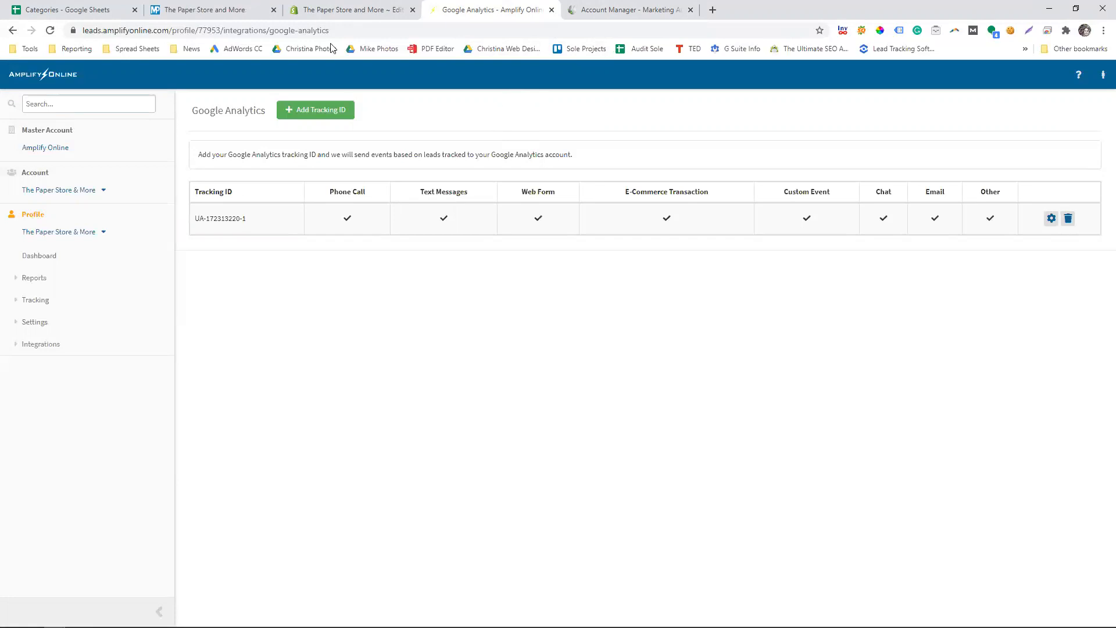
{"action": "left_click", "coordinate": [338, 13]}
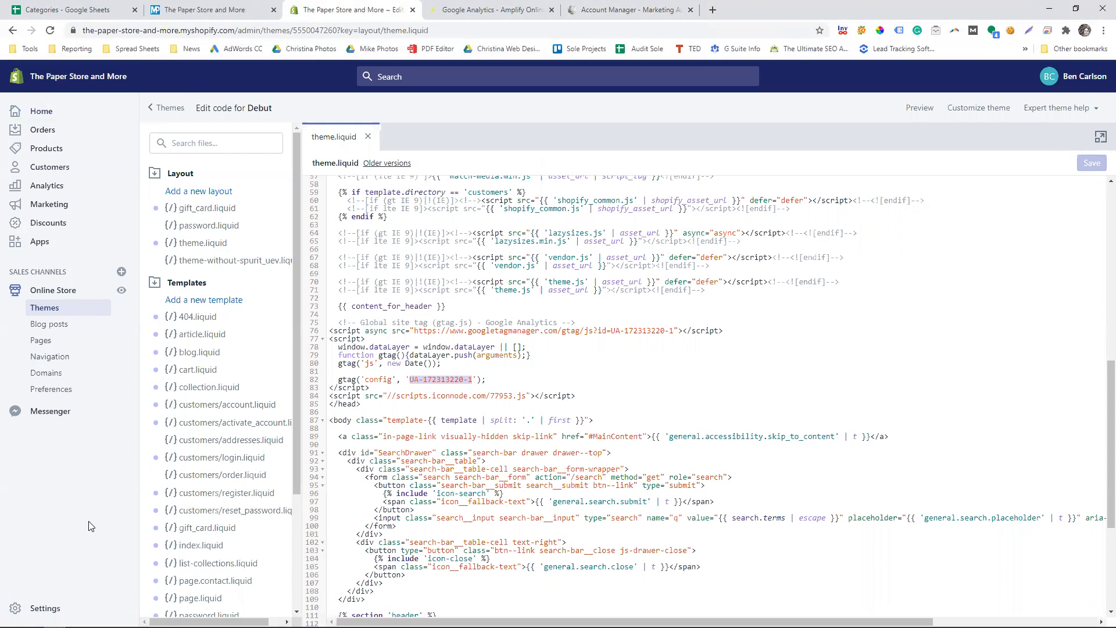
Go to southdavispsych.com/admin in the current tab
{"action": "left_click", "coordinate": [302, 30]}
{"action": "type", "text": "southdavispsych.com/admin"}
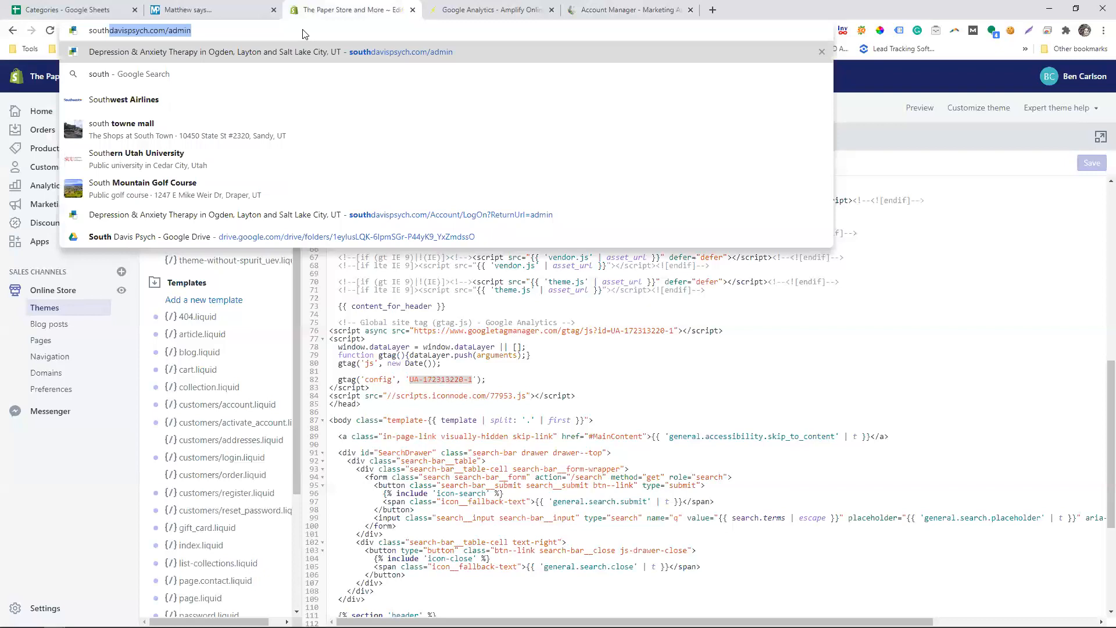
{"action": "key", "text": "Return"}
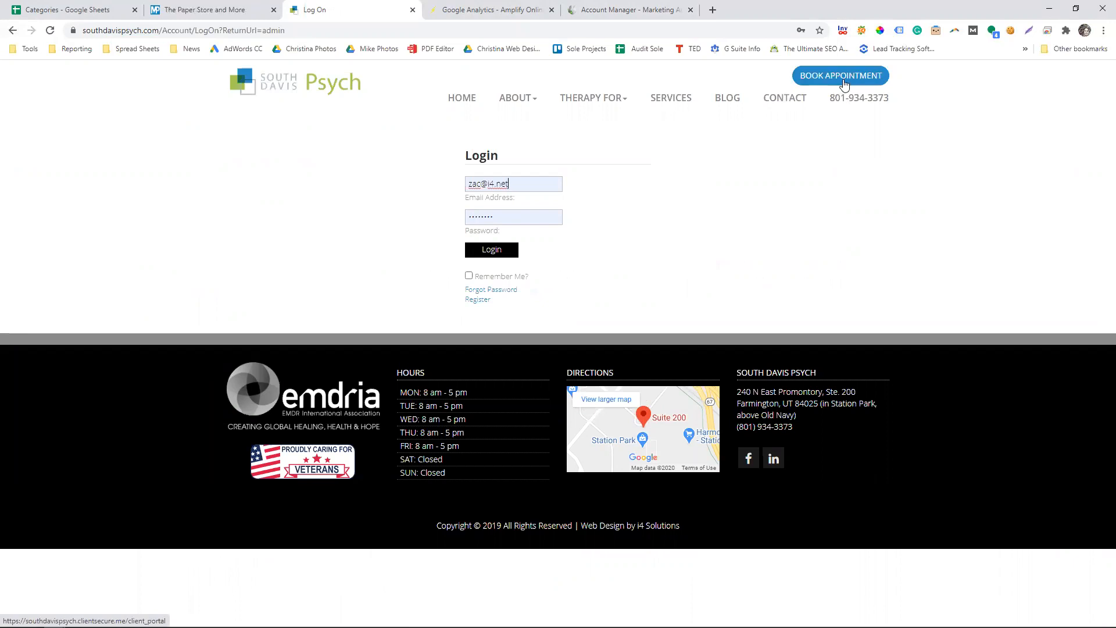
Browse the South Davis Psych home page, then review its Contact page
{"action": "left_click", "coordinate": [467, 99]}
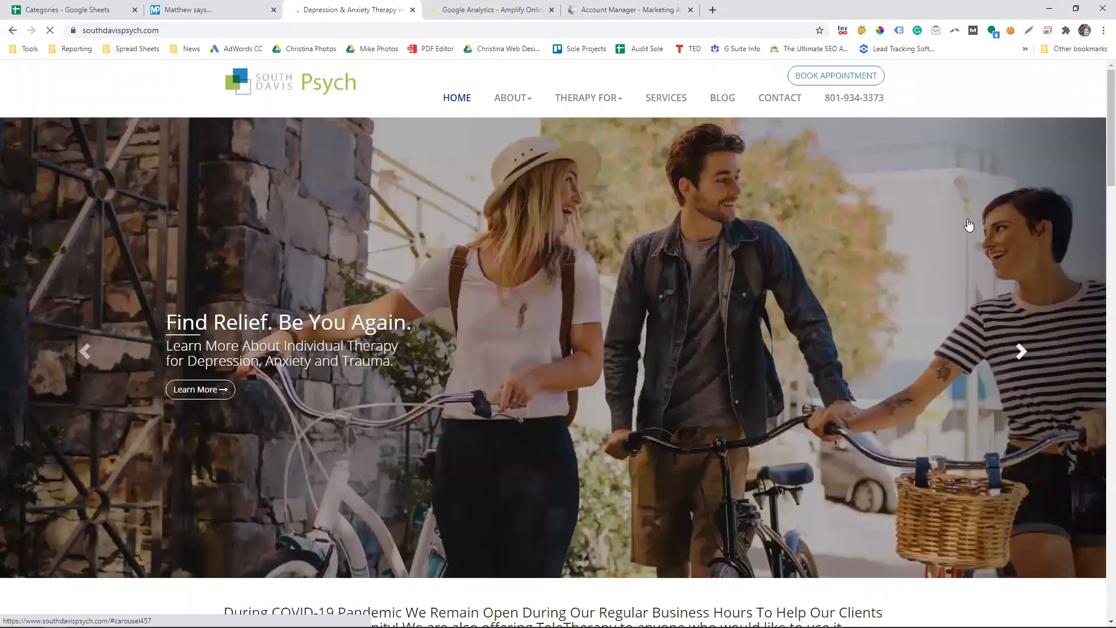
{"action": "scroll", "coordinate": [969, 224], "scroll_direction": "down", "scroll_amount": 18}
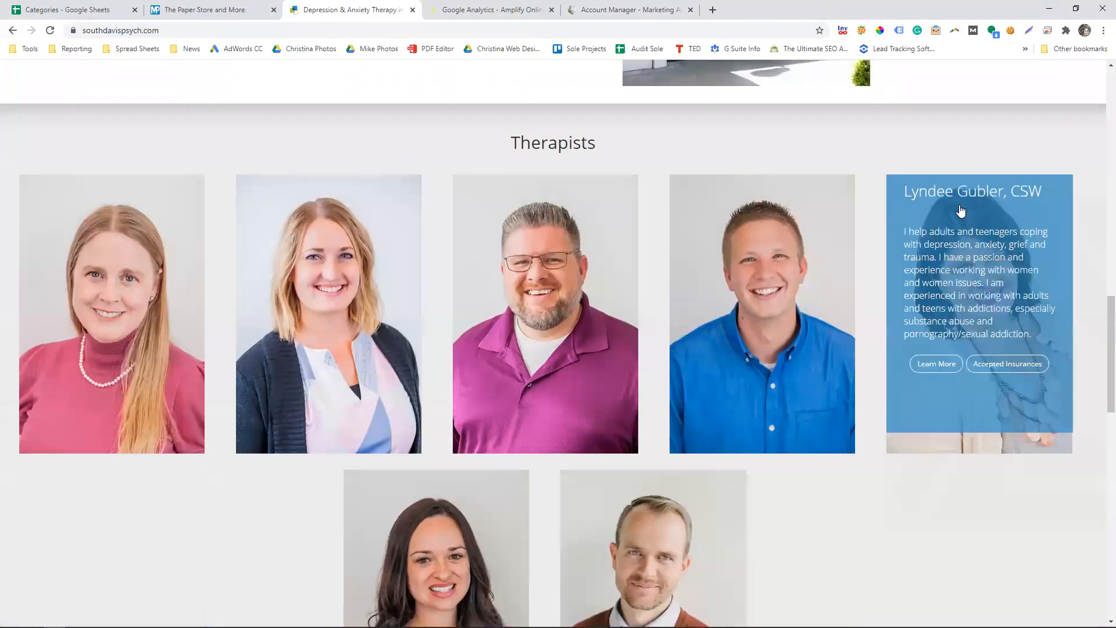
{"action": "scroll", "coordinate": [723, 357], "scroll_direction": "up", "scroll_amount": 6}
{"action": "scroll", "coordinate": [259, 346], "scroll_direction": "down", "scroll_amount": 14}
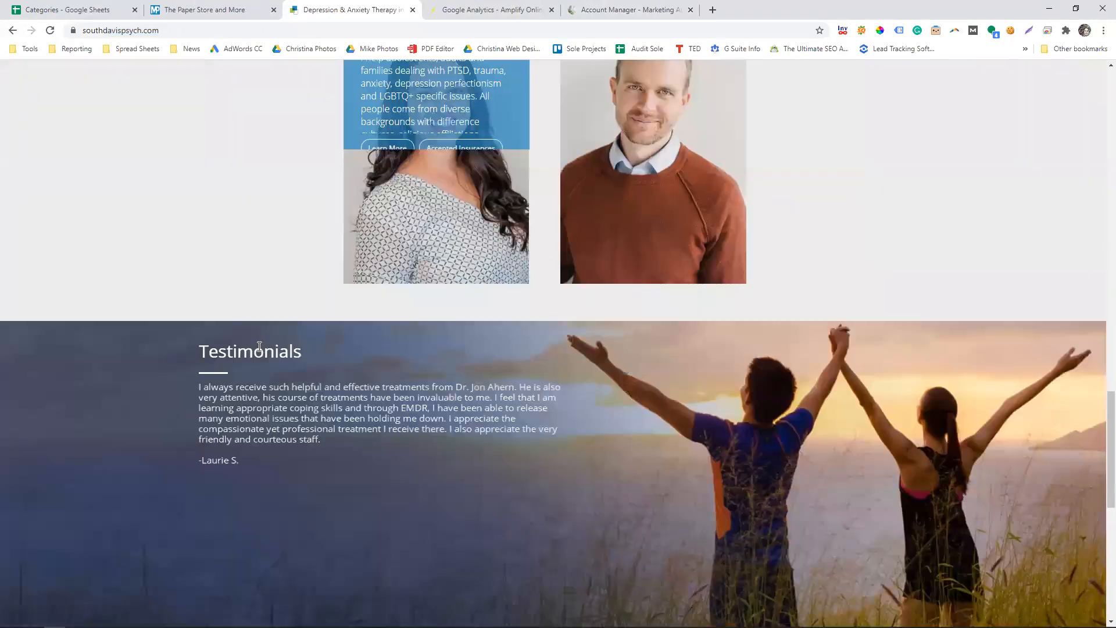
{"action": "scroll", "coordinate": [259, 347], "scroll_direction": "down", "scroll_amount": 8}
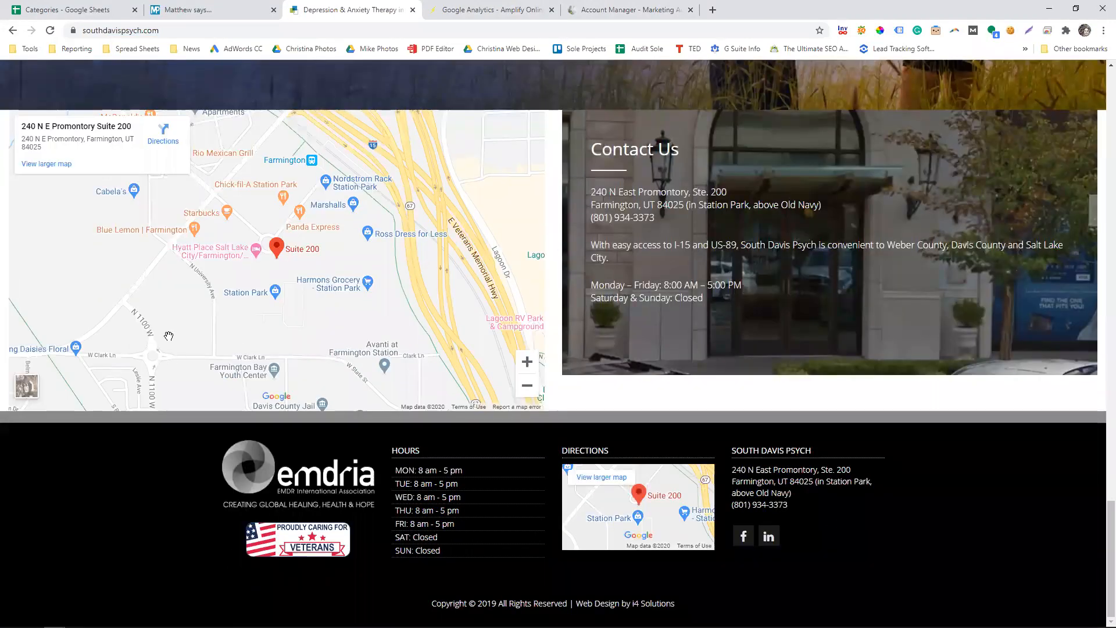
{"action": "scroll", "coordinate": [168, 336], "scroll_direction": "up", "scroll_amount": 20}
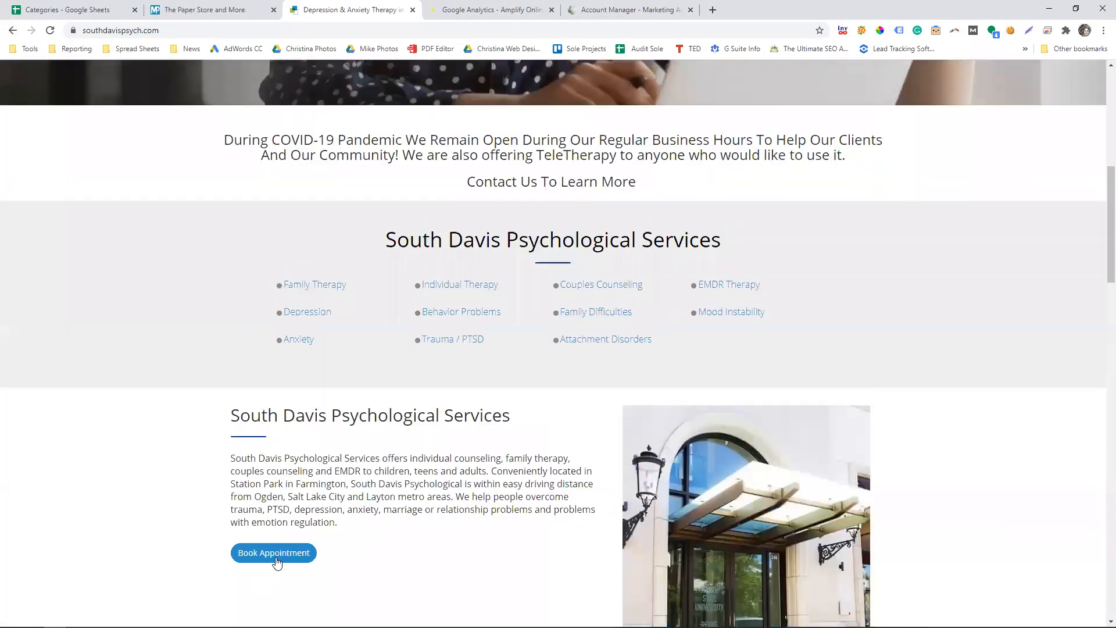
{"action": "scroll", "coordinate": [687, 487], "scroll_direction": "up", "scroll_amount": 8}
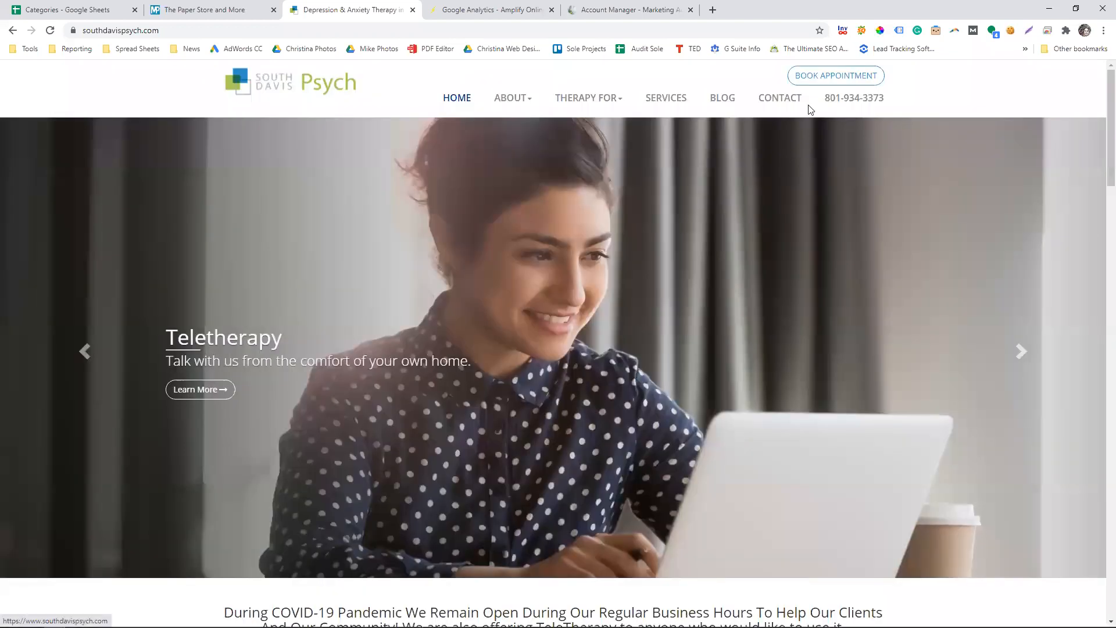
{"action": "left_click", "coordinate": [780, 98]}
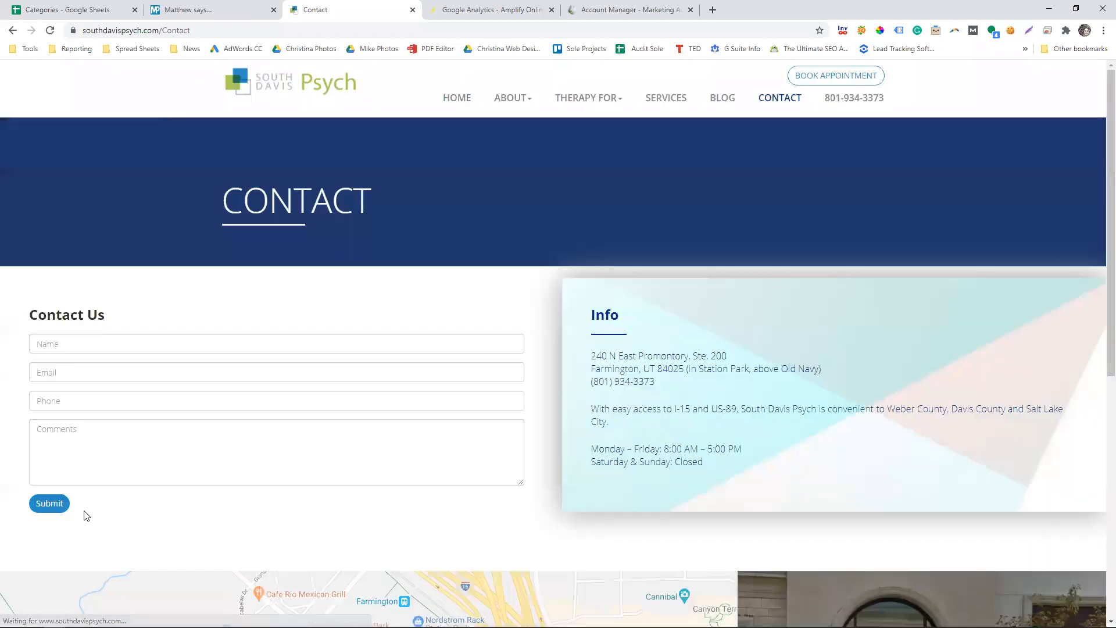
{"action": "scroll", "coordinate": [517, 439], "scroll_direction": "down", "scroll_amount": 10}
{"action": "scroll", "coordinate": [859, 227], "scroll_direction": "up", "scroll_amount": 10}
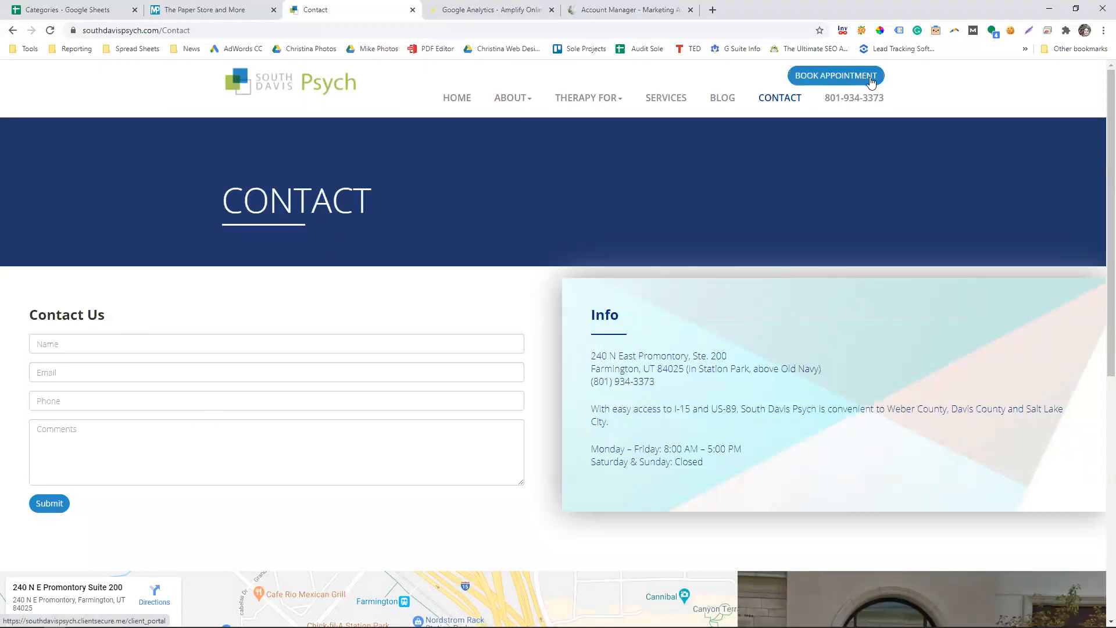
Return to the home page, advance the hero banner, and go back to The Paper Store monthly report
{"action": "left_click", "coordinate": [453, 104]}
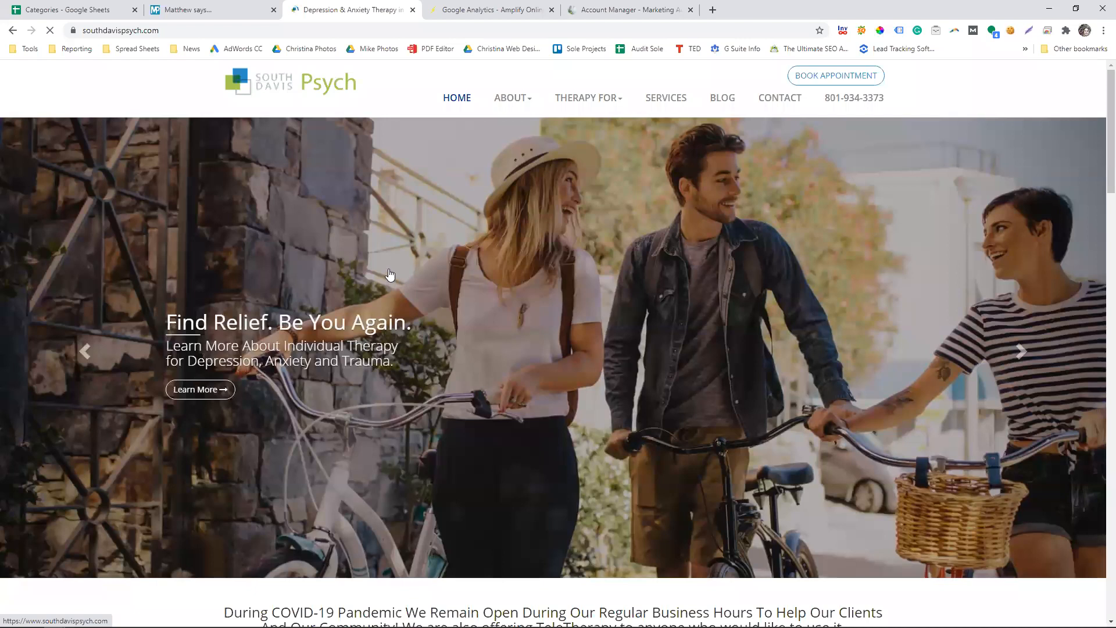
{"action": "scroll", "coordinate": [274, 451], "scroll_direction": "down", "scroll_amount": 9}
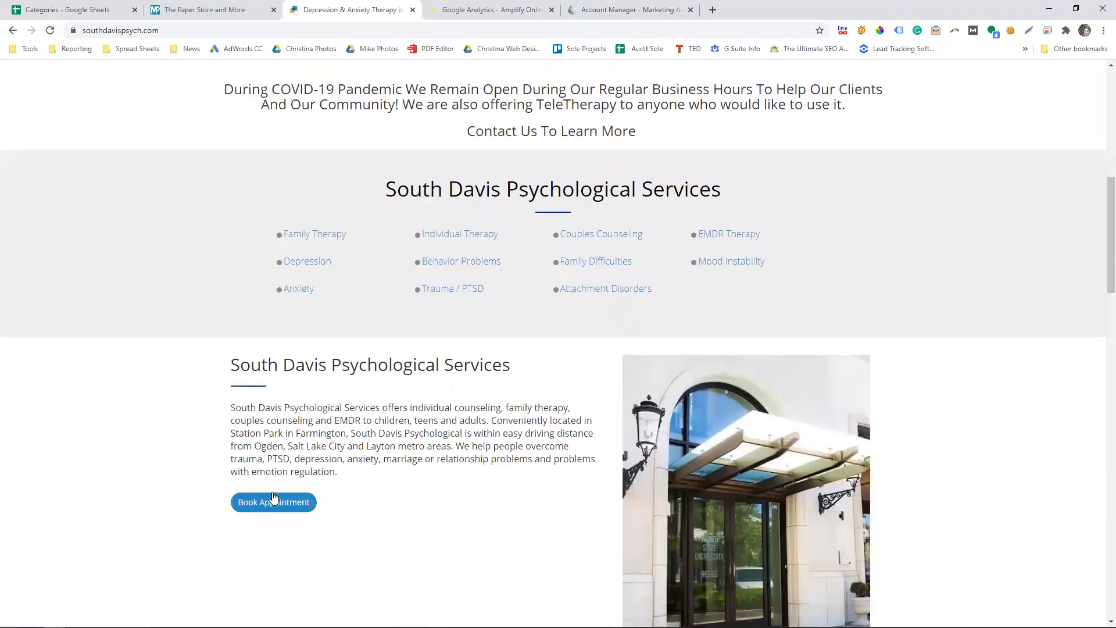
{"action": "scroll", "coordinate": [481, 506], "scroll_direction": "up", "scroll_amount": 9}
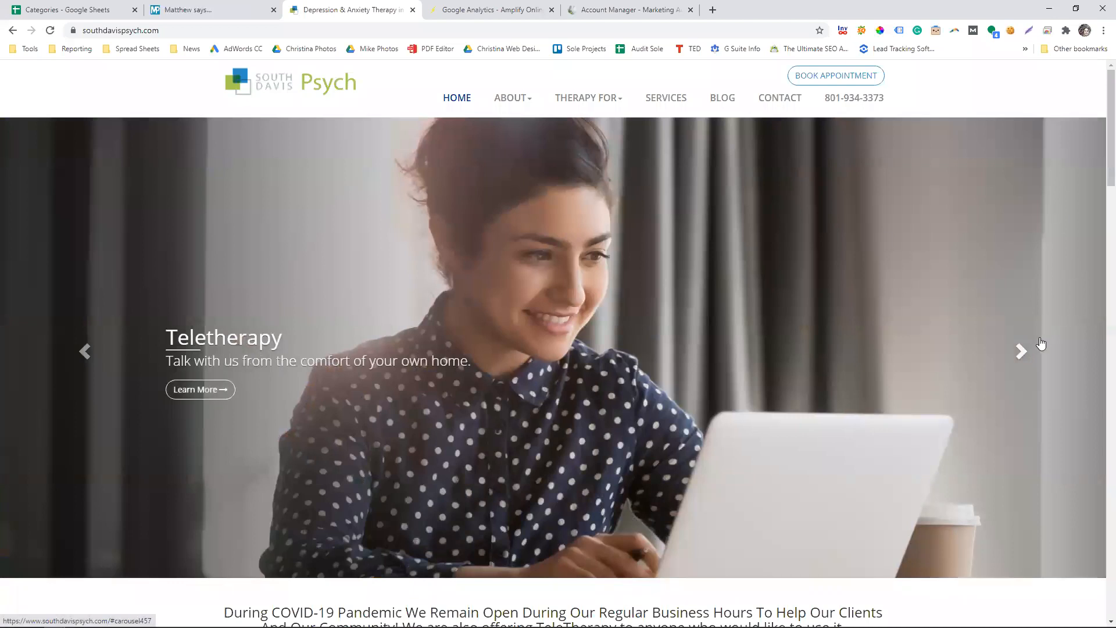
{"action": "left_click", "coordinate": [1019, 352]}
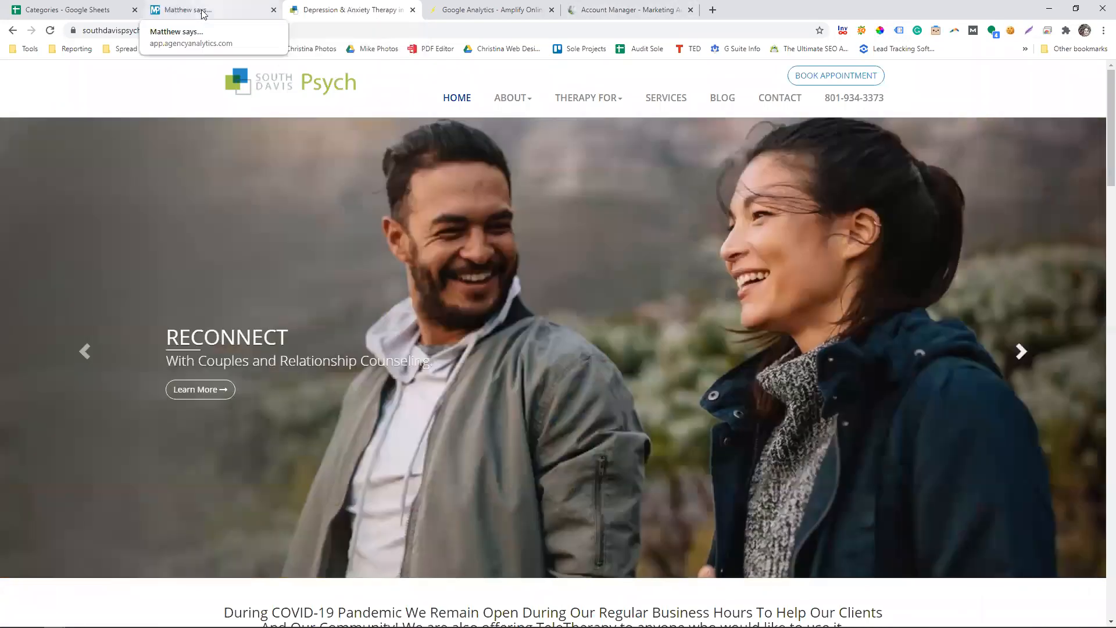
{"action": "left_click", "coordinate": [202, 15]}
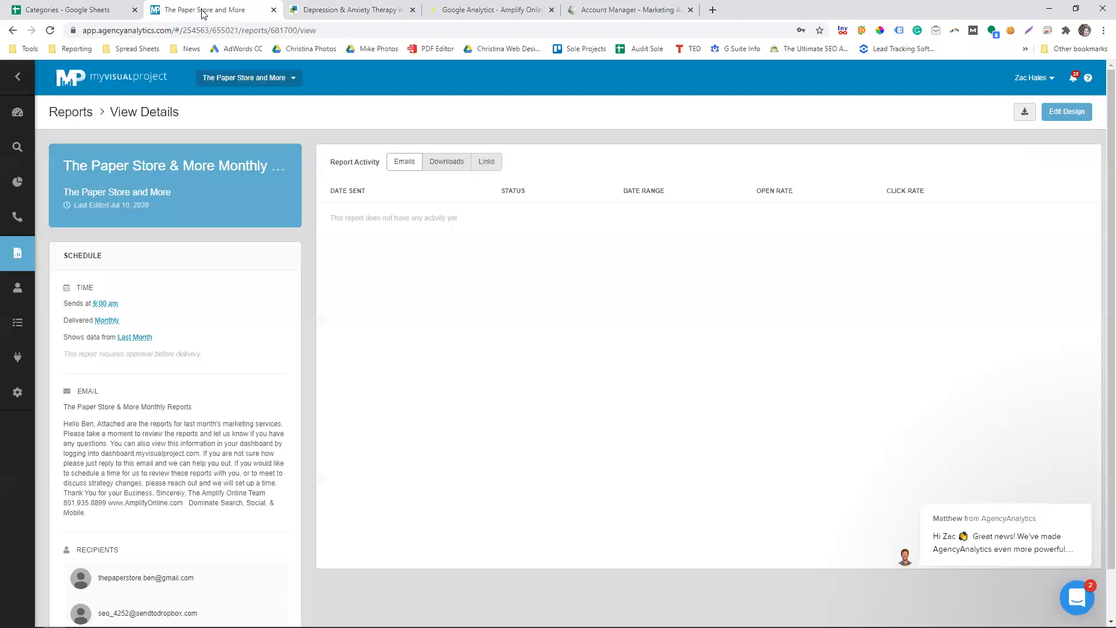